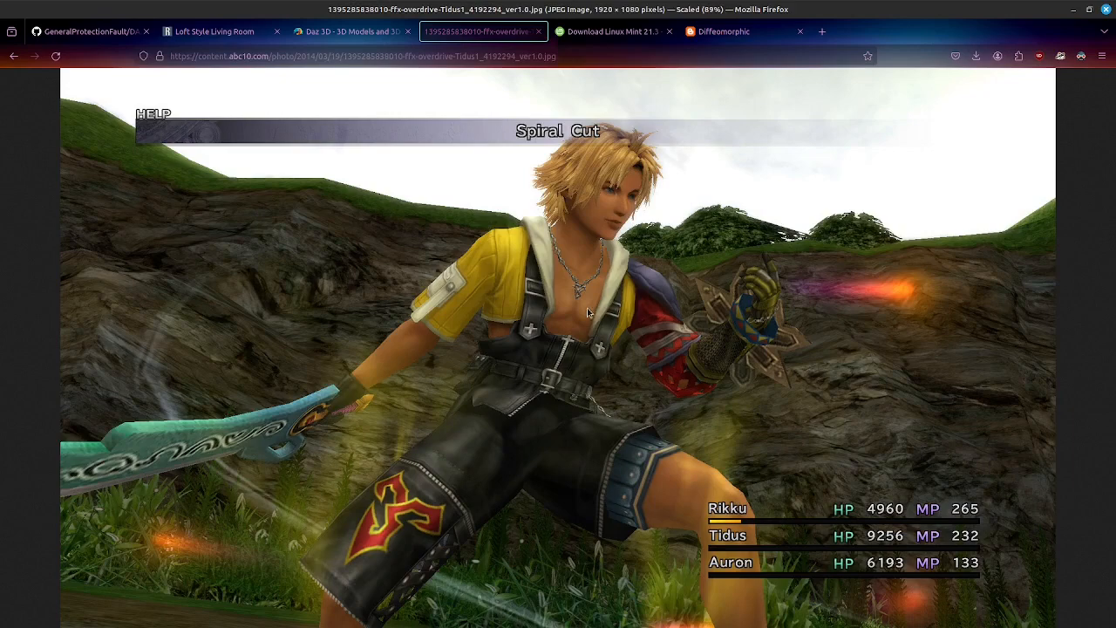
- View the Daz 3D home page and the Cinnamon Edition on the Linux Mint 21.3 download page
{"action": "left_click", "coordinate": [357, 35]}
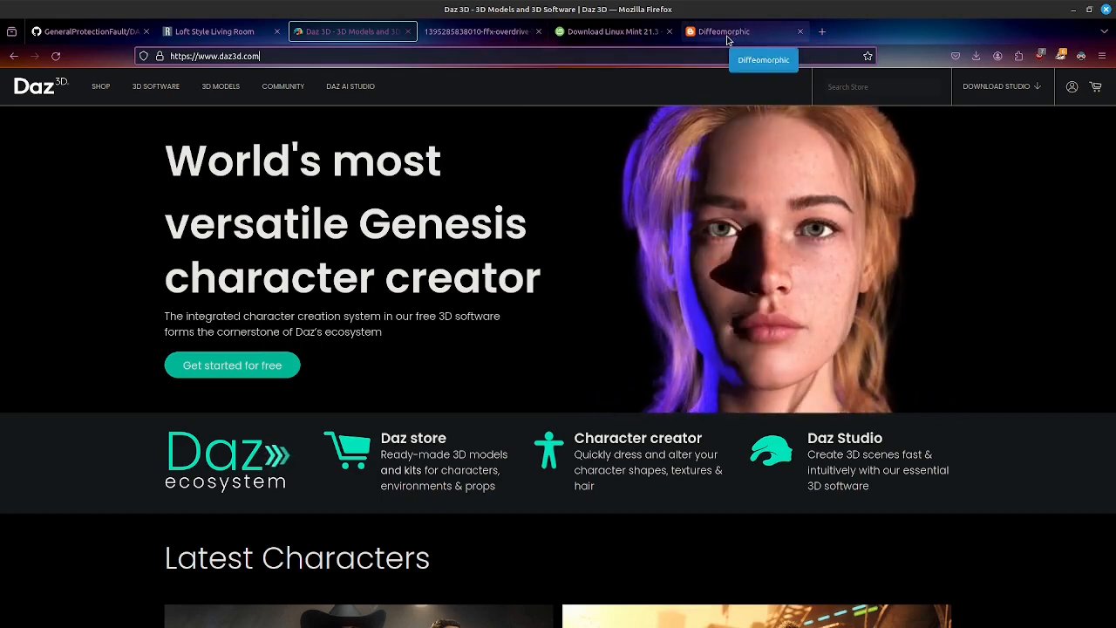
{"action": "left_click", "coordinate": [576, 33]}
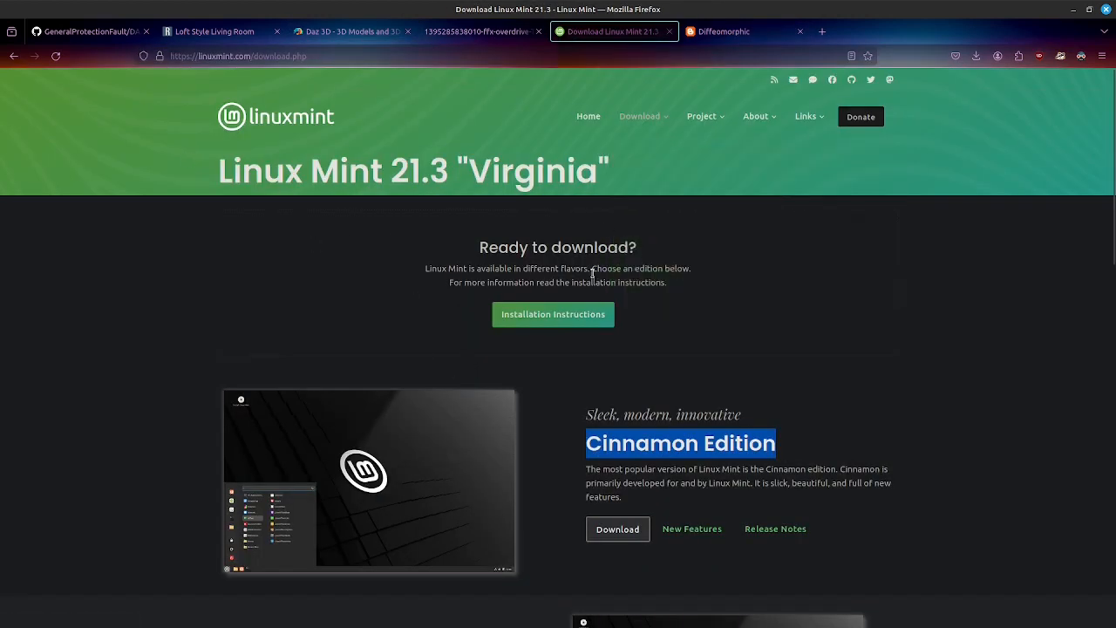
{"action": "left_click", "coordinate": [630, 461]}
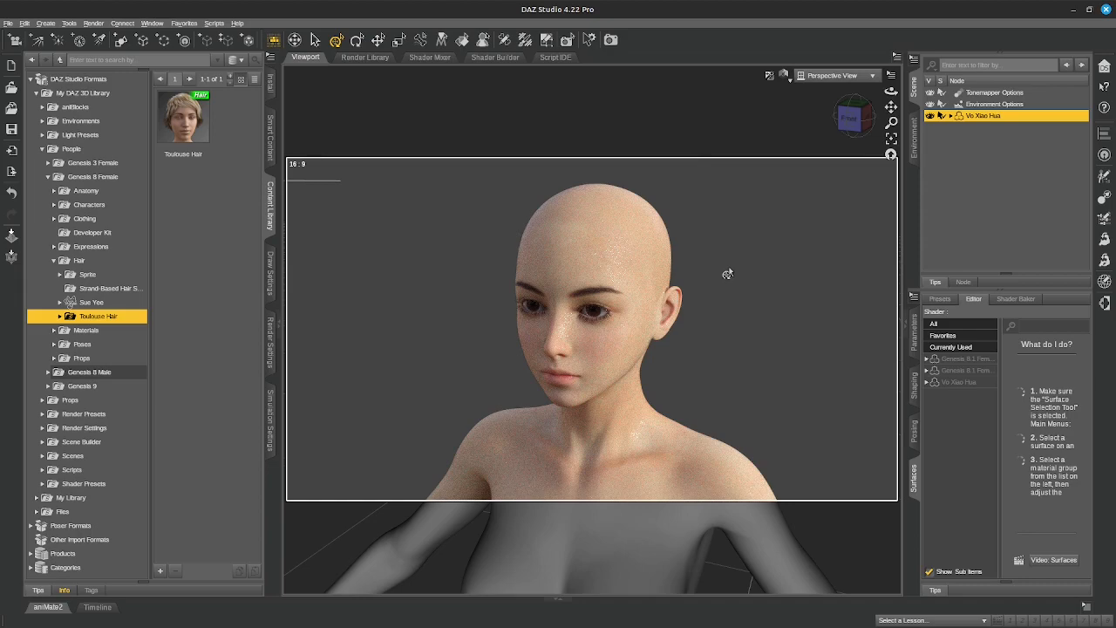
- In DAZ Studio, add the Toulouse Hair to the bald female figure and close the program
{"action": "scroll", "coordinate": [727, 275], "scroll_direction": "up", "scroll_amount": 5}
{"action": "scroll", "coordinate": [727, 271], "scroll_direction": "down", "scroll_amount": 3}
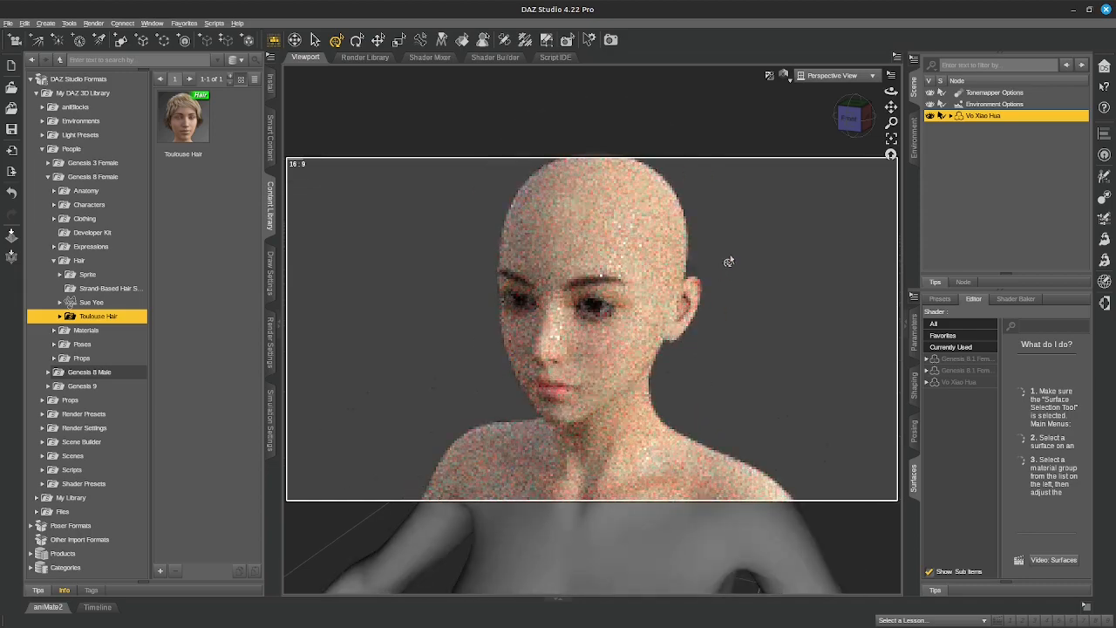
{"action": "scroll", "coordinate": [730, 253], "scroll_direction": "down", "scroll_amount": 1}
{"action": "scroll", "coordinate": [746, 252], "scroll_direction": "down", "scroll_amount": 1}
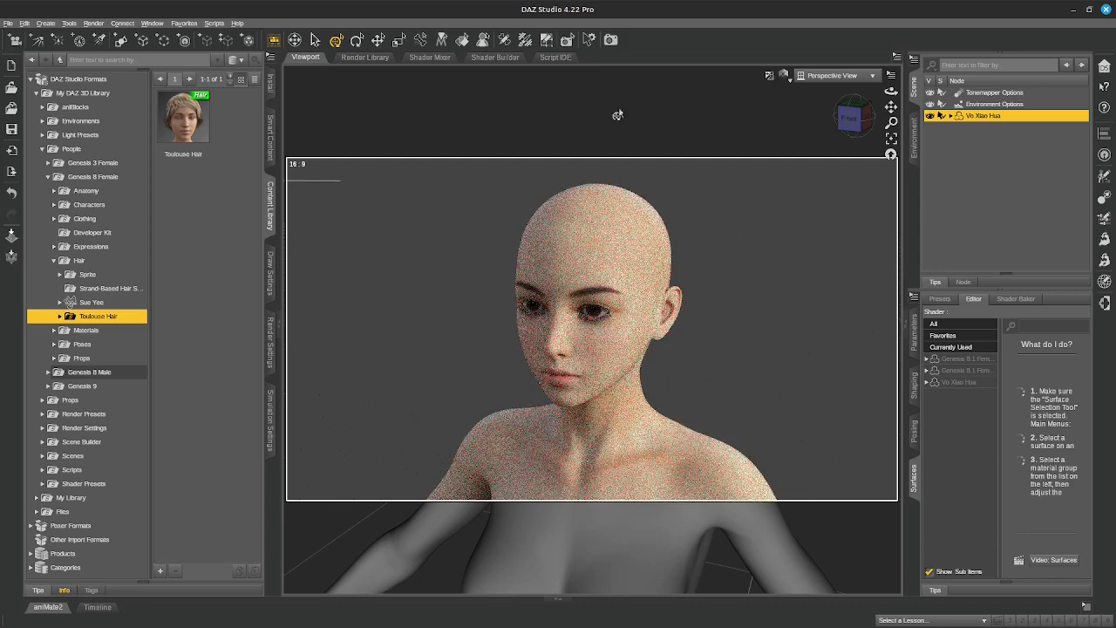
{"action": "double_click", "coordinate": [183, 120]}
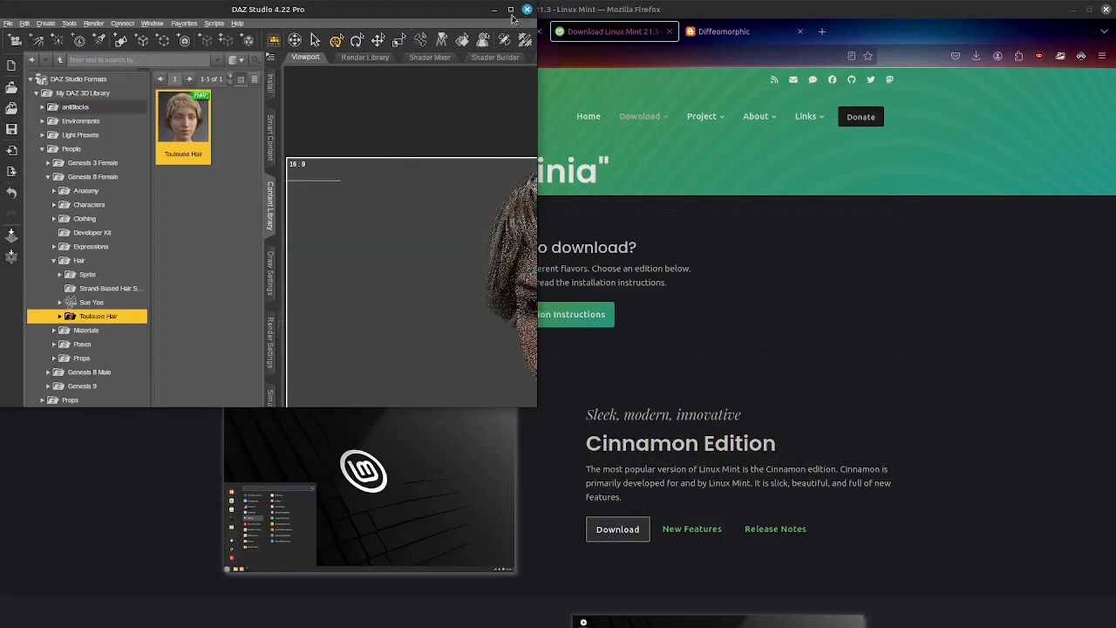
{"action": "left_click", "coordinate": [512, 9]}
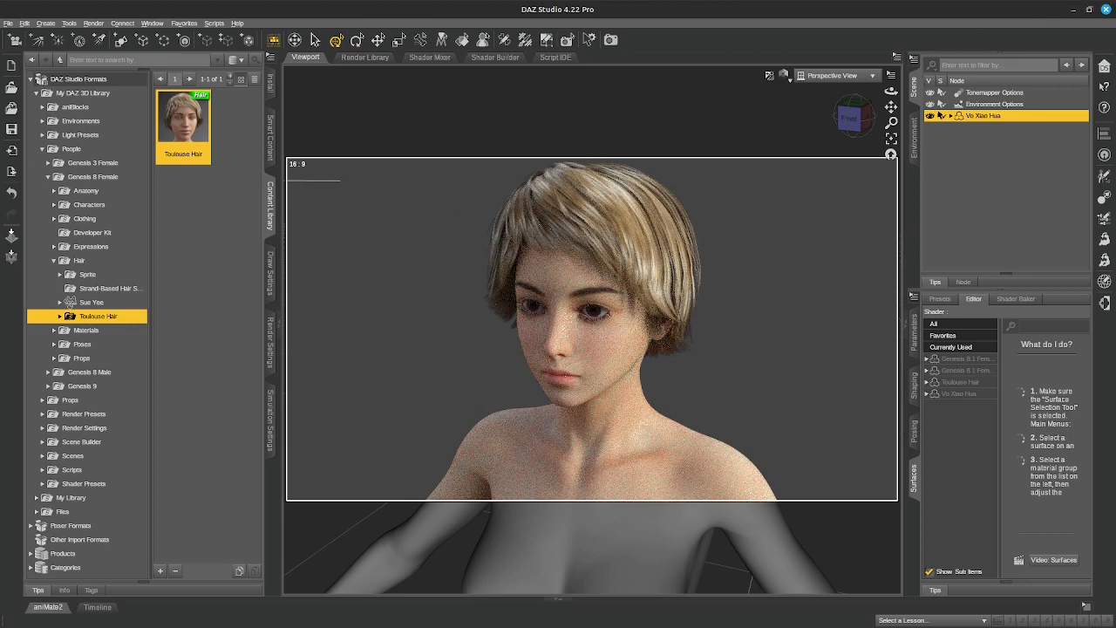
{"action": "left_click", "coordinate": [1107, 12]}
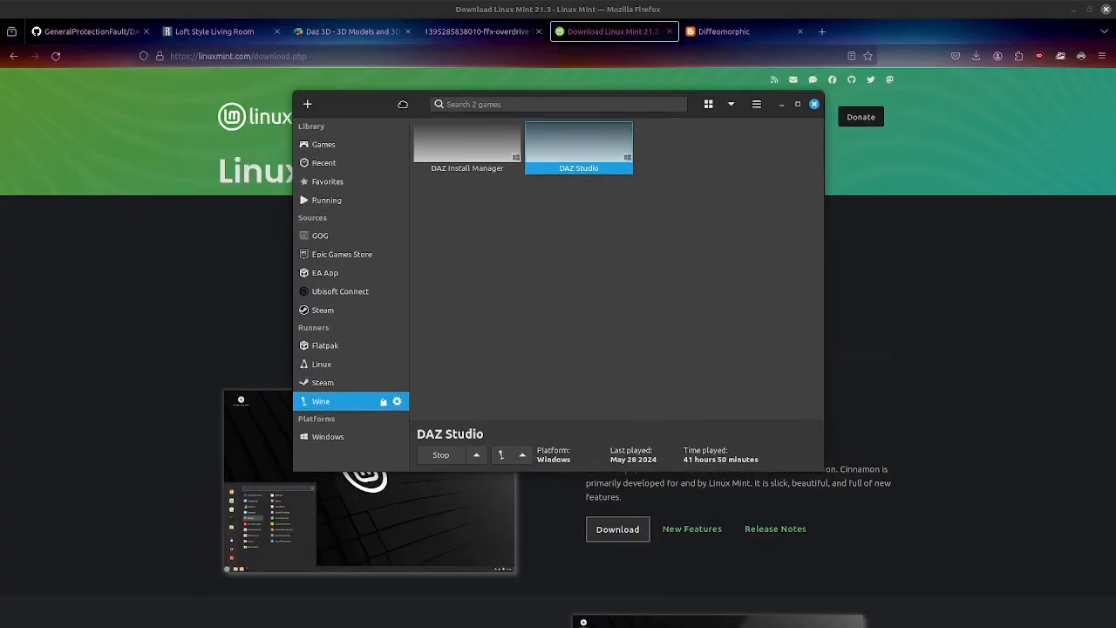
- Switch to Software Manager and view the details of the Flathub version of Lutris, then minimize it
{"action": "left_click_drag", "start_coordinate": [403, 104], "coordinate": [399, 90]}
{"action": "left_click", "coordinate": [443, 266]}
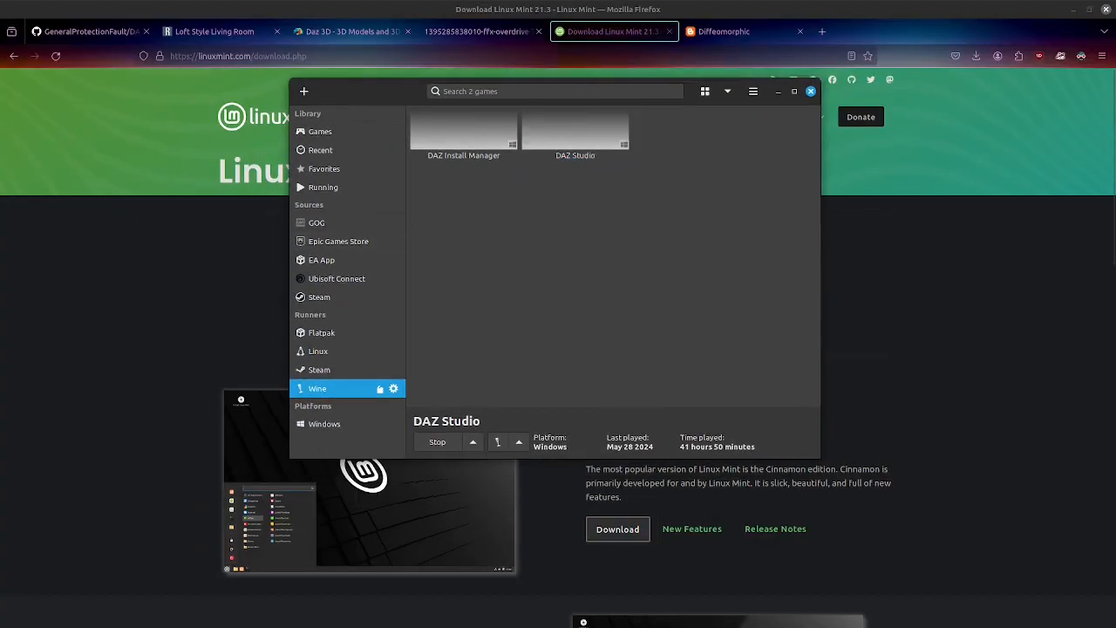
{"action": "key", "text": "alt+Tab"}
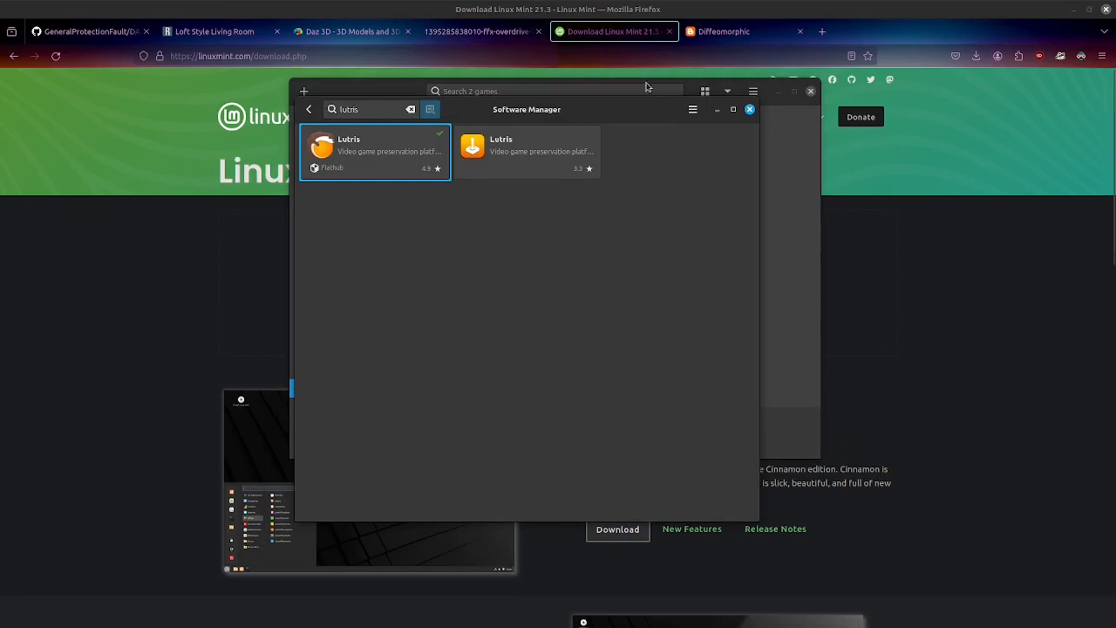
{"action": "left_click_drag", "start_coordinate": [489, 118], "coordinate": [517, 111]}
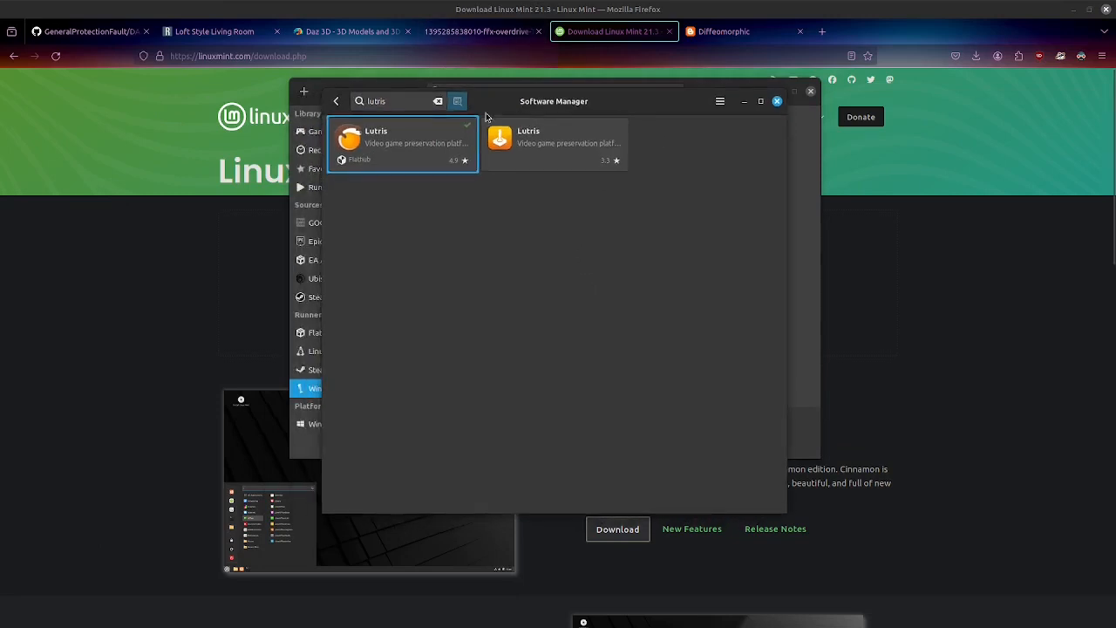
{"action": "left_click", "coordinate": [394, 154]}
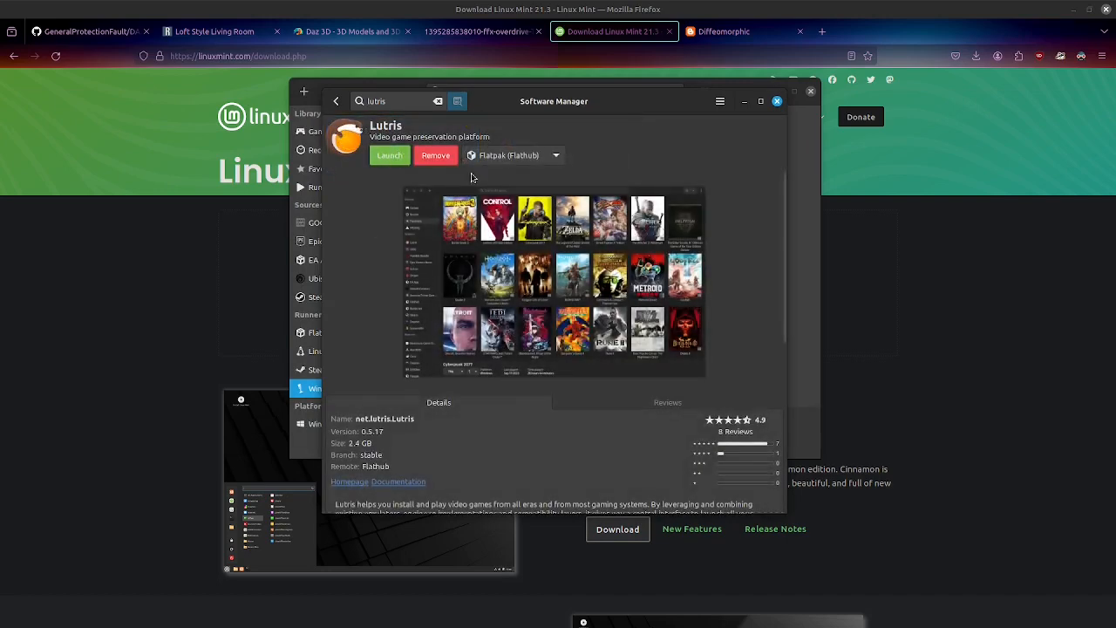
{"action": "left_click", "coordinate": [745, 99]}
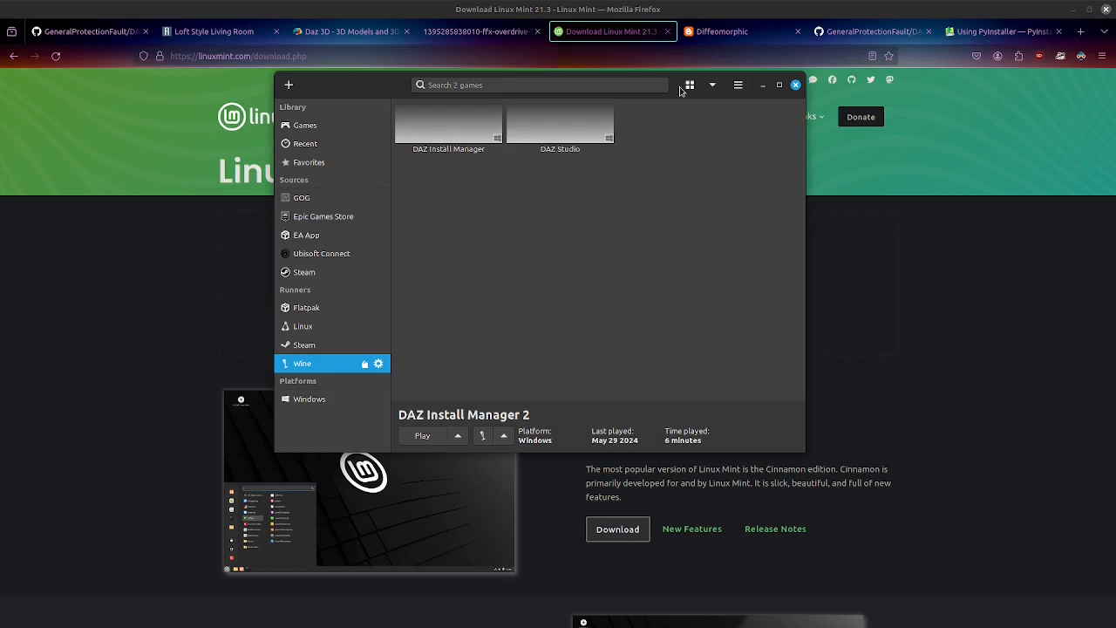
- In Lutris, add a Windows game from an executable, name it DAZ Installer, and proceed with its Wine setup-file installer
{"action": "left_click", "coordinate": [289, 86]}
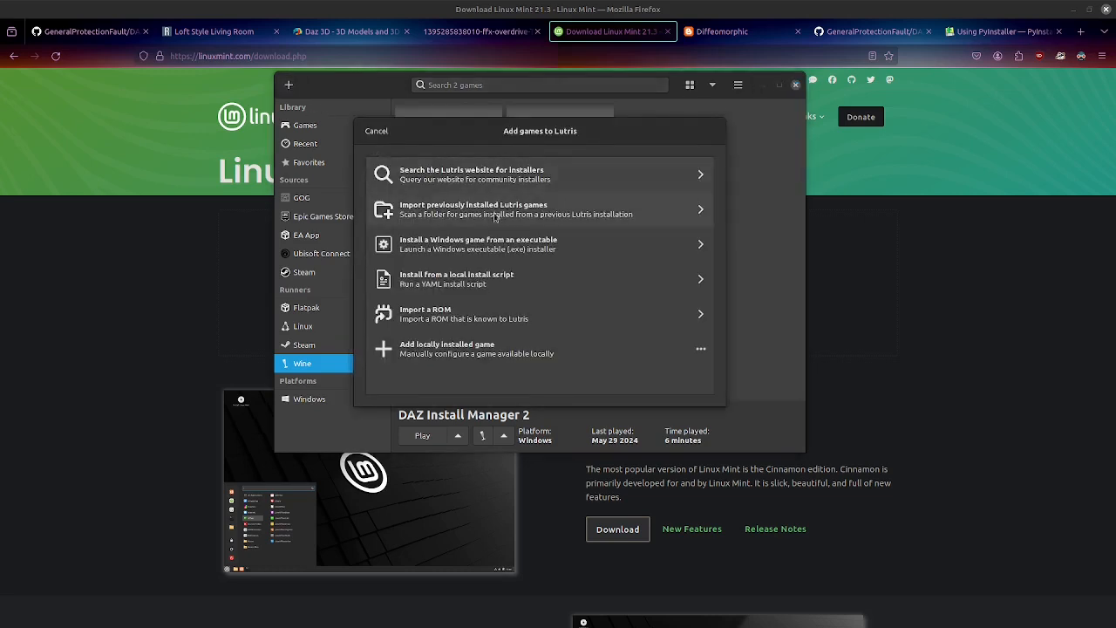
{"action": "left_click", "coordinate": [463, 248]}
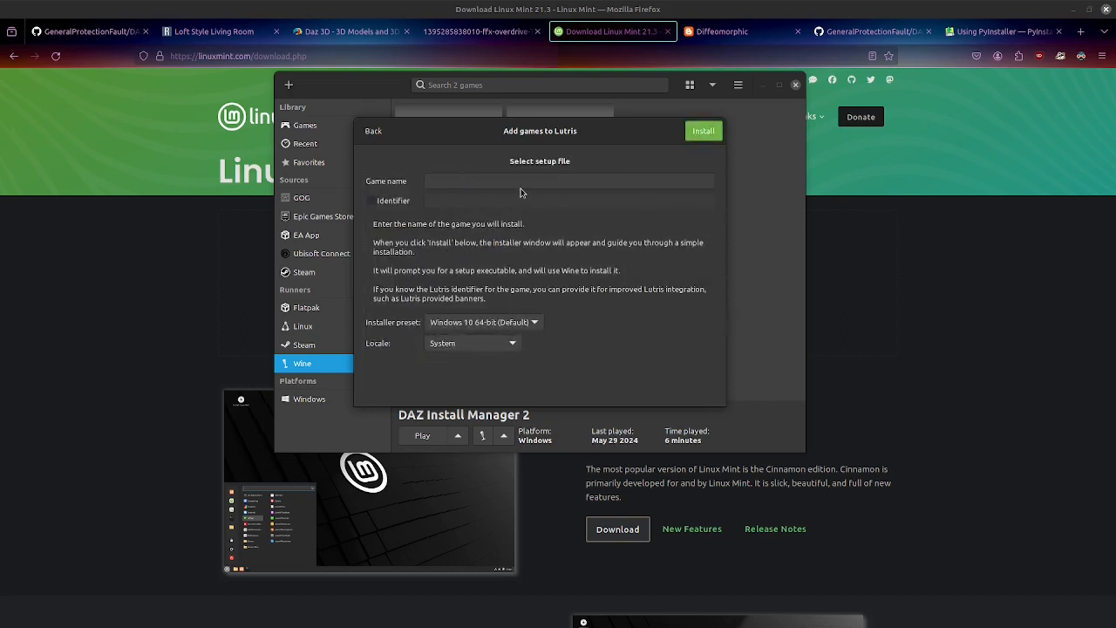
{"action": "left_click", "coordinate": [519, 185]}
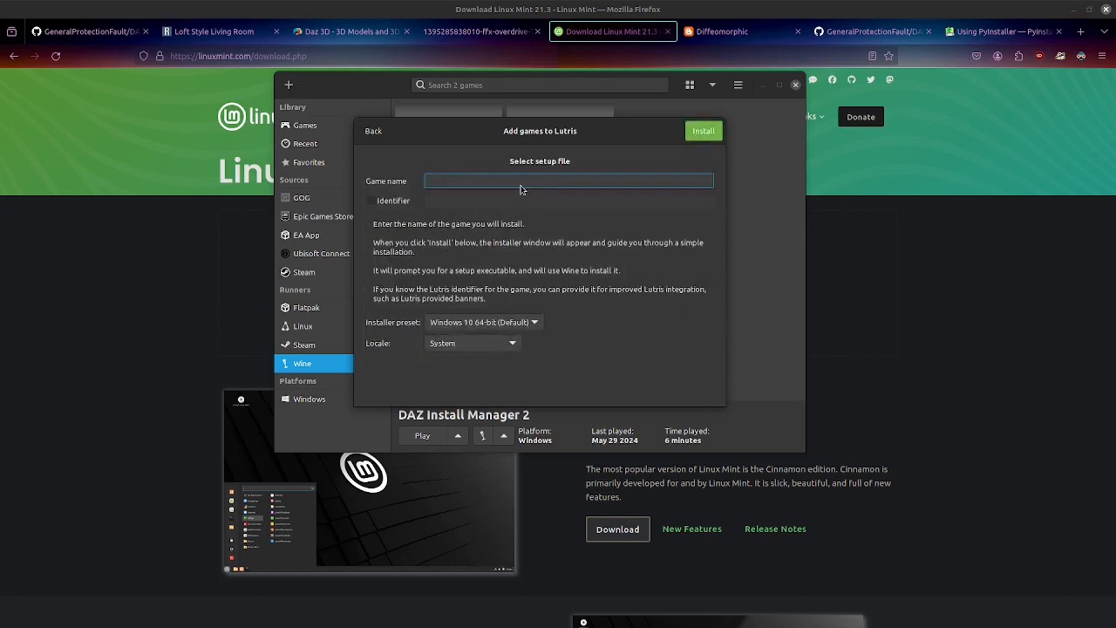
{"action": "type", "text": "DAZ Installer"}
{"action": "left_click", "coordinate": [696, 136]}
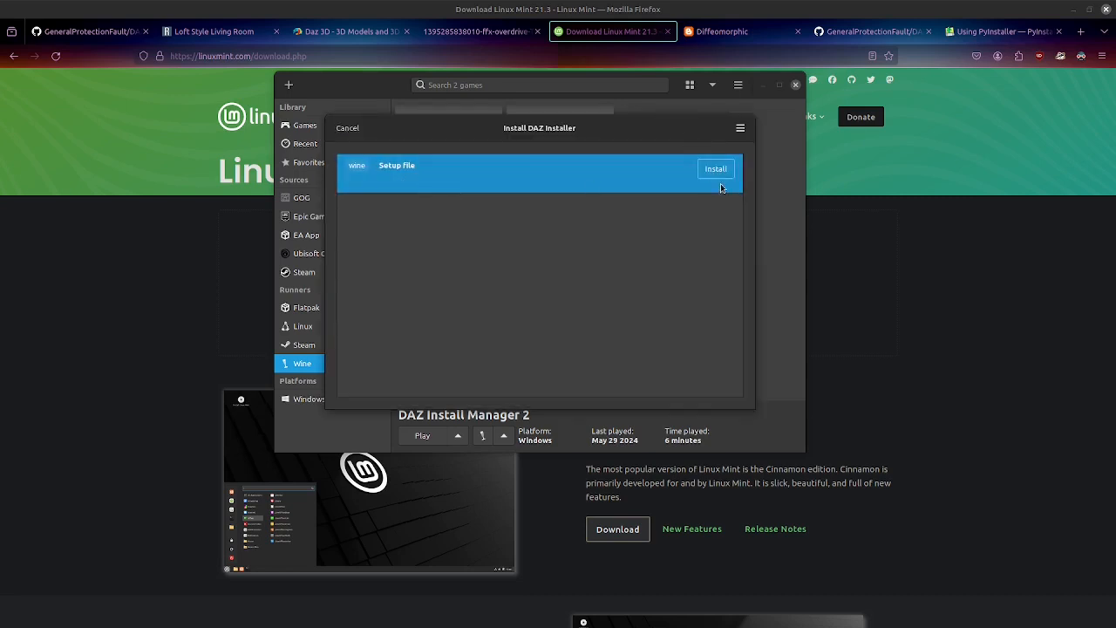
{"action": "left_click", "coordinate": [712, 175]}
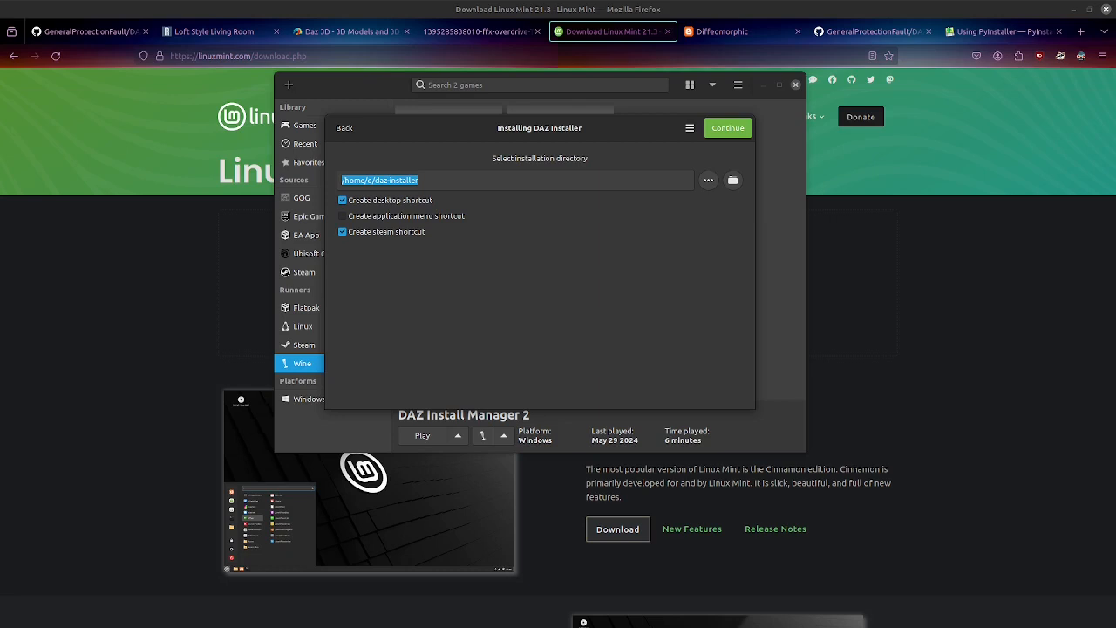
- Examine the existing daz folder in the file manager, including its drive_c folder, and move the window out of the way
{"action": "left_click_drag", "start_coordinate": [1115, 110], "coordinate": [445, 105]}
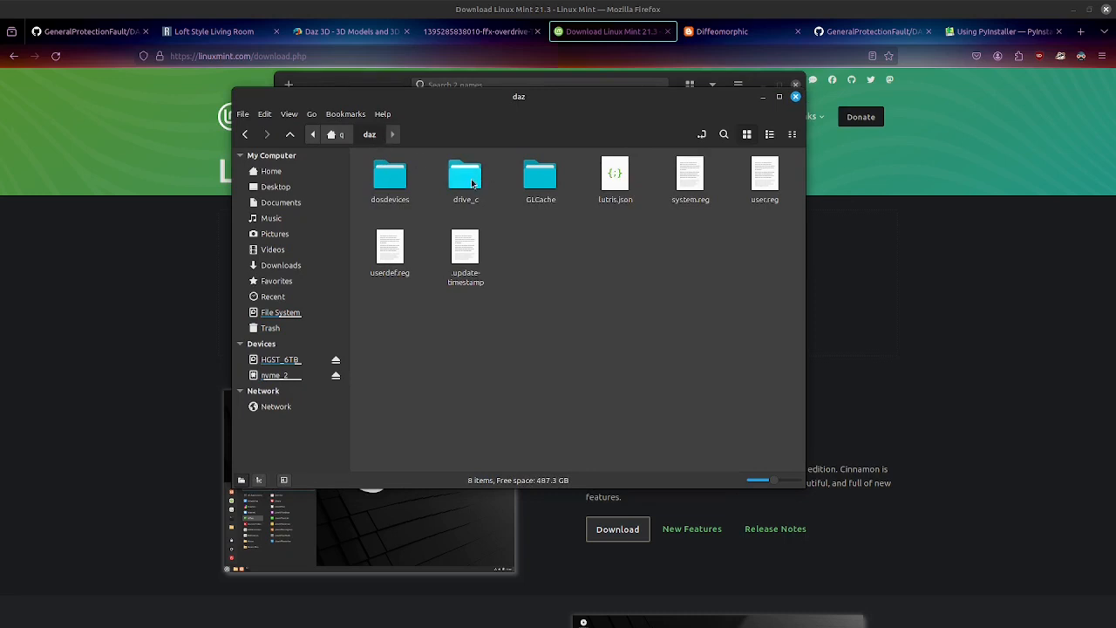
{"action": "left_click", "coordinate": [472, 183]}
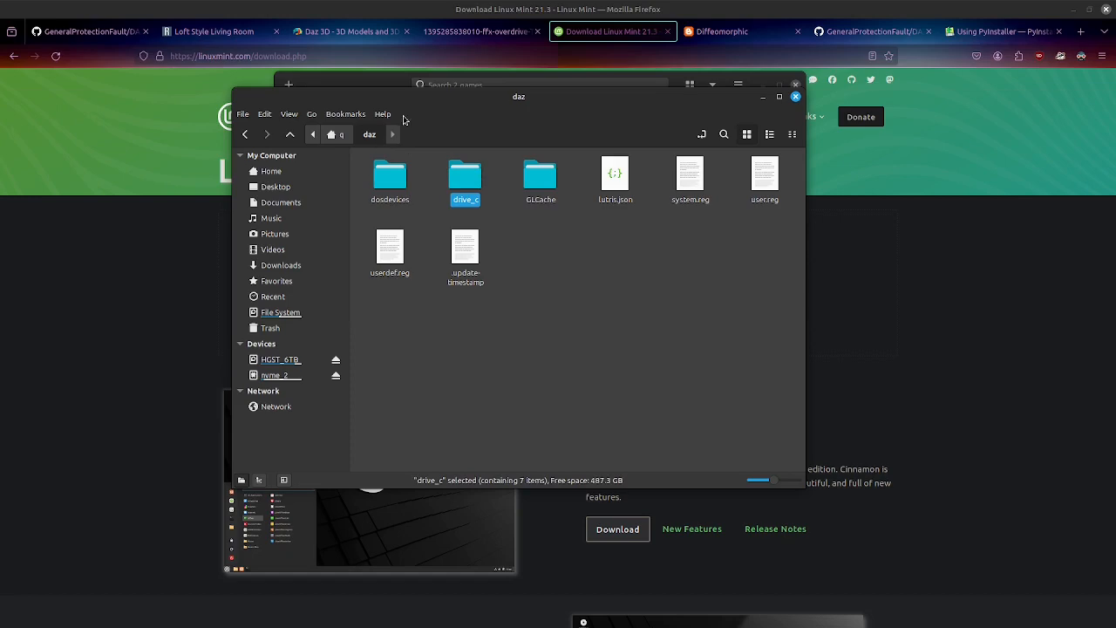
{"action": "left_click_drag", "start_coordinate": [430, 97], "coordinate": [495, 128]}
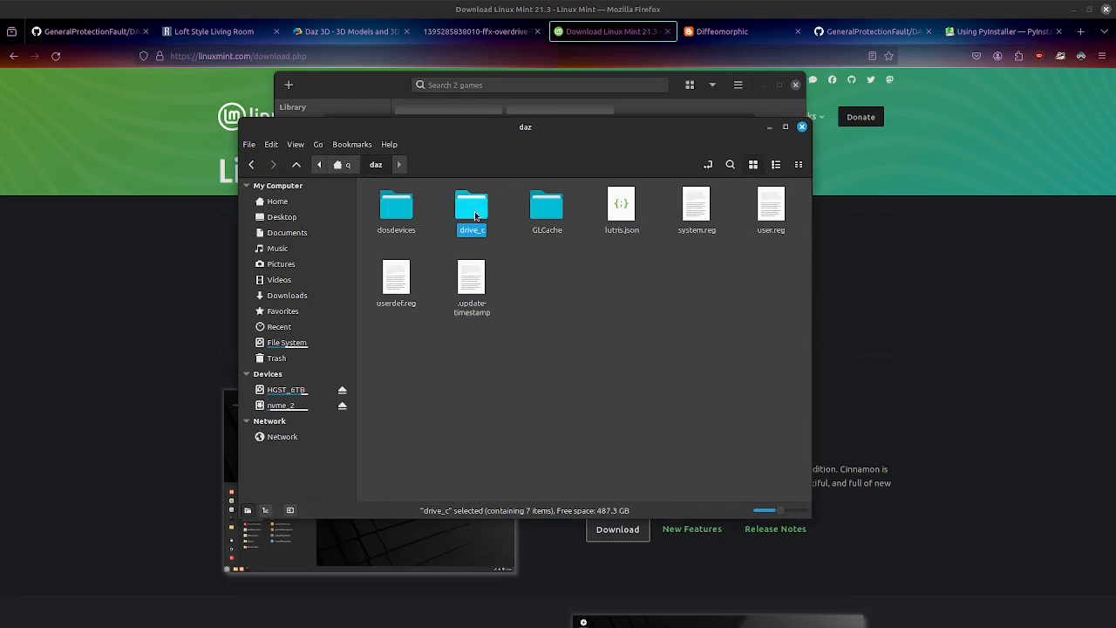
{"action": "left_click", "coordinate": [478, 245]}
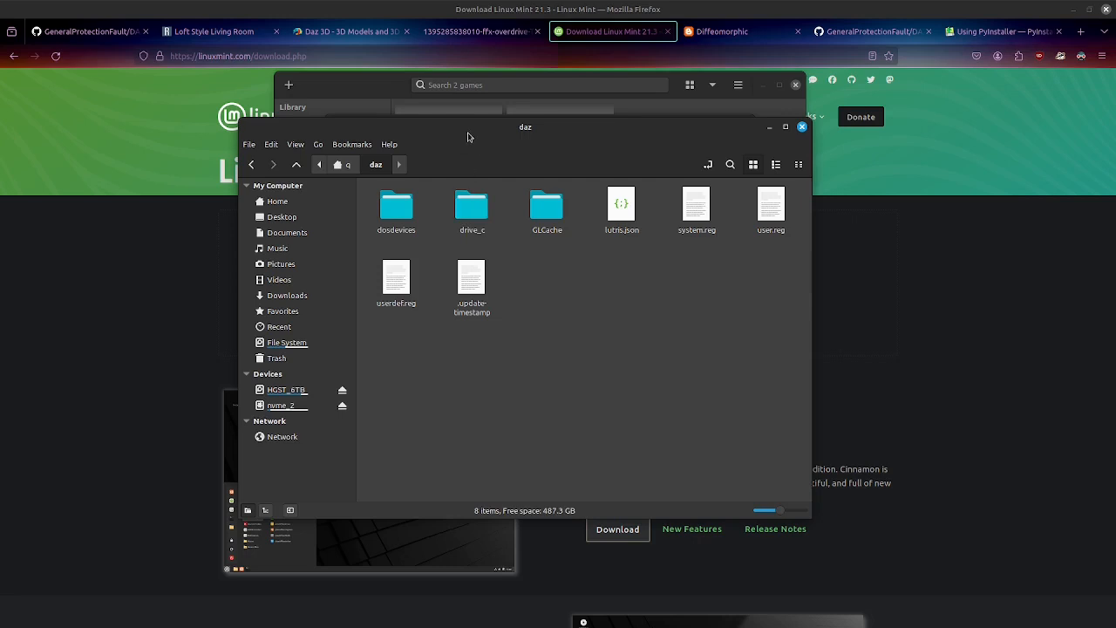
{"action": "left_click_drag", "start_coordinate": [467, 131], "coordinate": [0, 120]}
- Start the installation into /home/q/daz-2 with DAZ3DIM_1.4.1.69_Win64.exe from the Downloads folder as the setup file
{"action": "left_click", "coordinate": [470, 181]}
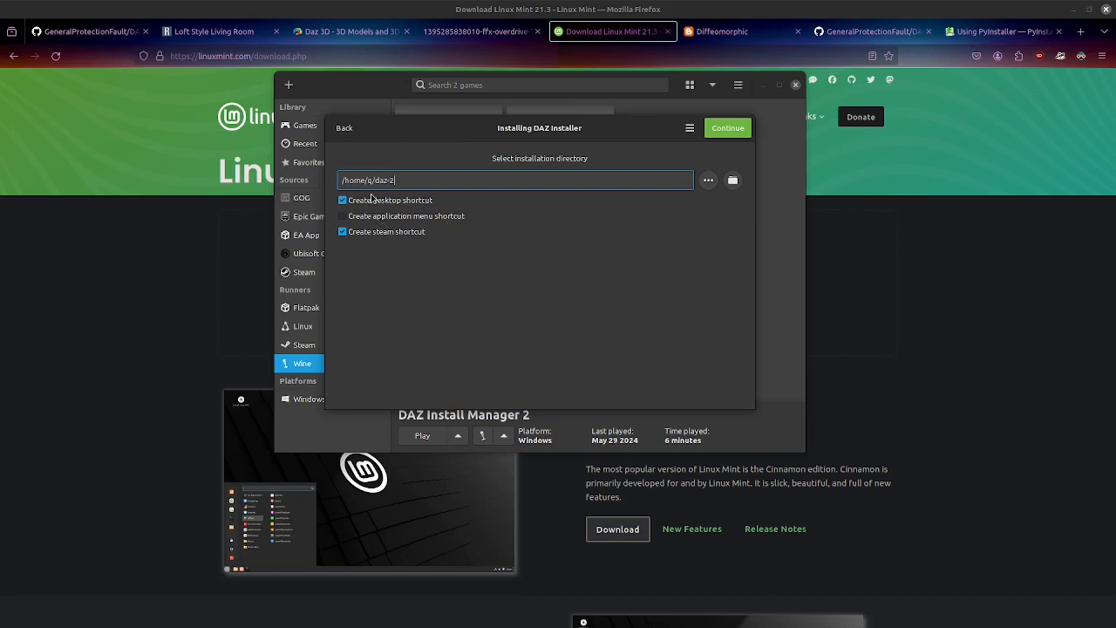
{"action": "left_click", "coordinate": [723, 131]}
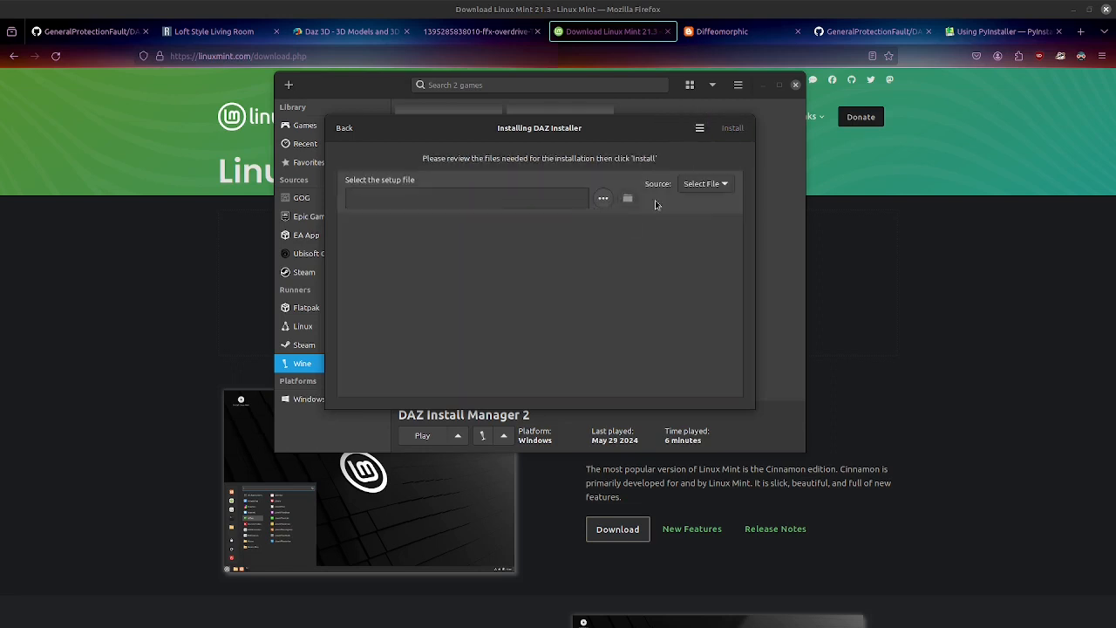
{"action": "left_click", "coordinate": [603, 200]}
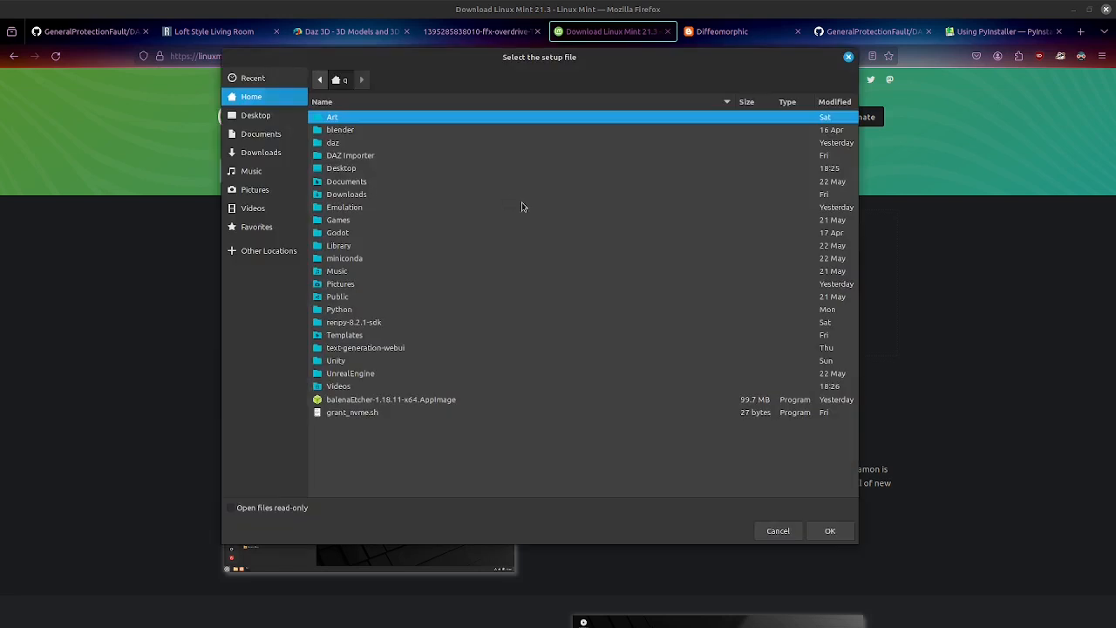
{"action": "left_click", "coordinate": [263, 151]}
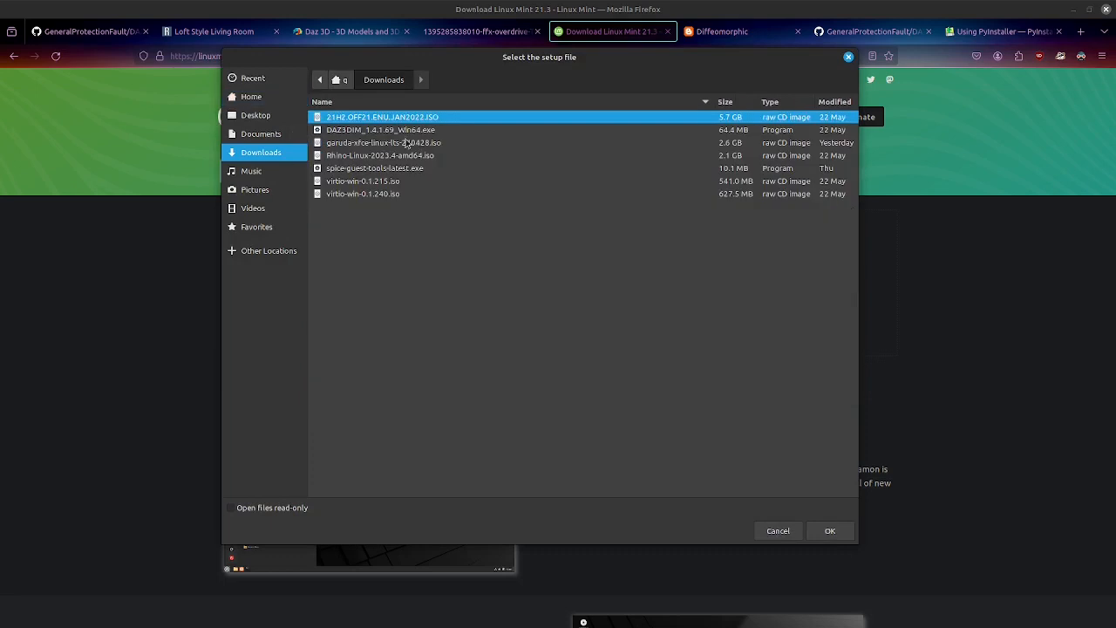
{"action": "left_click", "coordinate": [488, 129]}
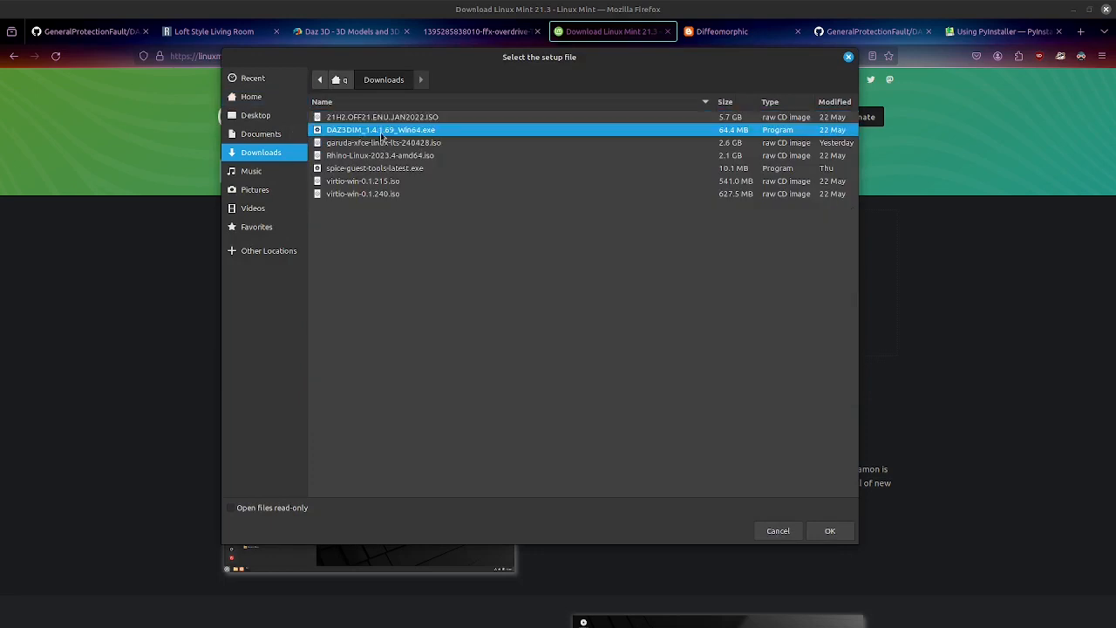
{"action": "left_click", "coordinate": [830, 531]}
{"action": "left_click", "coordinate": [730, 128]}
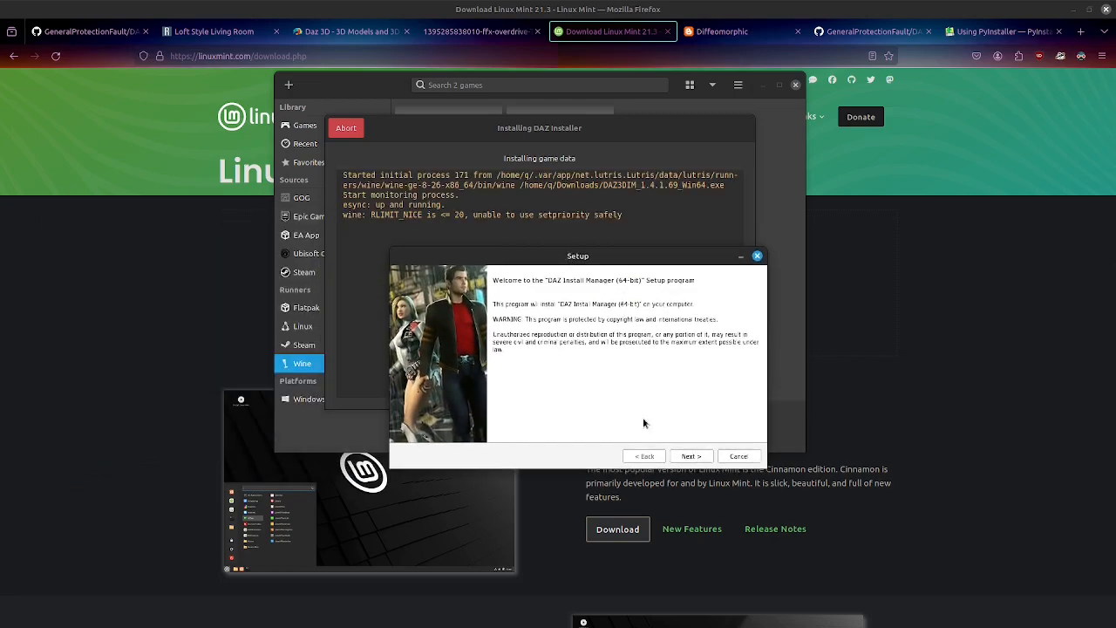
- Accept the DAZ license agreement and begin installing DAZ Install Manager (64-bit)
{"action": "left_click", "coordinate": [694, 458]}
{"action": "left_click", "coordinate": [513, 424]}
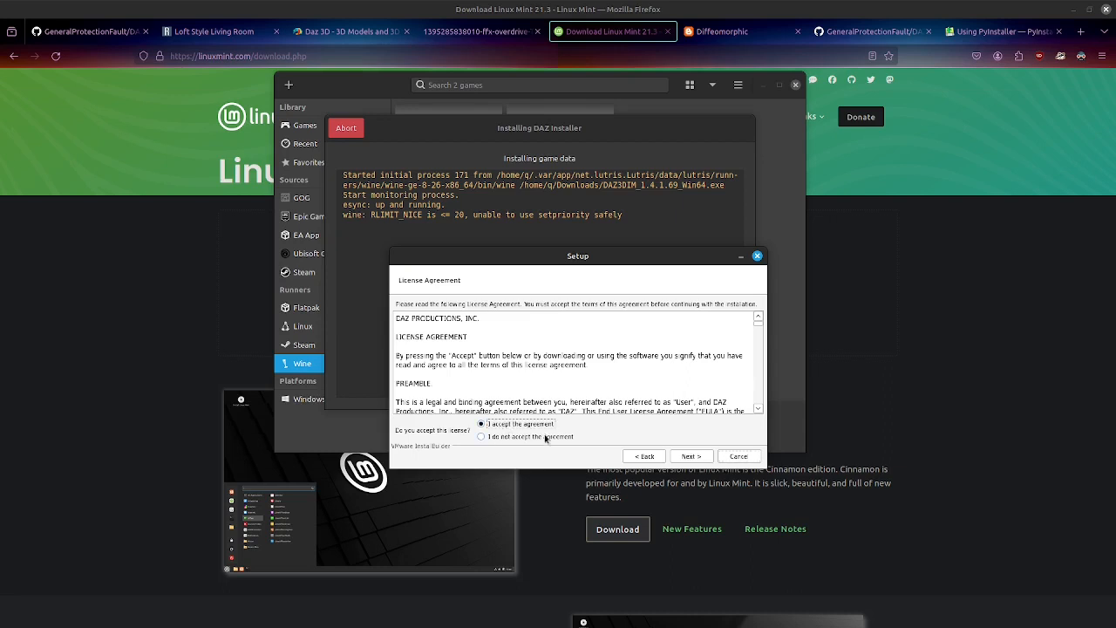
{"action": "left_click", "coordinate": [690, 457]}
{"action": "left_click", "coordinate": [703, 455]}
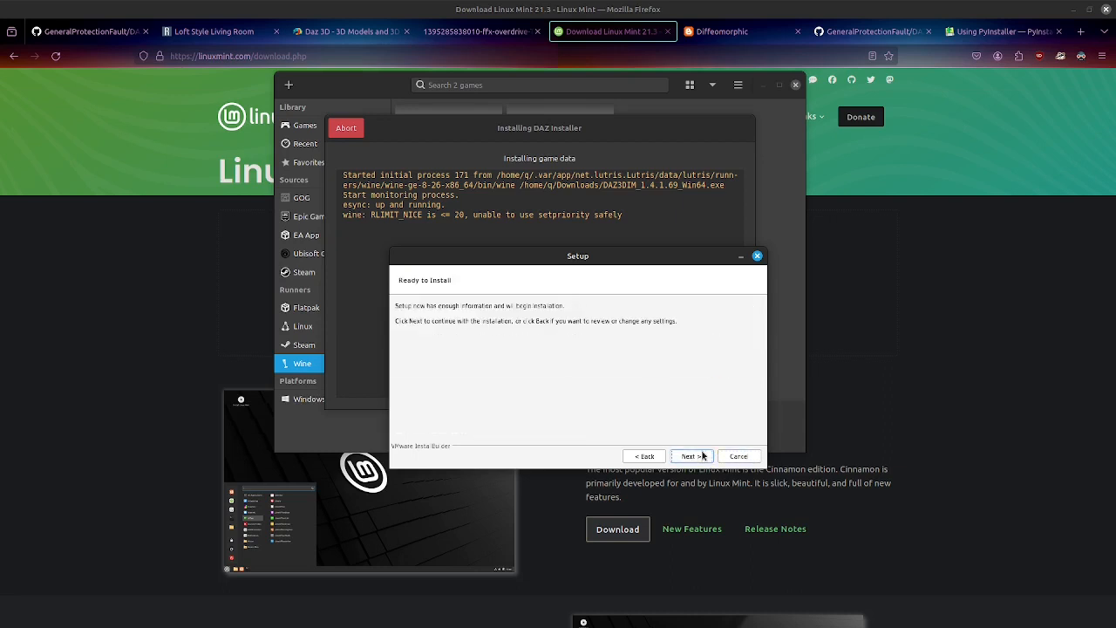
{"action": "left_click", "coordinate": [690, 456]}
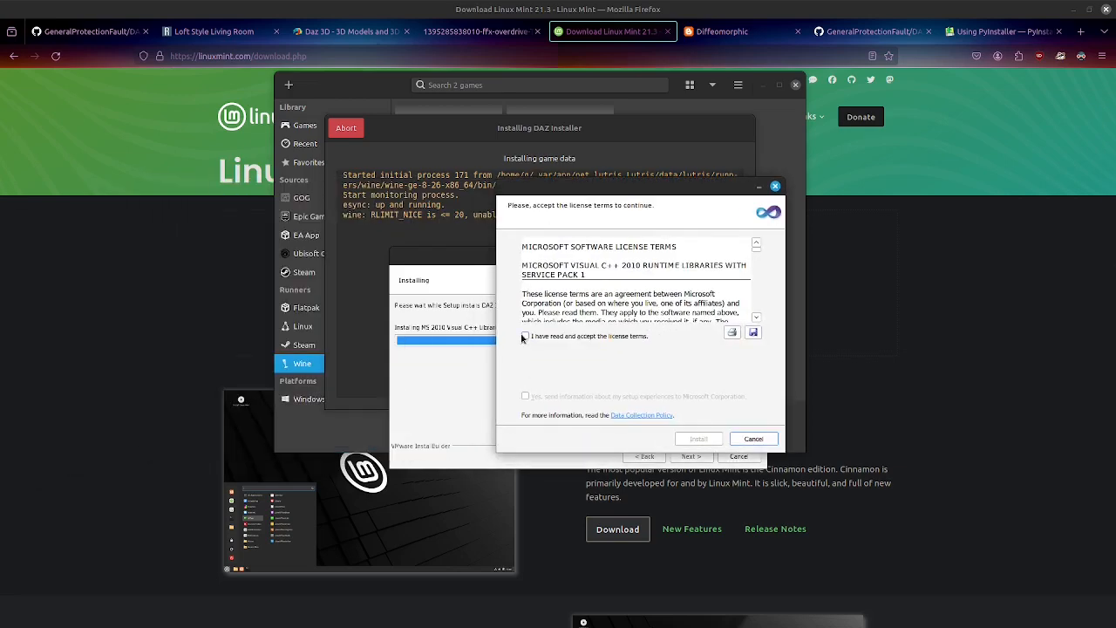
- Accept and install the Microsoft Visual C++ 2010 runtime, and finish the DAZ Install Manager setup with its launch option disabled
{"action": "left_click", "coordinate": [524, 337]}
{"action": "left_click", "coordinate": [699, 439]}
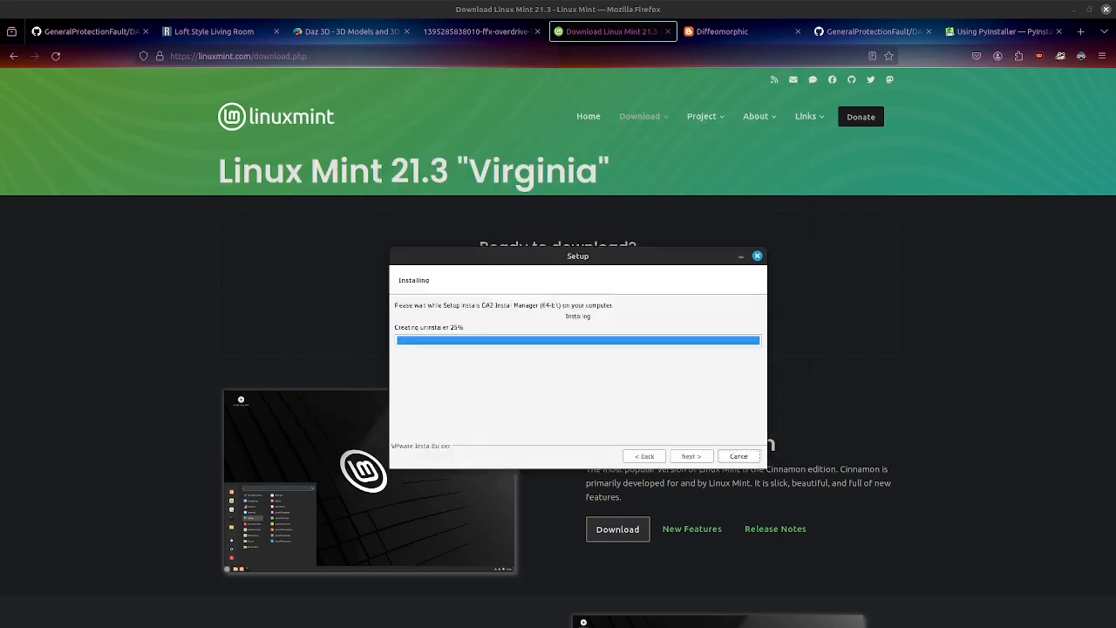
{"action": "left_click_drag", "start_coordinate": [618, 212], "coordinate": [683, 273]}
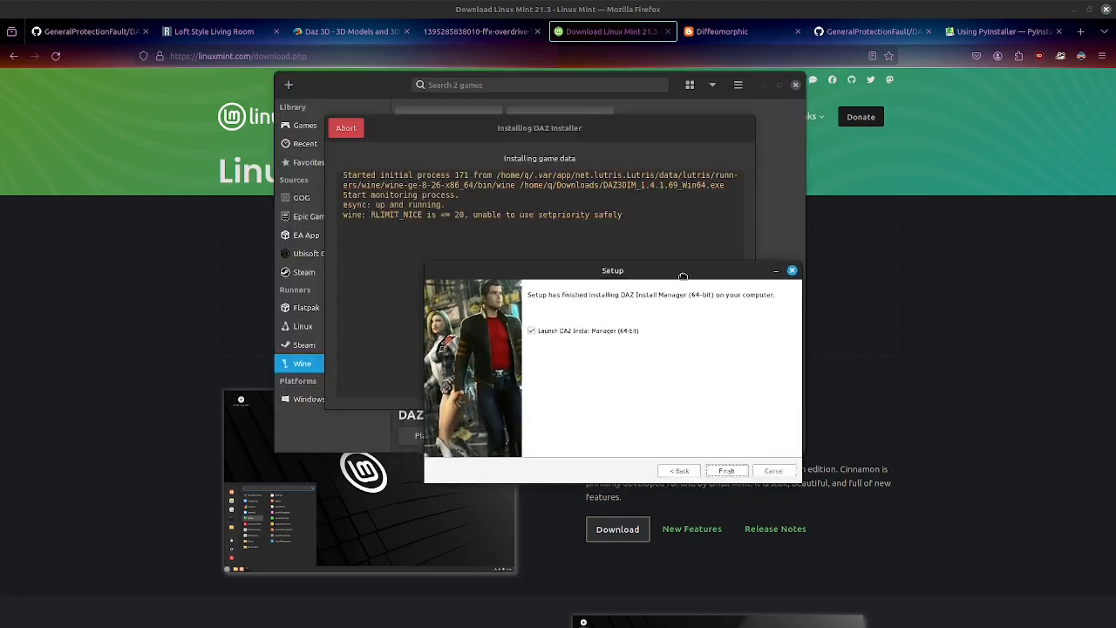
{"action": "left_click", "coordinate": [529, 331]}
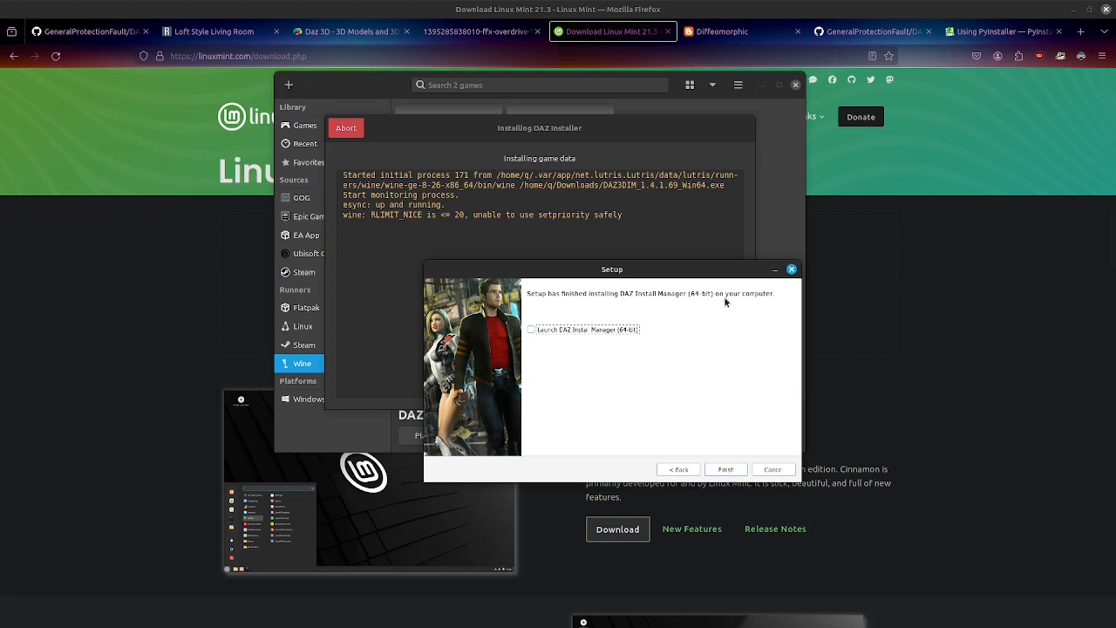
{"action": "left_click", "coordinate": [726, 469]}
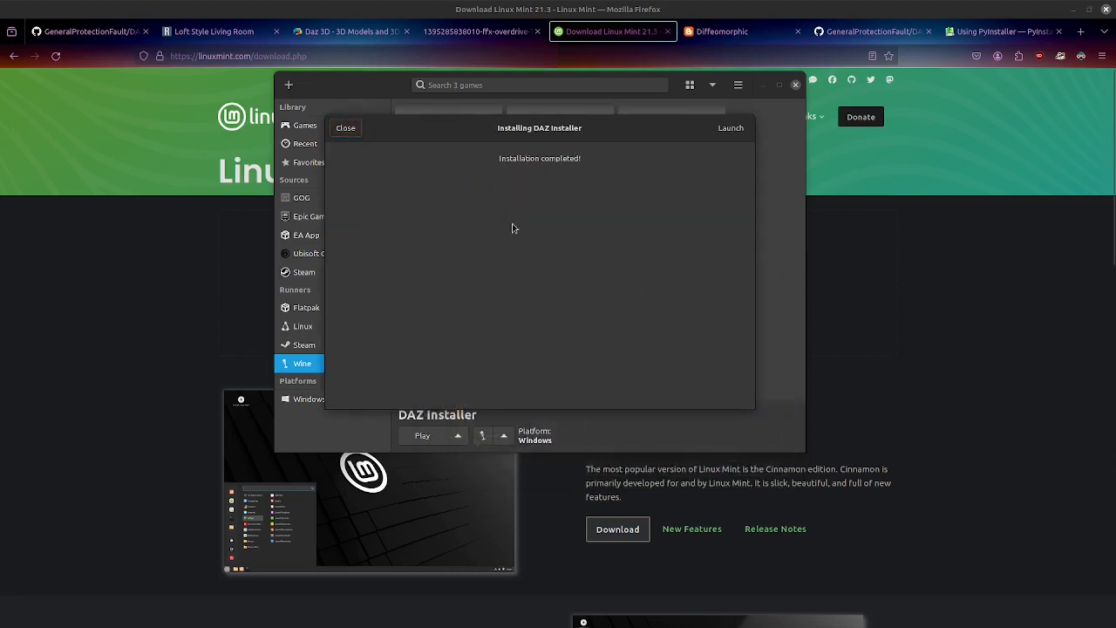
- Close the completed installation window and launch DAZ Installer from the Lutris library
{"action": "left_click_drag", "start_coordinate": [480, 133], "coordinate": [570, 212]}
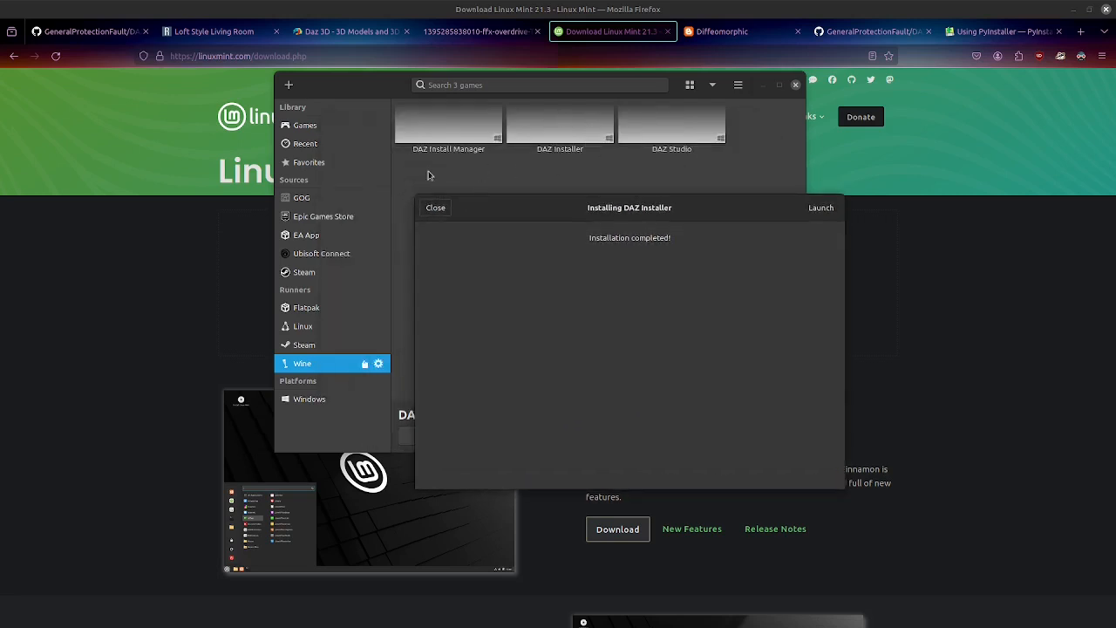
{"action": "left_click", "coordinate": [436, 208]}
{"action": "left_click", "coordinate": [575, 144]}
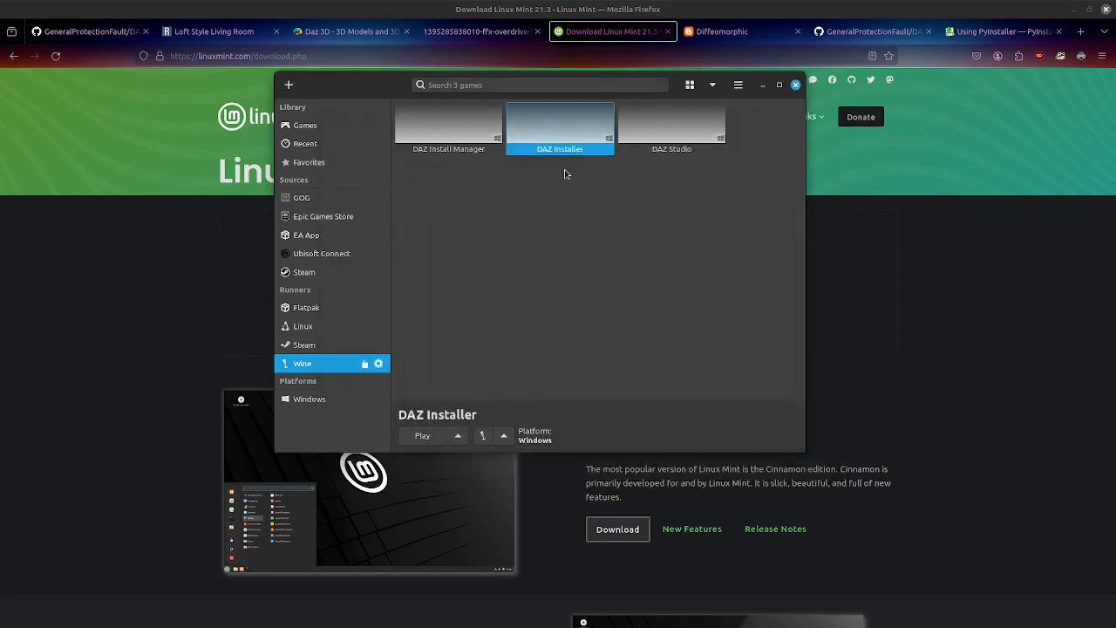
{"action": "double_click", "coordinate": [543, 129]}
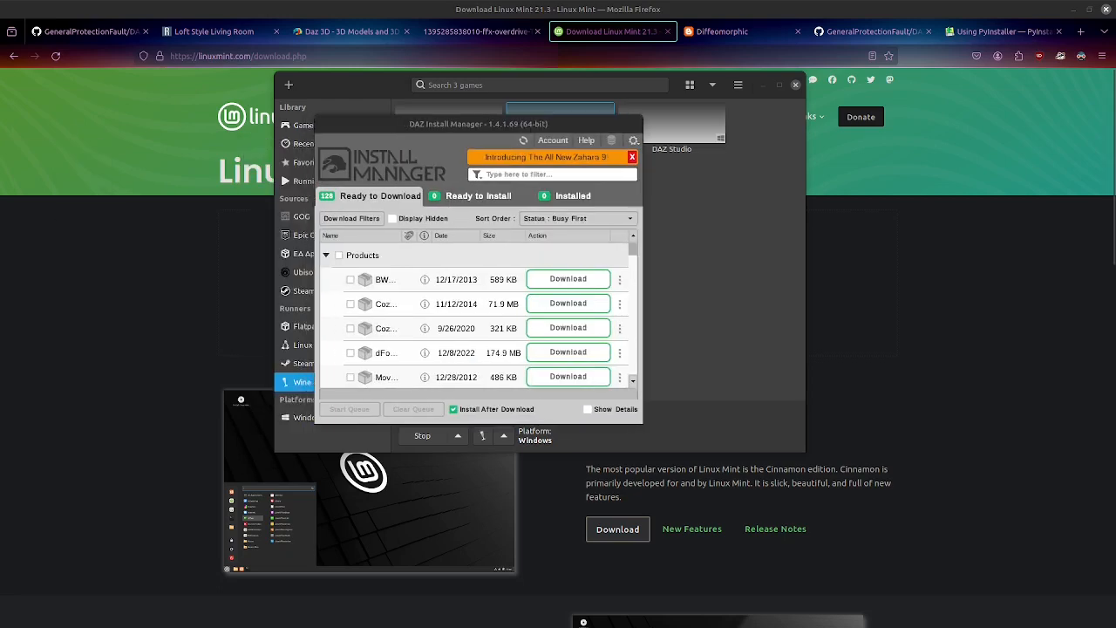
- Dismiss the Default Install Sets dialog without starting its download queue
{"action": "left_click_drag", "start_coordinate": [0, 196], "coordinate": [515, 147]}
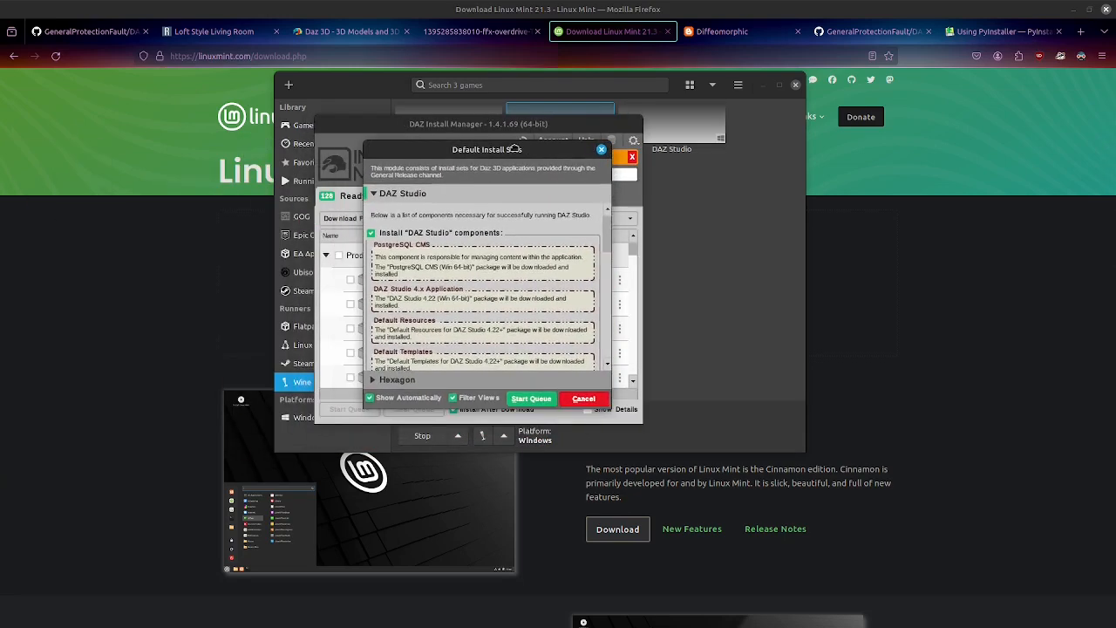
{"action": "left_click", "coordinate": [530, 399]}
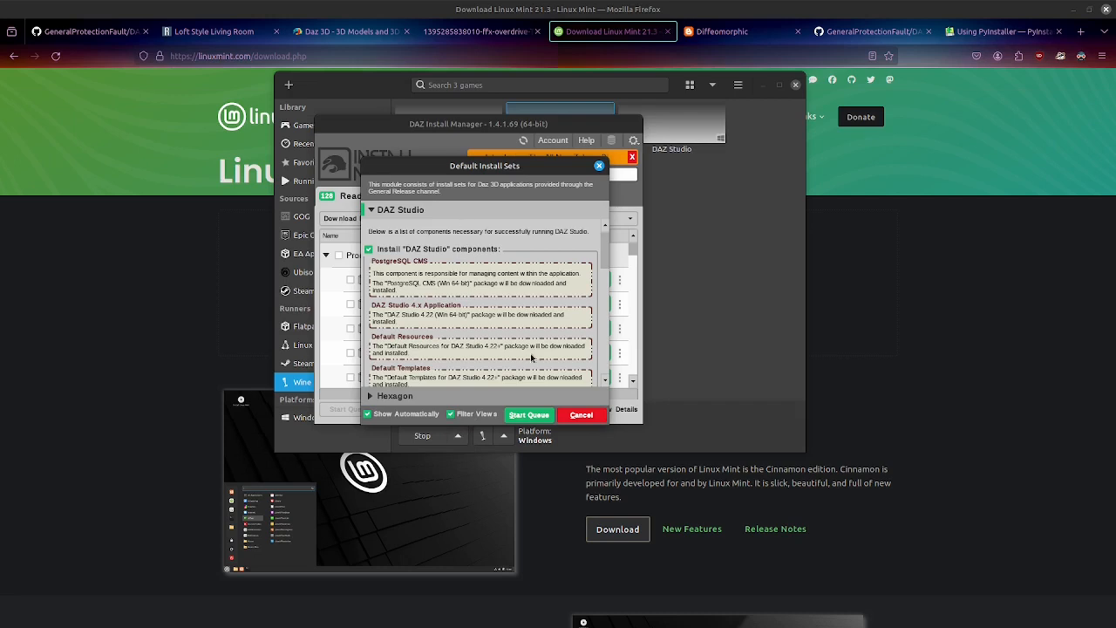
{"action": "left_click", "coordinate": [591, 418]}
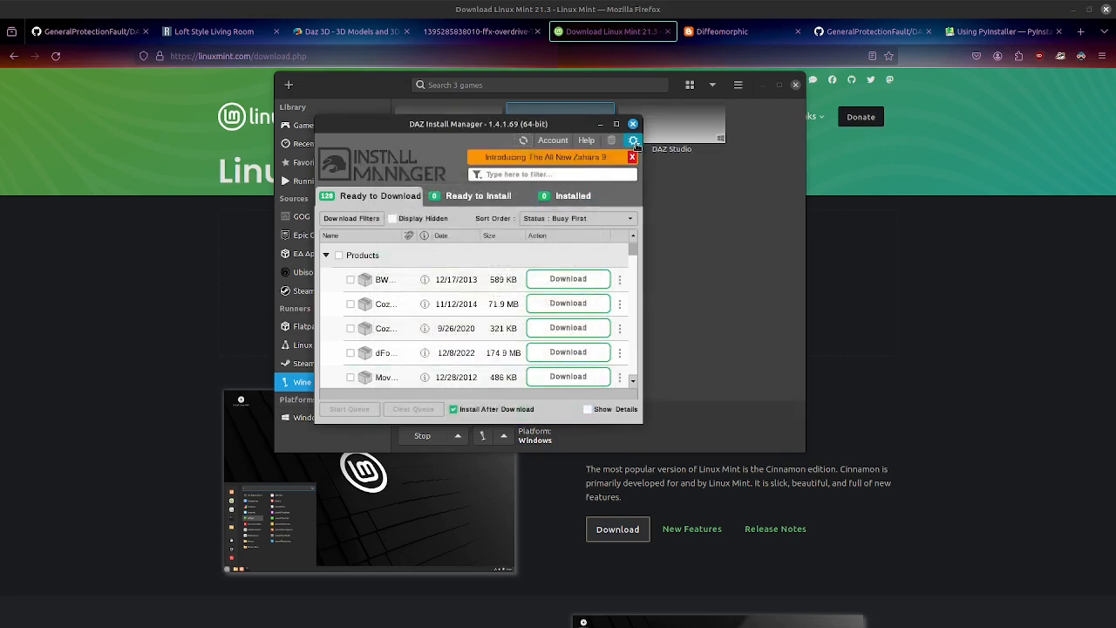
- Open the basic settings of DAZ Install Manager and compare the directory paths with the drive_c folder in daz-2
{"action": "left_click", "coordinate": [635, 141]}
{"action": "left_click", "coordinate": [663, 153]}
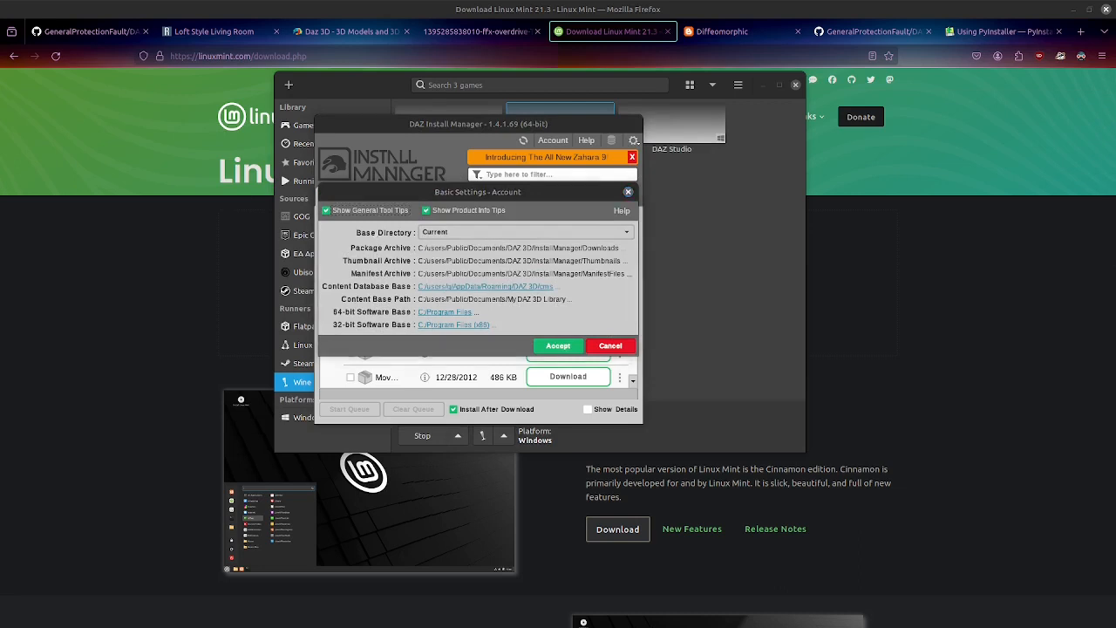
{"action": "left_click_drag", "start_coordinate": [0, 122], "coordinate": [793, 241]}
{"action": "double_click", "coordinate": [374, 177]}
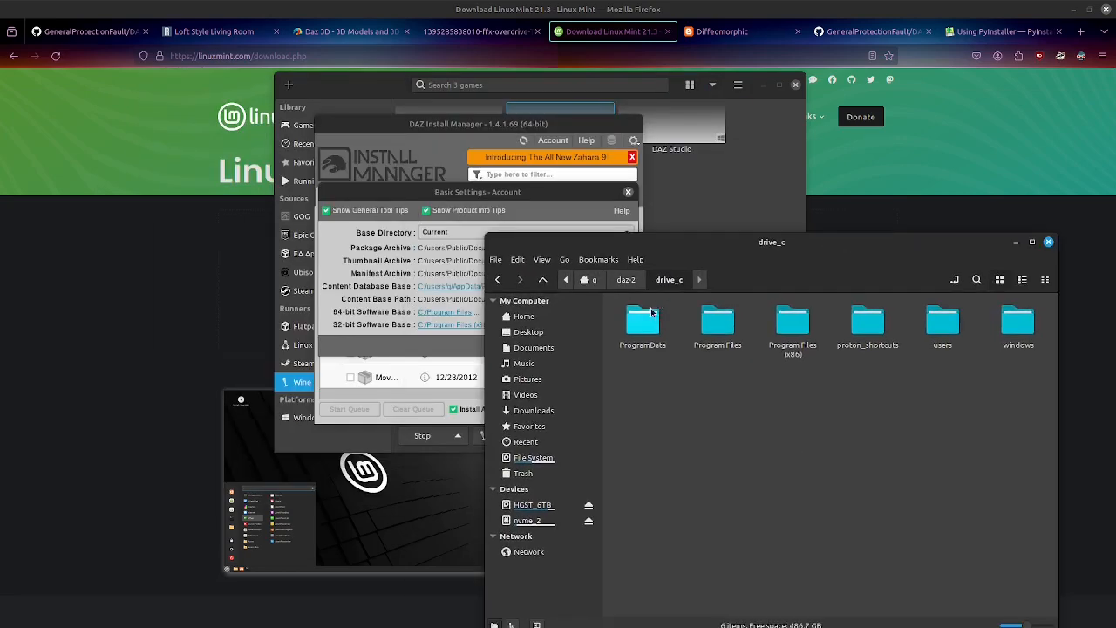
{"action": "left_click", "coordinate": [626, 279]}
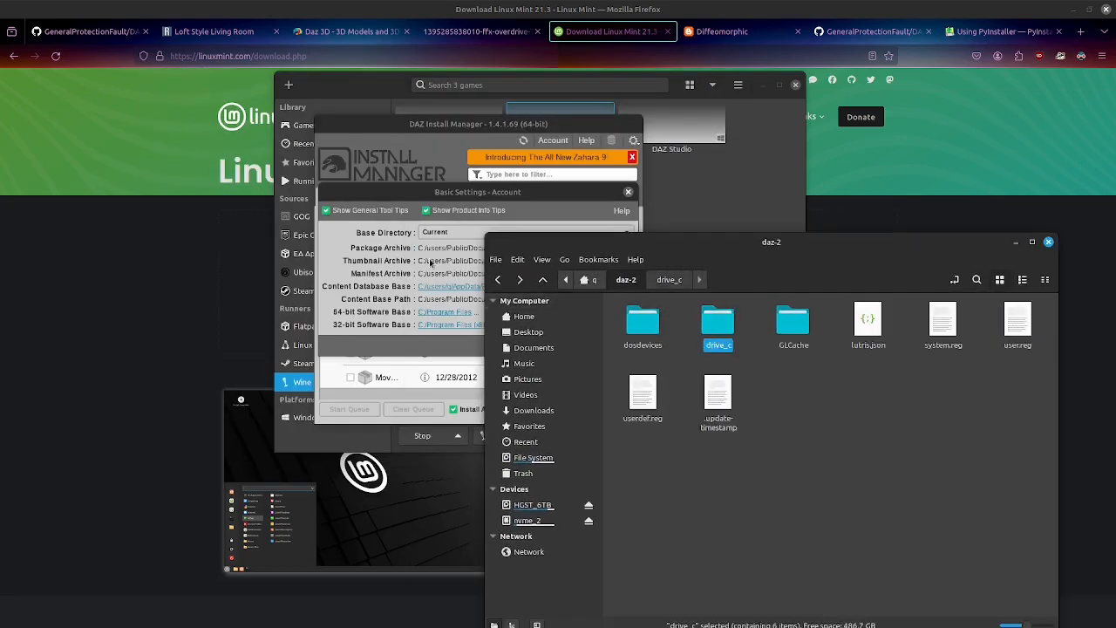
{"action": "left_click", "coordinate": [439, 193]}
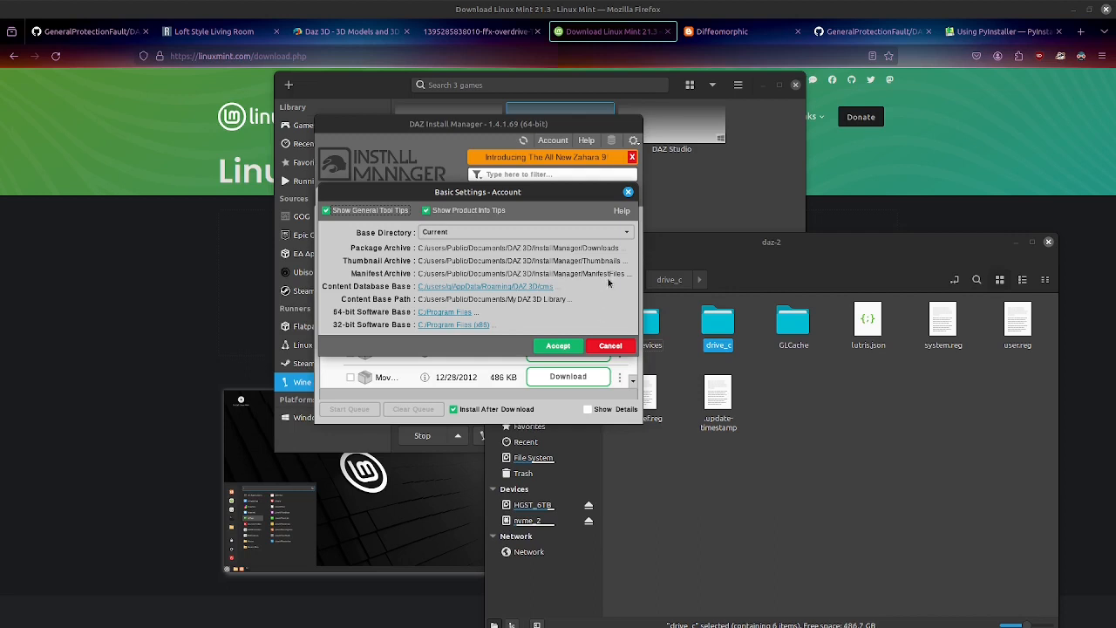
- Set the base directory to the C: drive by browsing My Computer, and accept the settings
{"action": "left_click", "coordinate": [563, 230]}
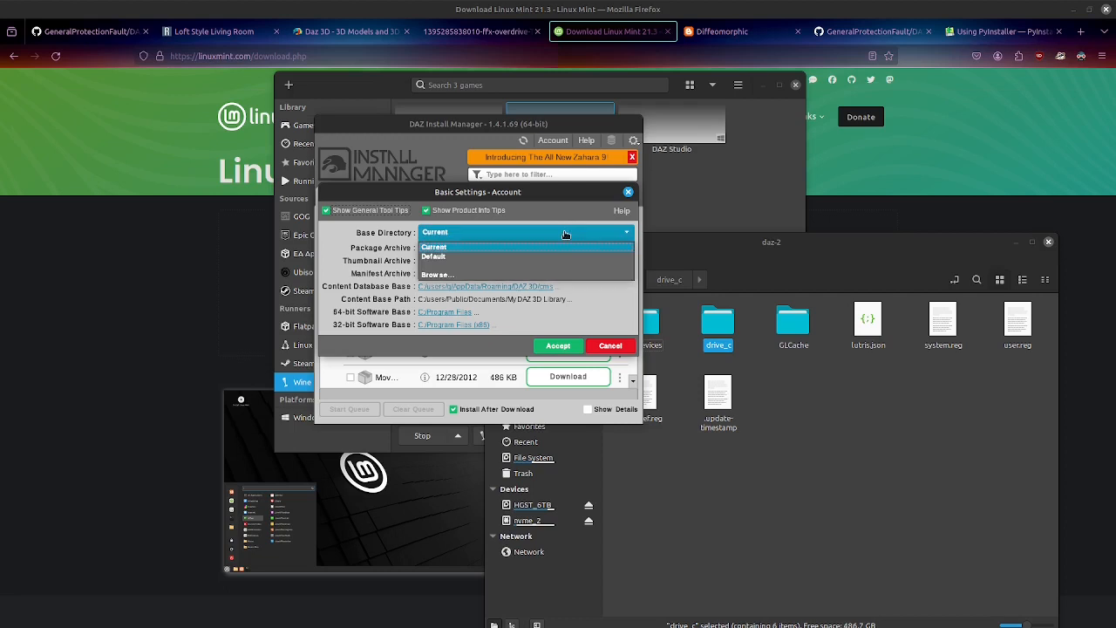
{"action": "left_click", "coordinate": [454, 275]}
{"action": "left_click", "coordinate": [360, 248]}
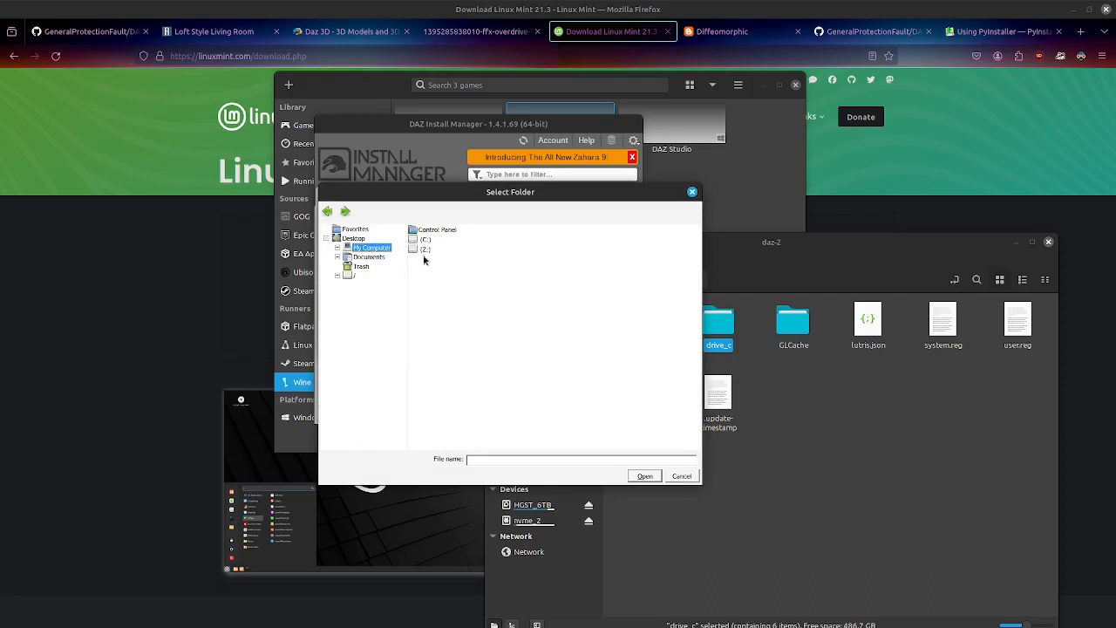
{"action": "left_click", "coordinate": [425, 241]}
{"action": "left_click", "coordinate": [644, 476]}
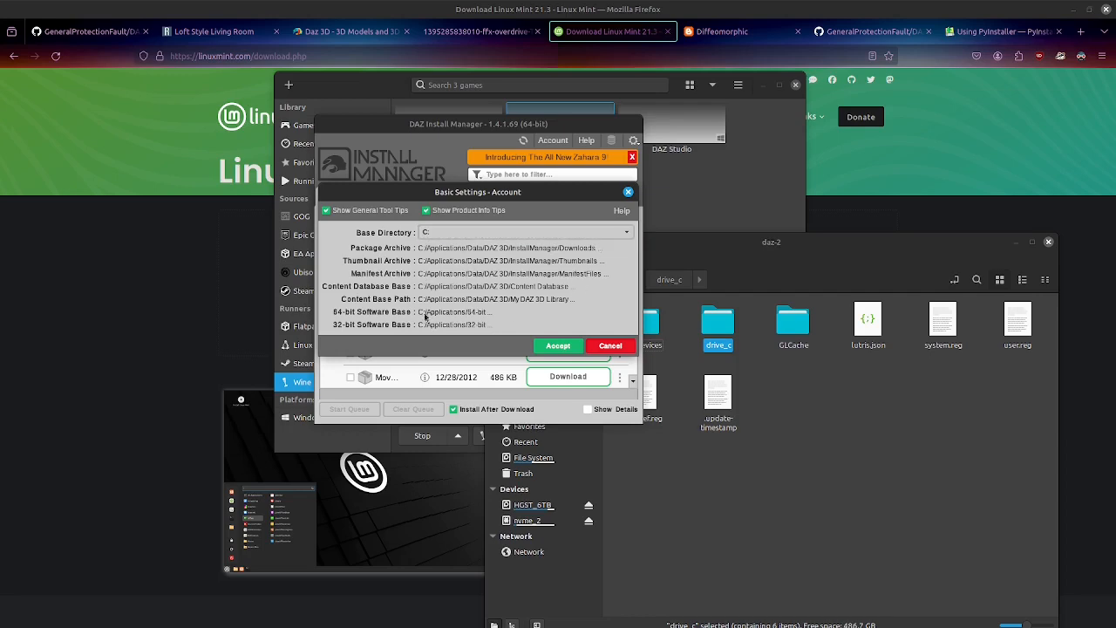
{"action": "left_click", "coordinate": [551, 349]}
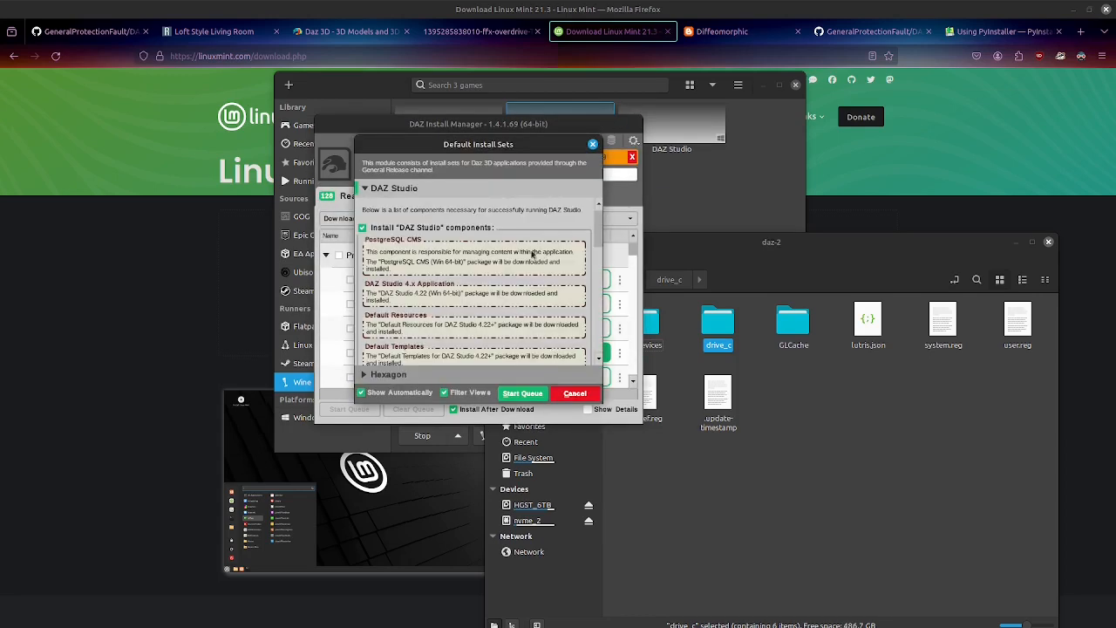
- Download and install the default DAZ Studio components, and close the confirmation web page and DAZ Install Manager when done
{"action": "left_click", "coordinate": [528, 393]}
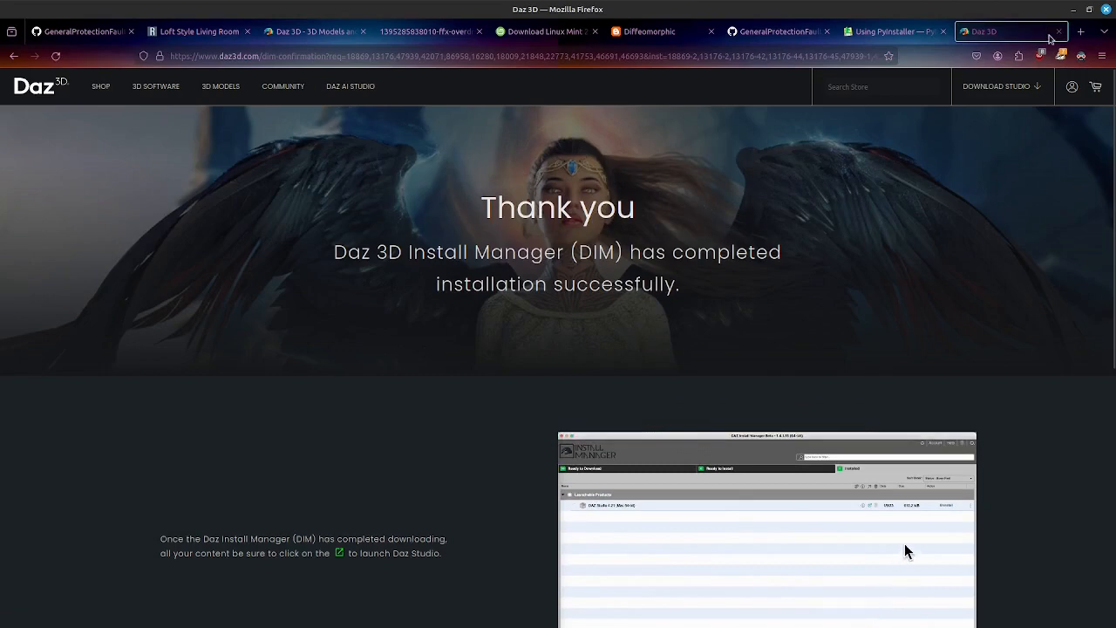
{"action": "left_click", "coordinate": [1058, 31]}
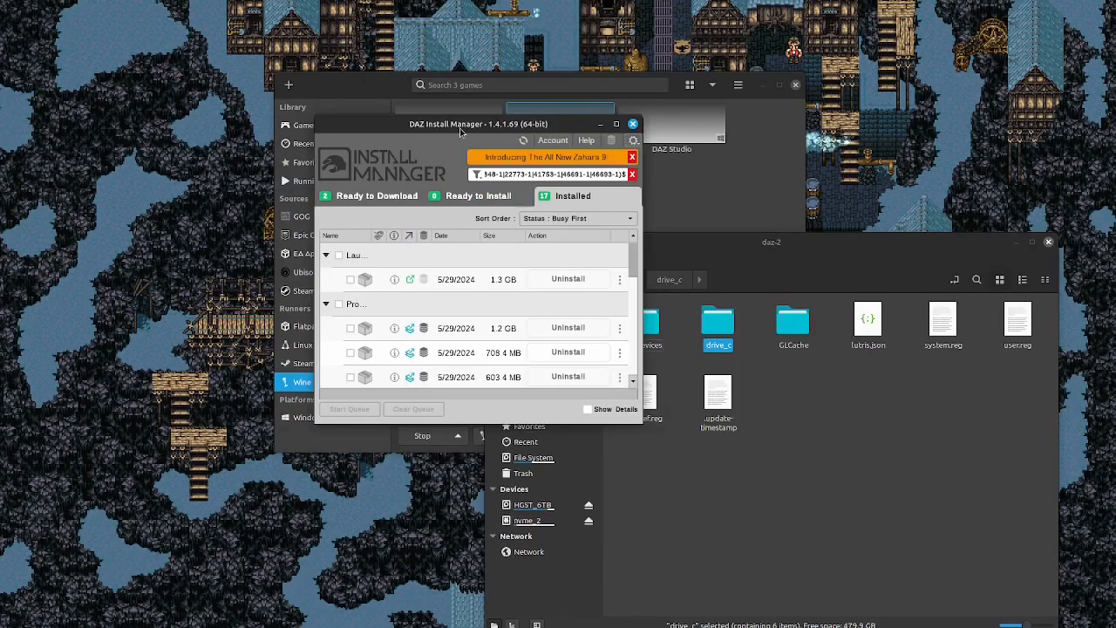
{"action": "left_click_drag", "start_coordinate": [463, 127], "coordinate": [490, 124]}
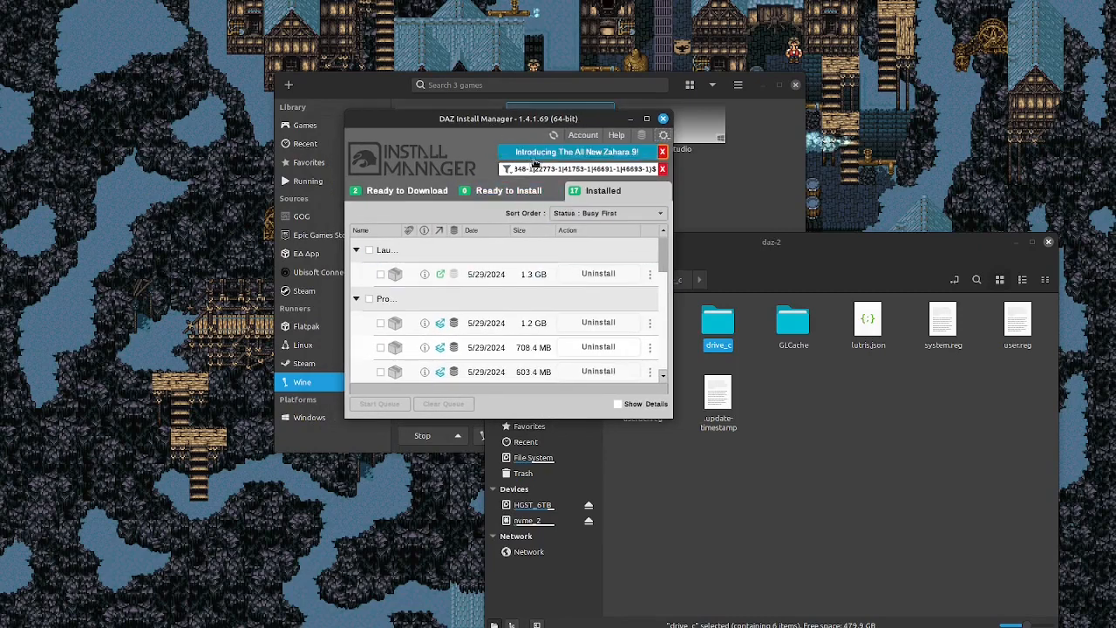
{"action": "left_click", "coordinate": [663, 118]}
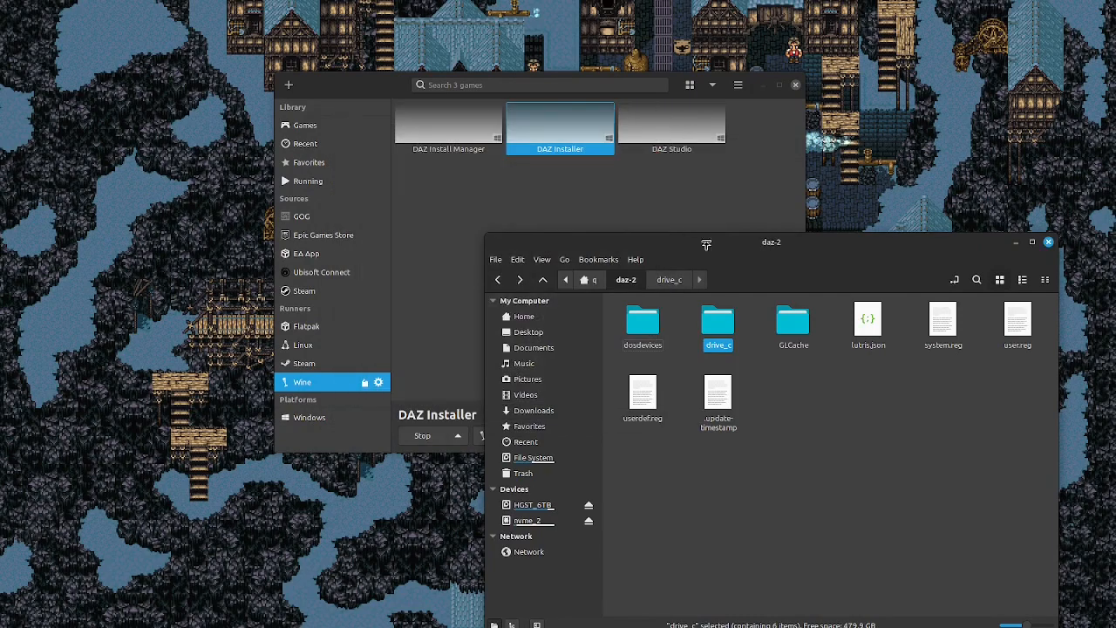
- Examine the Applications folder inside drive_c of daz-2 in the file manager
{"action": "double_click", "coordinate": [722, 324]}
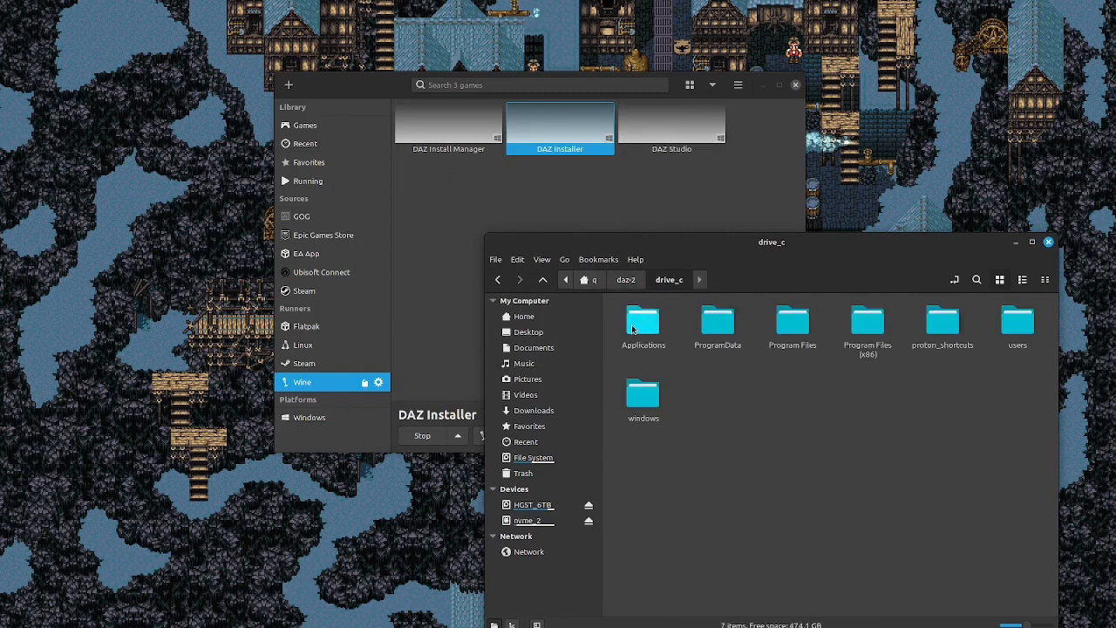
{"action": "double_click", "coordinate": [634, 328]}
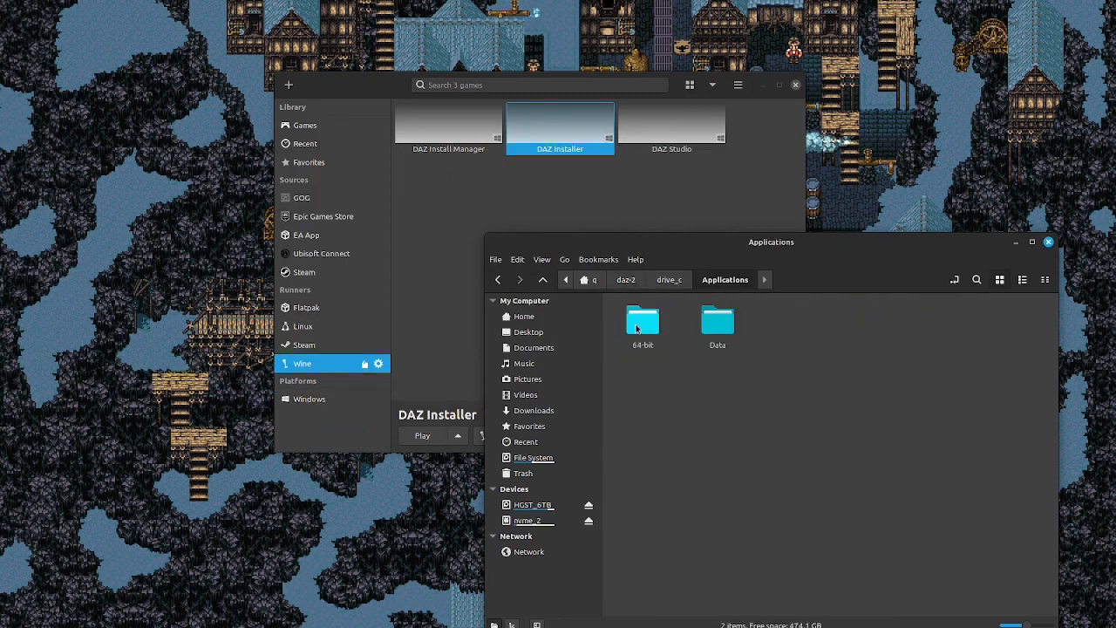
{"action": "left_click", "coordinate": [719, 200]}
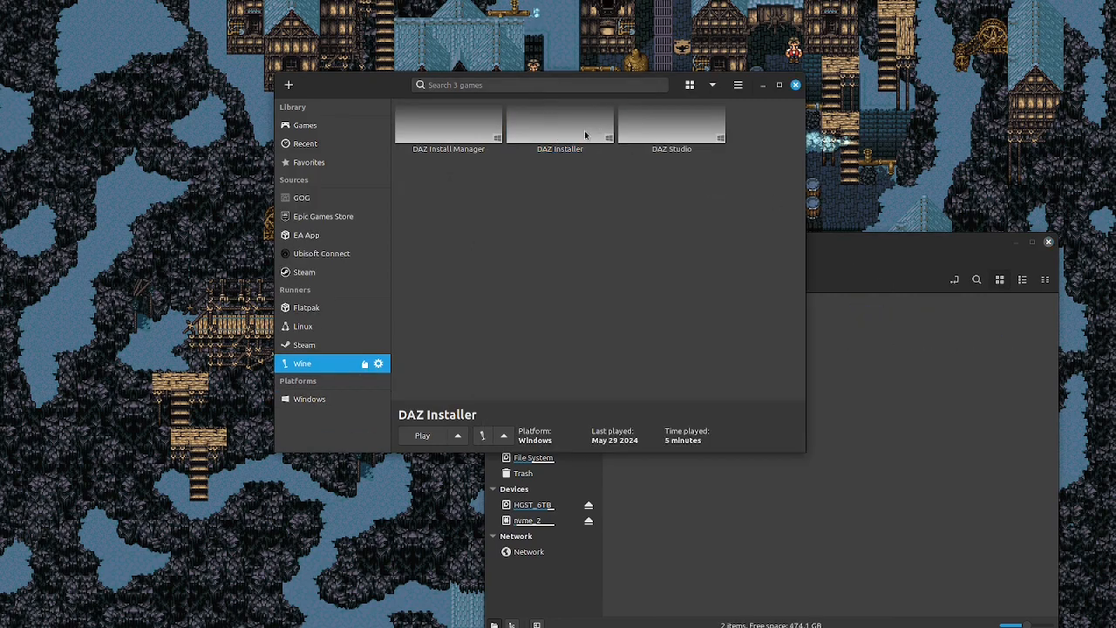
{"action": "left_click", "coordinate": [587, 135]}
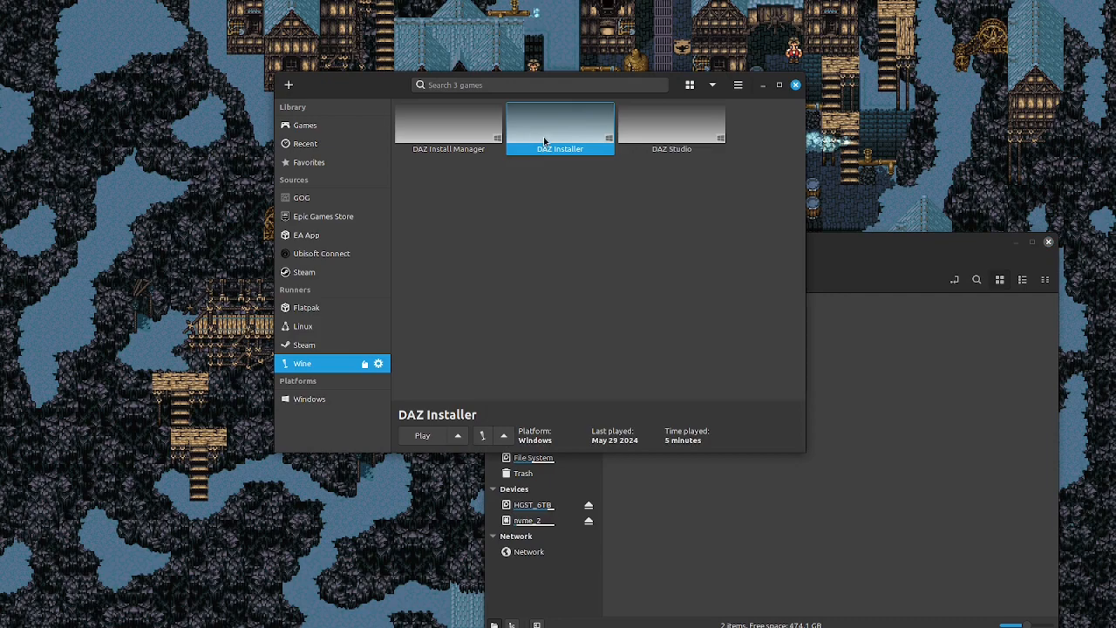
{"action": "right_click", "coordinate": [544, 140]}
{"action": "left_click", "coordinate": [804, 394]}
{"action": "left_click", "coordinate": [877, 398]}
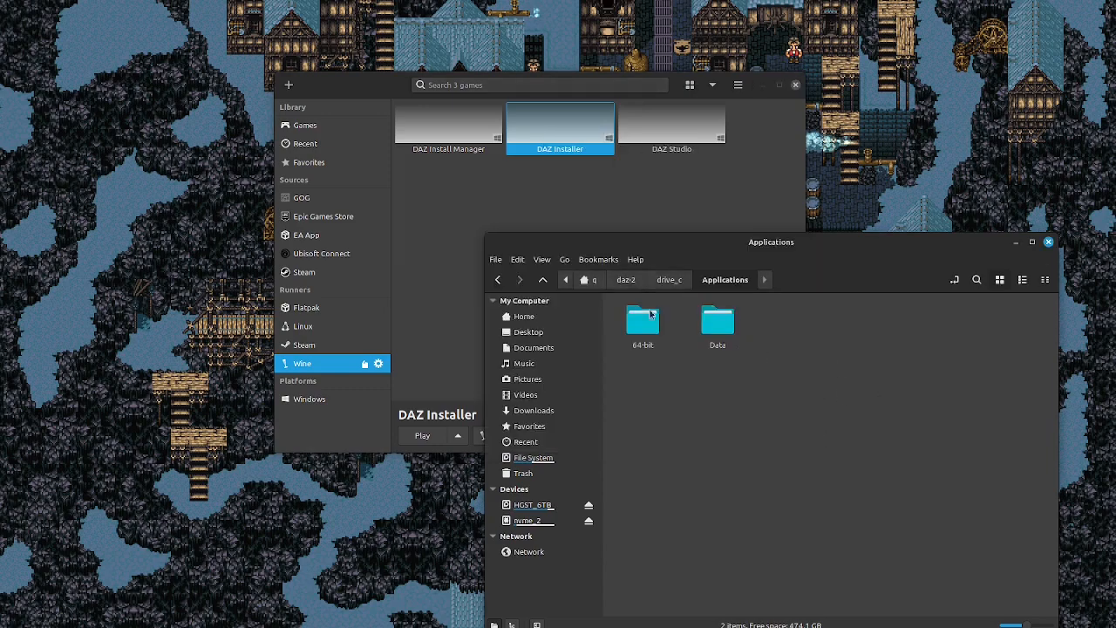
- Duplicate the DAZ Installer entry in Lutris under the name "DAZ Studio 2"
{"action": "left_click", "coordinate": [641, 200]}
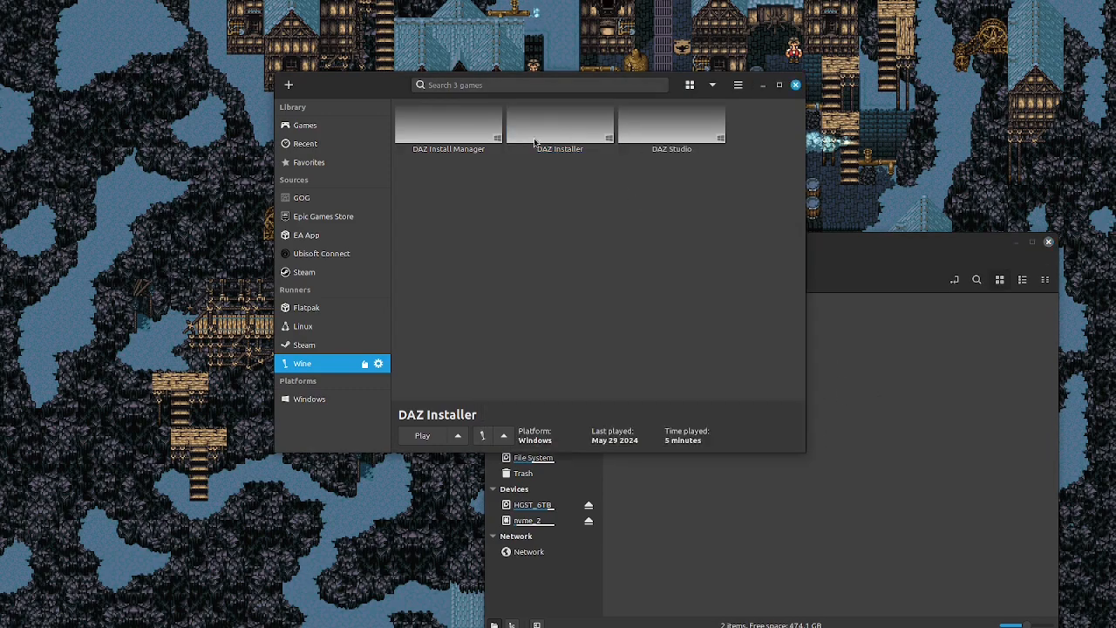
{"action": "right_click", "coordinate": [547, 135]}
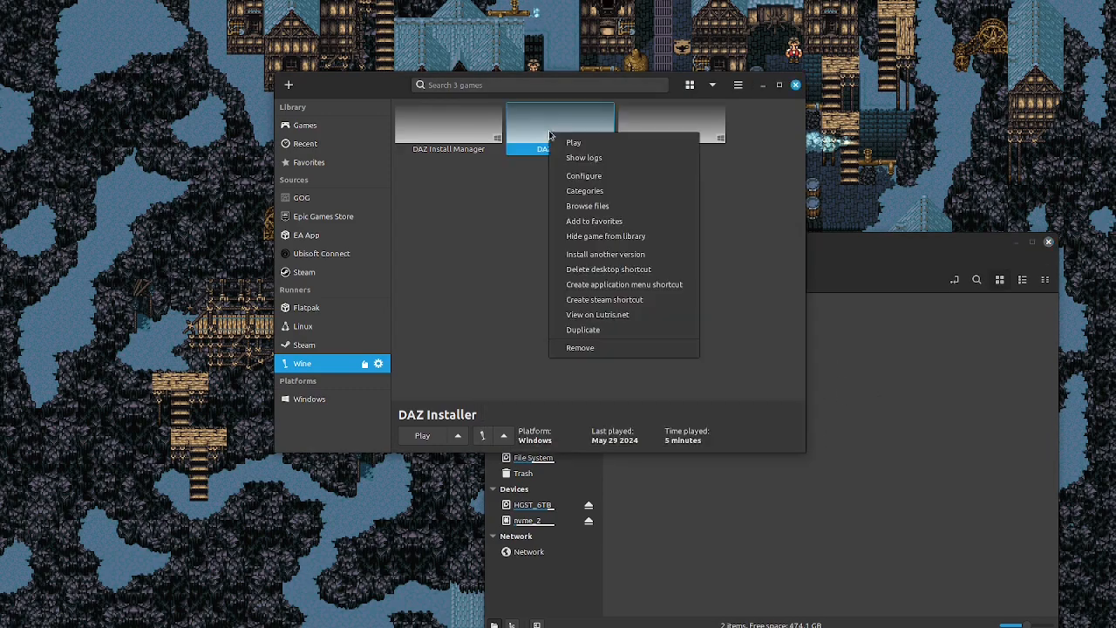
{"action": "left_click", "coordinate": [583, 327]}
{"action": "type", "text": "DAZ Studio 2"}
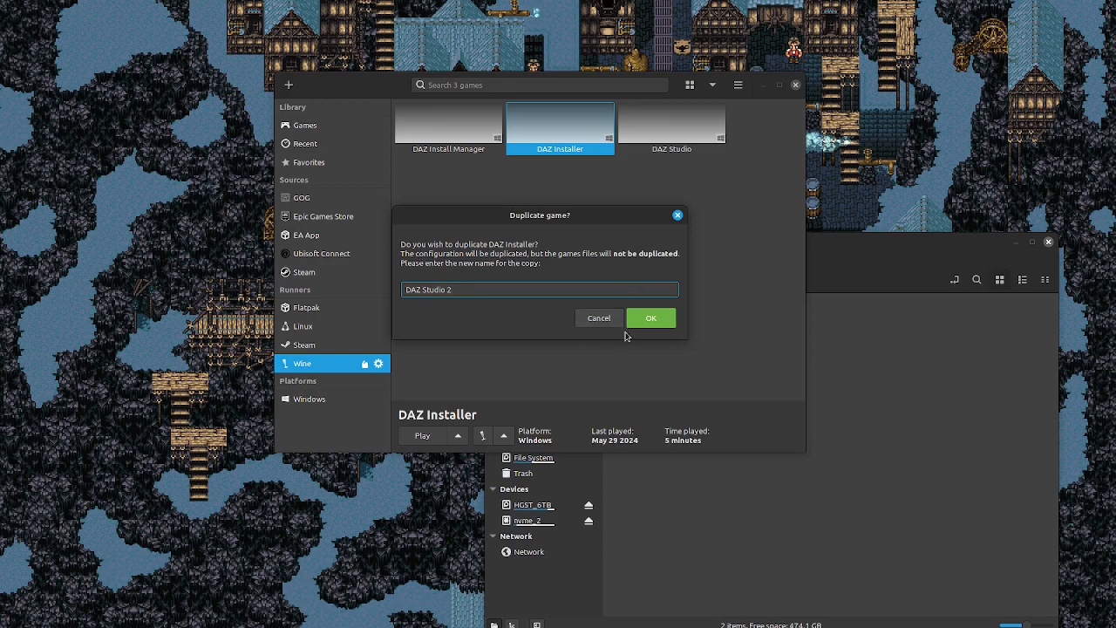
{"action": "left_click", "coordinate": [651, 318]}
- Open the configuration of DAZ Studio 2 and bring up its executable path in the game options for editing
{"action": "right_click", "coordinate": [436, 181]}
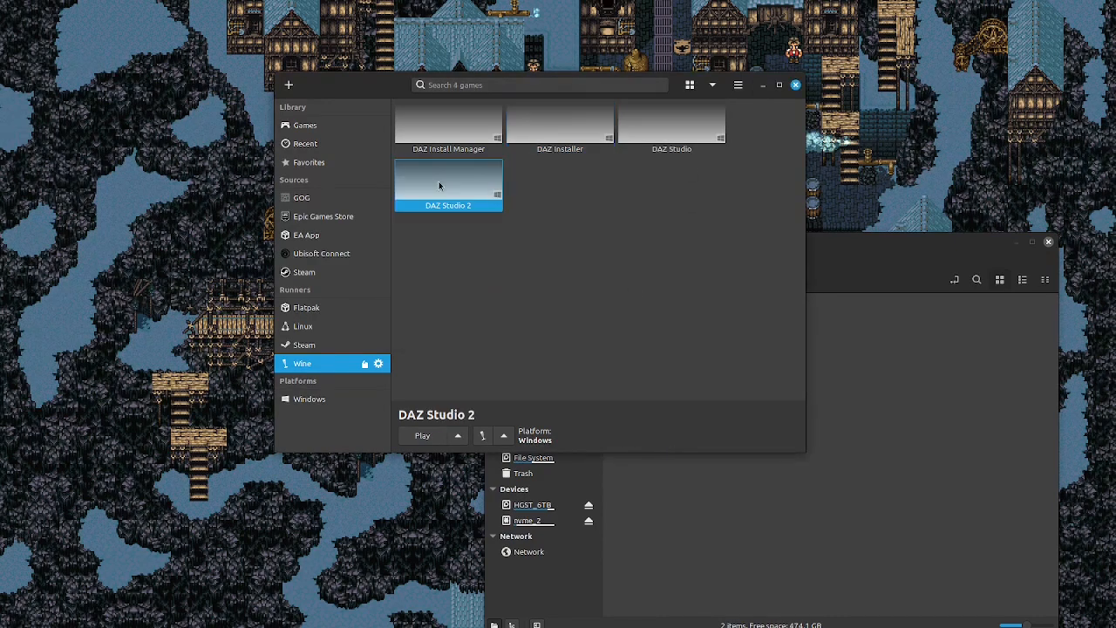
{"action": "left_click", "coordinate": [471, 226]}
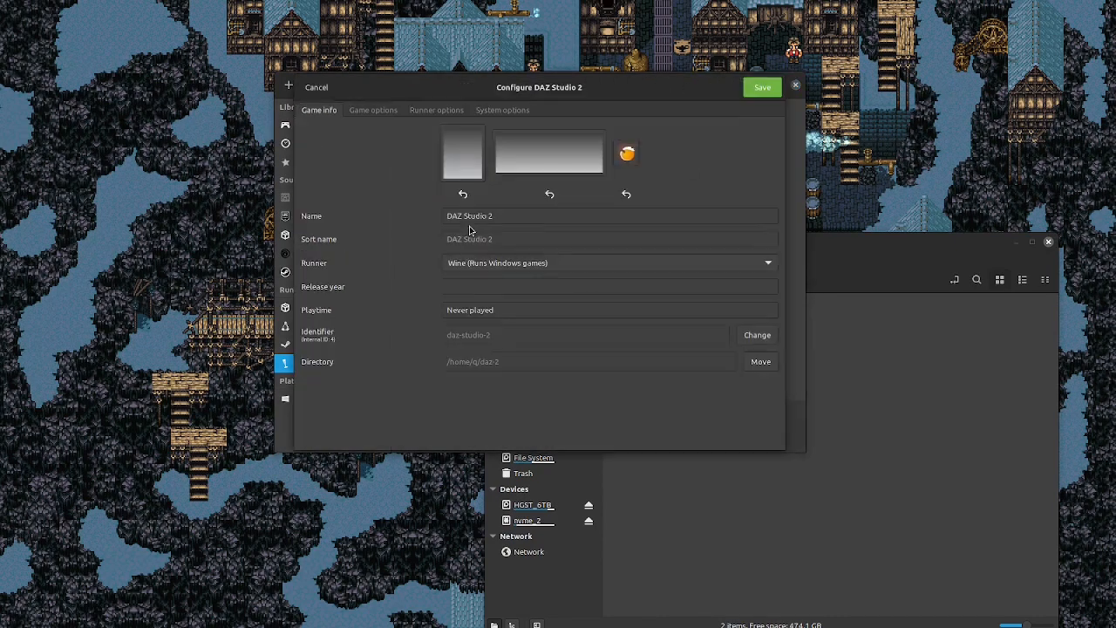
{"action": "left_click", "coordinate": [427, 111]}
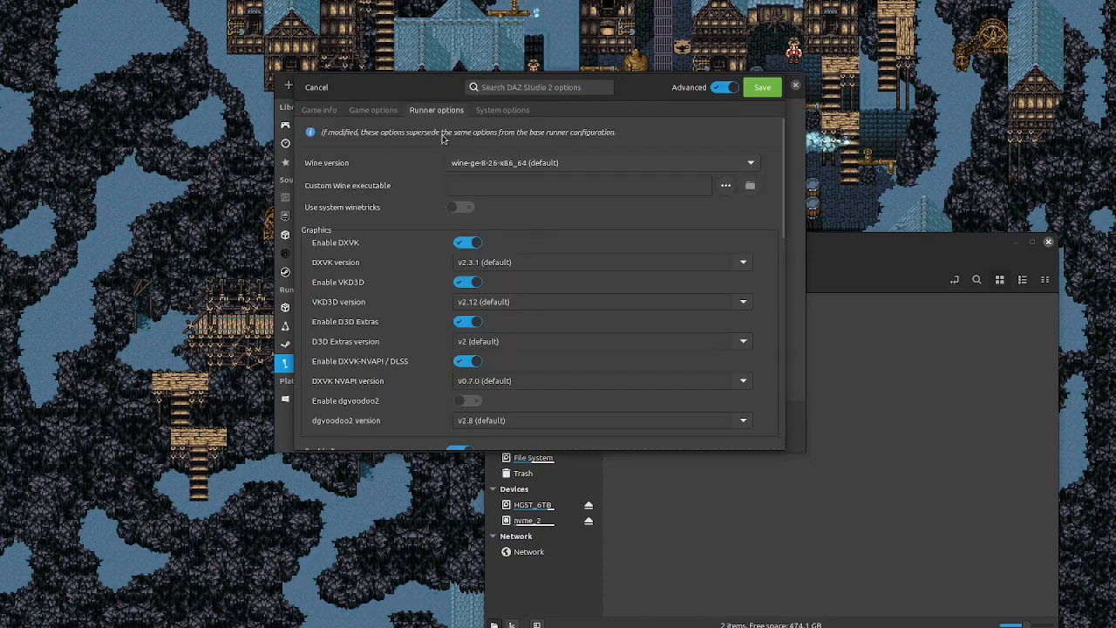
{"action": "left_click", "coordinate": [372, 112]}
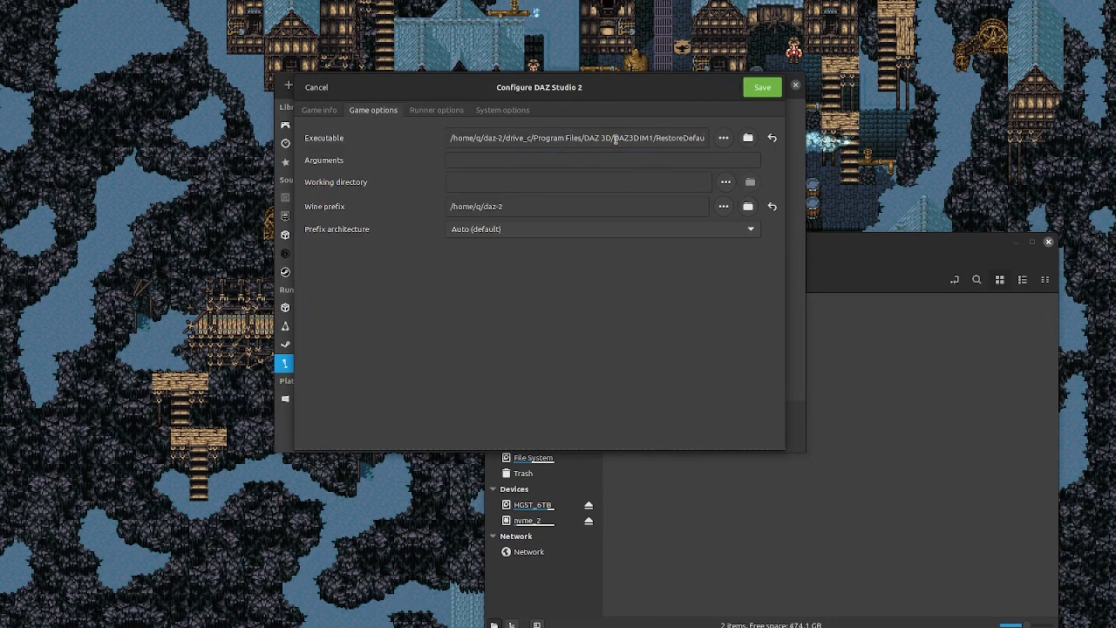
{"action": "left_click", "coordinate": [615, 140]}
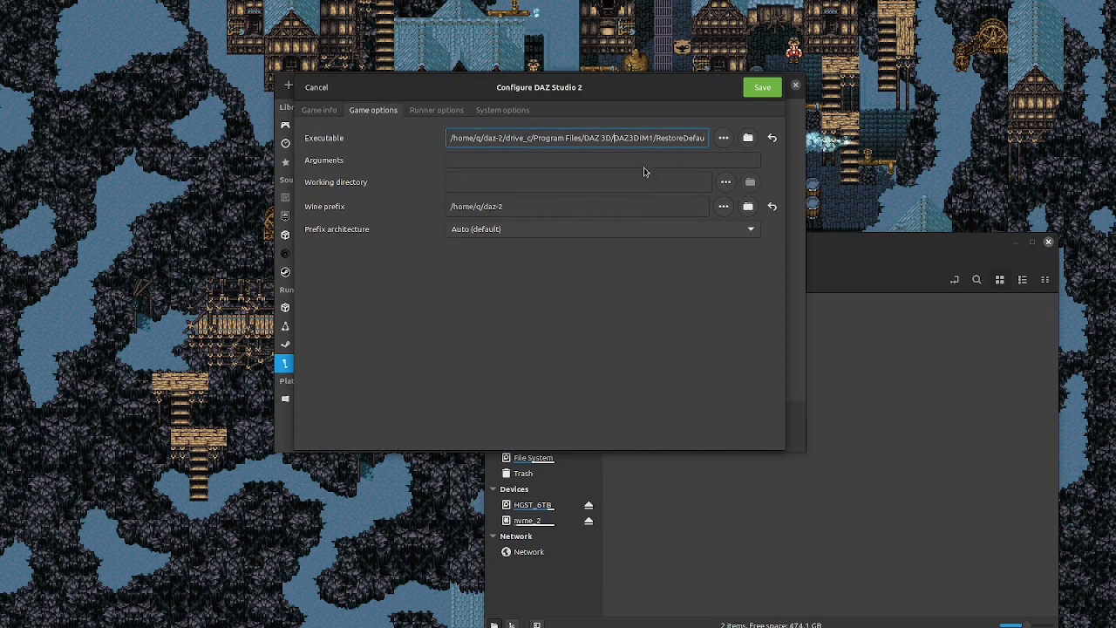
- Set the executable to DAZStudio.exe from daz-2/drive_c/Applications/64-bit/DAZ 3D/DAZStudio4 and save the DAZ Studio 2 configuration
{"action": "left_click", "coordinate": [726, 140]}
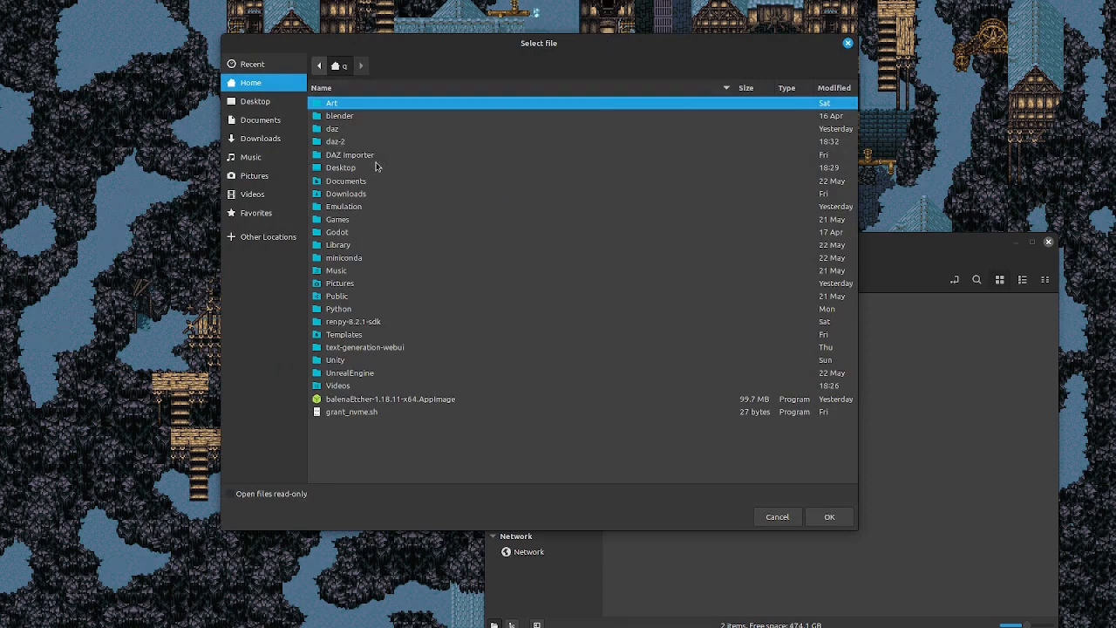
{"action": "left_click", "coordinate": [337, 142]}
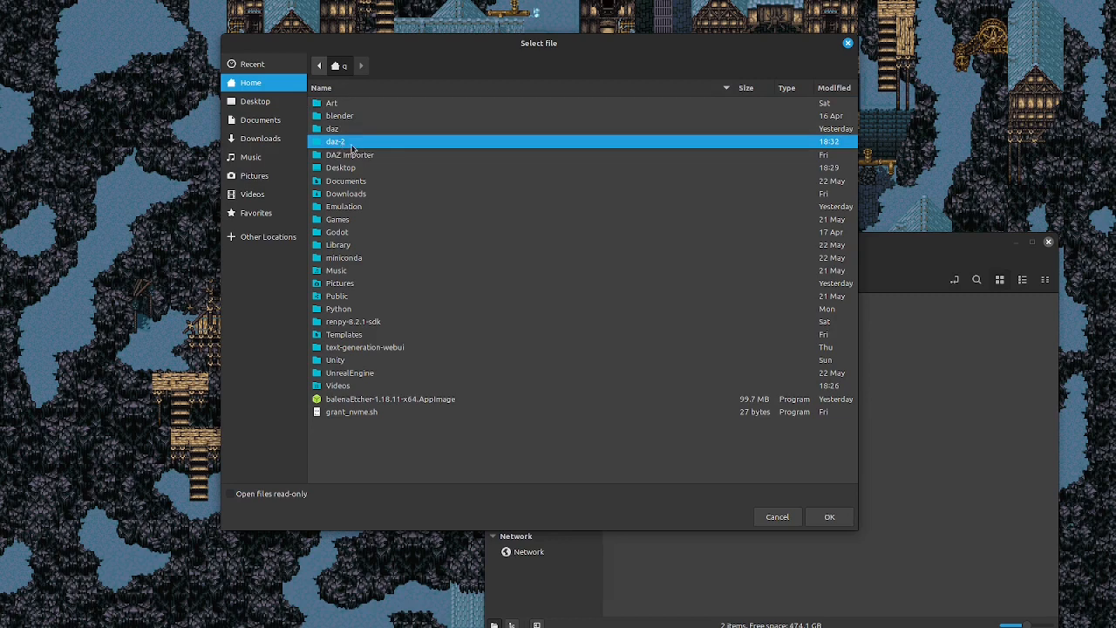
{"action": "double_click", "coordinate": [352, 145]}
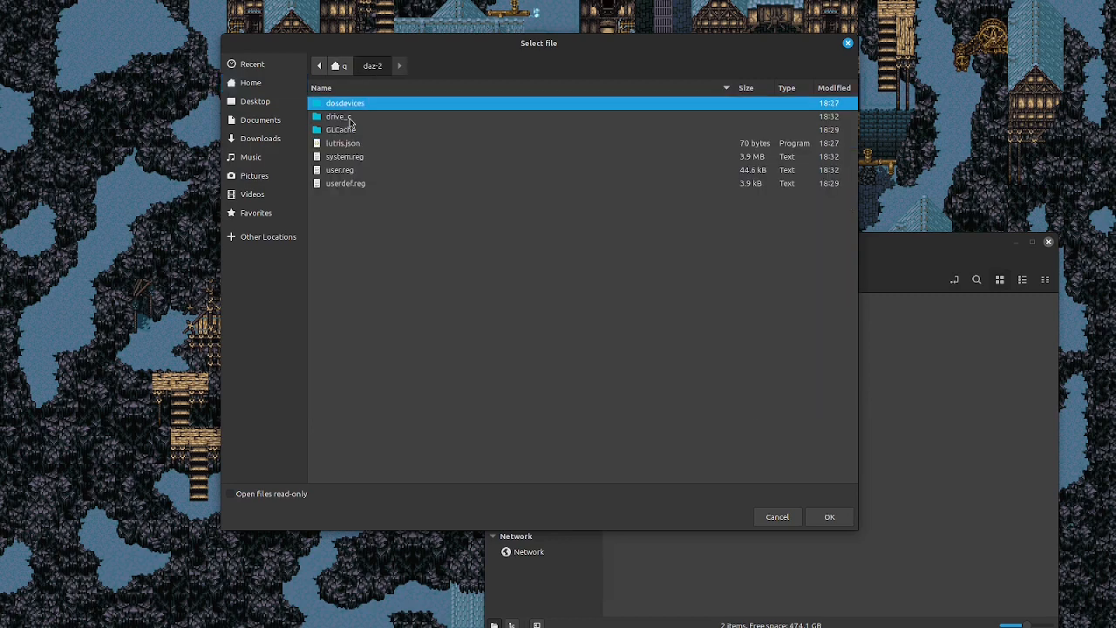
{"action": "double_click", "coordinate": [350, 119]}
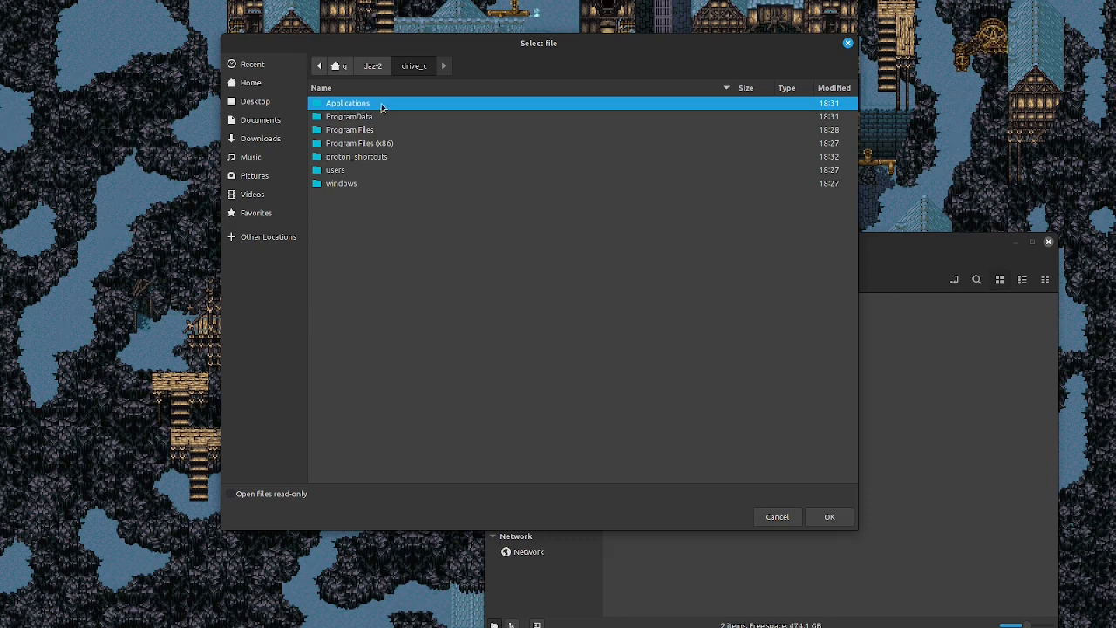
{"action": "double_click", "coordinate": [382, 106]}
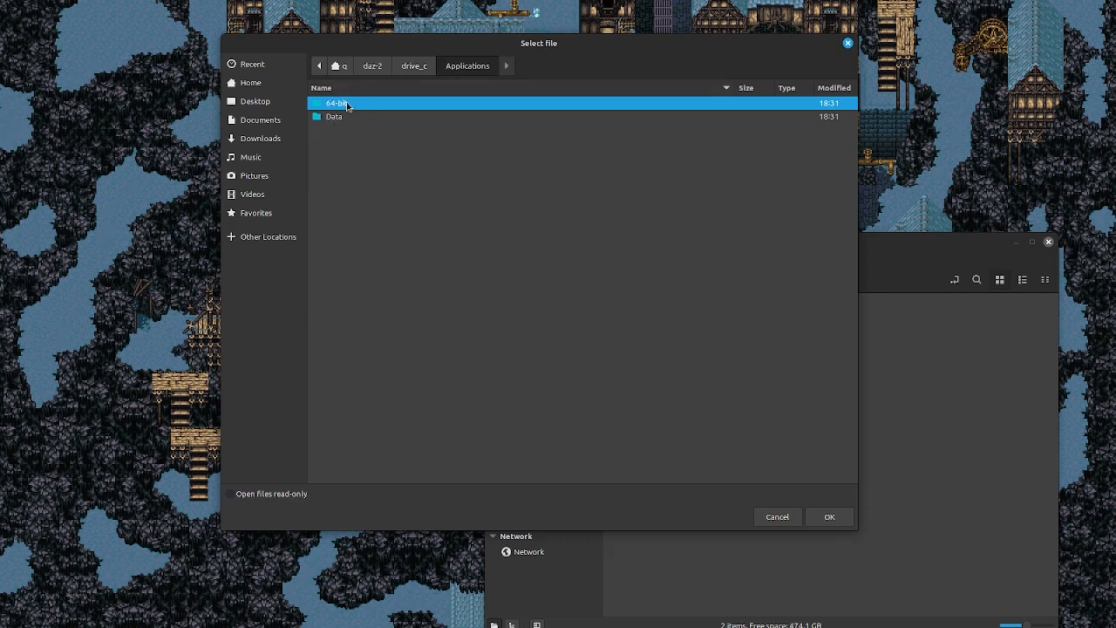
{"action": "double_click", "coordinate": [347, 104]}
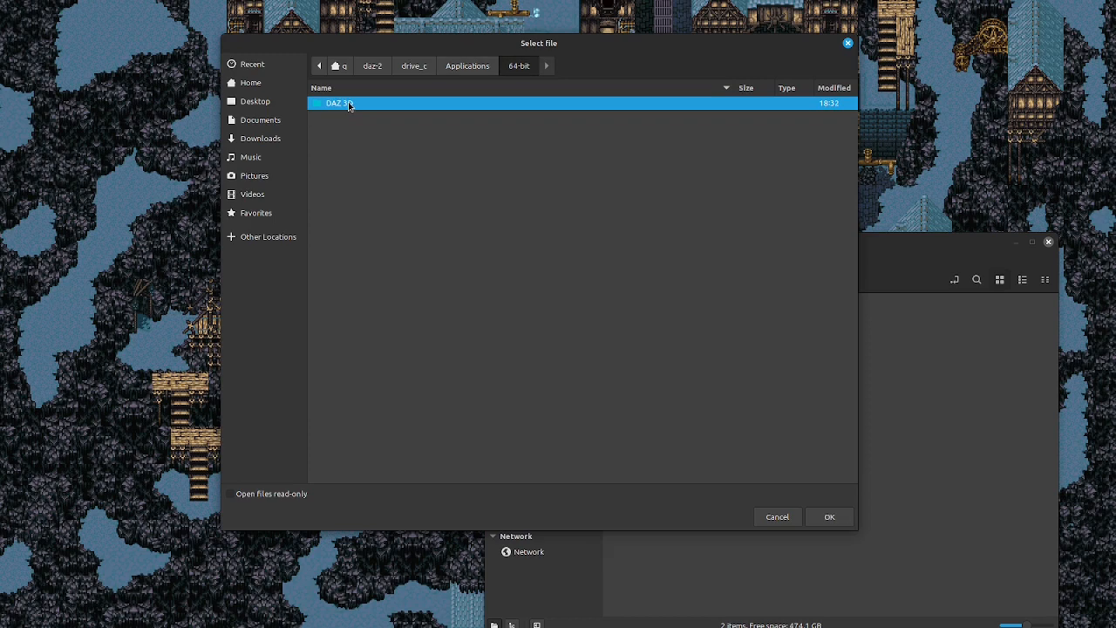
{"action": "double_click", "coordinate": [435, 108]}
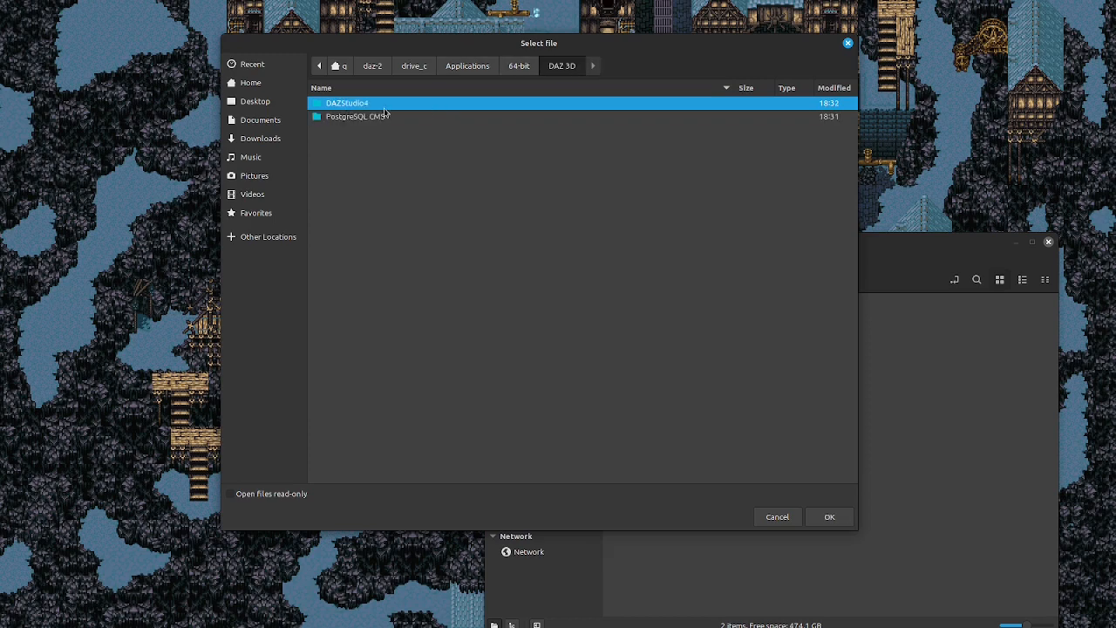
{"action": "double_click", "coordinate": [383, 108]}
{"action": "scroll", "coordinate": [464, 398], "scroll_direction": "down", "scroll_amount": 3}
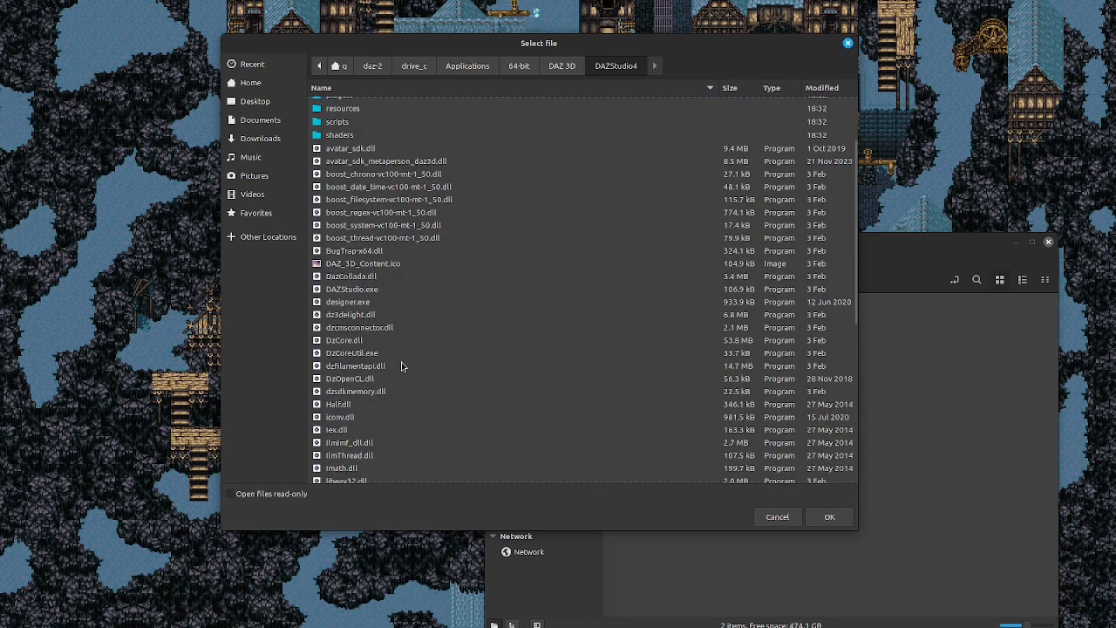
{"action": "left_click", "coordinate": [357, 289]}
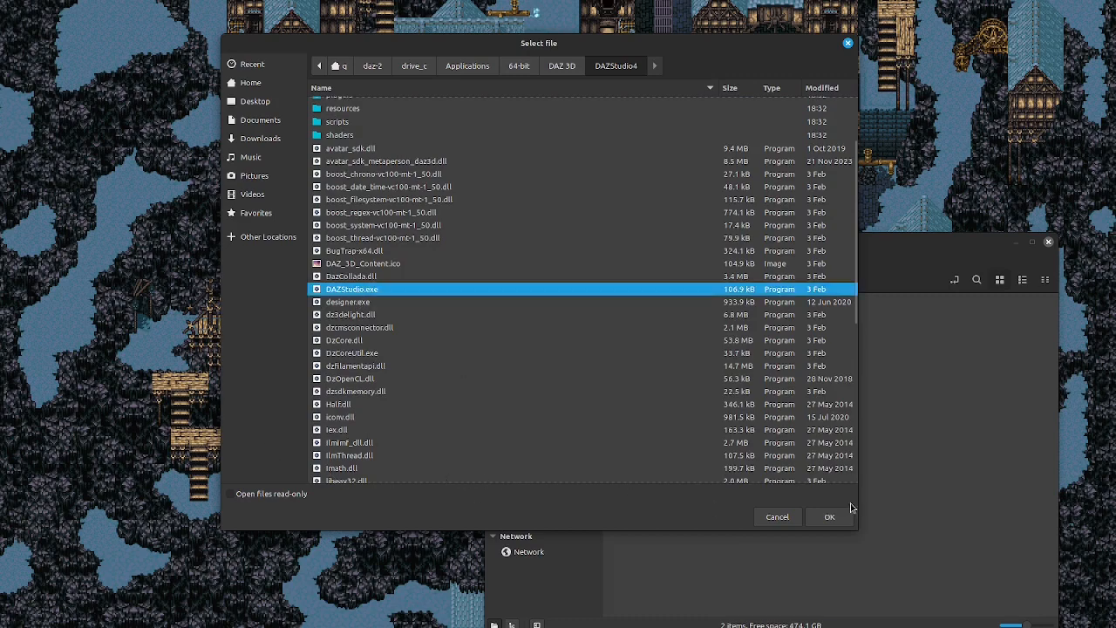
{"action": "left_click", "coordinate": [829, 518]}
{"action": "left_click", "coordinate": [762, 85]}
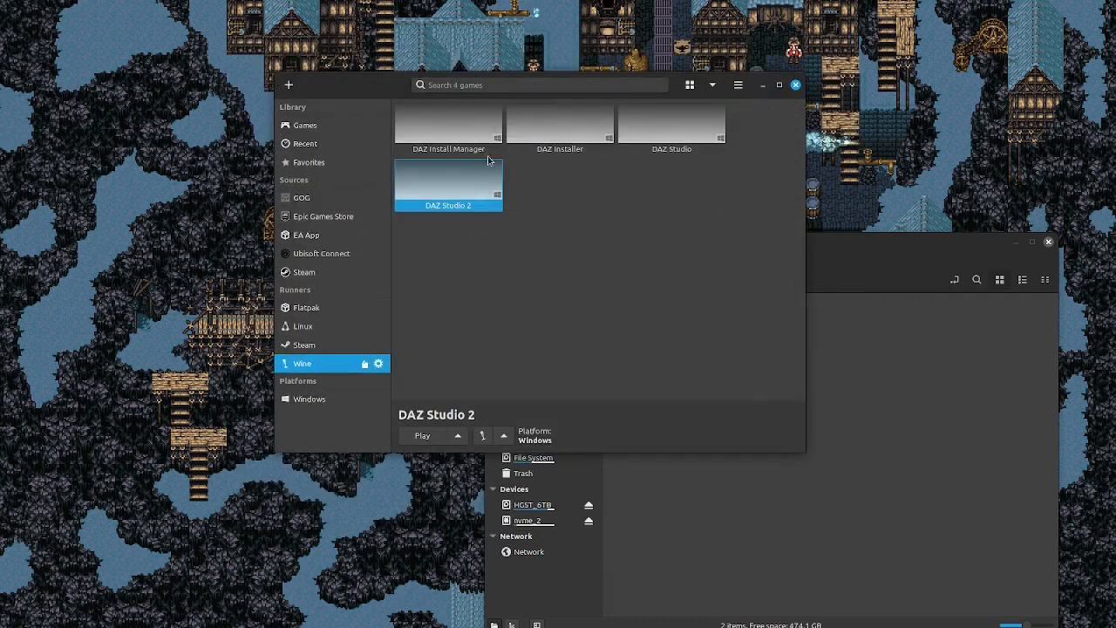
- Launch DAZ Studio 2 from Lutris and accept adding the detected My DAZ 3D Library as a known content directory
{"action": "double_click", "coordinate": [445, 187]}
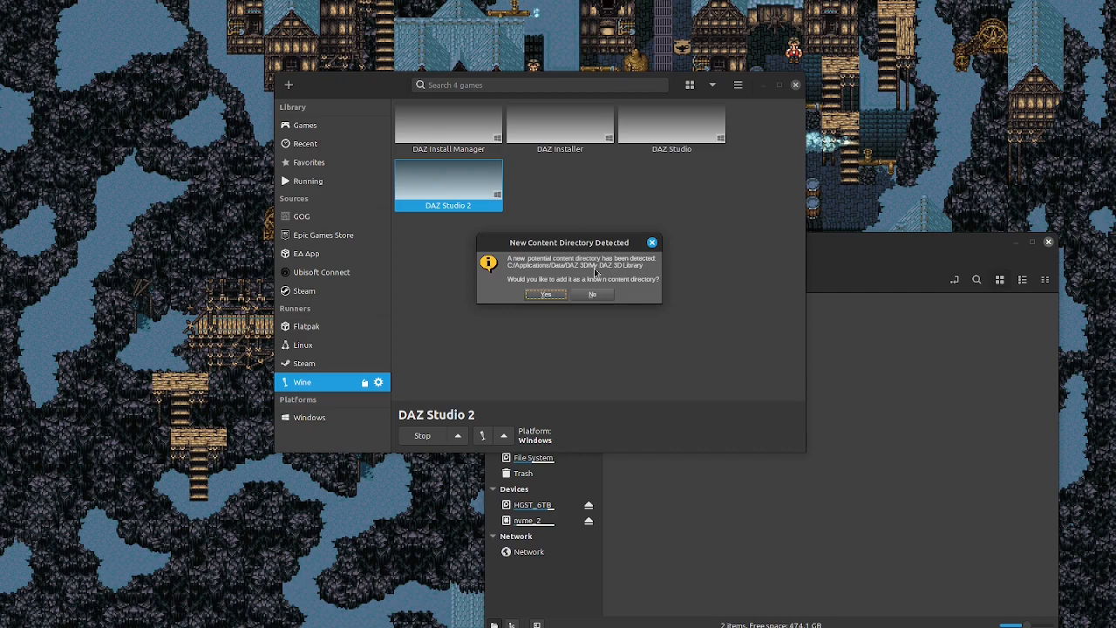
{"action": "left_click", "coordinate": [547, 294]}
{"action": "left_click", "coordinate": [546, 295]}
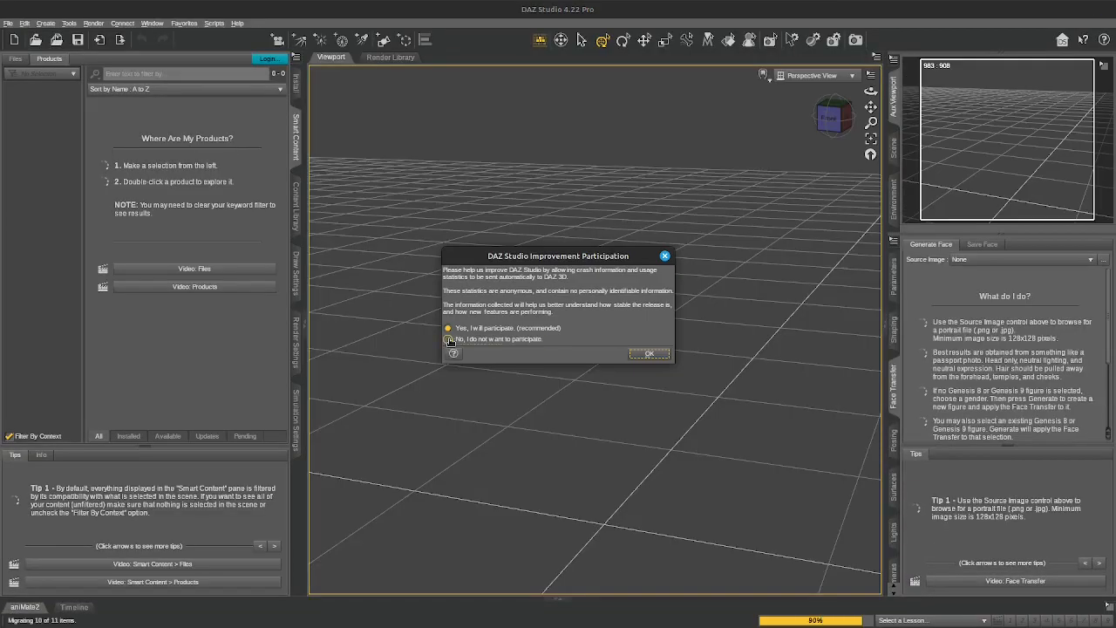
- Decline participation in the DAZ Studio improvement program and dismiss the Welcome dialog without connecting an account
{"action": "left_click", "coordinate": [455, 336]}
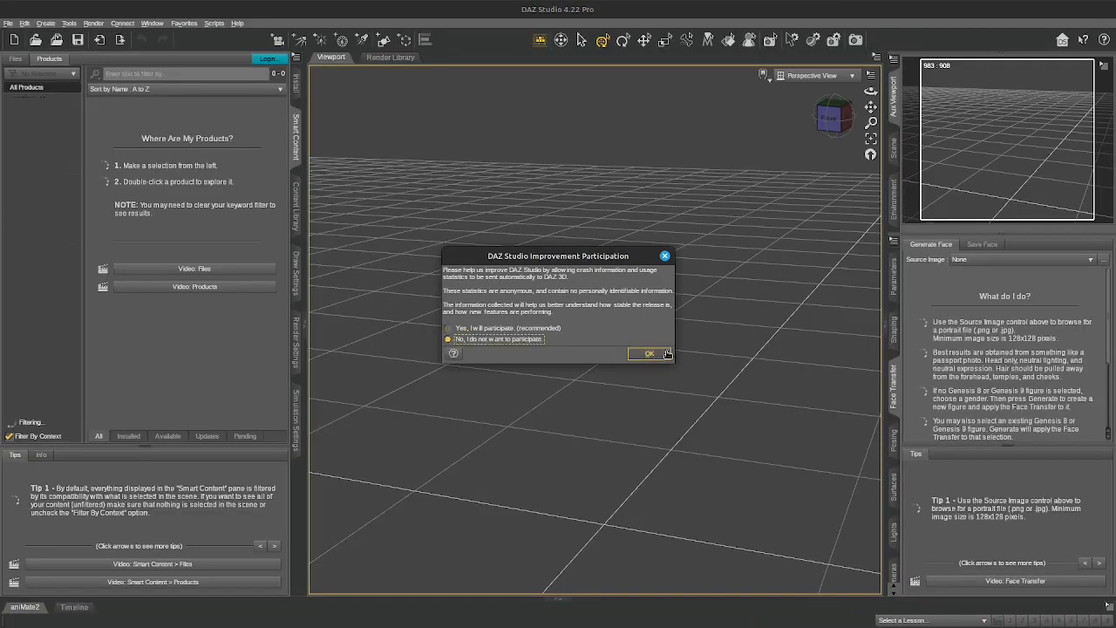
{"action": "left_click", "coordinate": [654, 355]}
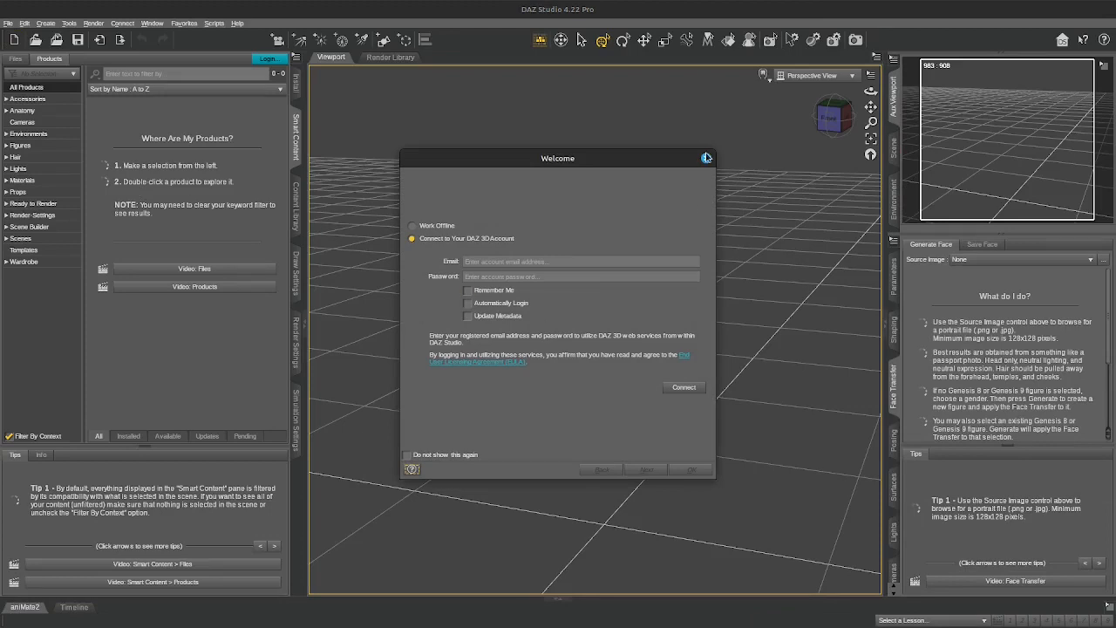
{"action": "left_click", "coordinate": [706, 158]}
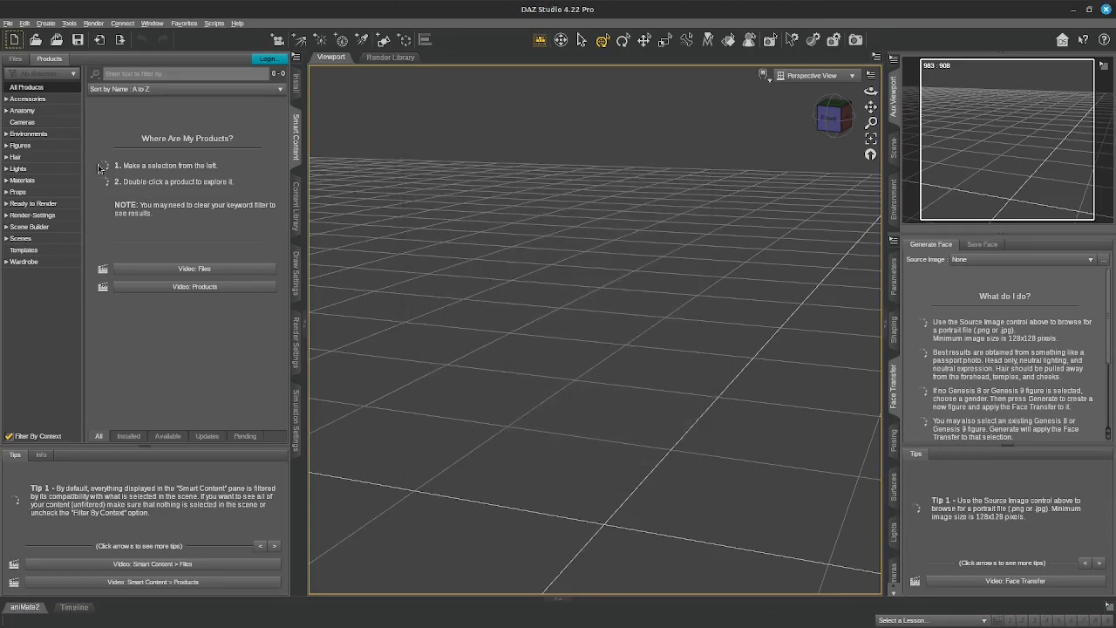
- Expand DAZ Studio Formats in the Content Library, widen the folder list, and expand the second My DAZ 3D Library
{"action": "left_click", "coordinate": [296, 206]}
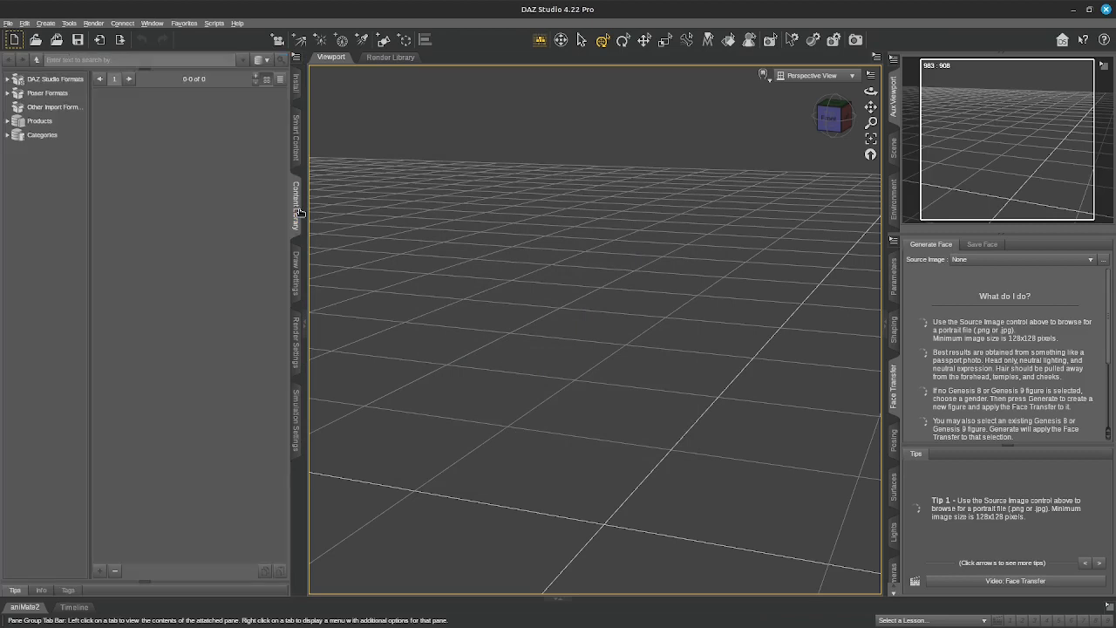
{"action": "left_click", "coordinate": [8, 78]}
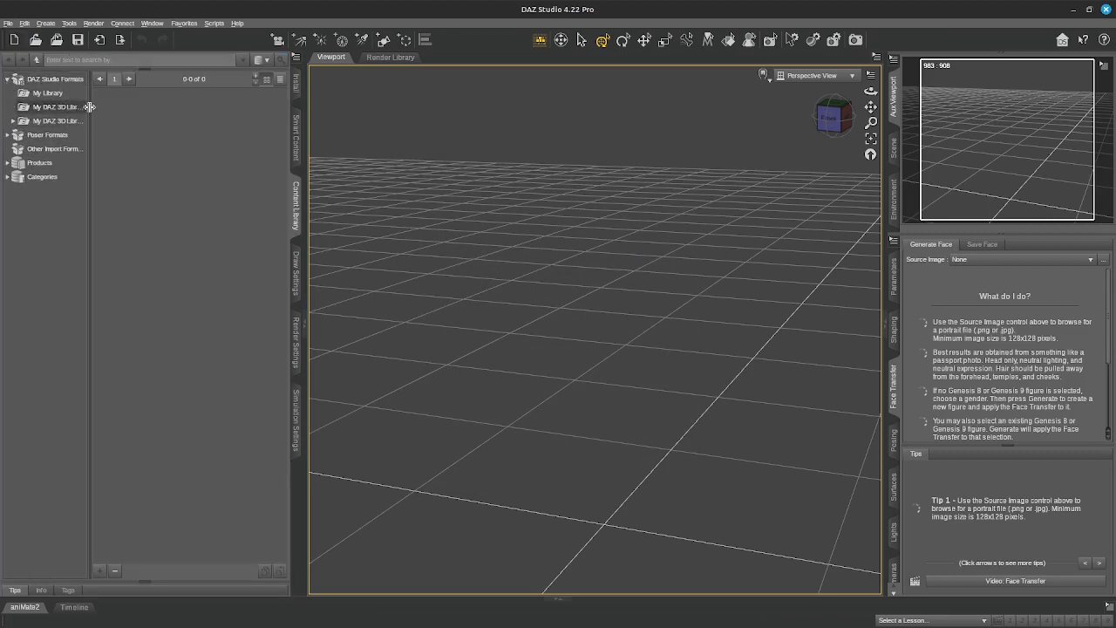
{"action": "left_click_drag", "start_coordinate": [89, 109], "coordinate": [120, 109]}
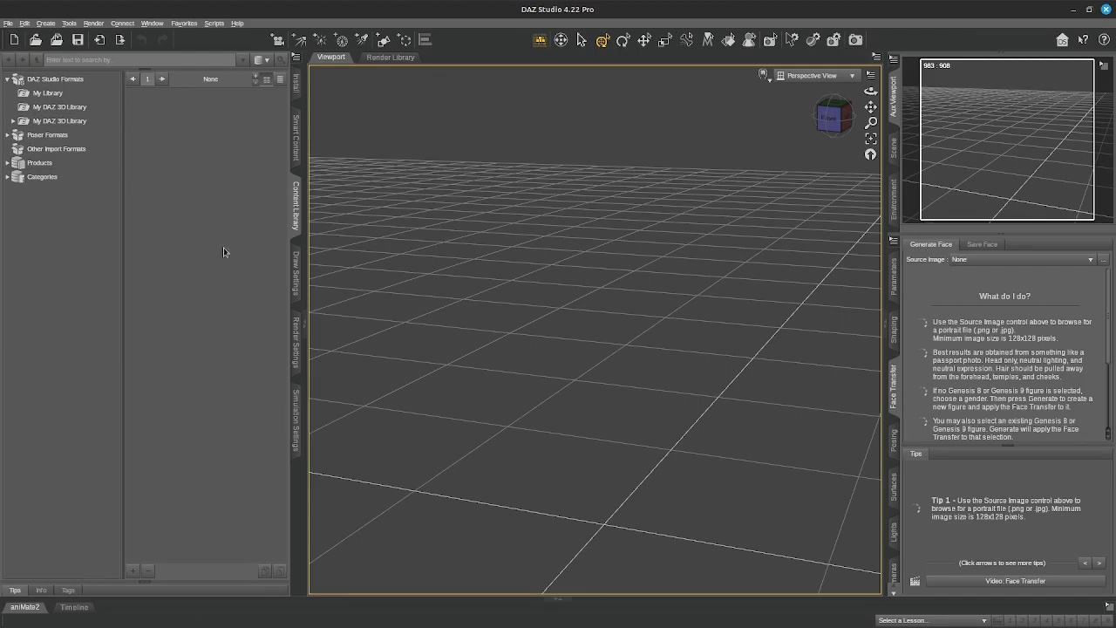
{"action": "left_click", "coordinate": [43, 94]}
{"action": "left_click", "coordinate": [48, 106]}
{"action": "left_click", "coordinate": [48, 120]}
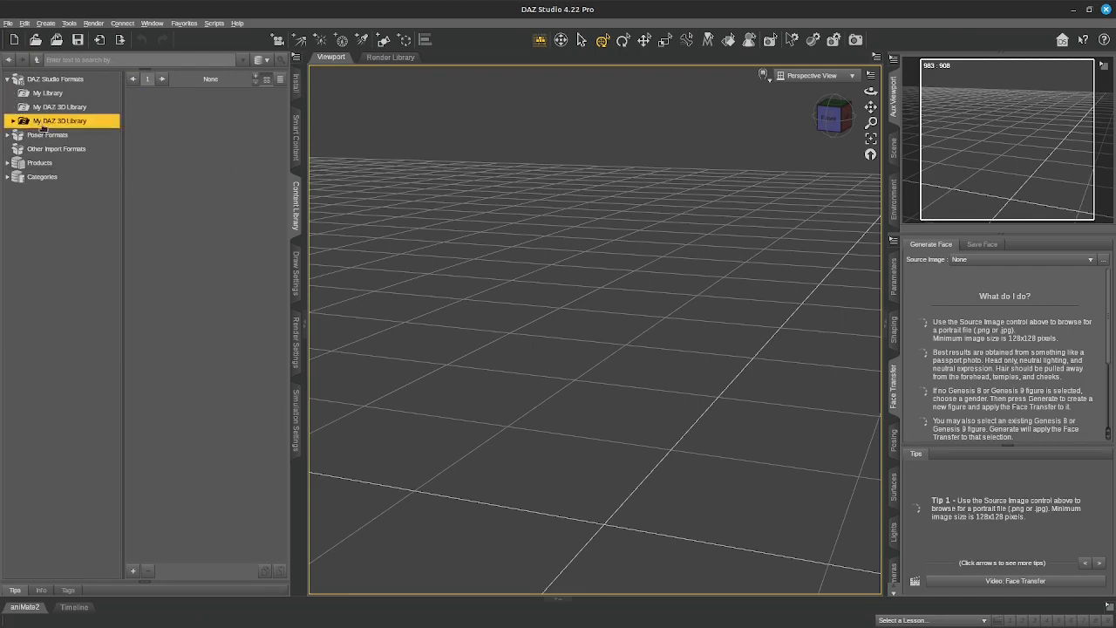
{"action": "left_click", "coordinate": [12, 121]}
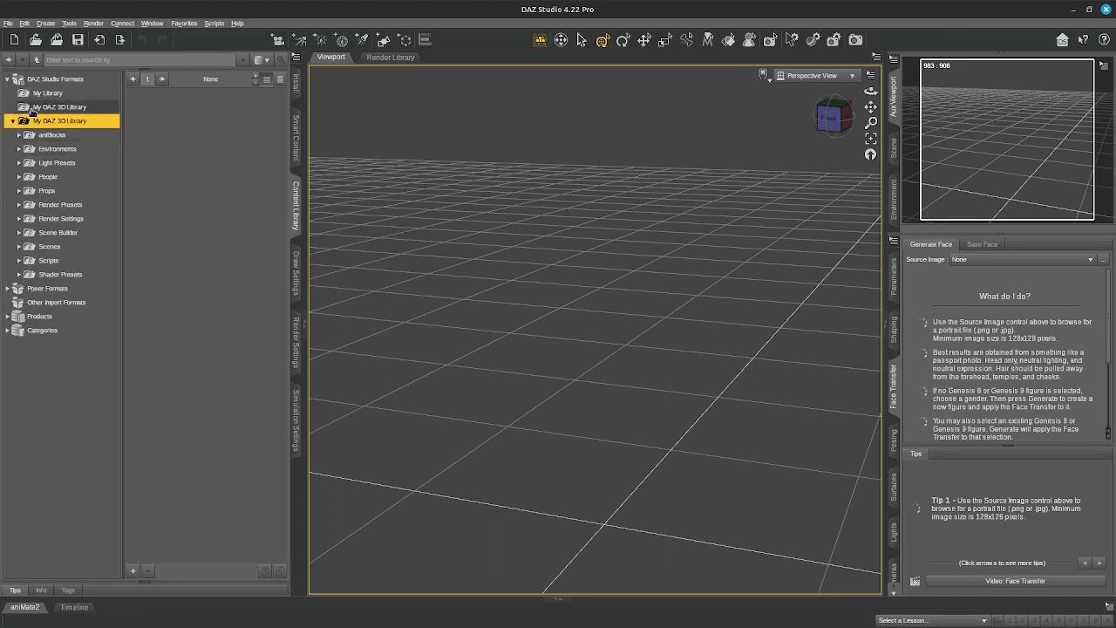
- Remove the empty My DAZ 3D Library and My Library base directories, and expand the remaining My DAZ 3D Library
{"action": "left_click", "coordinate": [35, 108]}
{"action": "right_click", "coordinate": [32, 109]}
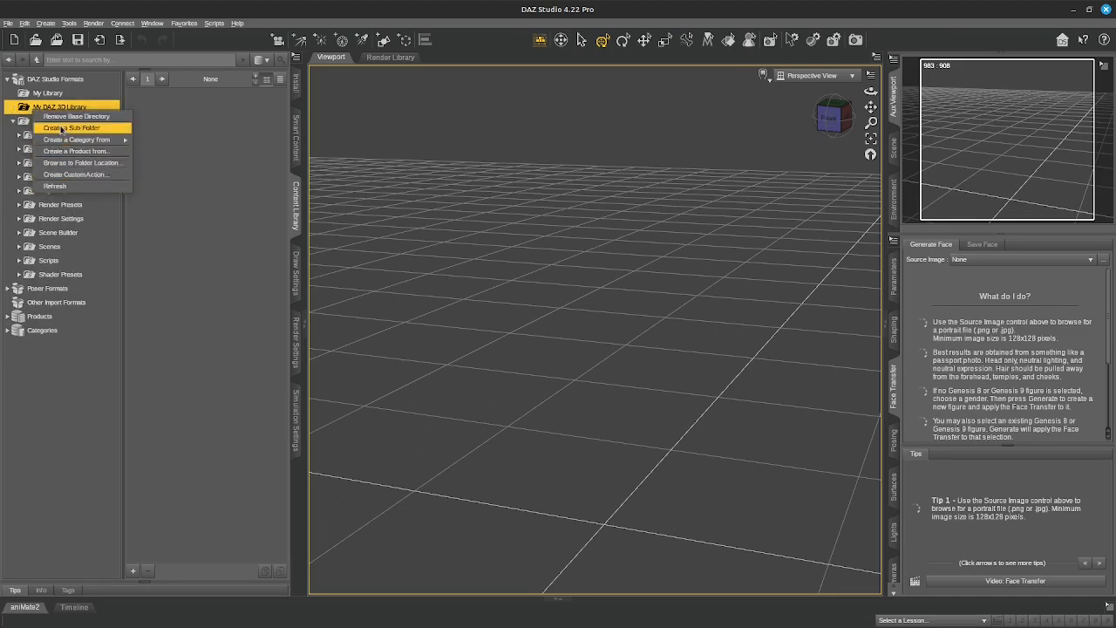
{"action": "left_click", "coordinate": [74, 117]}
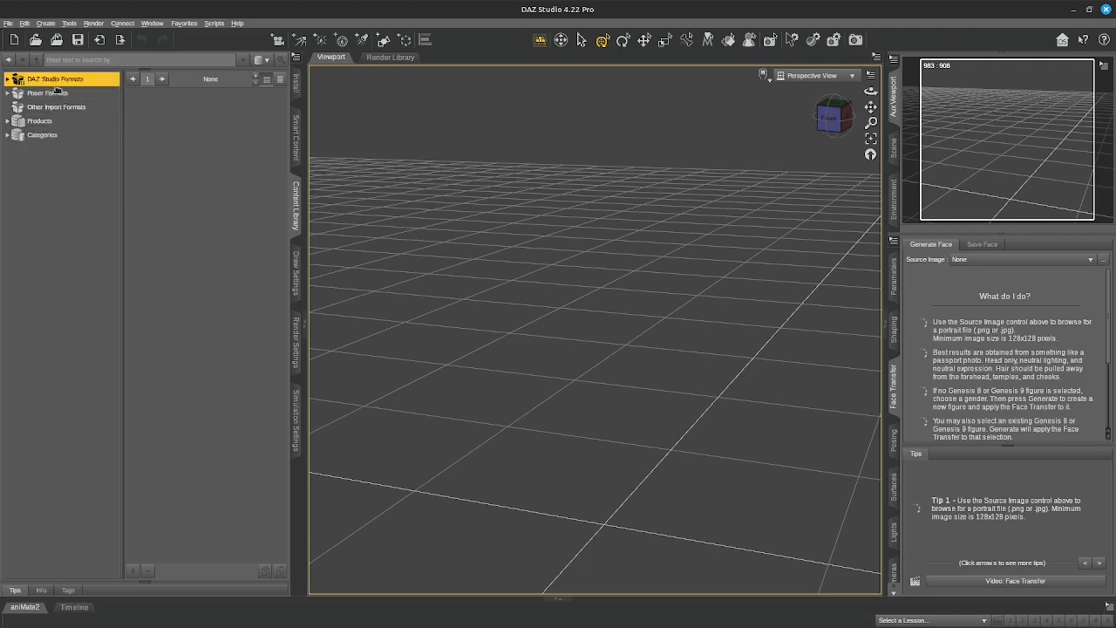
{"action": "left_click", "coordinate": [6, 80]}
{"action": "right_click", "coordinate": [36, 93]}
{"action": "left_click", "coordinate": [72, 103]}
{"action": "left_click", "coordinate": [53, 93]}
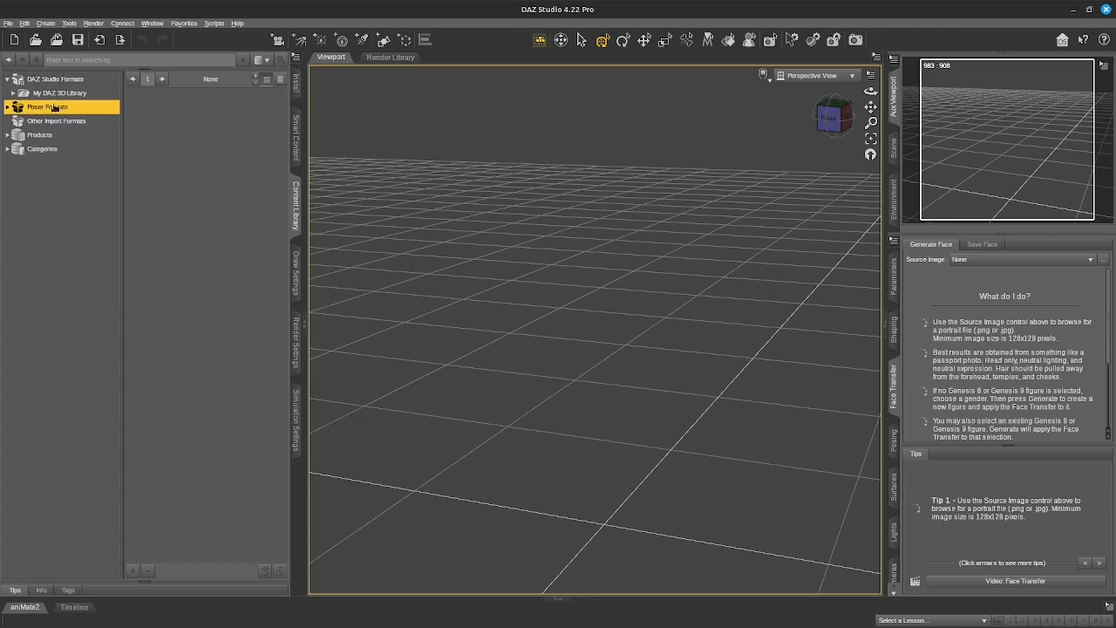
{"action": "left_click", "coordinate": [45, 93]}
{"action": "left_click", "coordinate": [12, 93]}
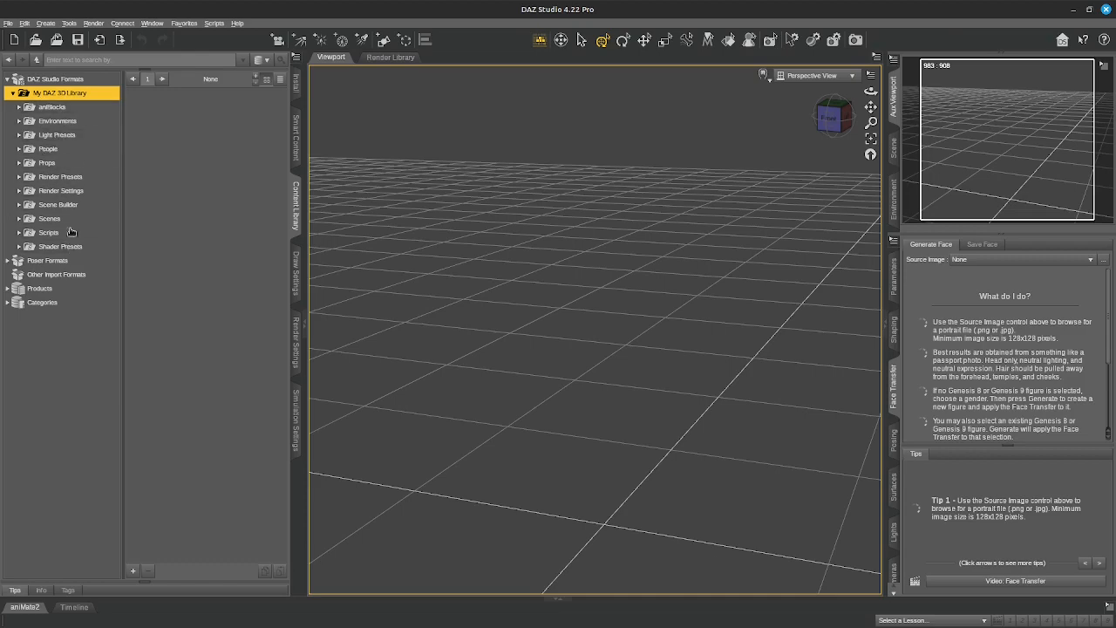
- Switch to the file manager and examine the My DAZ 3D Library folder in drive_c/Applications/Data/DAZ 3D
{"action": "key", "text": "alt+Tab"}
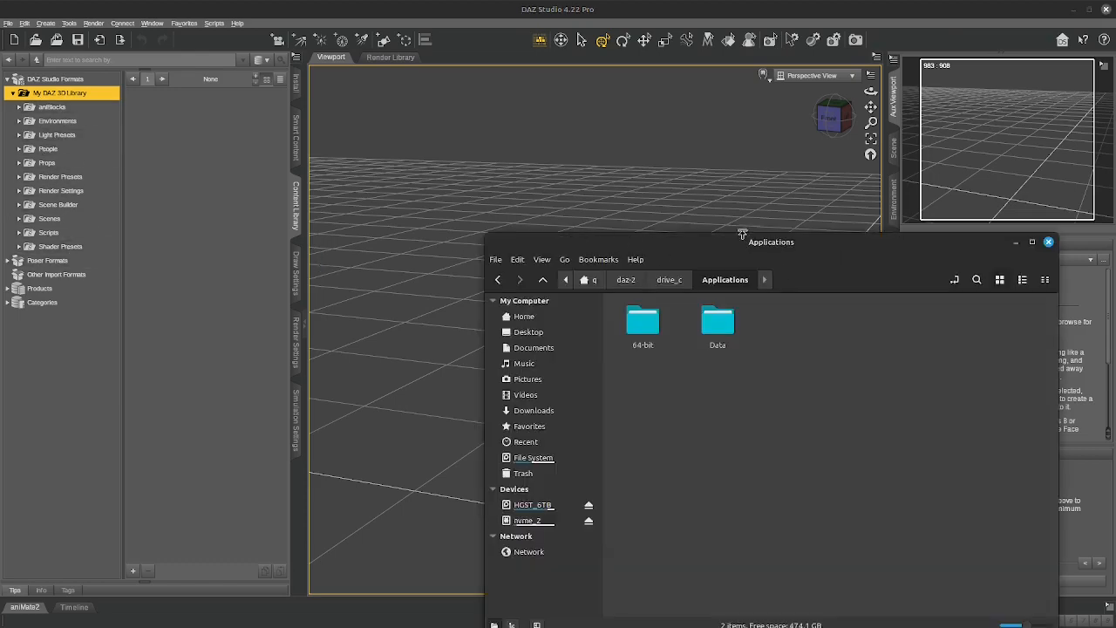
{"action": "left_click_drag", "start_coordinate": [665, 242], "coordinate": [646, 162]}
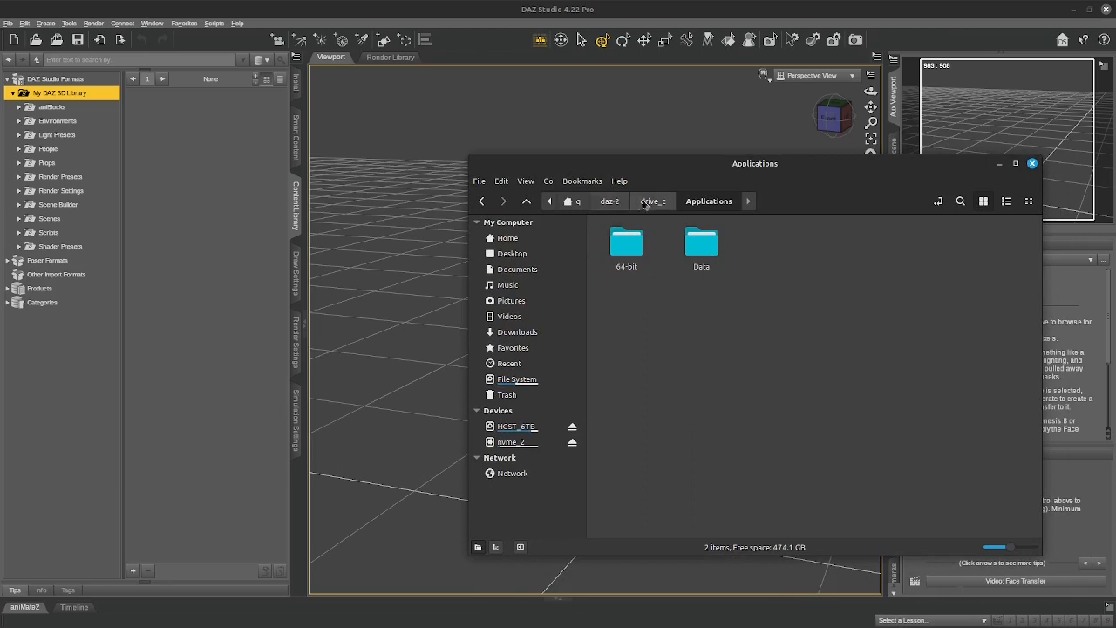
{"action": "left_click", "coordinate": [652, 202]}
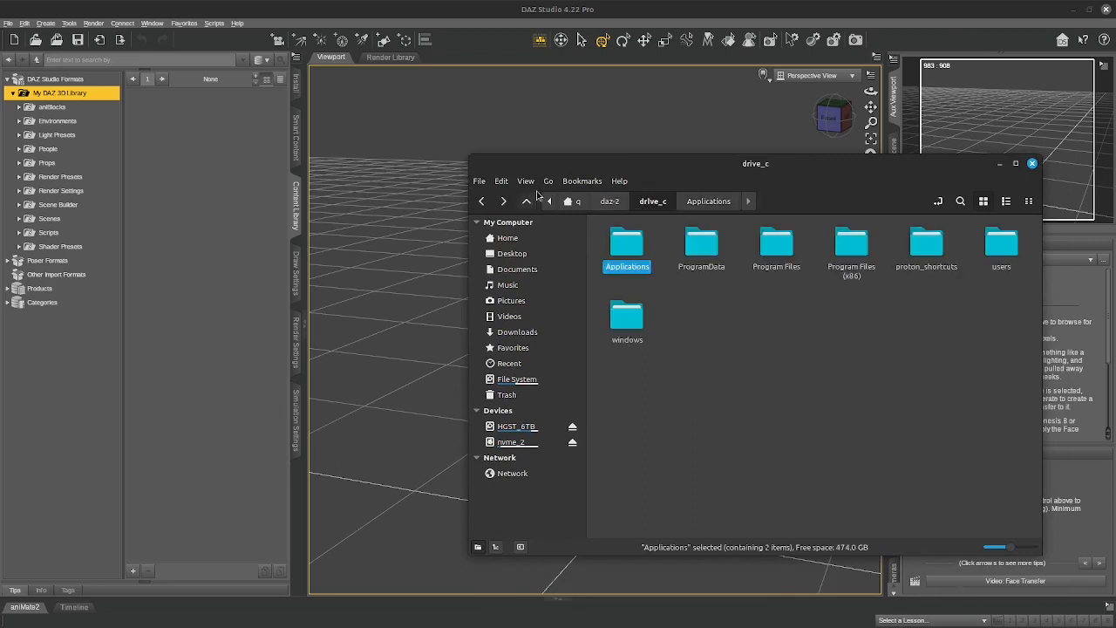
{"action": "double_click", "coordinate": [636, 255]}
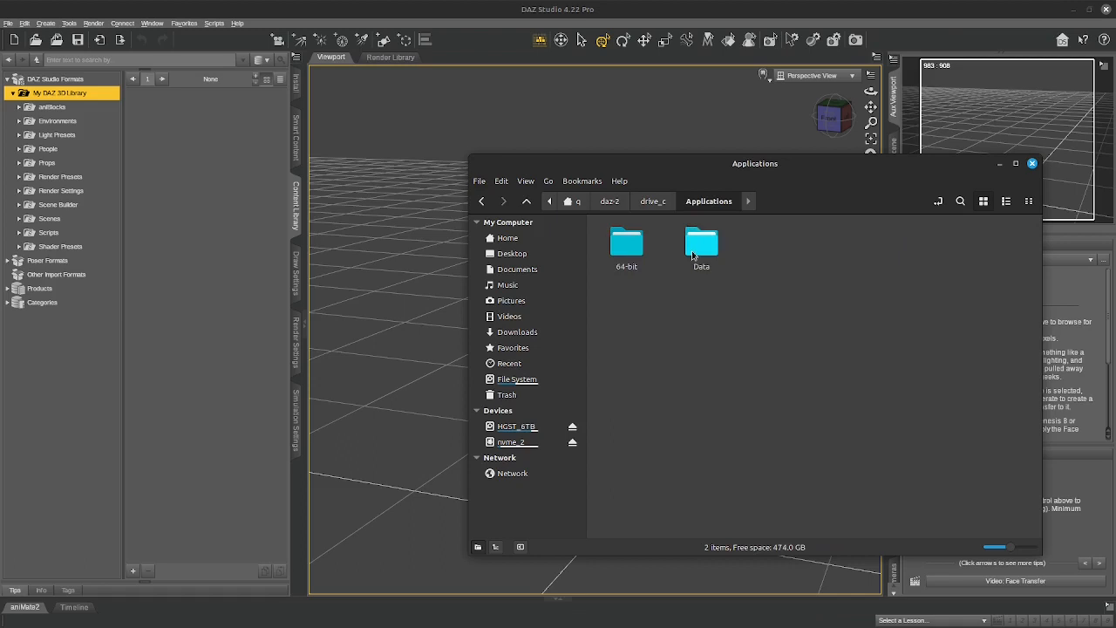
{"action": "double_click", "coordinate": [695, 249]}
{"action": "double_click", "coordinate": [622, 244]}
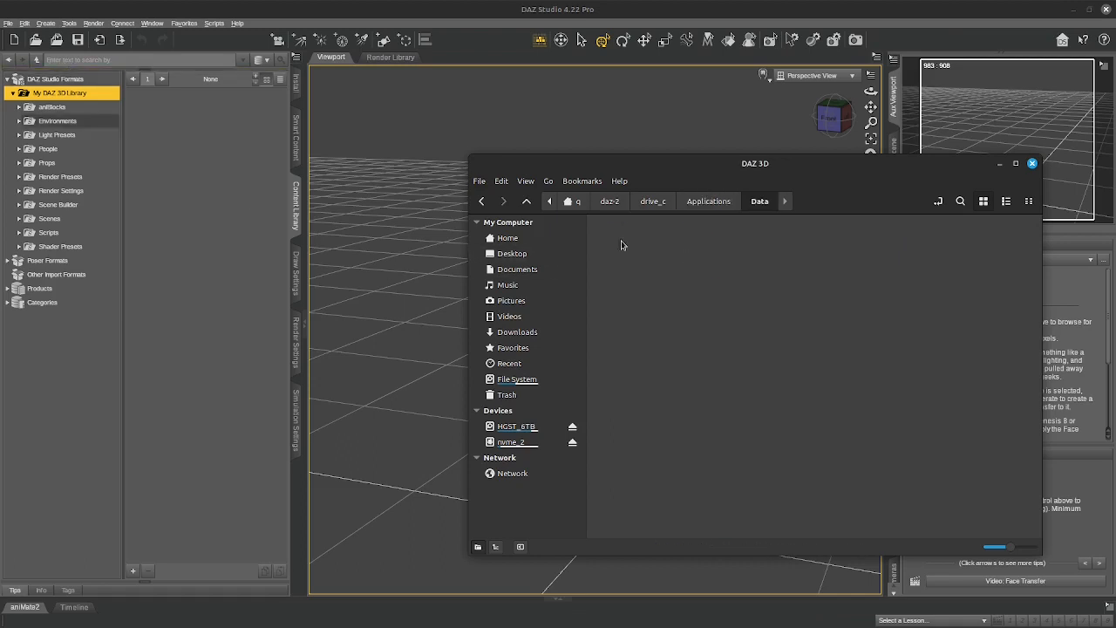
{"action": "left_click", "coordinate": [710, 251]}
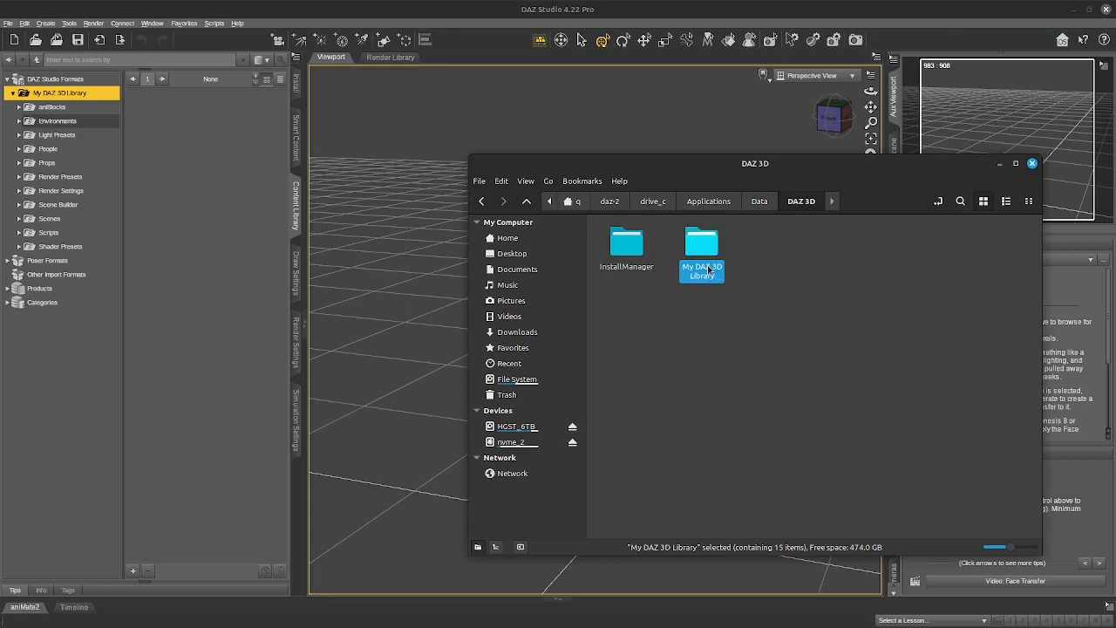
{"action": "double_click", "coordinate": [709, 271]}
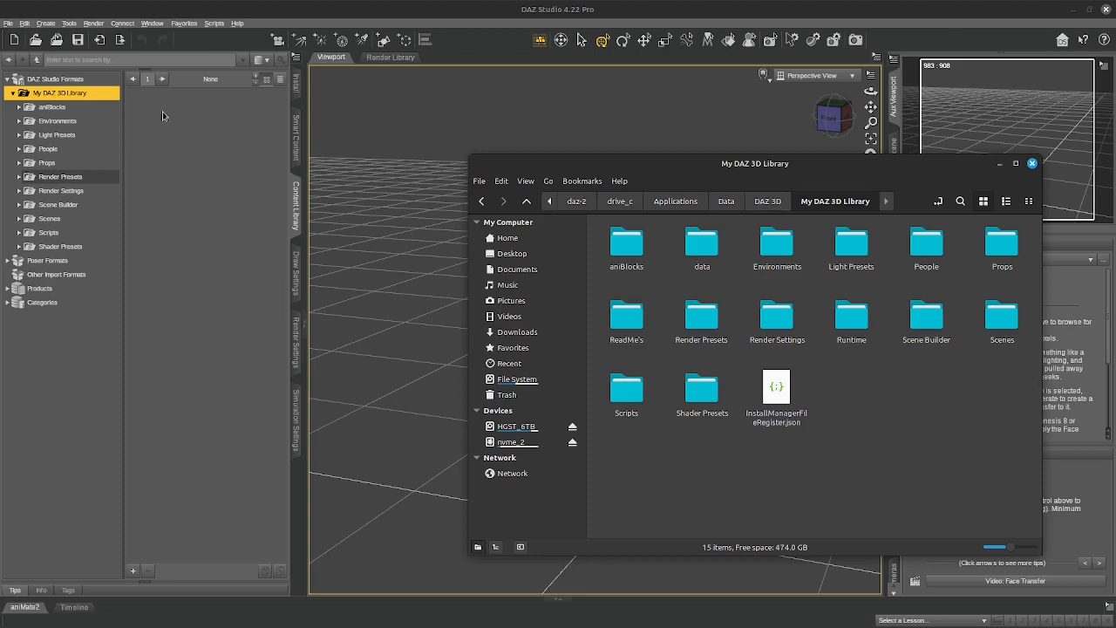
- Create a new folder named "My Library" in the DAZ 3D folder, beside My DAZ 3D Library
{"action": "left_click", "coordinate": [765, 208]}
{"action": "key", "text": "ctrl+shift+n"}
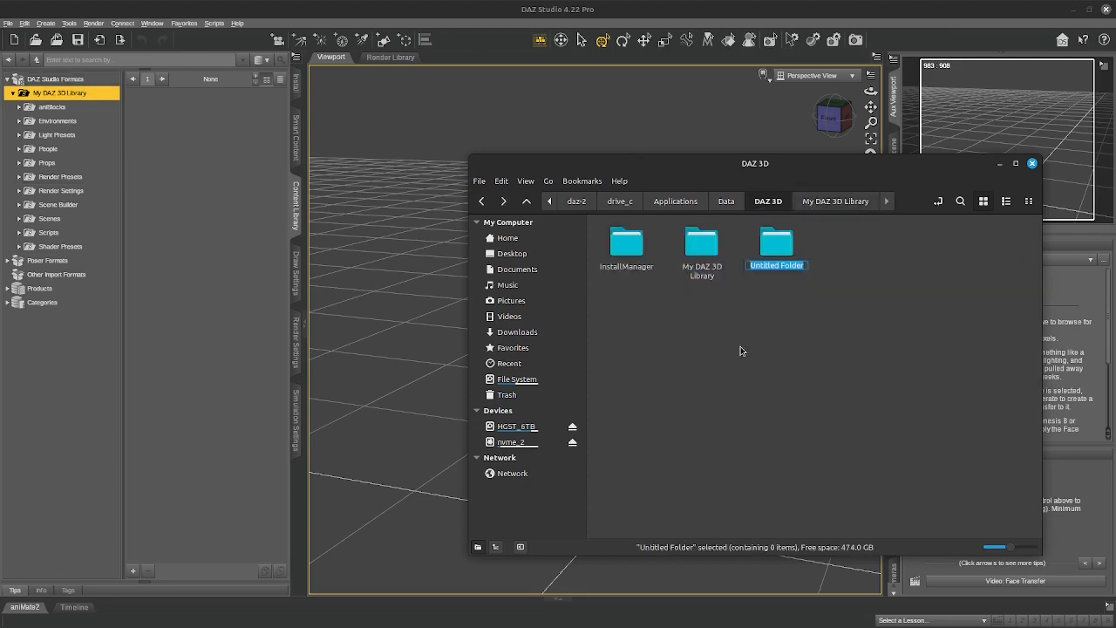
{"action": "type", "text": "My Library"}
{"action": "key", "text": "Return"}
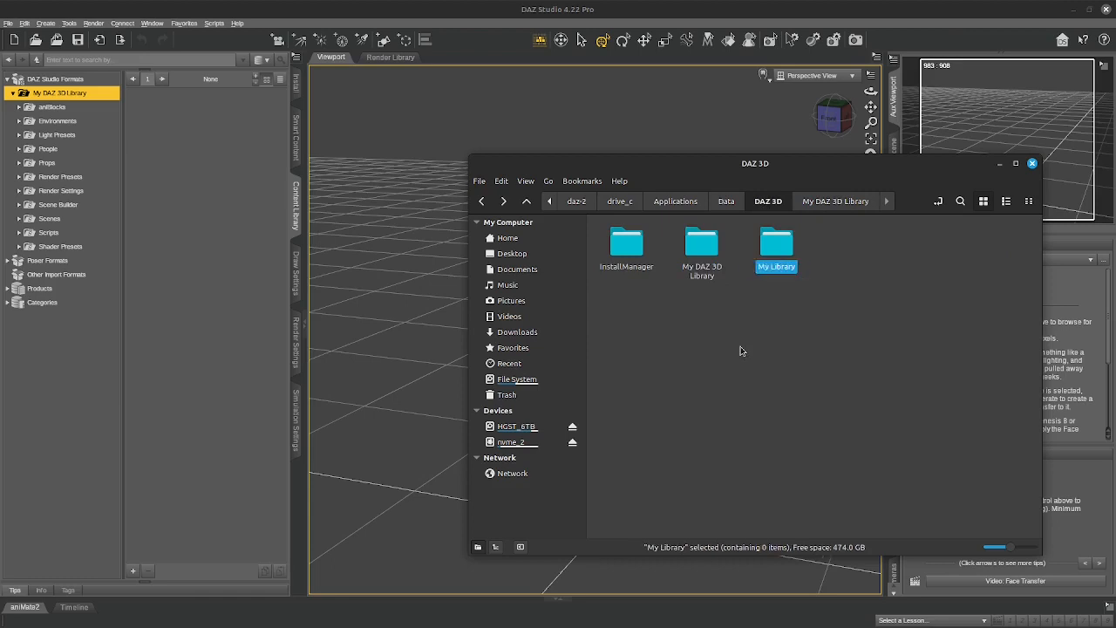
- Add C:\Applications\Data\DAZ 3D\My Library as a base directory under DAZ Studio Formats, and select it in the Content Library
{"action": "left_click", "coordinate": [13, 93]}
{"action": "left_click", "coordinate": [37, 81]}
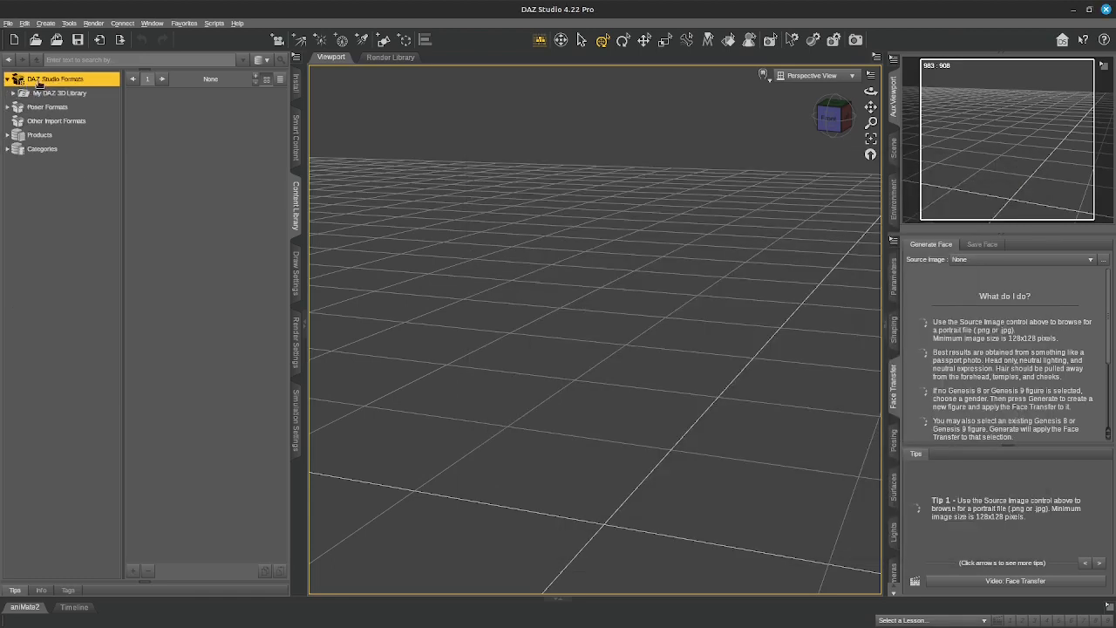
{"action": "right_click", "coordinate": [41, 82]}
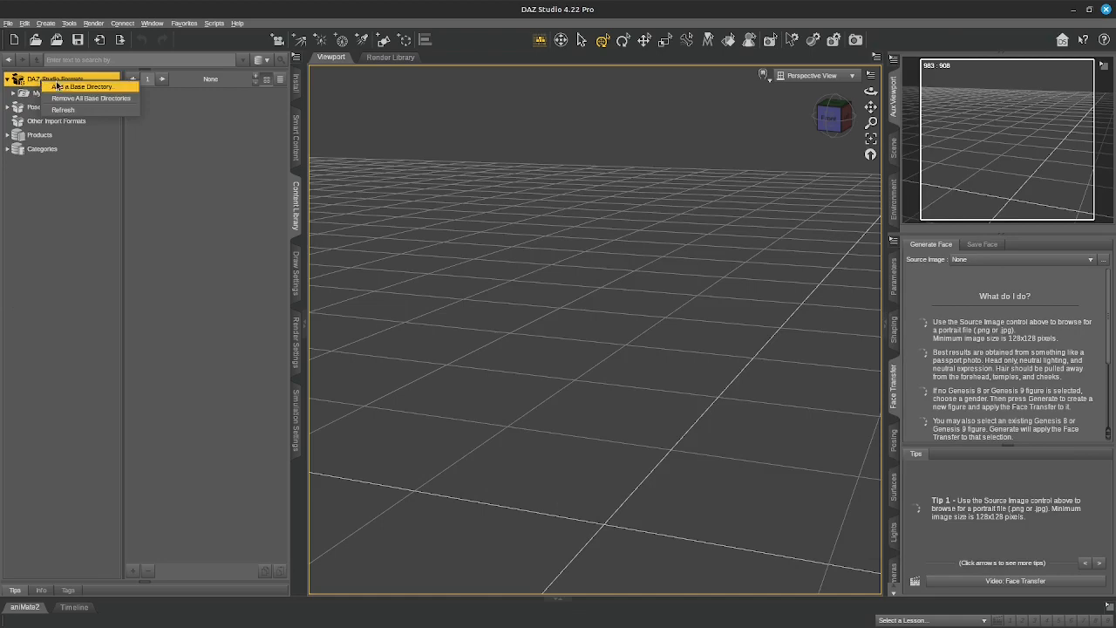
{"action": "left_click", "coordinate": [65, 87]}
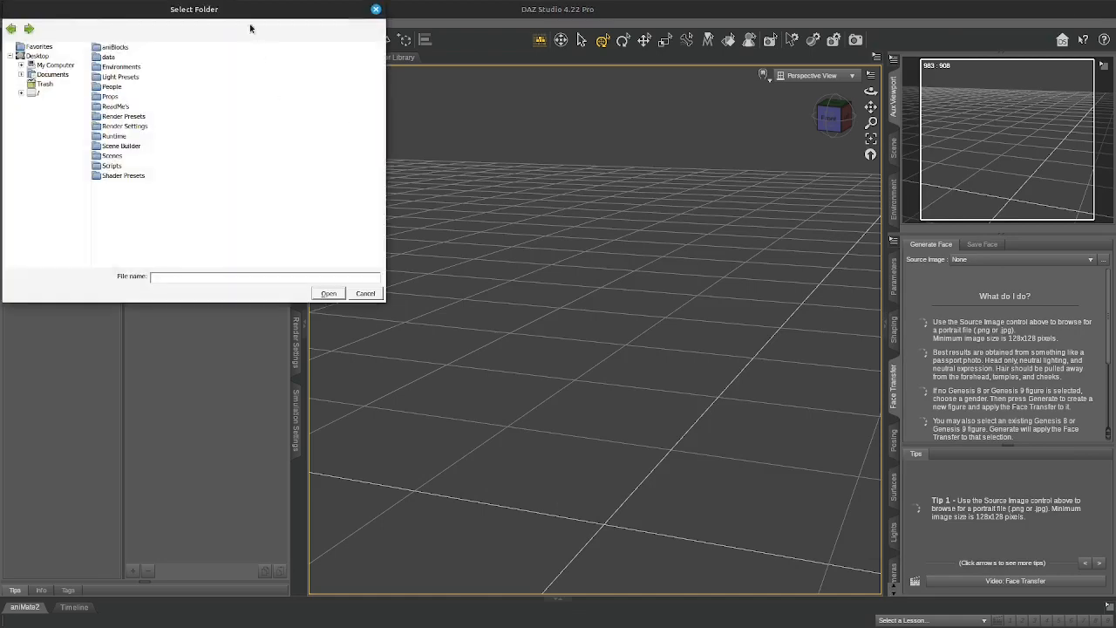
{"action": "left_click_drag", "start_coordinate": [112, 10], "coordinate": [409, 155]}
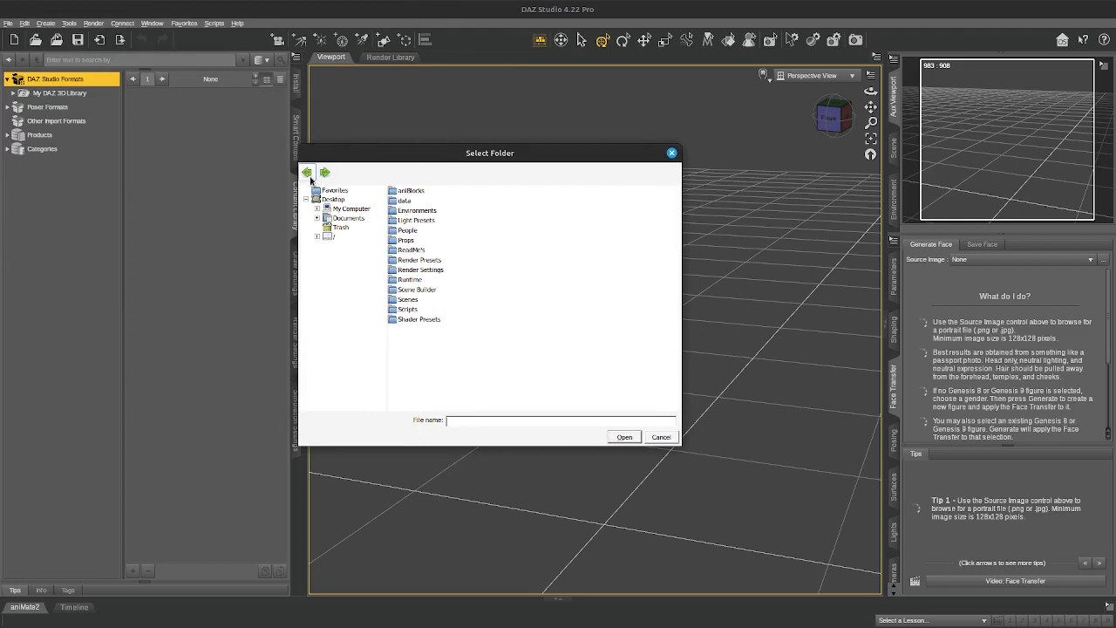
{"action": "left_click", "coordinate": [344, 209]}
{"action": "double_click", "coordinate": [406, 205]}
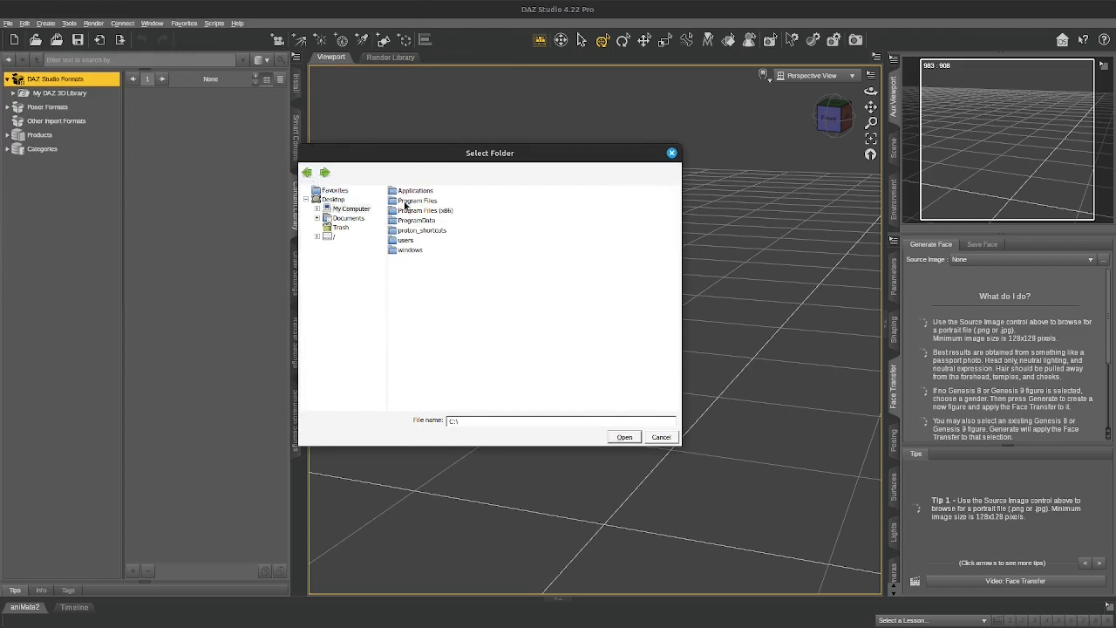
{"action": "double_click", "coordinate": [409, 191]}
{"action": "double_click", "coordinate": [407, 199]}
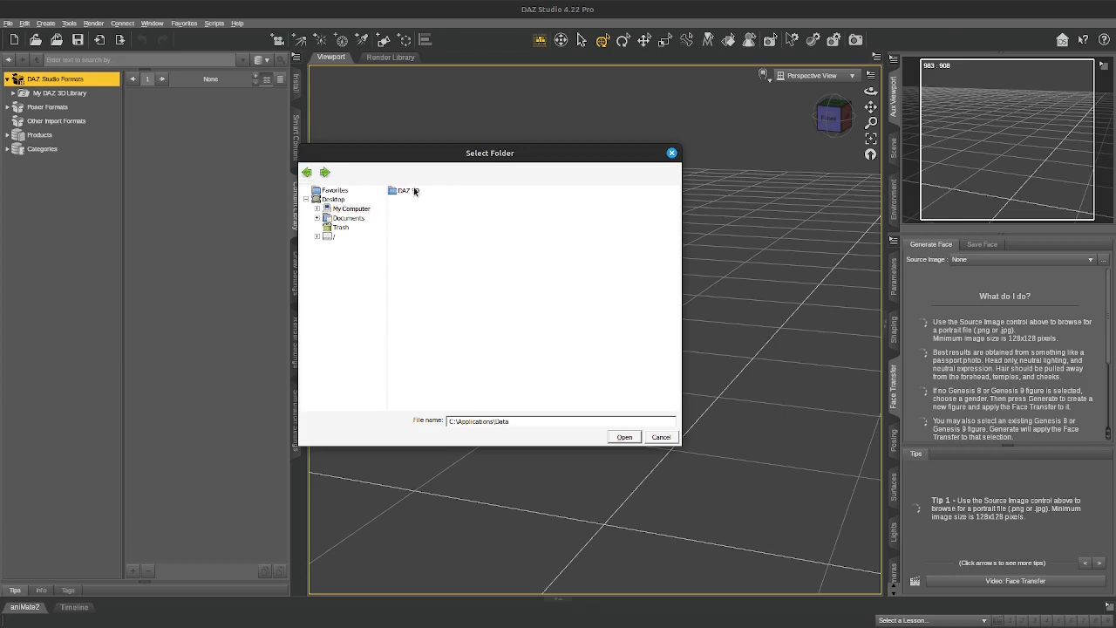
{"action": "double_click", "coordinate": [410, 191]}
{"action": "left_click", "coordinate": [413, 212]}
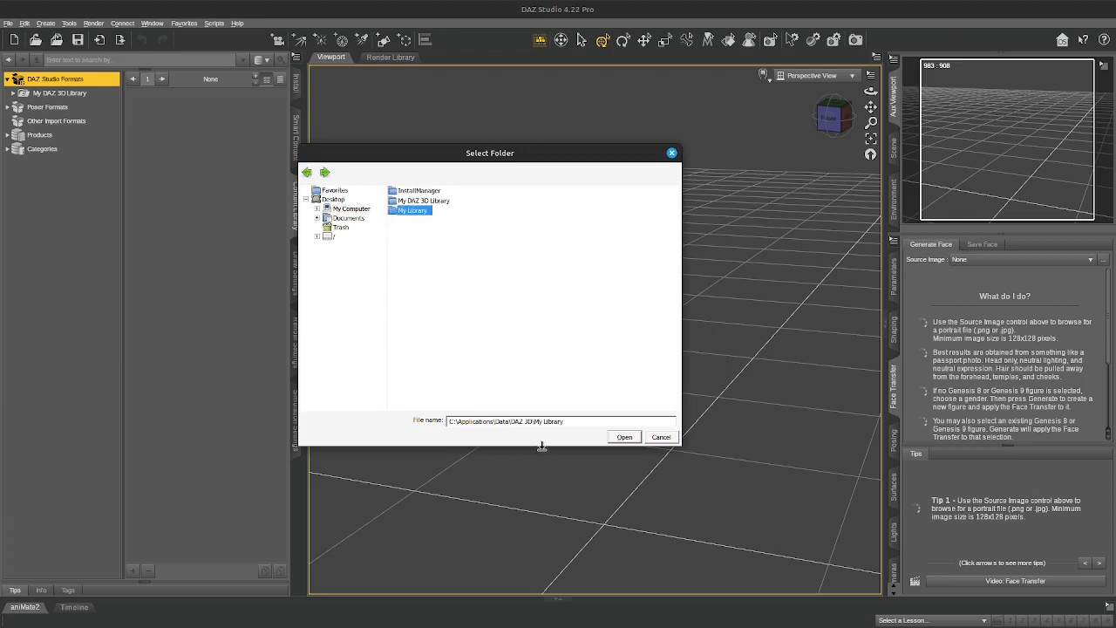
{"action": "left_click", "coordinate": [619, 439]}
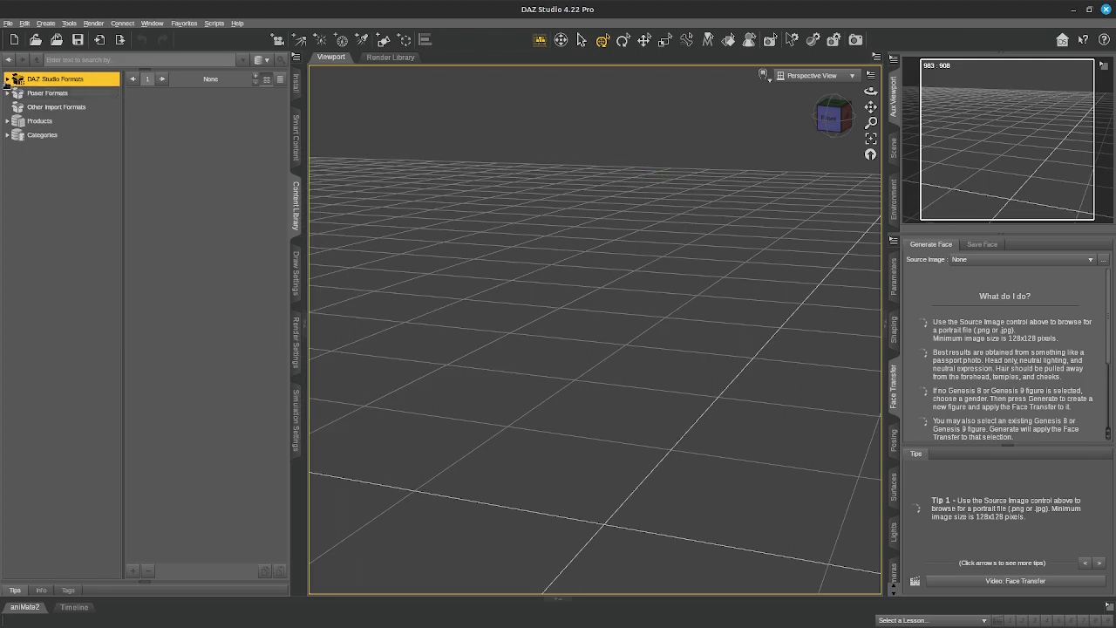
{"action": "left_click", "coordinate": [6, 78]}
{"action": "left_click", "coordinate": [48, 106]}
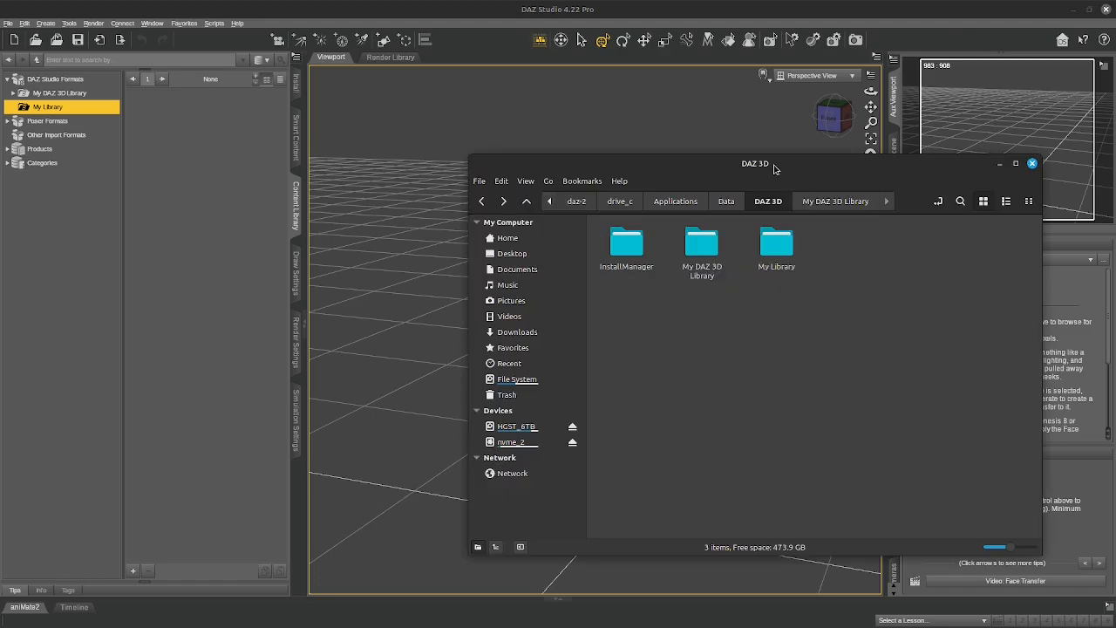
- Switch to the file manager, look through the My DAZ 3D Library folder, and return to the DAZ 3D folder
{"action": "left_click_drag", "start_coordinate": [775, 168], "coordinate": [434, 175]}
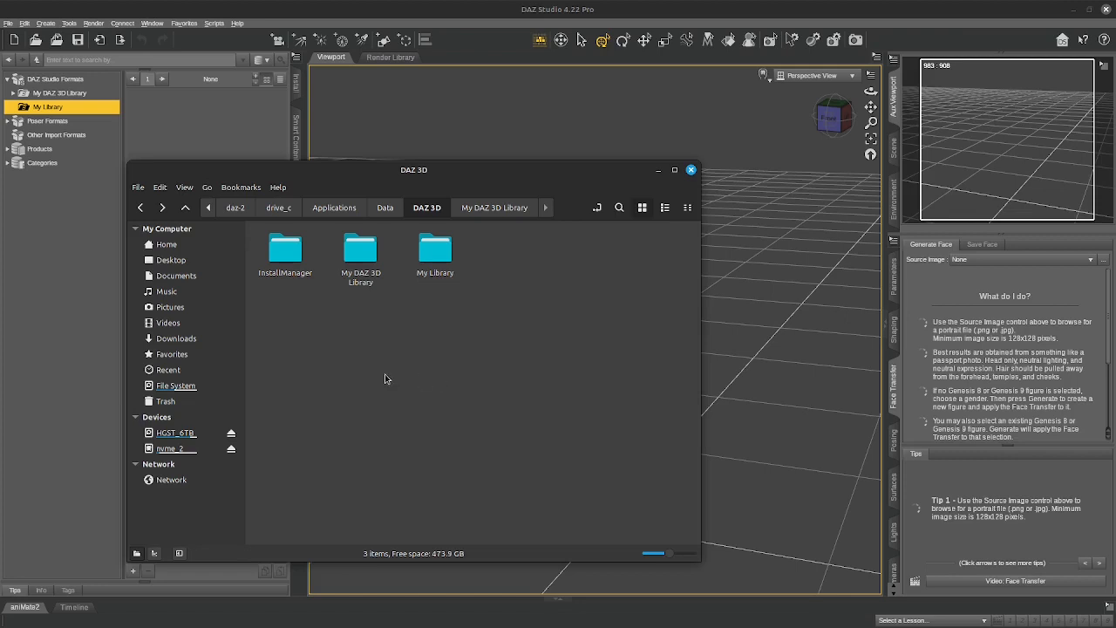
{"action": "left_click_drag", "start_coordinate": [501, 173], "coordinate": [498, 159]}
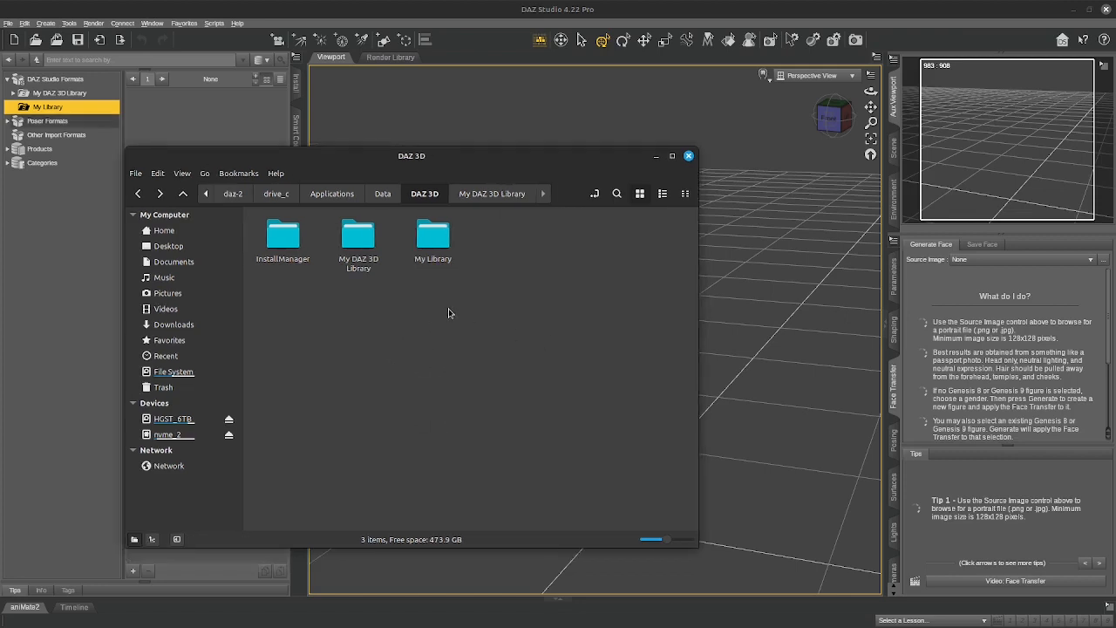
{"action": "left_click", "coordinate": [356, 260]}
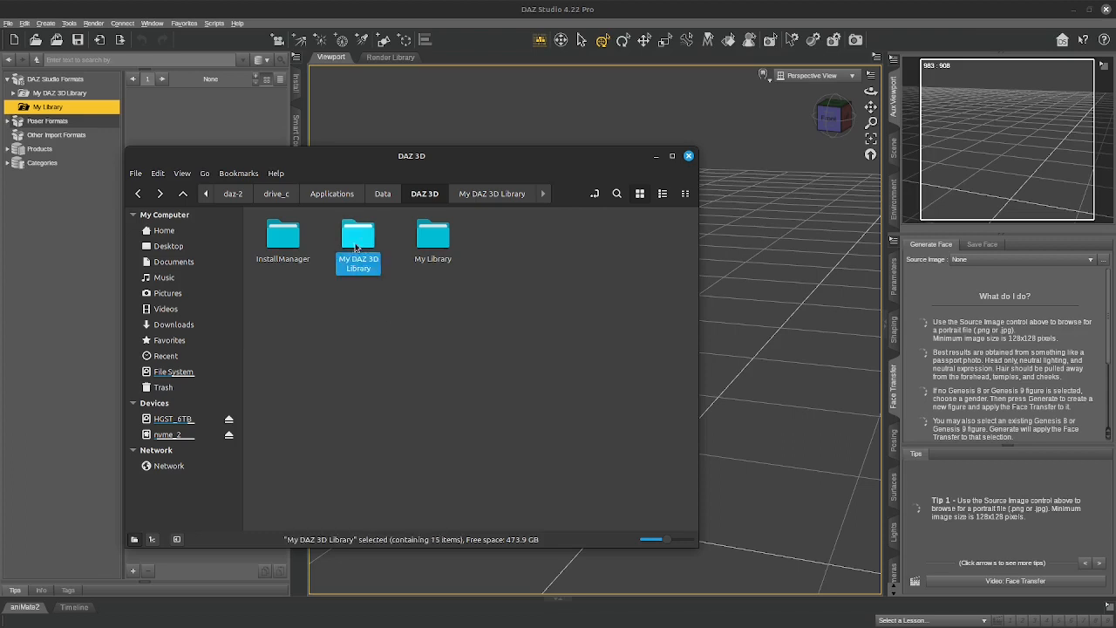
{"action": "double_click", "coordinate": [356, 249]}
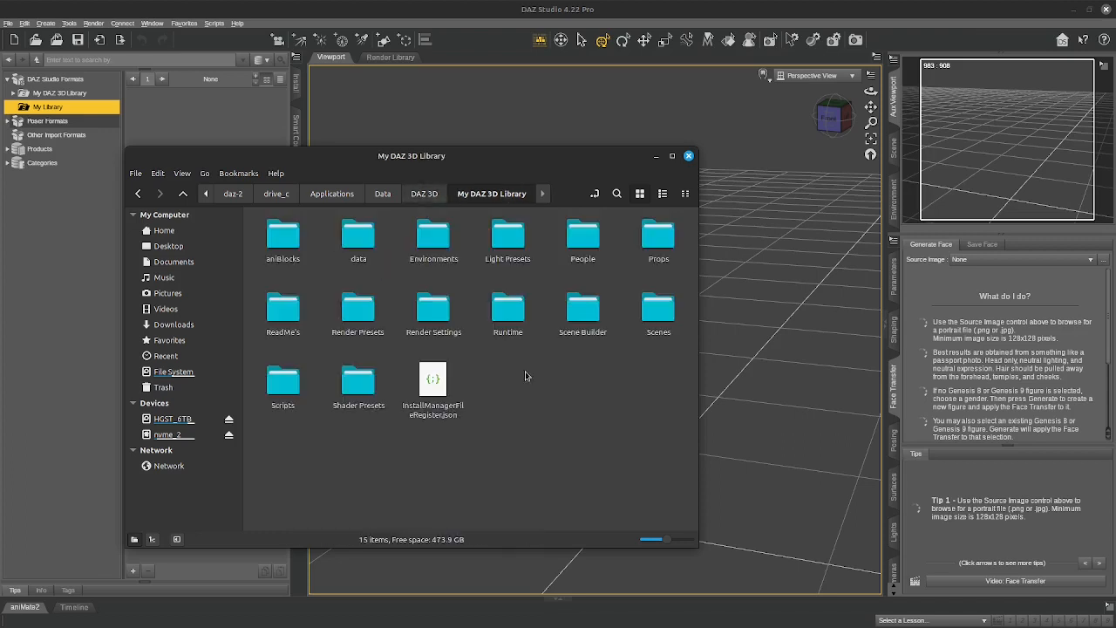
{"action": "left_click", "coordinate": [422, 194]}
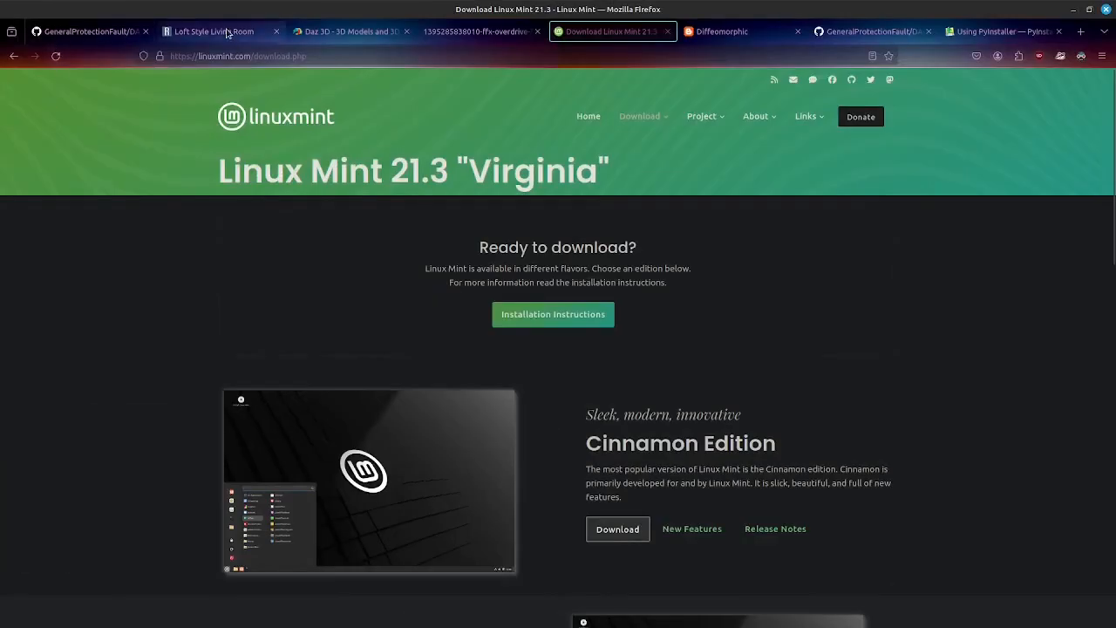
- View the Loft Style Living Room product page in Firefox, and paste its zip archive into the DAZ 3D folder in the file manager
{"action": "left_click", "coordinate": [220, 31]}
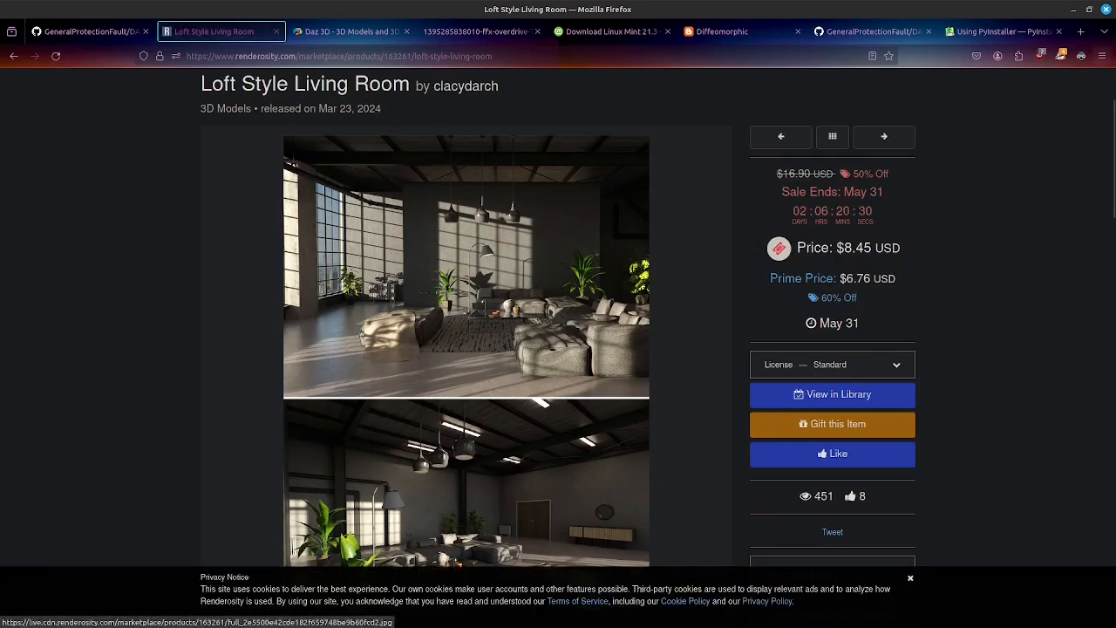
{"action": "left_click", "coordinate": [1073, 9]}
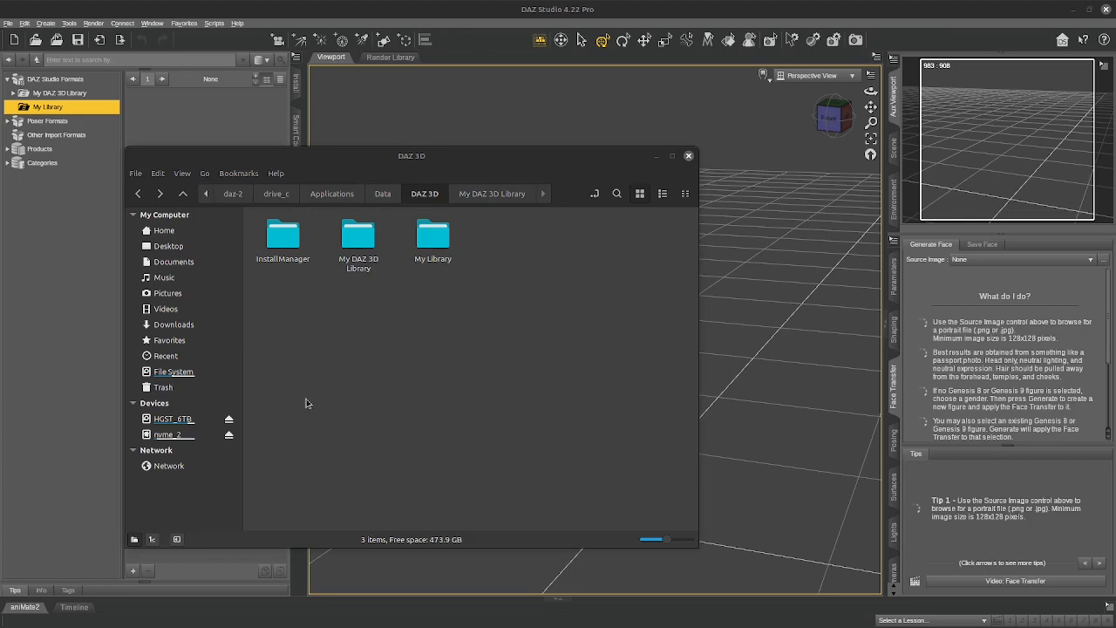
{"action": "left_click", "coordinate": [497, 395]}
{"action": "key", "text": "ctrl+v"}
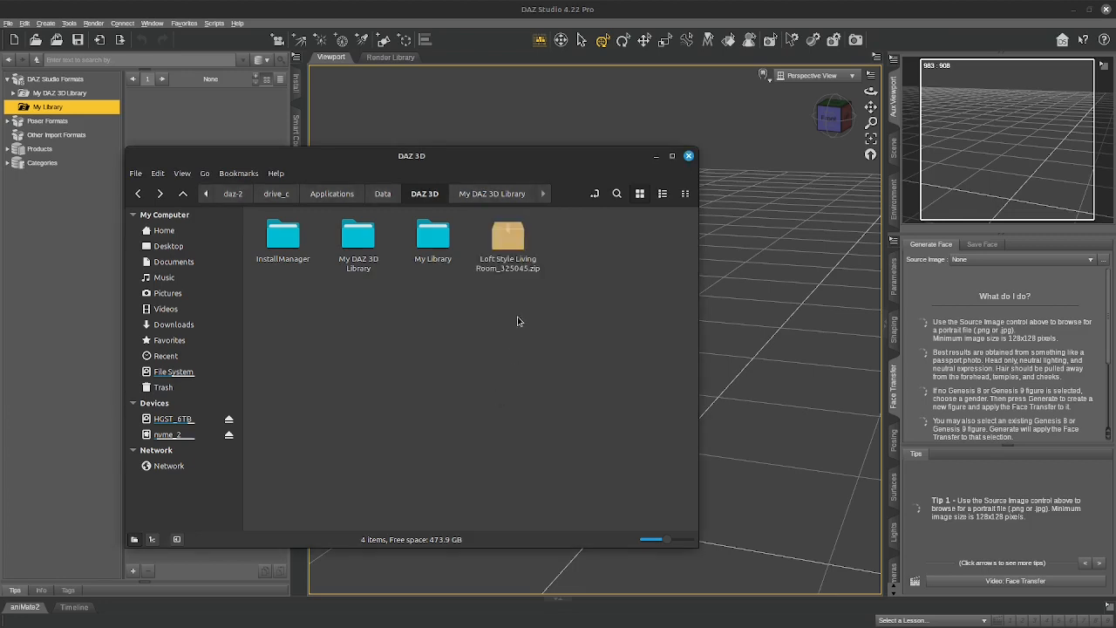
{"action": "left_click", "coordinate": [533, 319]}
- Open the Loft Style Living Room archive beside the file manager, and compare its folders with those of My DAZ 3D Library in list view
{"action": "double_click", "coordinate": [522, 236]}
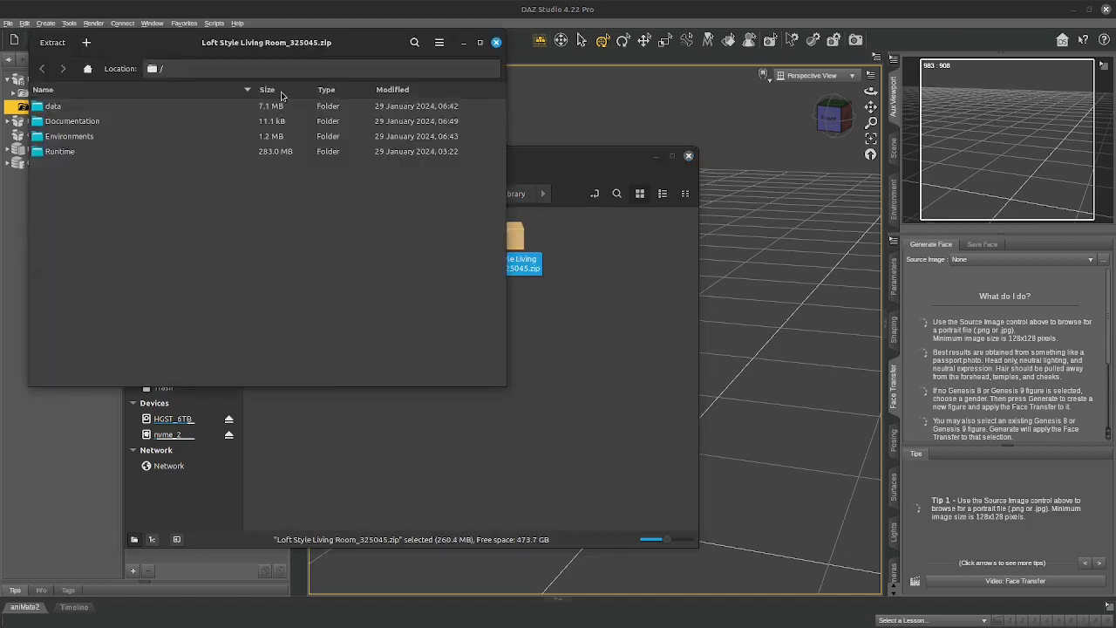
{"action": "left_click_drag", "start_coordinate": [327, 40], "coordinate": [885, 89]}
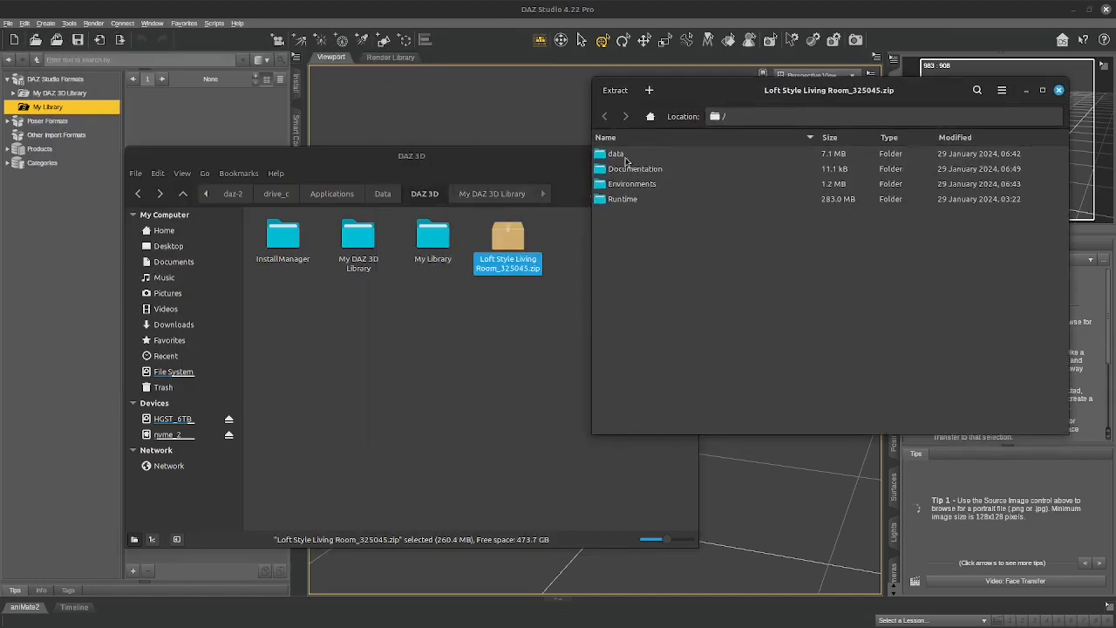
{"action": "double_click", "coordinate": [358, 237]}
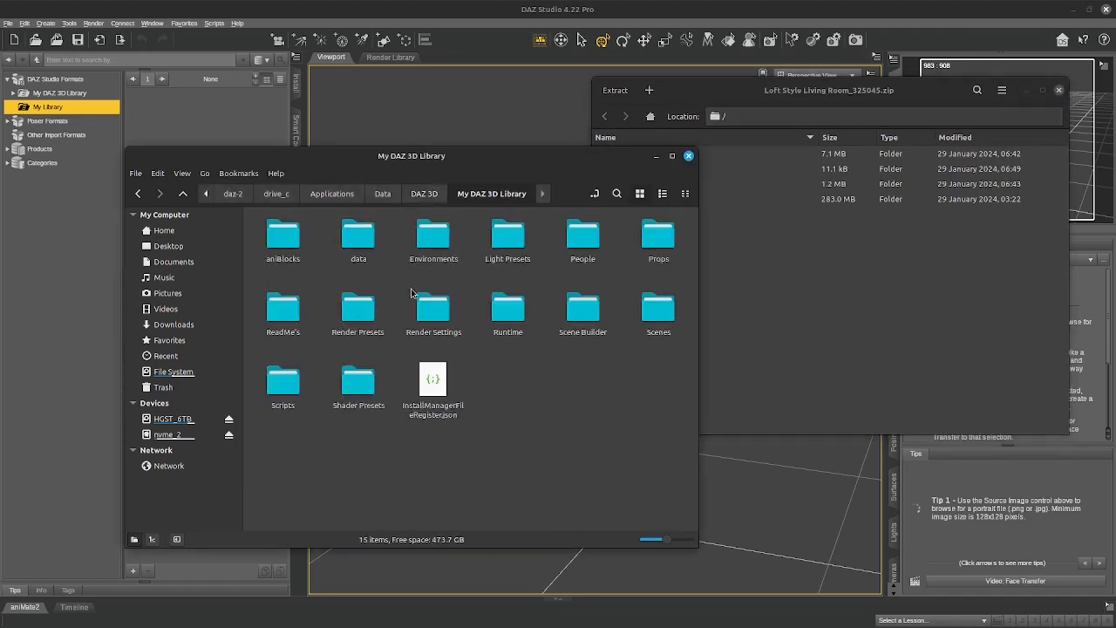
{"action": "left_click_drag", "start_coordinate": [552, 145], "coordinate": [474, 109]}
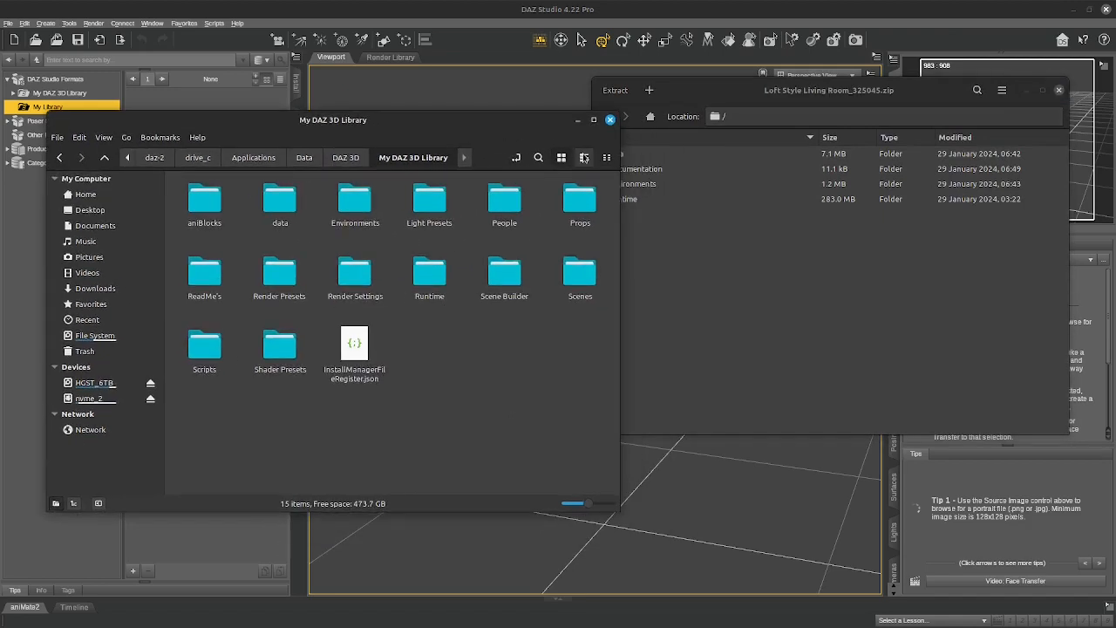
{"action": "left_click", "coordinate": [584, 157]}
{"action": "left_click", "coordinate": [820, 316]}
{"action": "left_click_drag", "start_coordinate": [704, 90], "coordinate": [719, 123]}
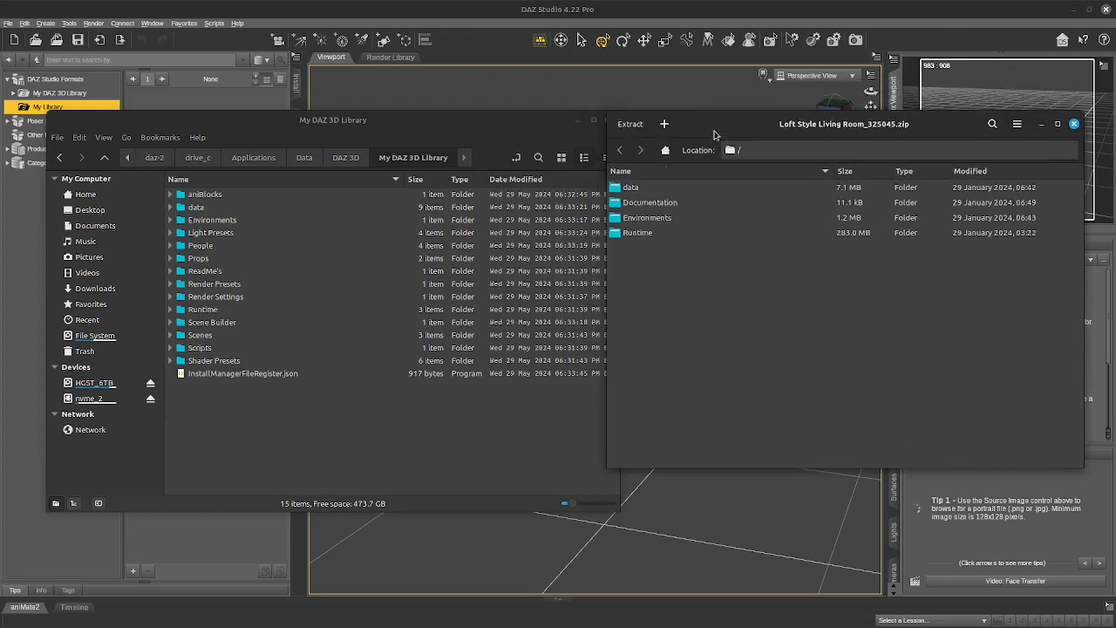
{"action": "left_click", "coordinate": [195, 211]}
{"action": "left_click", "coordinate": [686, 204]}
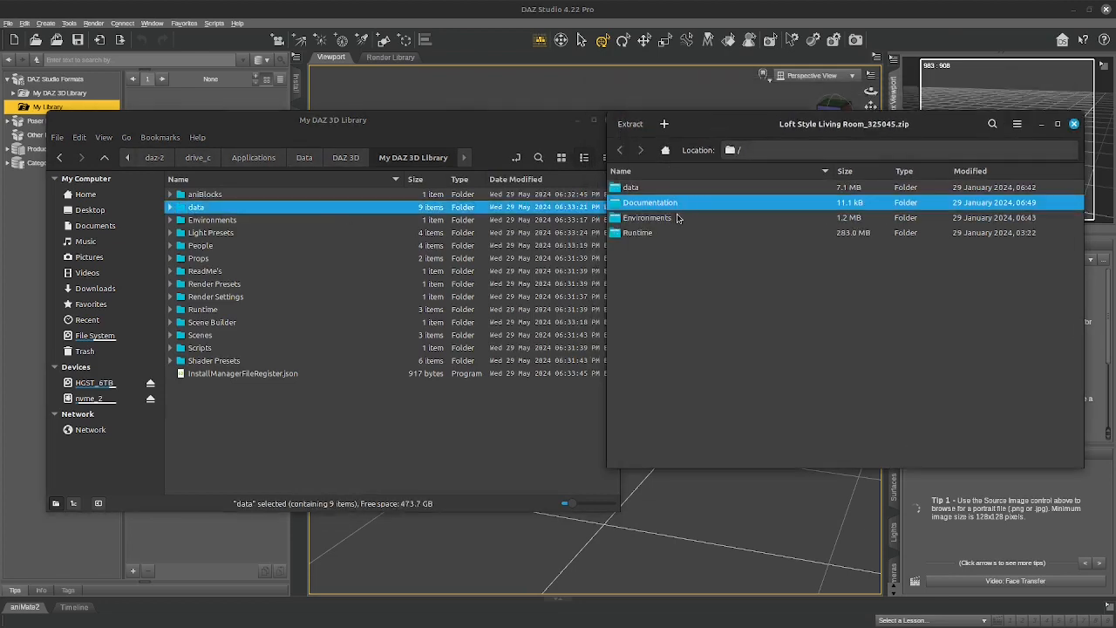
{"action": "left_click", "coordinate": [677, 217]}
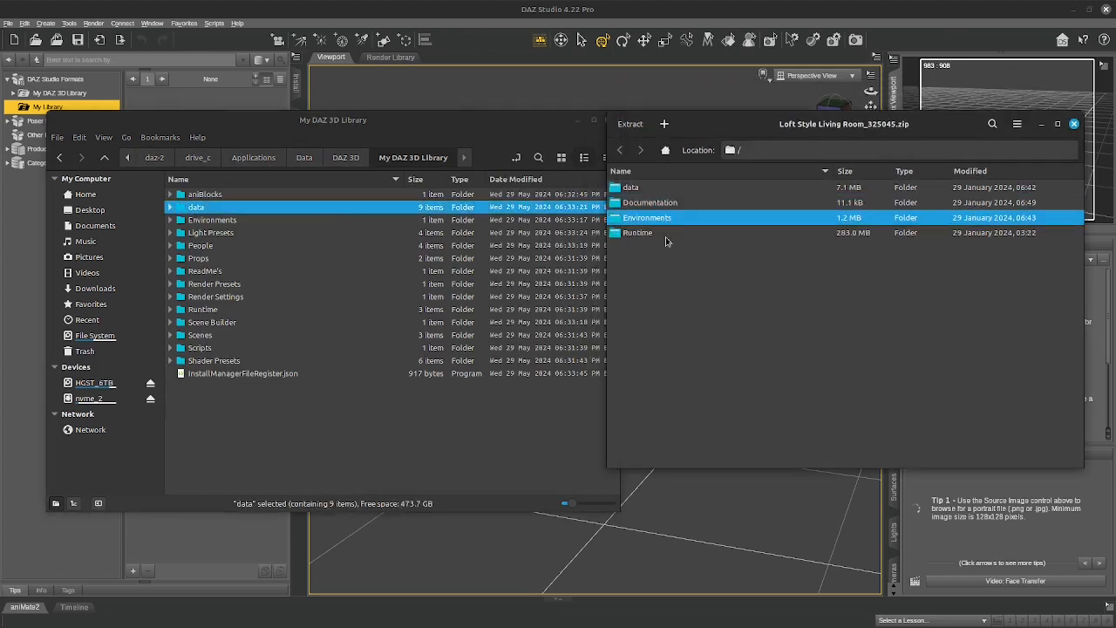
- Extract all folders of the Loft Style Living Room archive into the empty My Library folder
{"action": "left_click", "coordinate": [335, 161]}
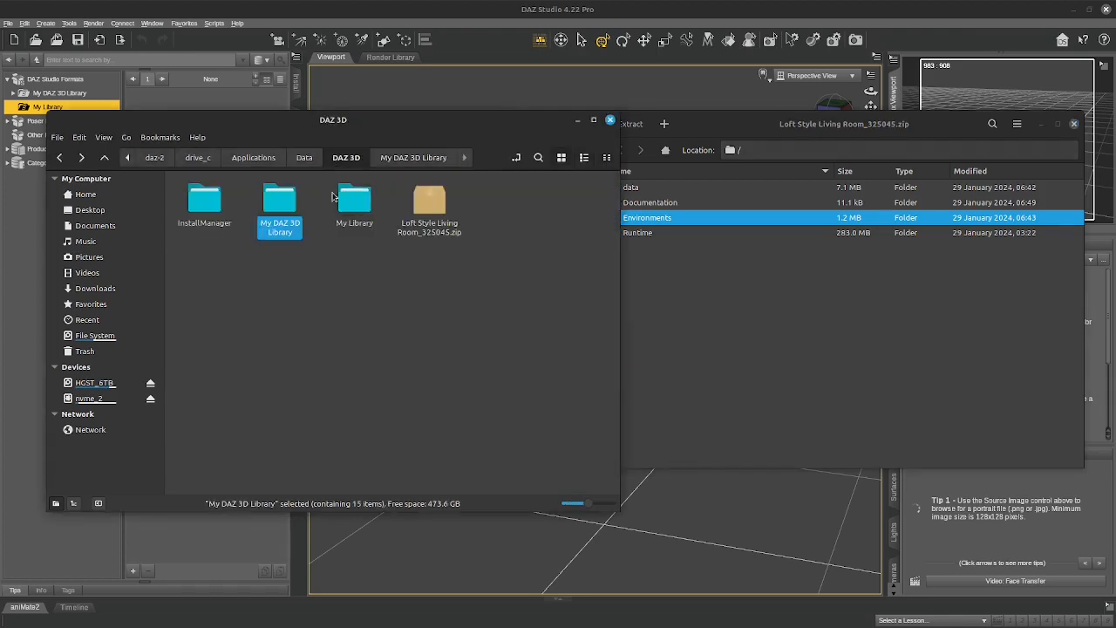
{"action": "left_click", "coordinate": [356, 205]}
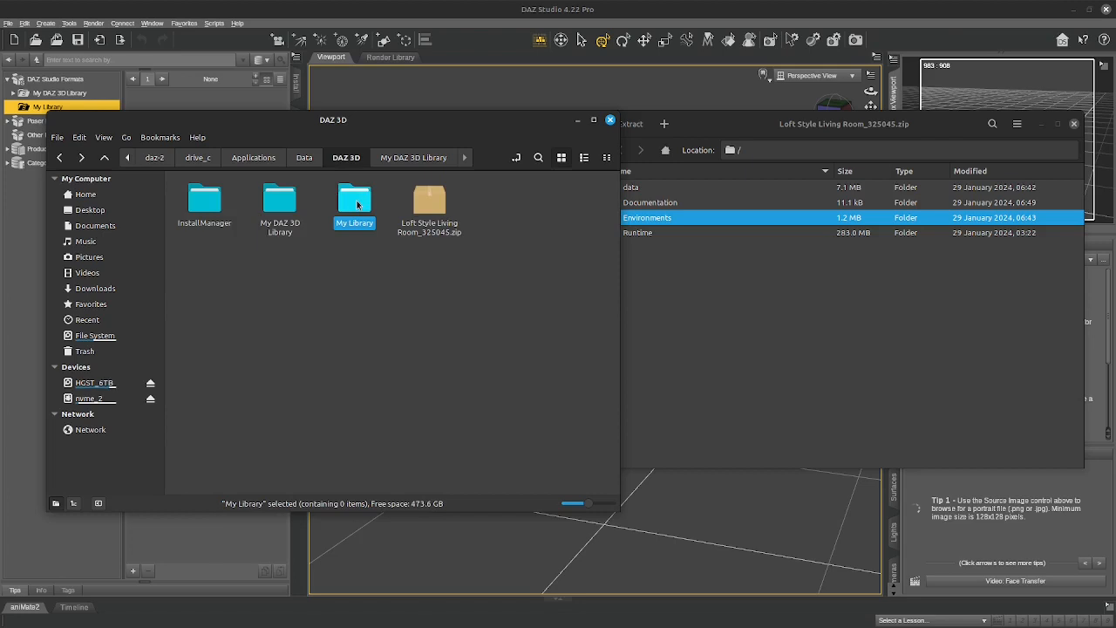
{"action": "double_click", "coordinate": [357, 202]}
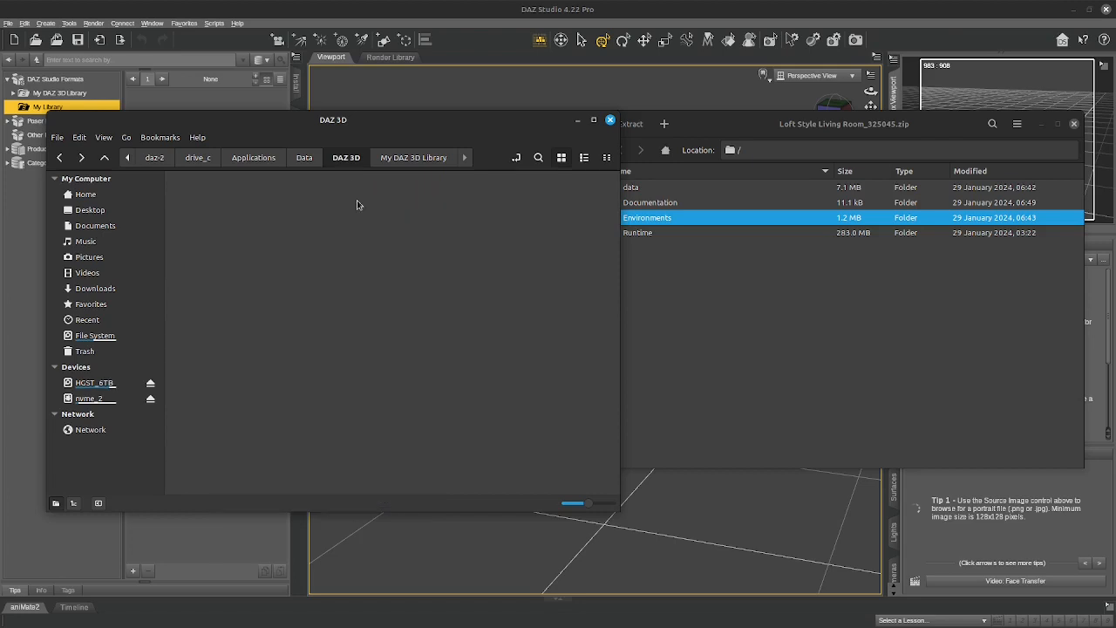
{"action": "left_click", "coordinate": [892, 294]}
{"action": "left_click", "coordinate": [680, 208]}
{"action": "key", "text": "ctrl+a"}
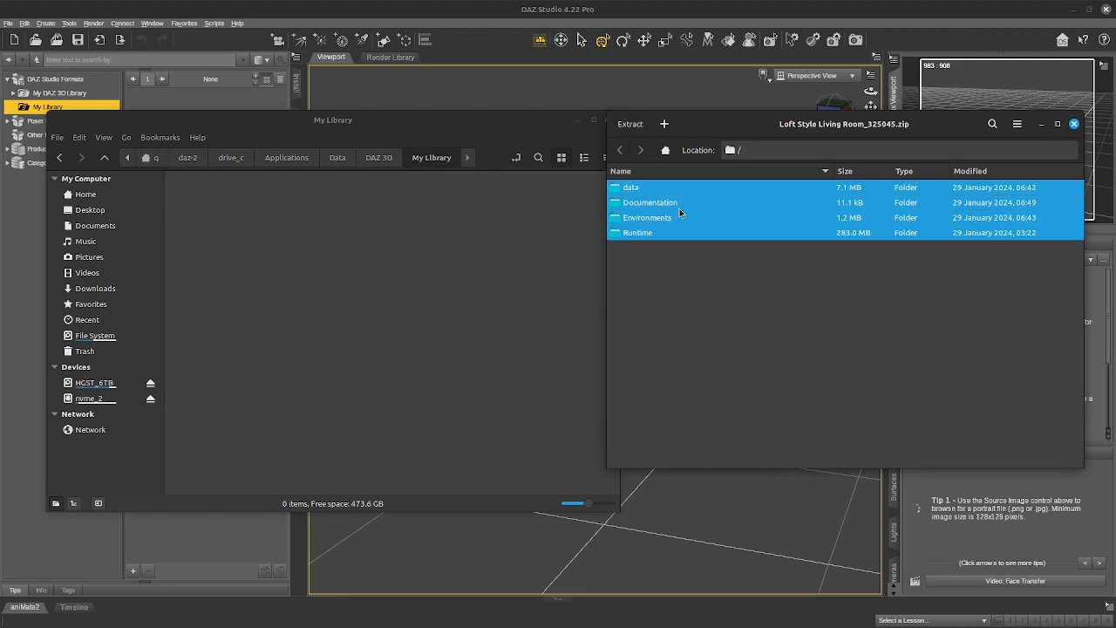
{"action": "left_click_drag", "start_coordinate": [677, 210], "coordinate": [353, 355]}
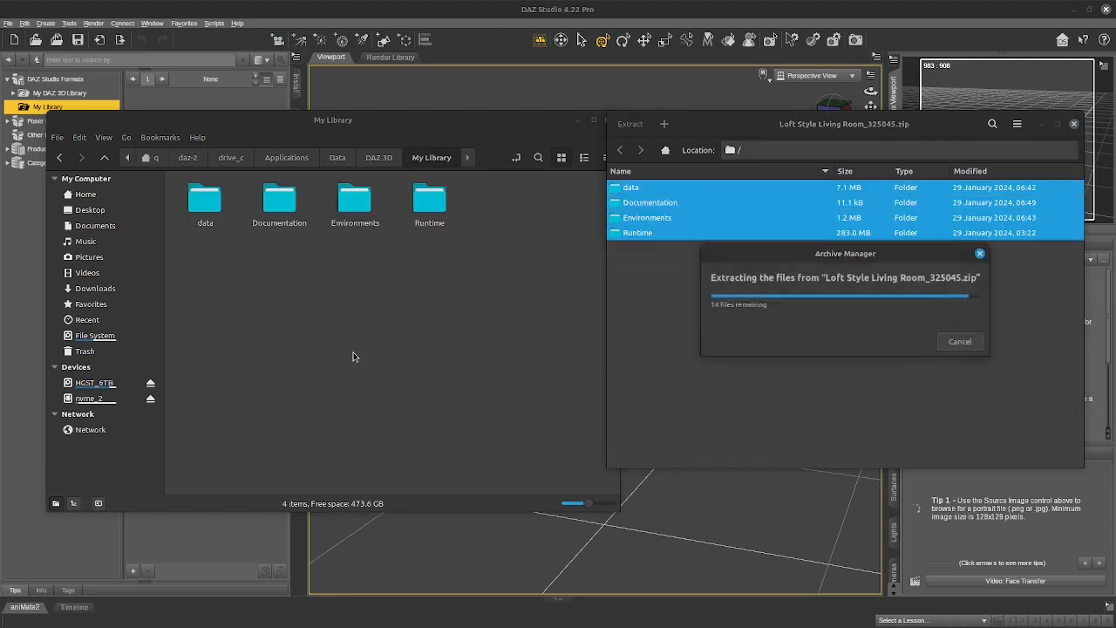
- Switch to DAZ Studio, refresh My Library in the Content Library, and open the vendor folder inside its Environments folder
{"action": "left_click", "coordinate": [447, 10]}
{"action": "right_click", "coordinate": [43, 106]}
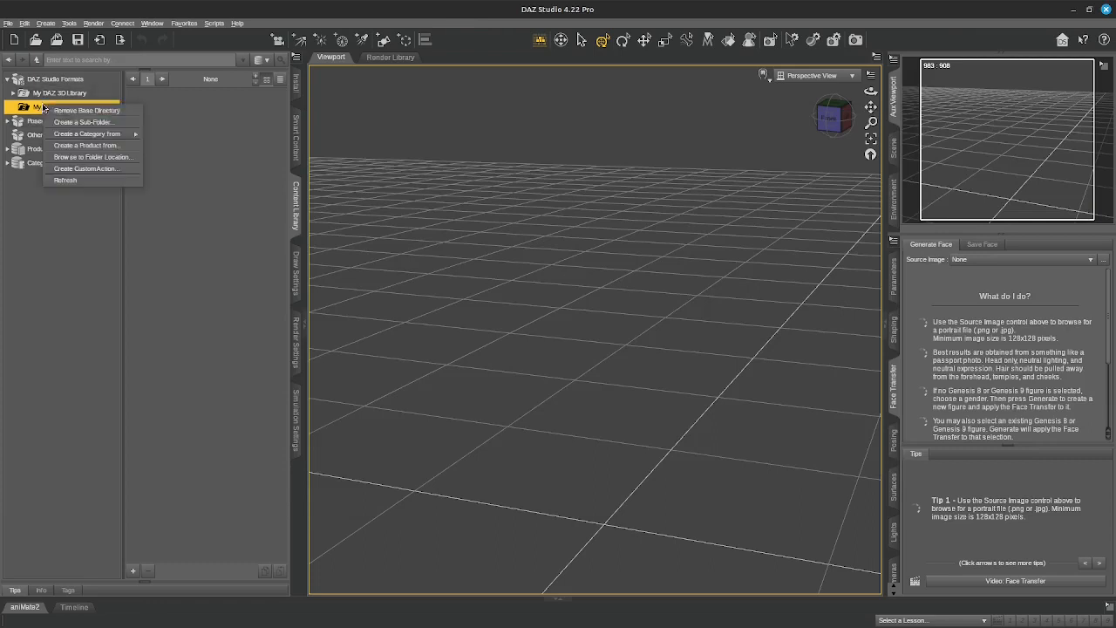
{"action": "left_click", "coordinate": [70, 180]}
{"action": "left_click", "coordinate": [13, 106]}
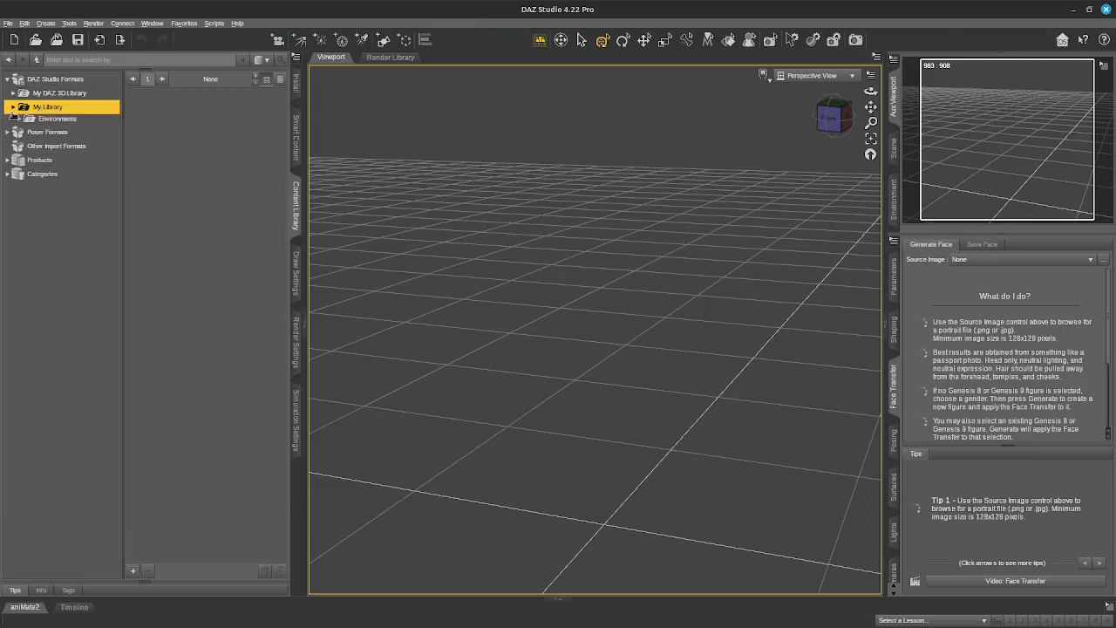
{"action": "left_click", "coordinate": [52, 135]}
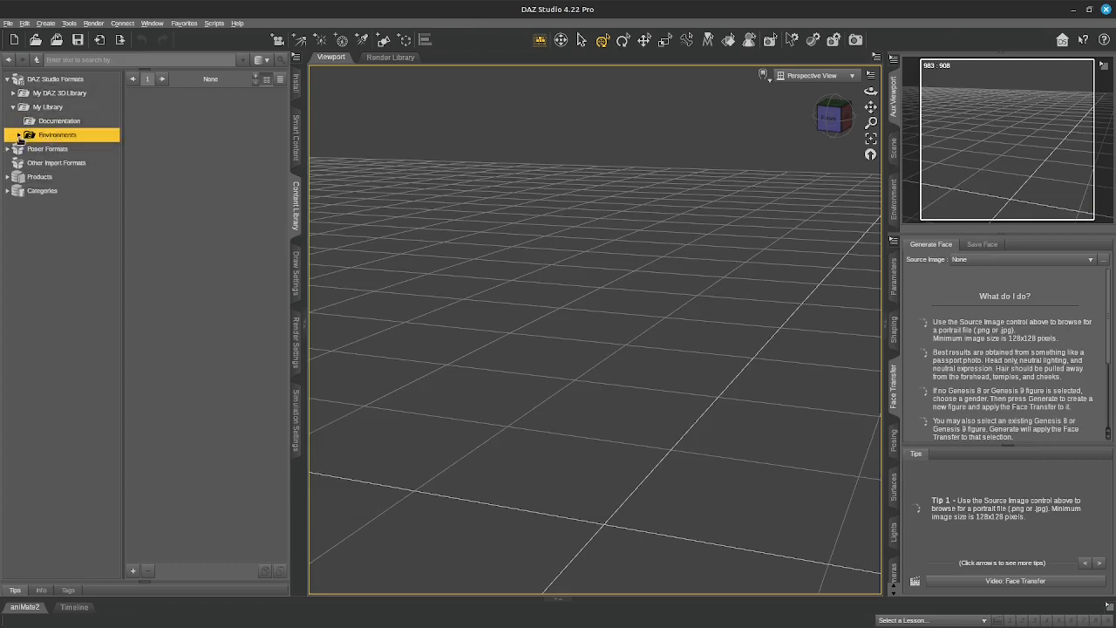
{"action": "left_click", "coordinate": [18, 135]}
{"action": "left_click", "coordinate": [61, 149]}
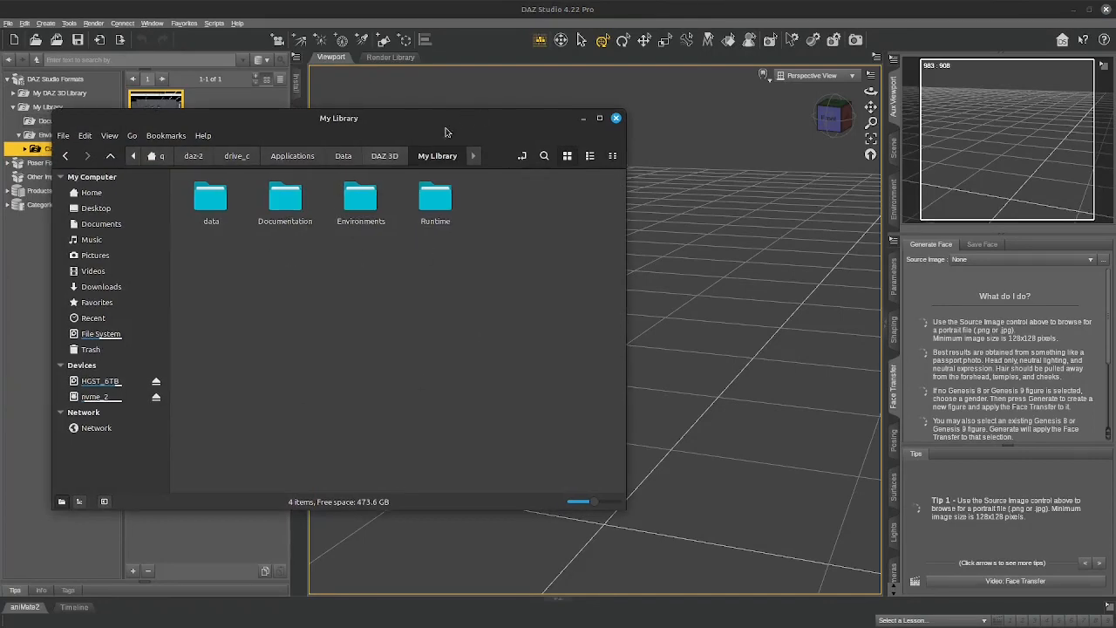
- Open the Textures folder inside Runtime of My Library in the file manager, keeping the Content Library in view
{"action": "left_click_drag", "start_coordinate": [456, 124], "coordinate": [861, 129]}
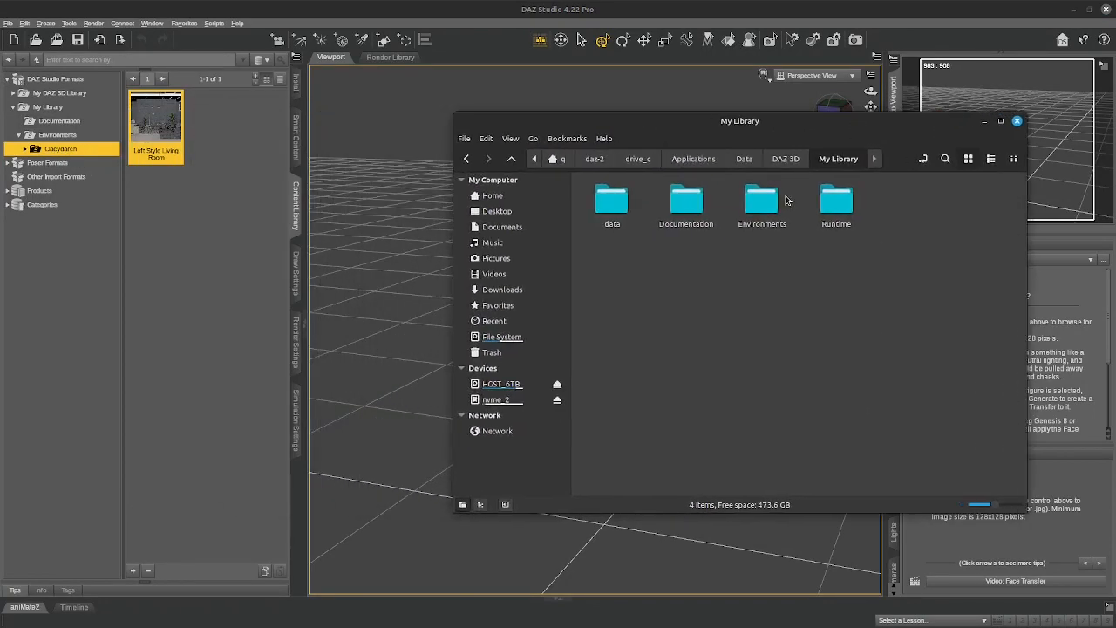
{"action": "double_click", "coordinate": [845, 203]}
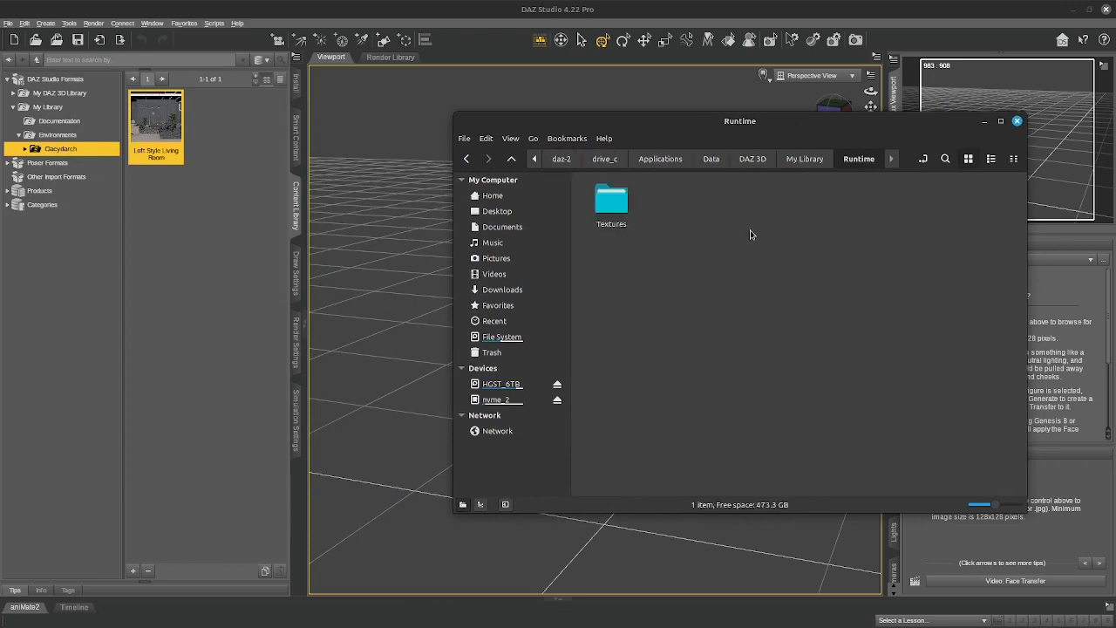
{"action": "double_click", "coordinate": [612, 207]}
{"action": "left_click", "coordinate": [621, 221]}
{"action": "left_click", "coordinate": [761, 299]}
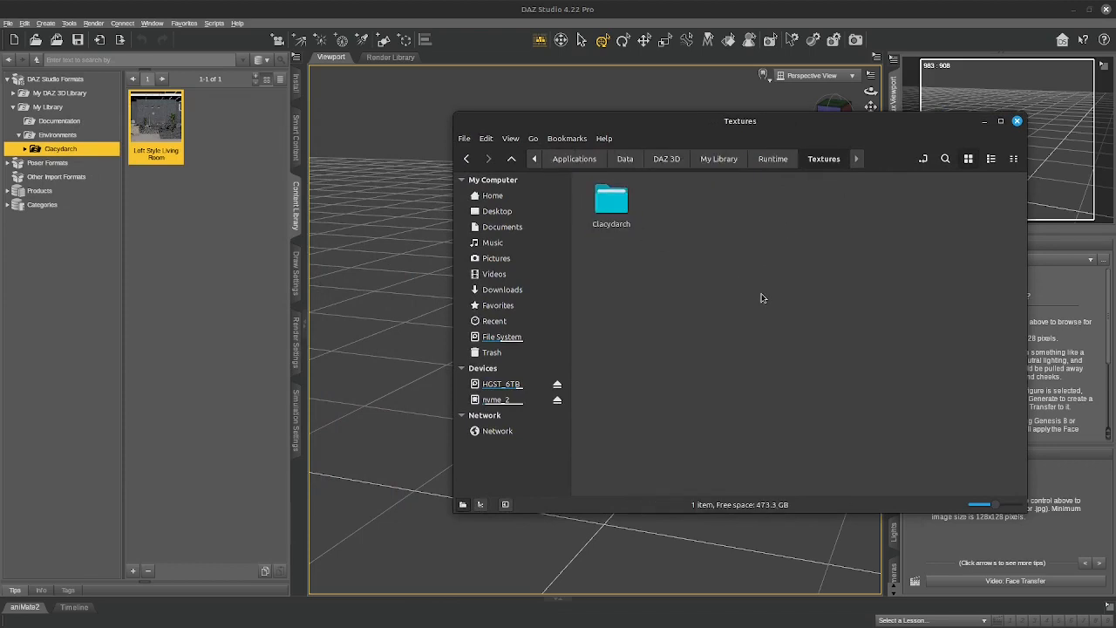
- Create two folders in Textures whose names differ only in letter case: DAZ 3D and Daz 3D
{"action": "key", "text": "ctrl+shift+n"}
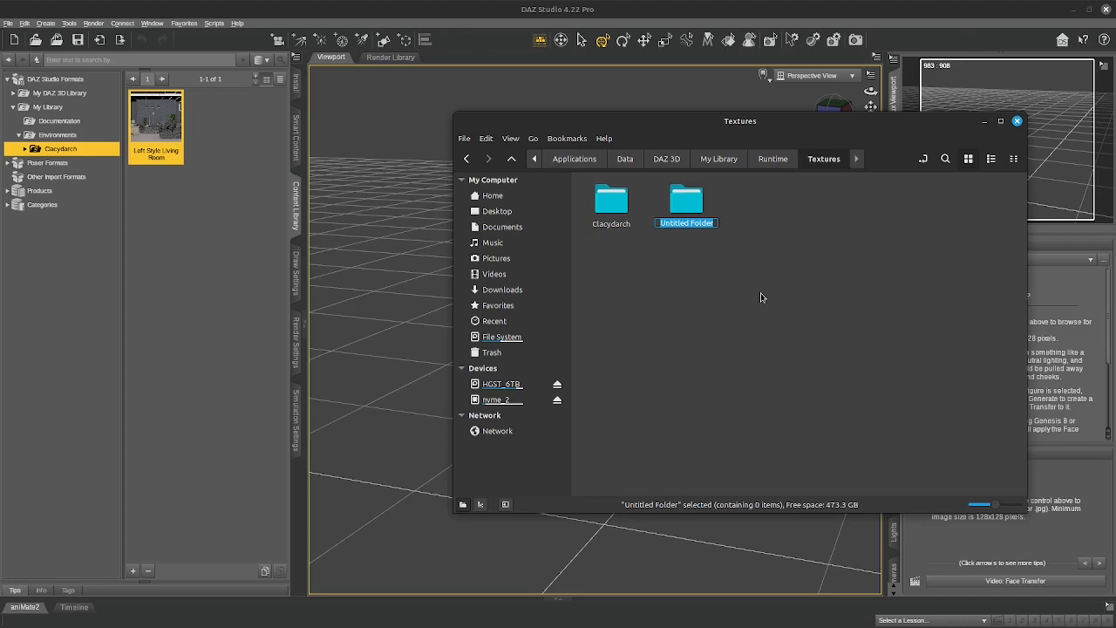
{"action": "type", "text": "DAZ 3D"}
{"action": "key", "text": "Return"}
{"action": "key", "text": "ctrl+shift+n"}
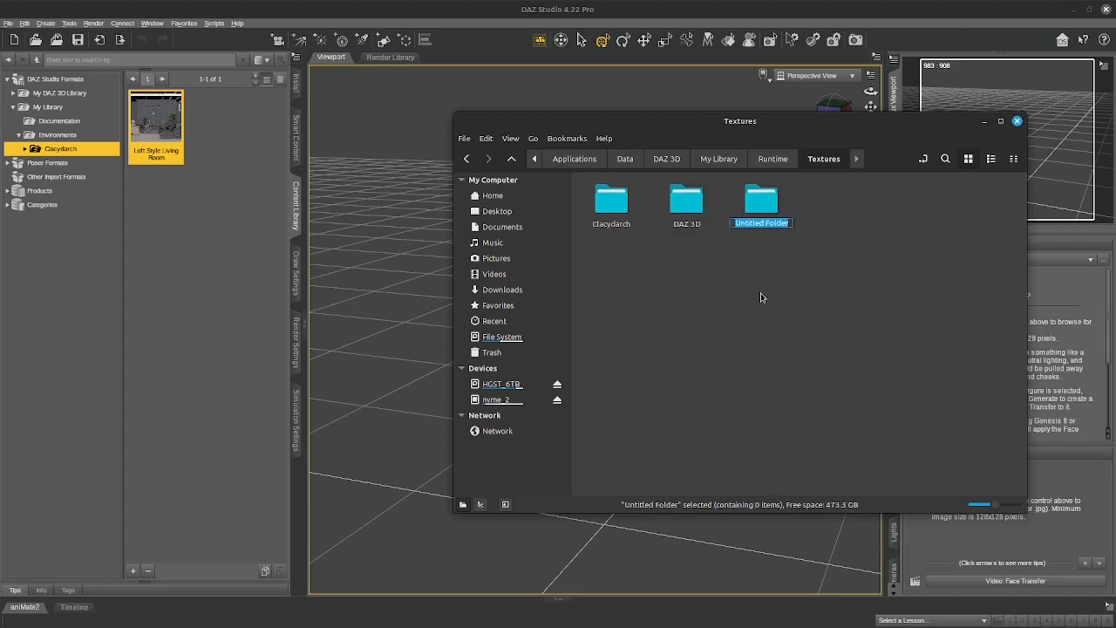
{"action": "type", "text": "Daz 3D"}
{"action": "key", "text": "Return"}
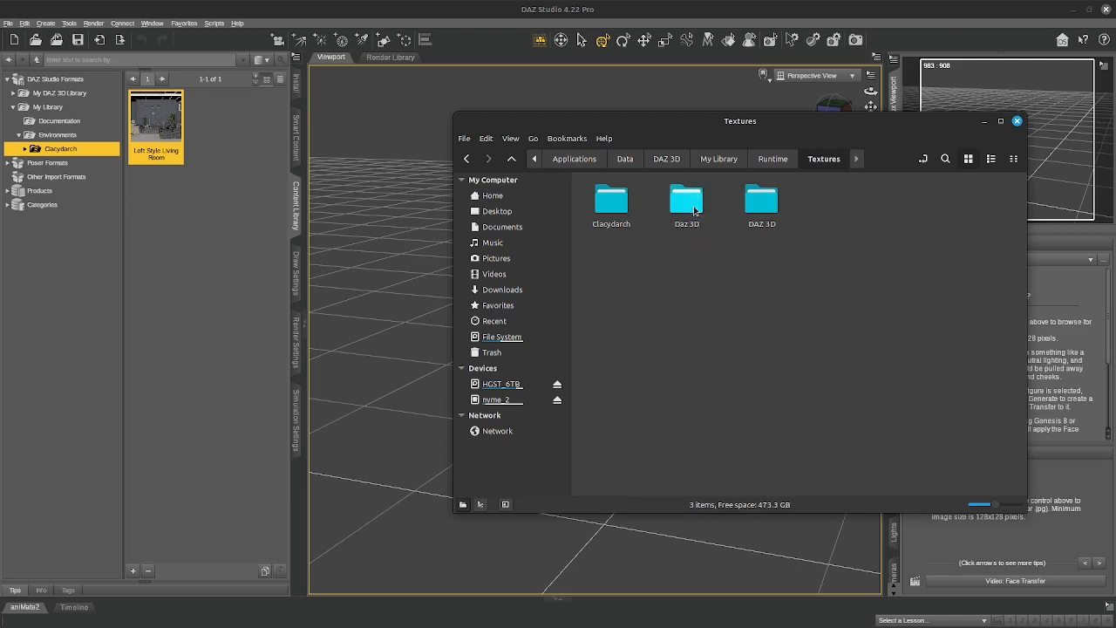
{"action": "left_click", "coordinate": [696, 209]}
{"action": "left_click", "coordinate": [779, 202]}
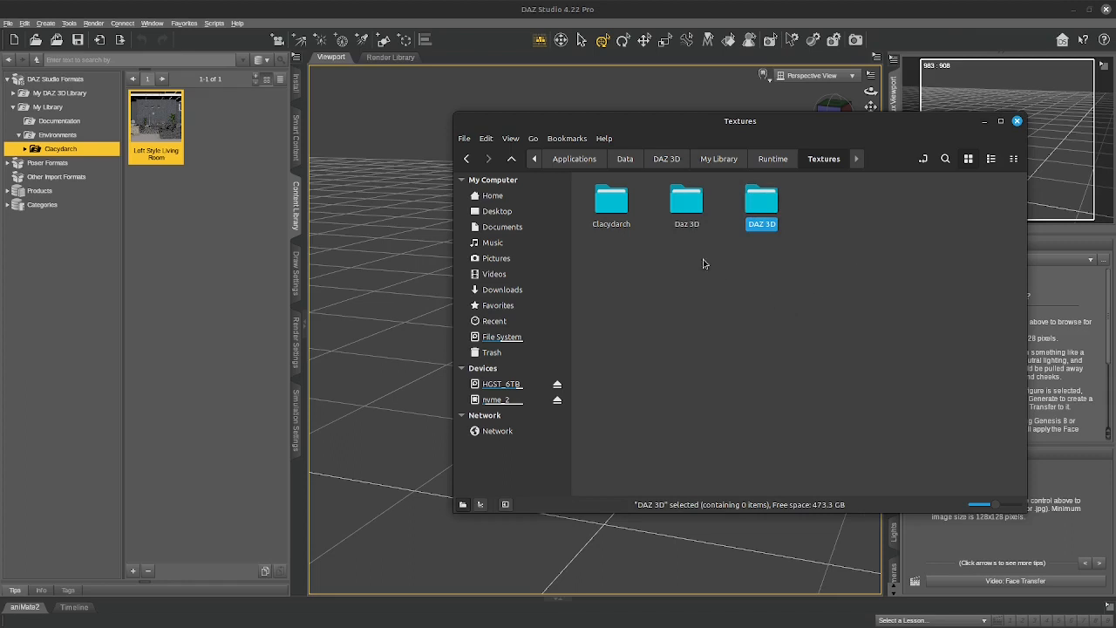
{"action": "left_click", "coordinate": [691, 206]}
{"action": "left_click", "coordinate": [761, 223]}
{"action": "left_click", "coordinate": [754, 467]}
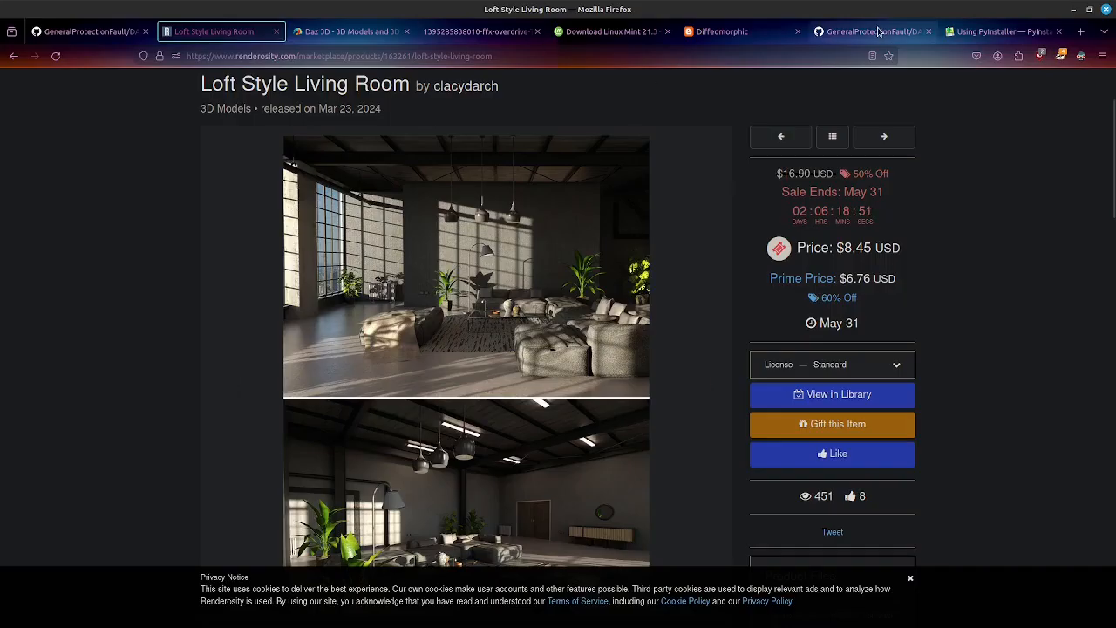
- View the DAZ-Studio-Linux-Case-Fix repository on GitHub in Firefox, including its readme introduction and releases
{"action": "left_click", "coordinate": [872, 32]}
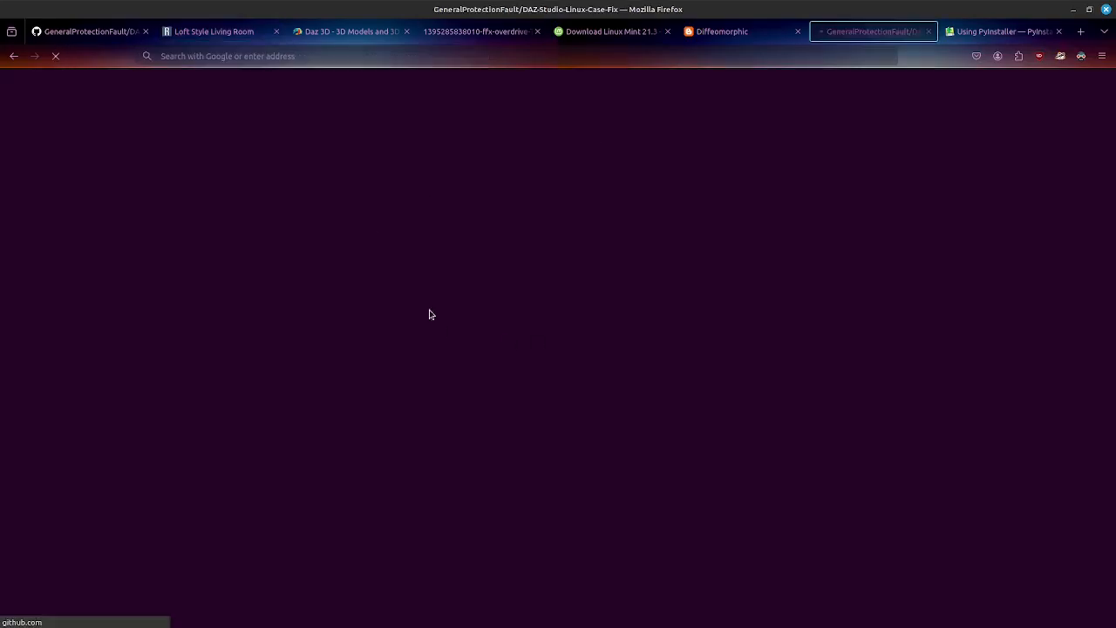
{"action": "scroll", "coordinate": [137, 250], "scroll_direction": "down", "scroll_amount": 2}
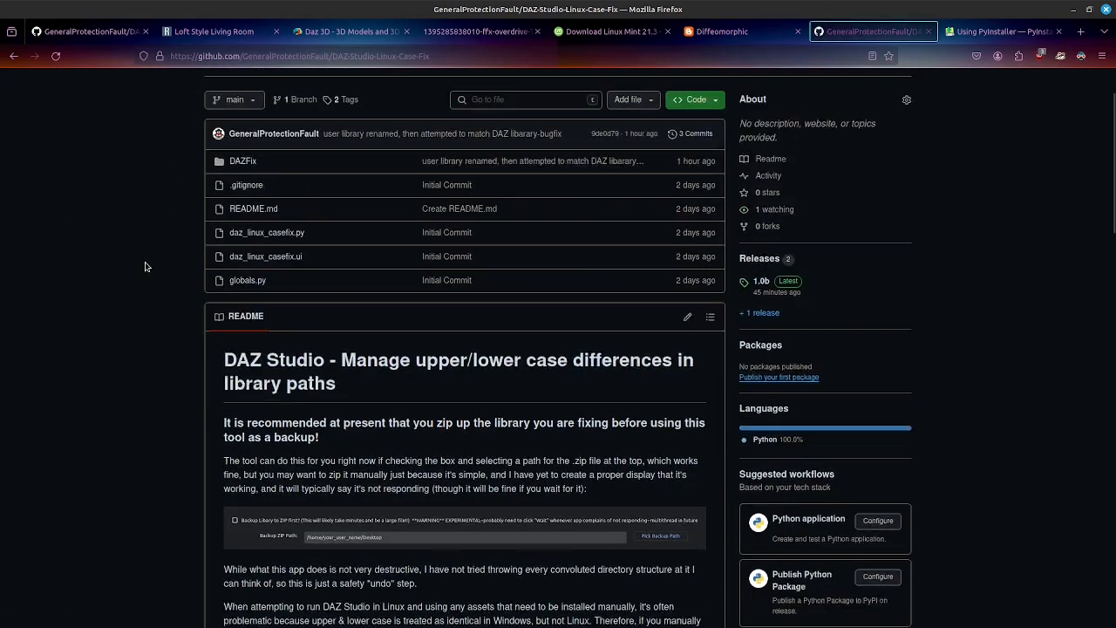
{"action": "scroll", "coordinate": [795, 319], "scroll_direction": "up", "scroll_amount": 1}
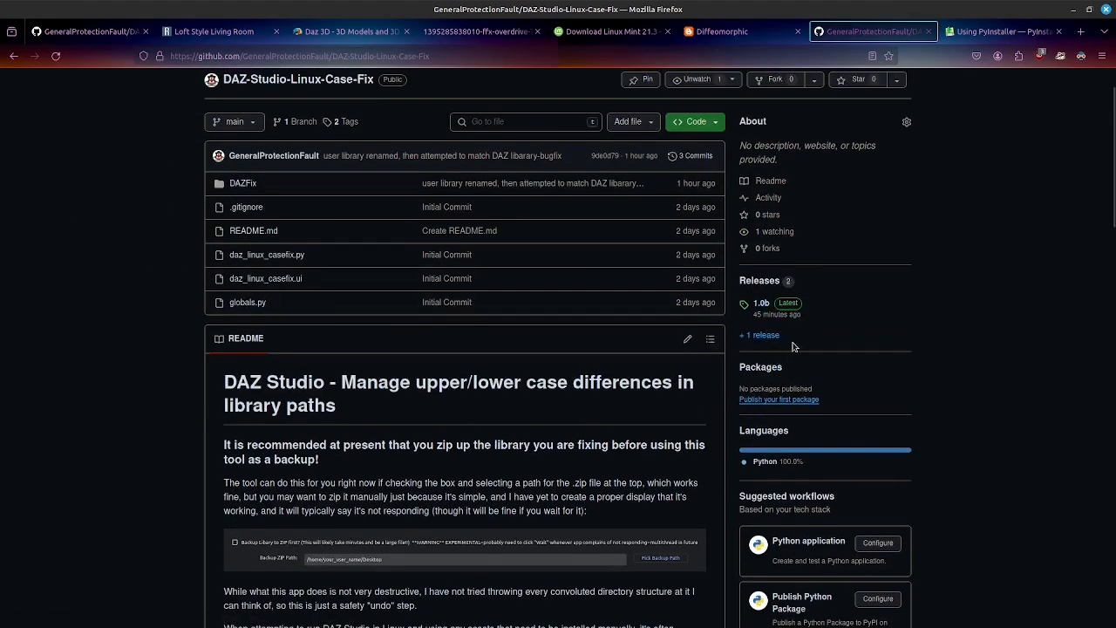
{"action": "scroll", "coordinate": [795, 349], "scroll_direction": "up", "scroll_amount": 1}
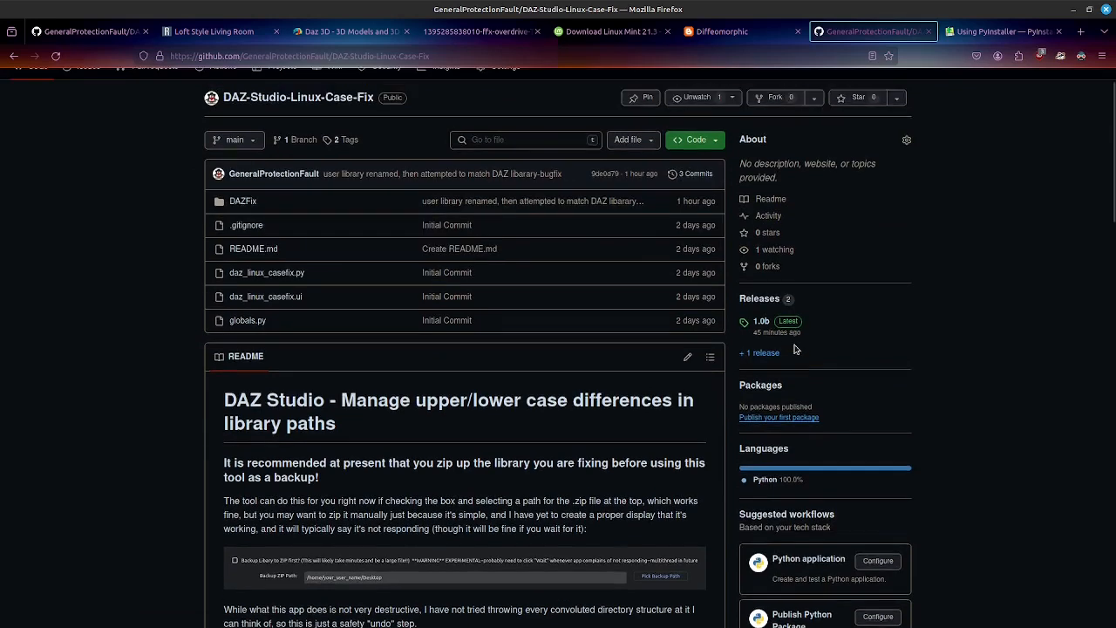
{"action": "scroll", "coordinate": [795, 349], "scroll_direction": "up", "scroll_amount": 2}
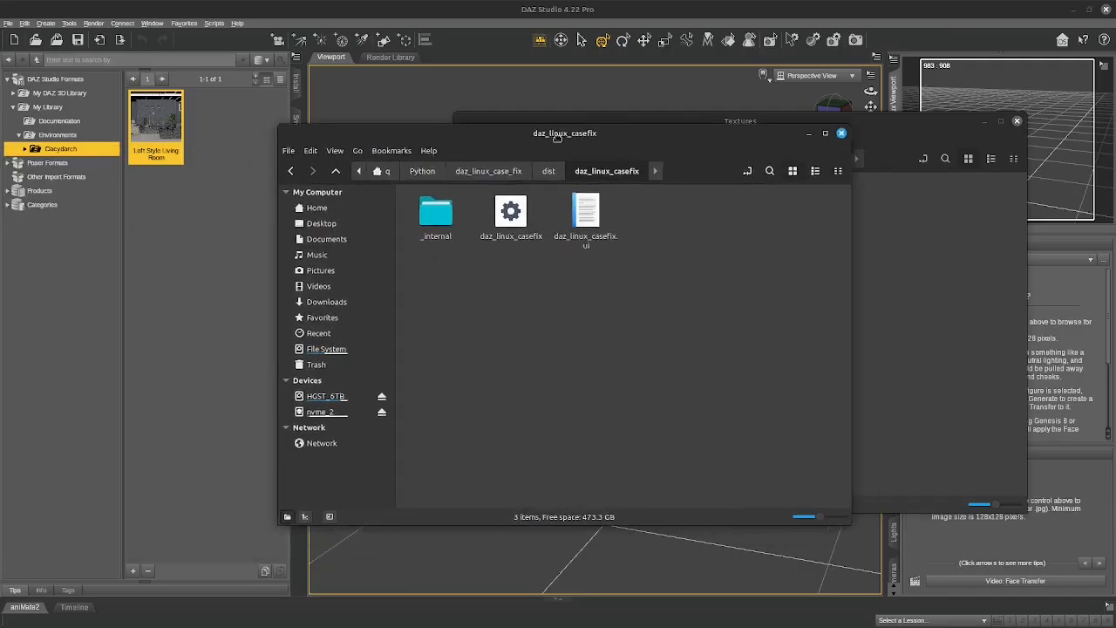
- Launch the daz_linux_casefix program from its dist folder and place its window clear of the Content Library
{"action": "double_click", "coordinate": [501, 205]}
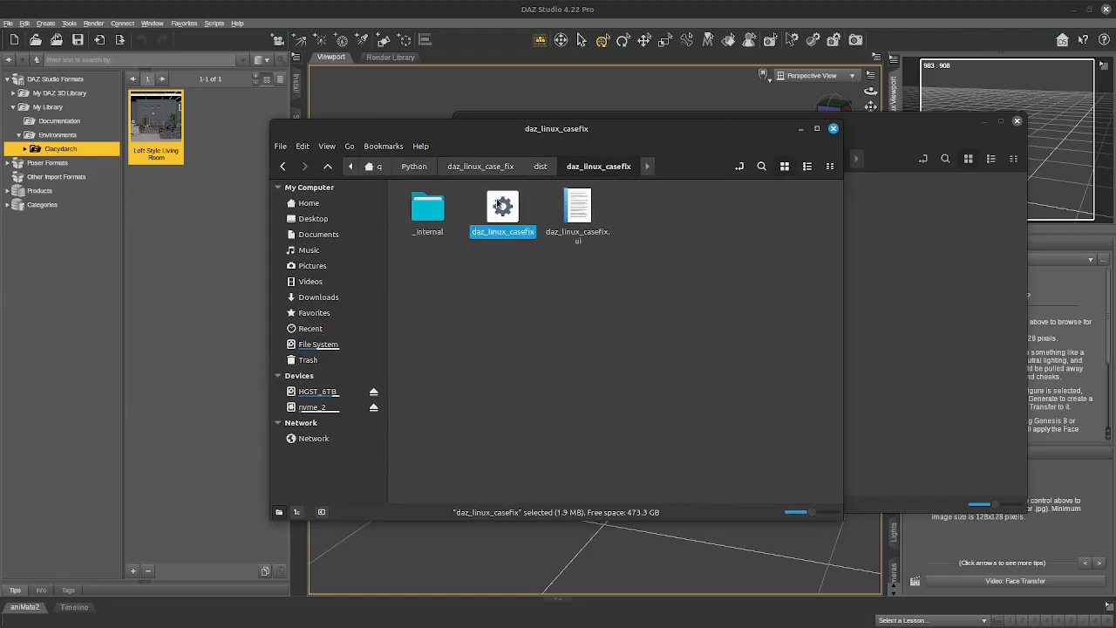
{"action": "left_click_drag", "start_coordinate": [544, 60], "coordinate": [640, 55]}
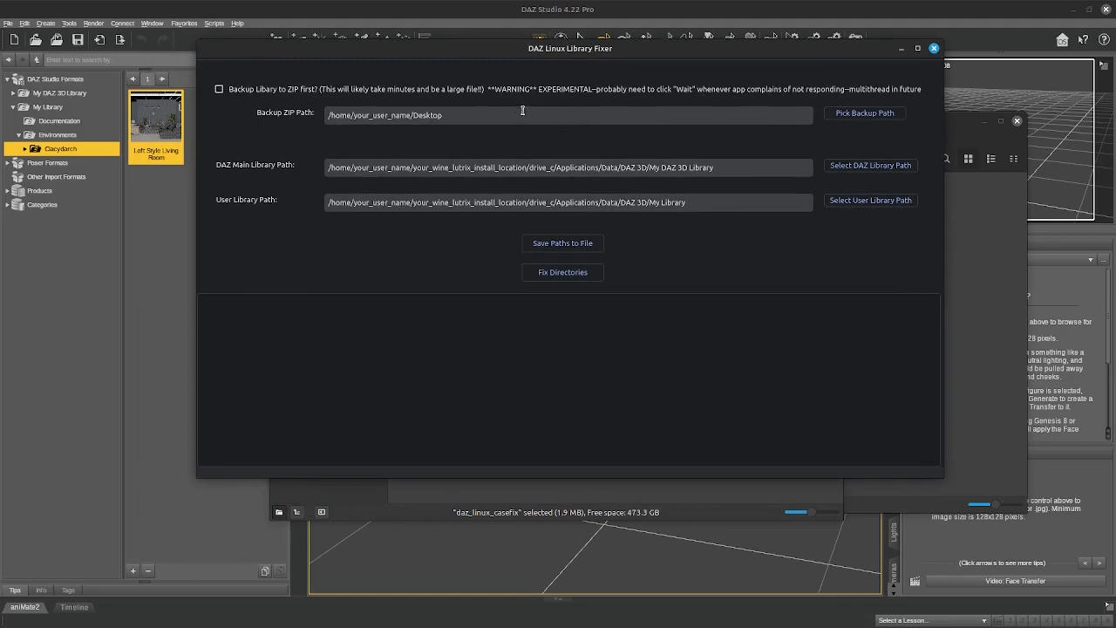
{"action": "left_click_drag", "start_coordinate": [493, 64], "coordinate": [623, 51]}
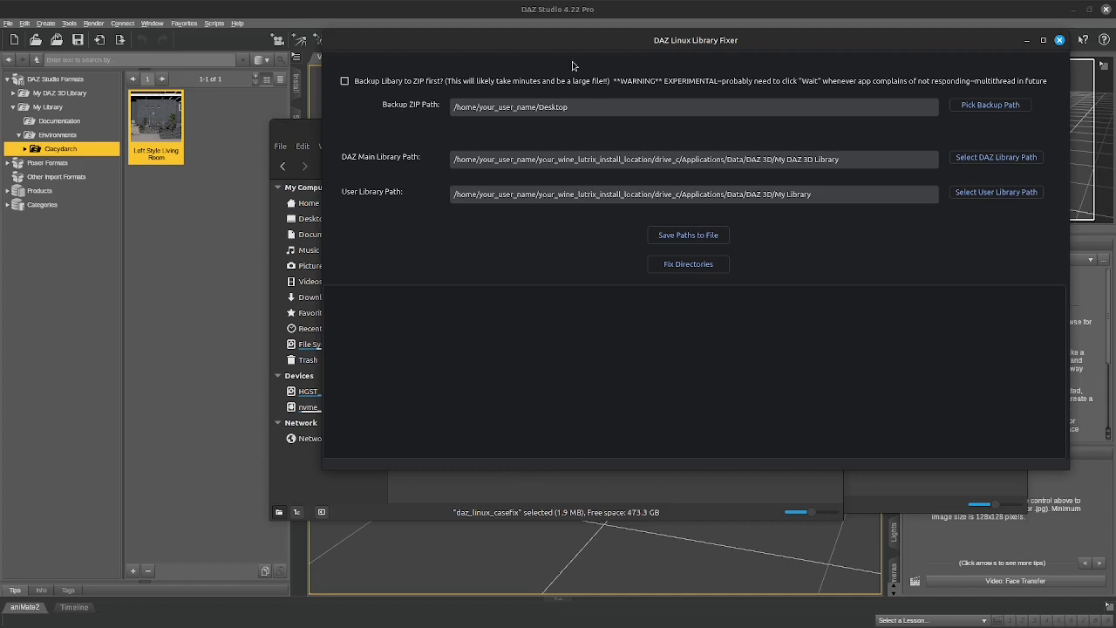
{"action": "left_click", "coordinate": [527, 84]}
{"action": "left_click_drag", "start_coordinate": [457, 193], "coordinate": [905, 197]}
{"action": "left_click", "coordinate": [565, 107]}
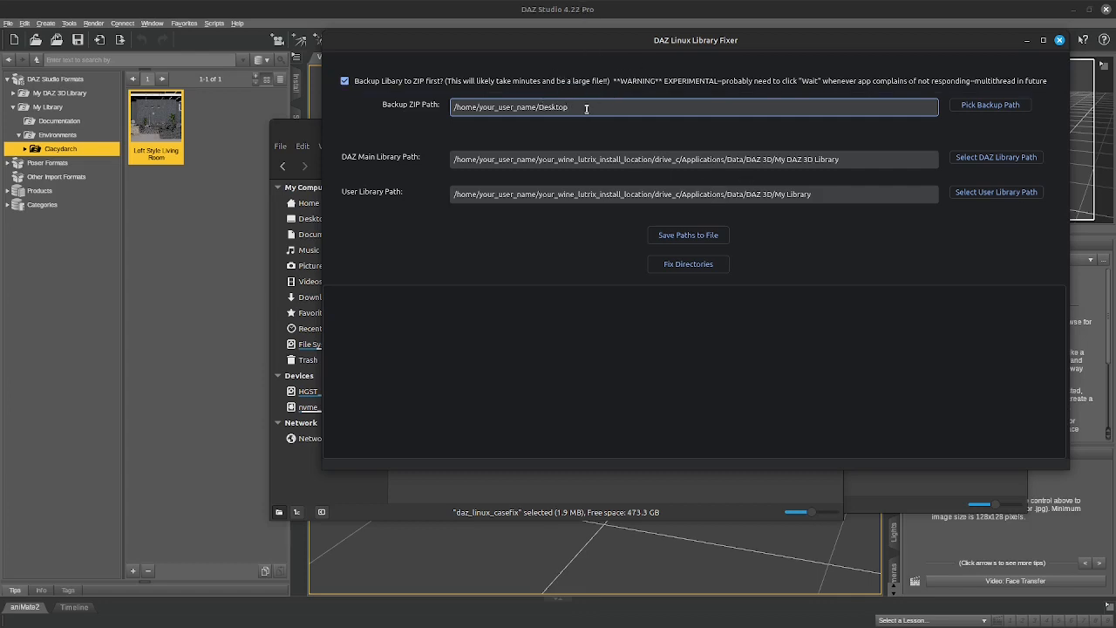
{"action": "left_click", "coordinate": [345, 82]}
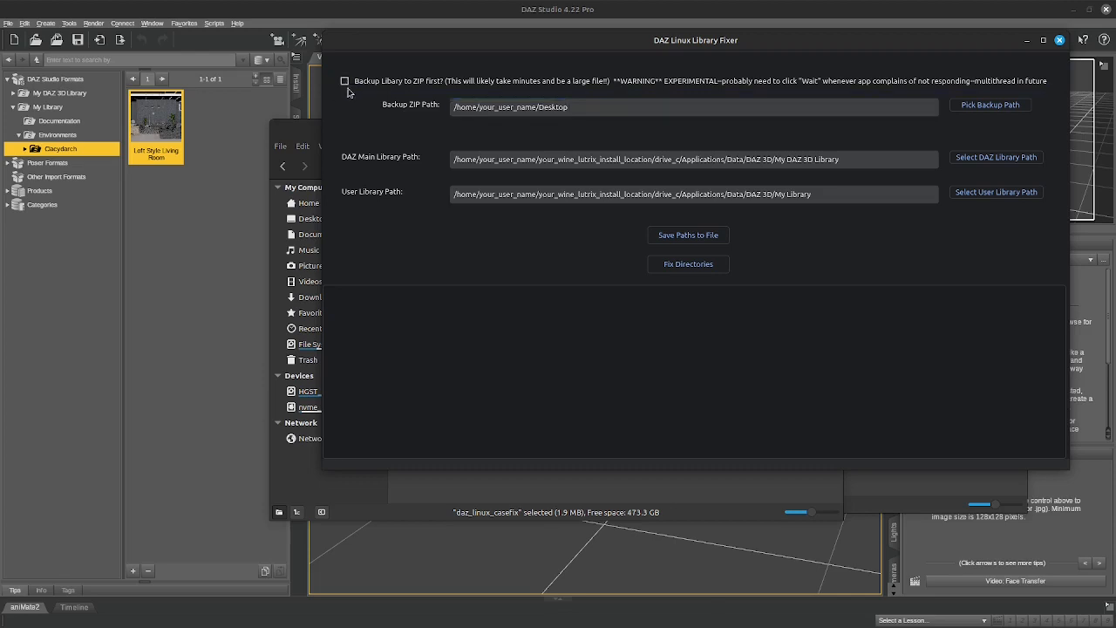
{"action": "left_click", "coordinate": [602, 114]}
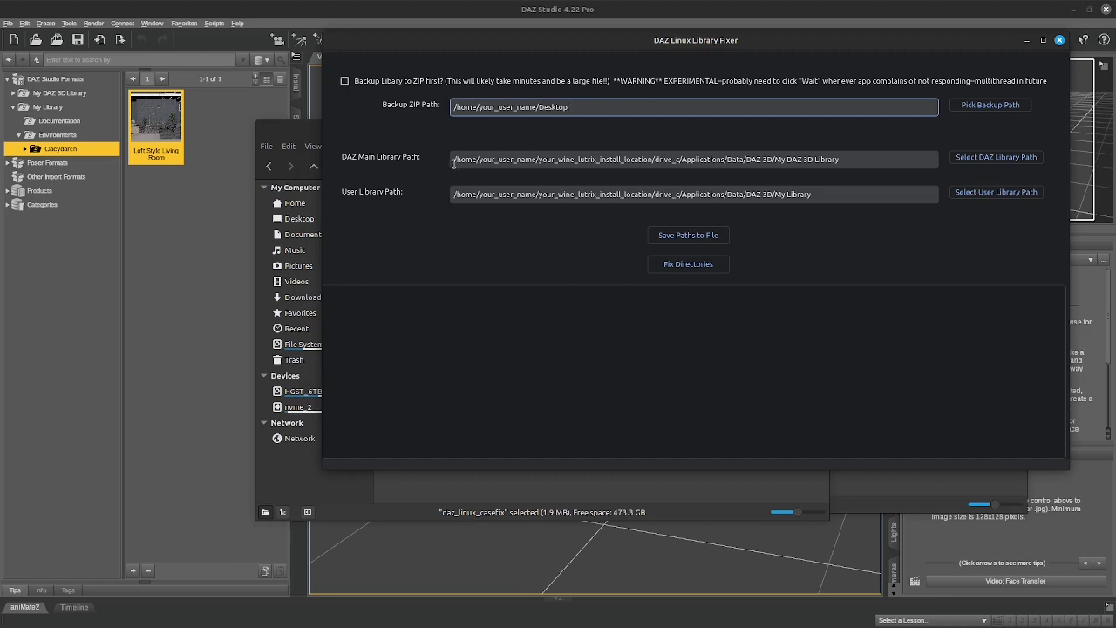
- Compare the main and user library paths in DAZ Linux Library Fixer with the My DAZ 3D Library and My Library folders
{"action": "left_click_drag", "start_coordinate": [453, 164], "coordinate": [835, 179]}
{"action": "left_click_drag", "start_coordinate": [306, 132], "coordinate": [0, 140]}
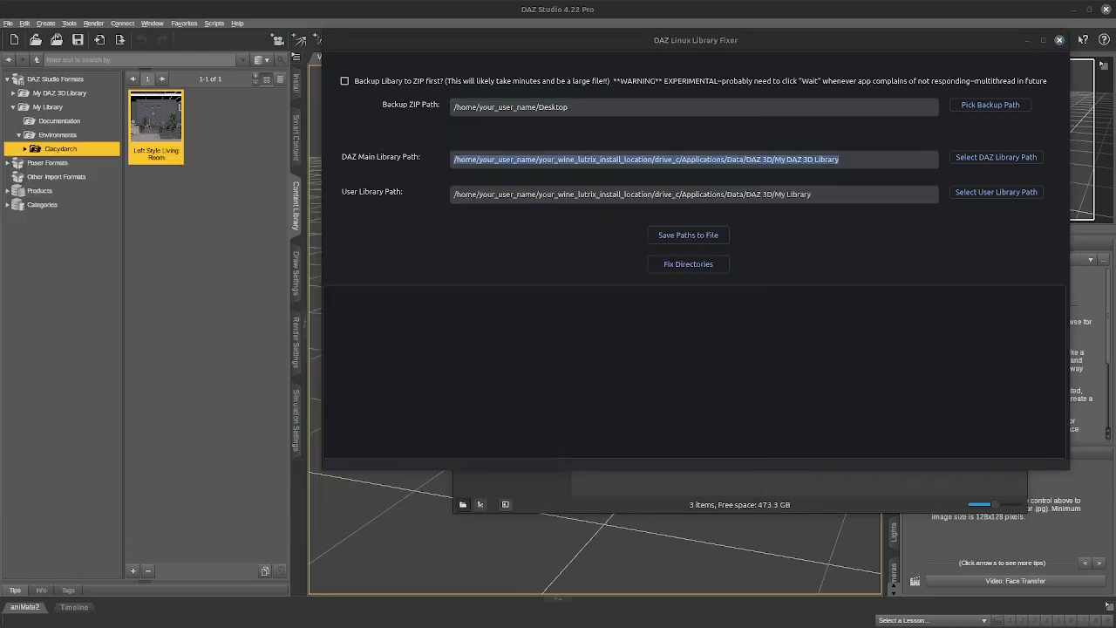
{"action": "key", "text": "alt+Tab"}
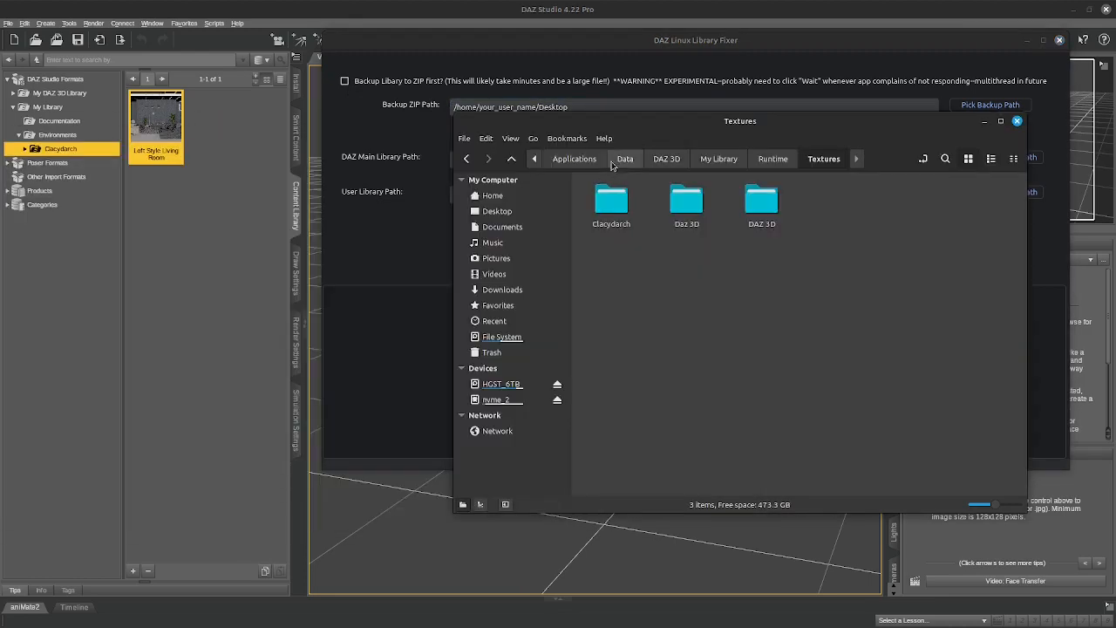
{"action": "left_click", "coordinate": [668, 159]}
{"action": "double_click", "coordinate": [686, 207]}
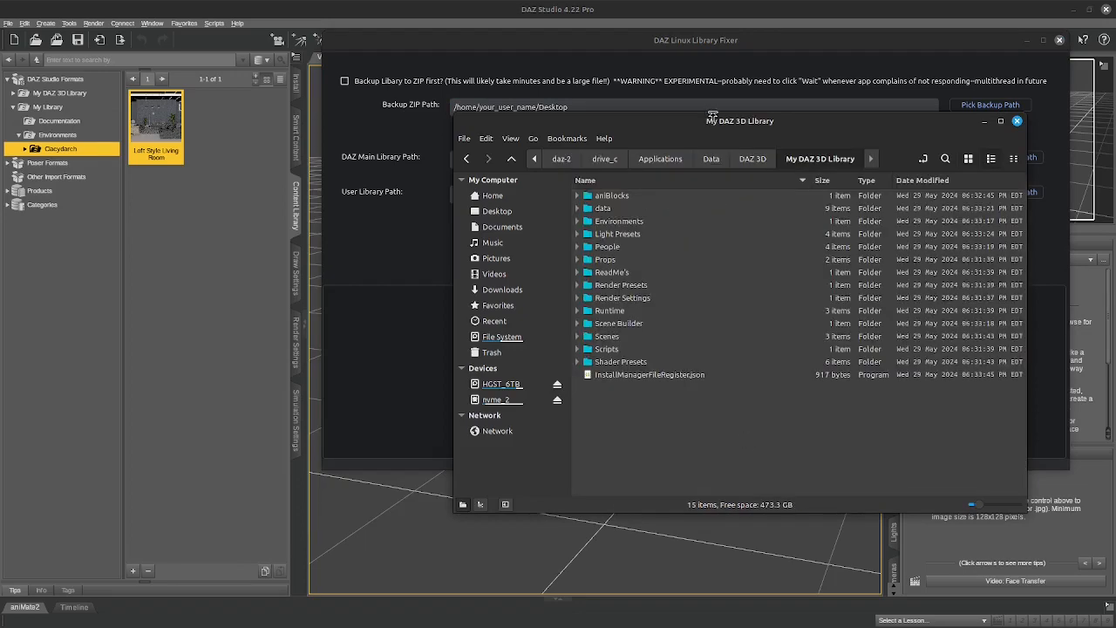
{"action": "left_click_drag", "start_coordinate": [687, 122], "coordinate": [730, 192]}
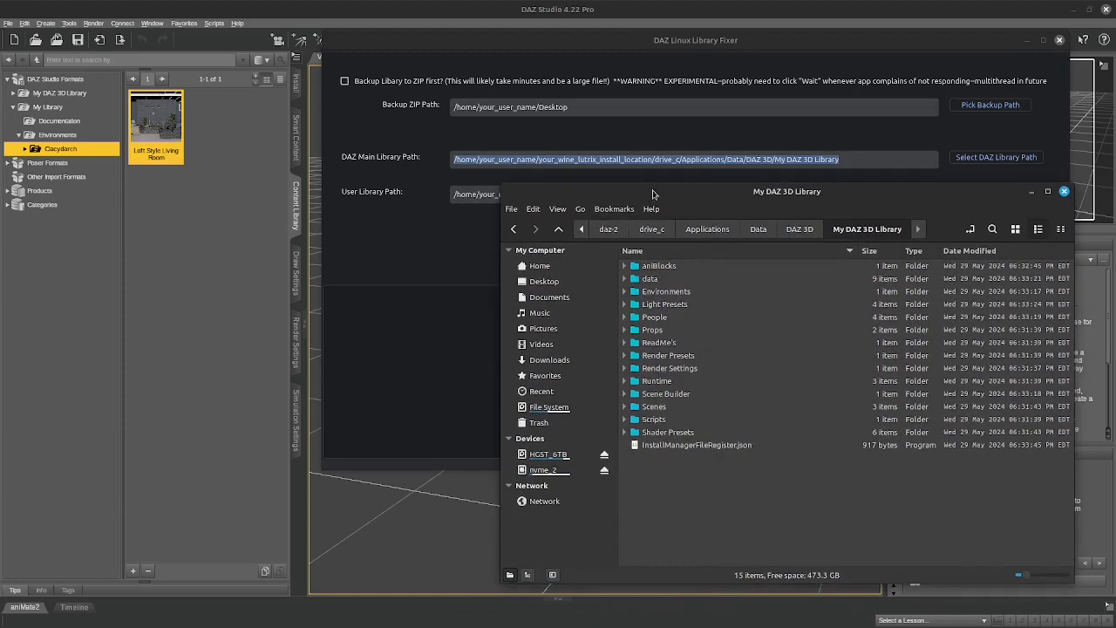
{"action": "left_click_drag", "start_coordinate": [656, 194], "coordinate": [629, 220]}
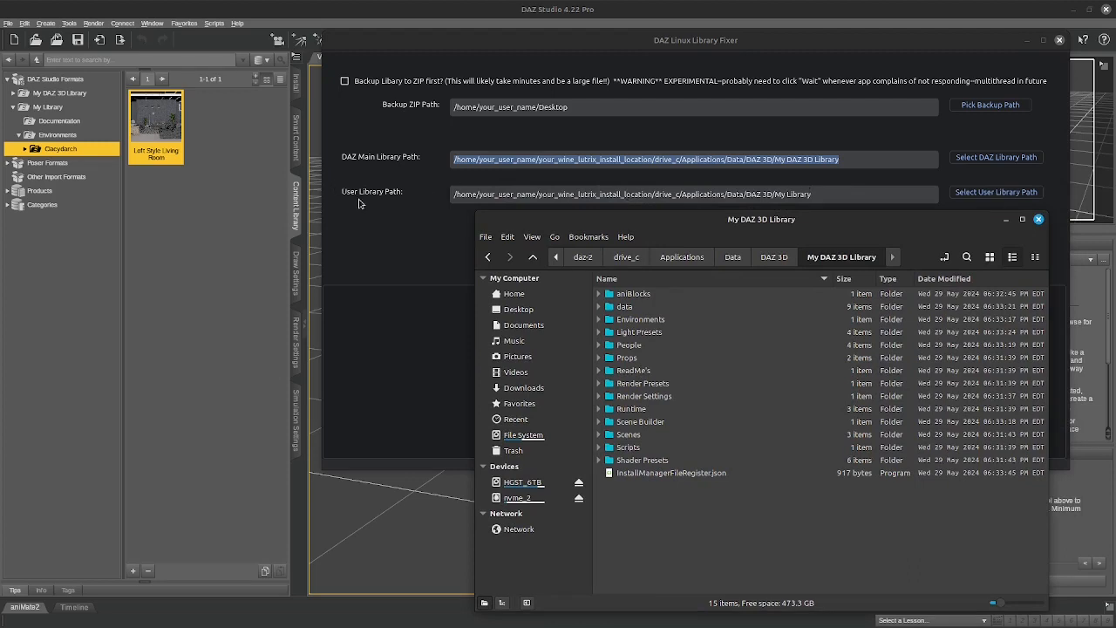
{"action": "left_click", "coordinate": [775, 258]}
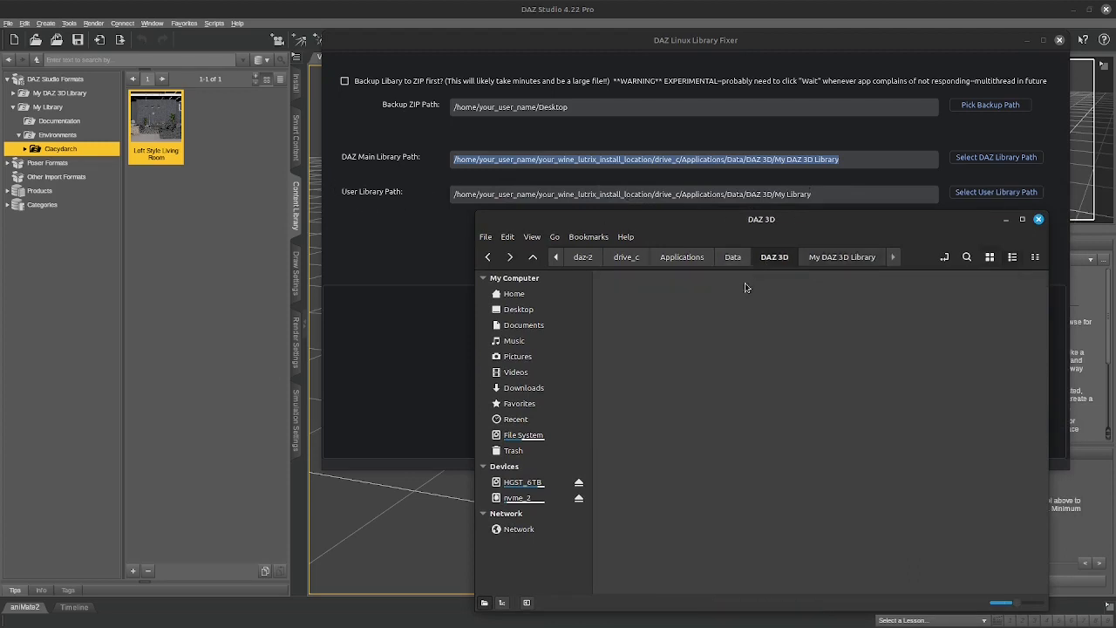
{"action": "left_click", "coordinate": [783, 312]}
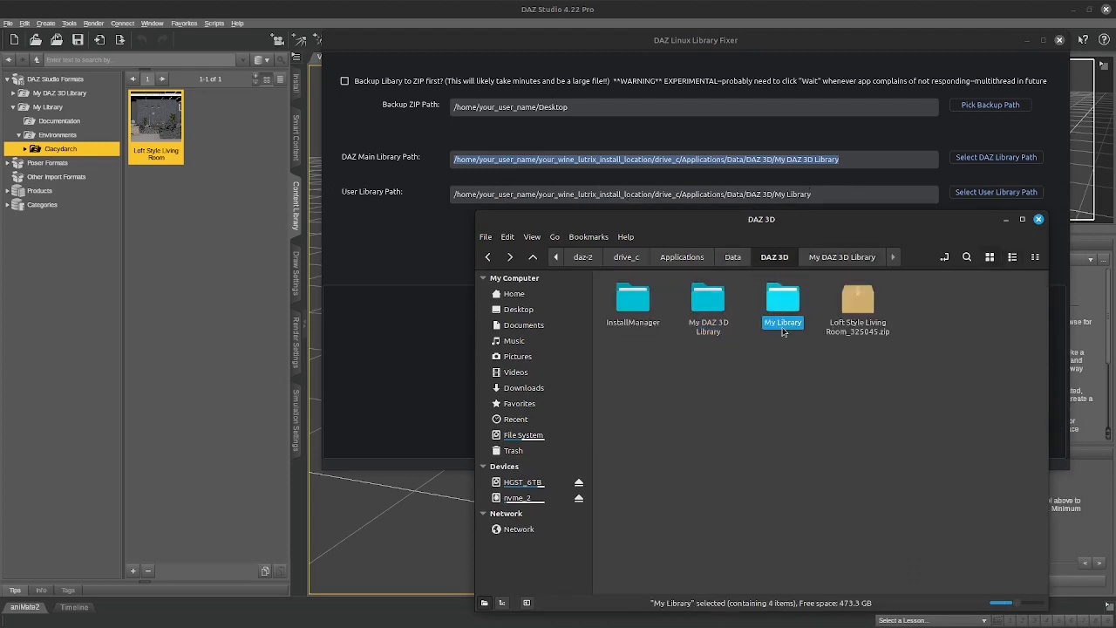
{"action": "left_click", "coordinate": [855, 156]}
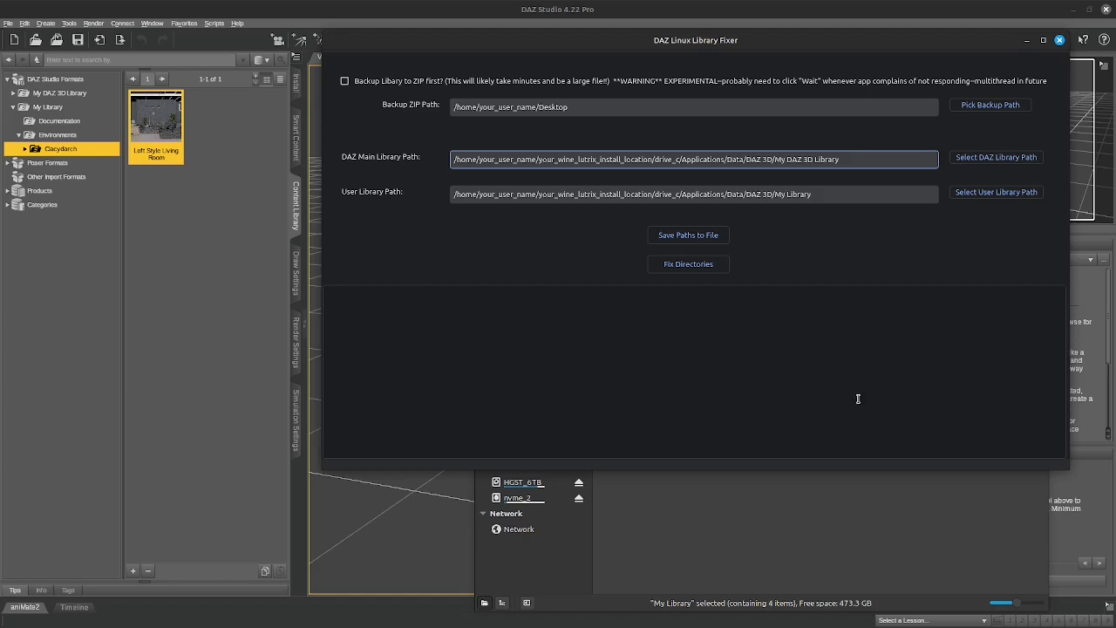
- Create a new folder with the default name inside the DAZ 3D folder of My Library's Runtime/Textures
{"action": "left_click", "coordinate": [851, 580]}
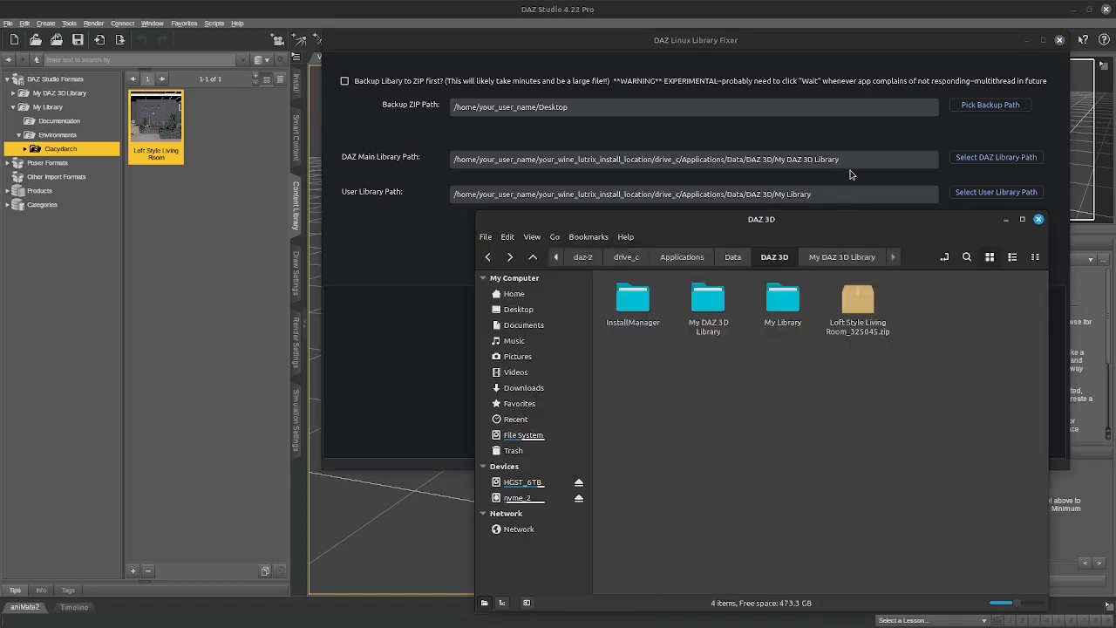
{"action": "double_click", "coordinate": [790, 313]}
{"action": "double_click", "coordinate": [858, 301]}
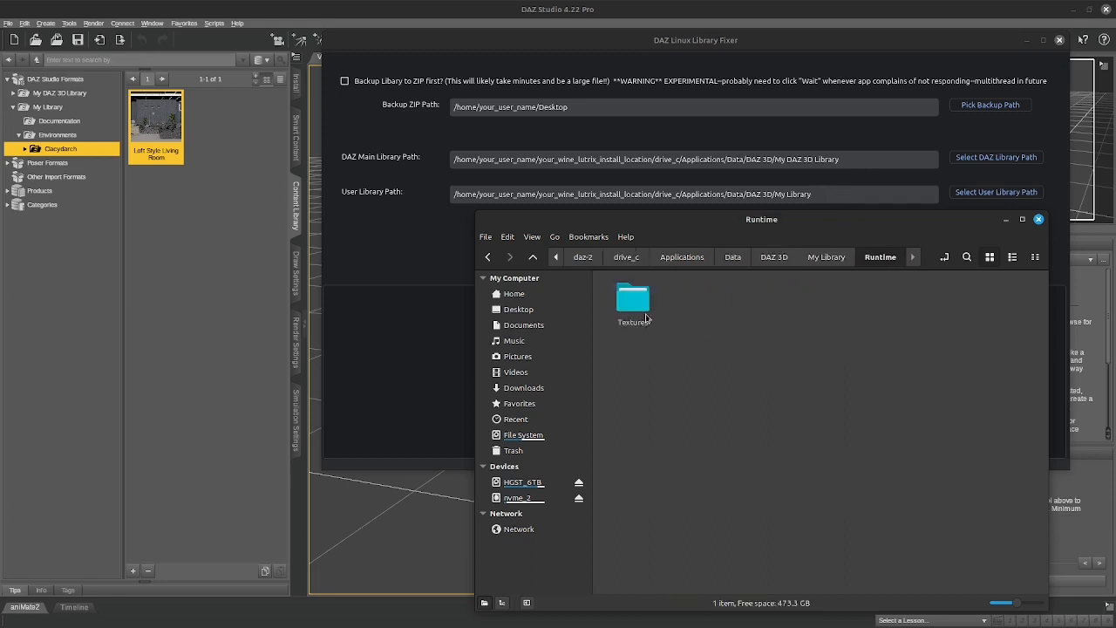
{"action": "double_click", "coordinate": [633, 301]}
{"action": "left_click", "coordinate": [708, 301]}
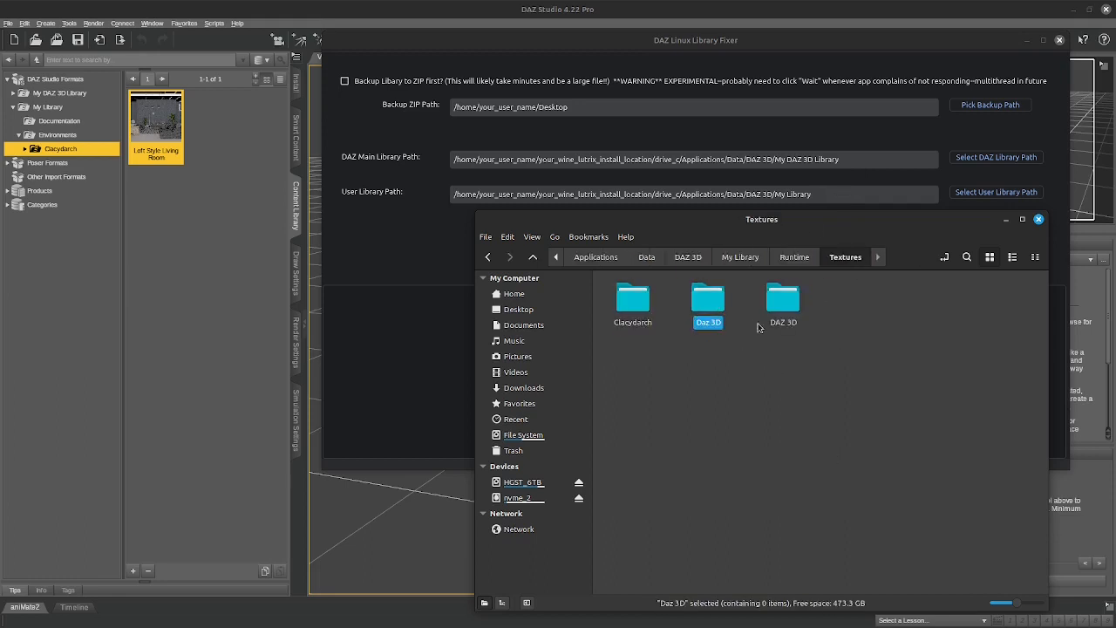
{"action": "double_click", "coordinate": [792, 314]}
{"action": "key", "text": "ctrl+shift+n"}
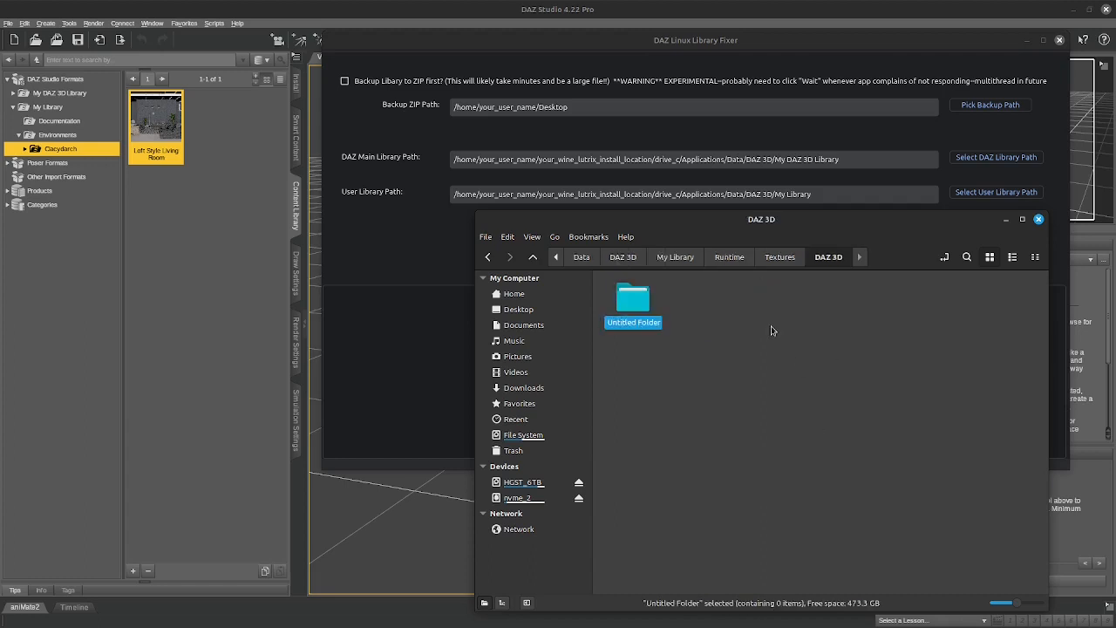
- Create an empty document inside the neighbouring Daz 3D folder, and return to the DAZ Linux Library Fixer window
{"action": "left_click", "coordinate": [779, 256]}
{"action": "double_click", "coordinate": [708, 301]}
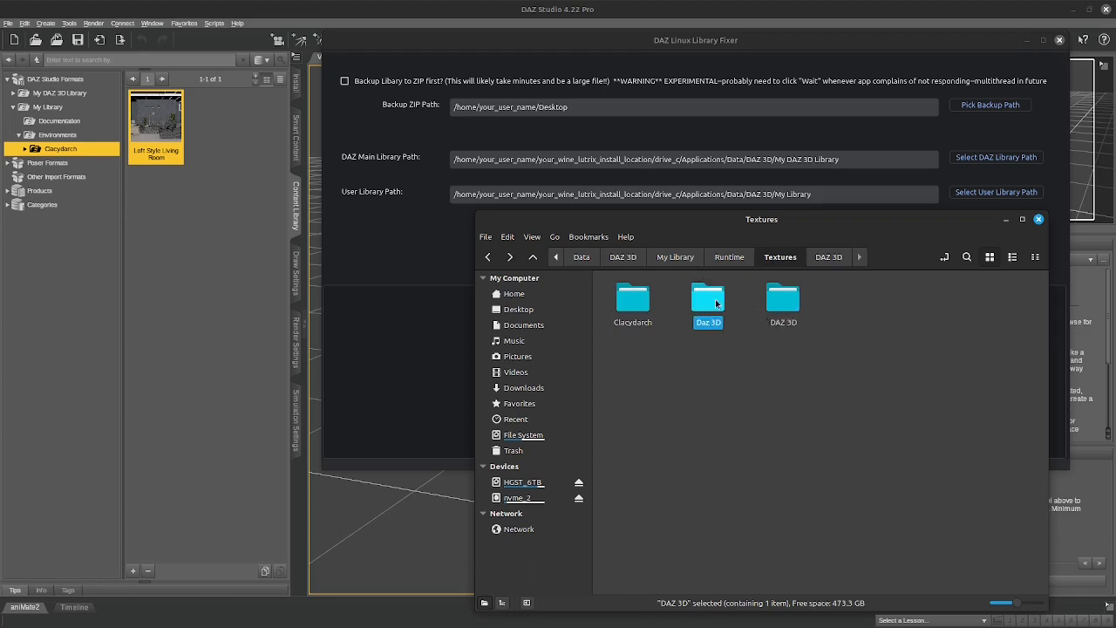
{"action": "right_click", "coordinate": [707, 394]}
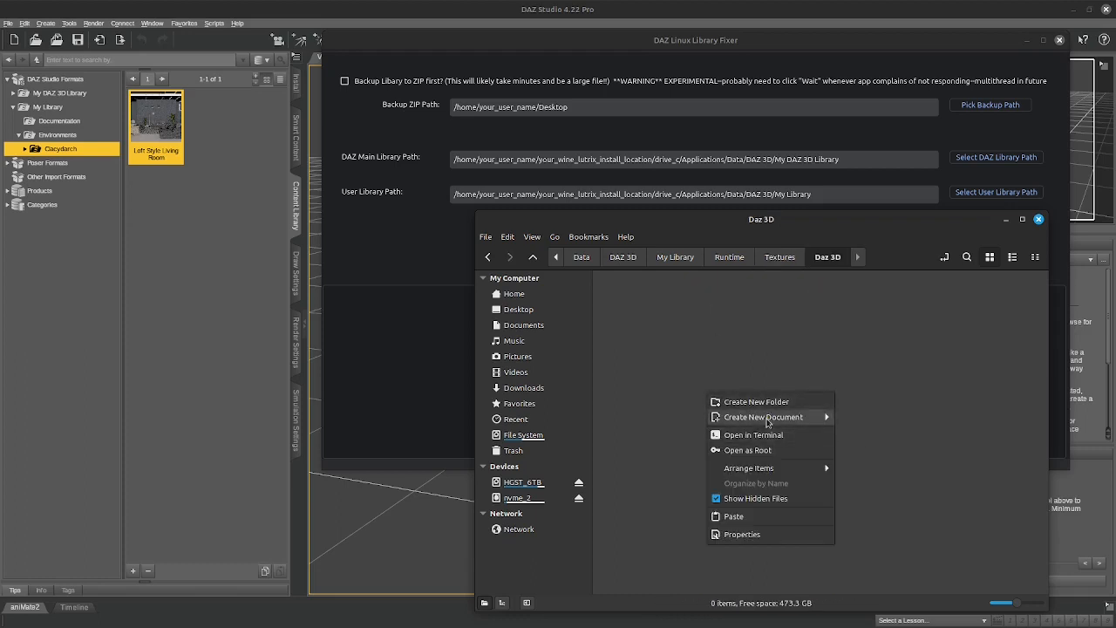
{"action": "mouse_move", "coordinate": [769, 418]}
{"action": "left_click", "coordinate": [882, 435]}
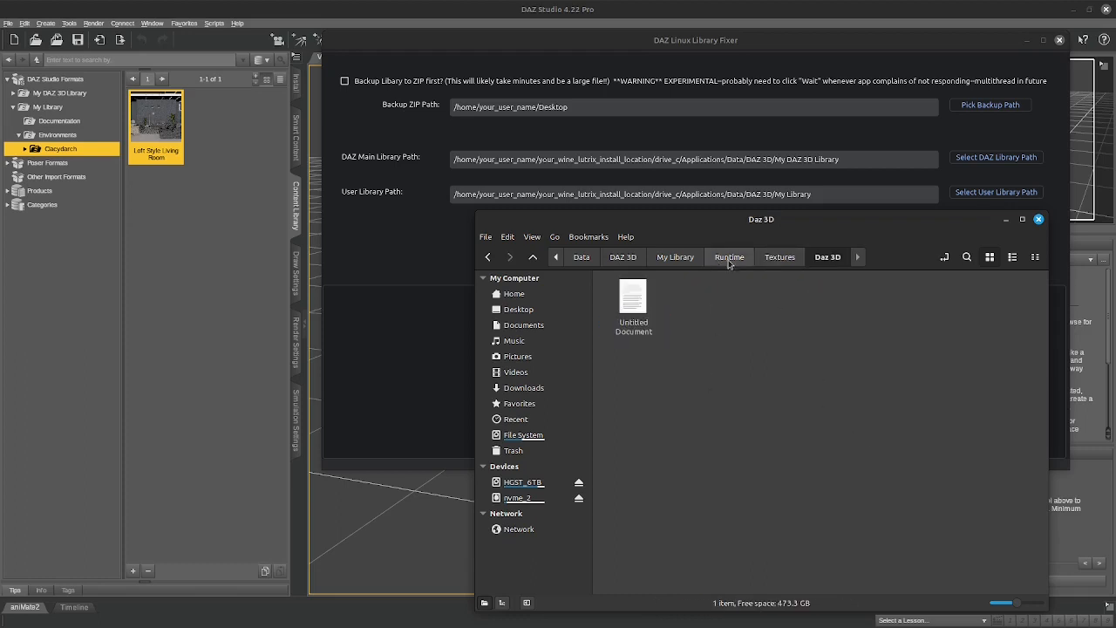
{"action": "left_click", "coordinate": [778, 257]}
{"action": "left_click", "coordinate": [769, 406]}
{"action": "left_click", "coordinate": [790, 155]}
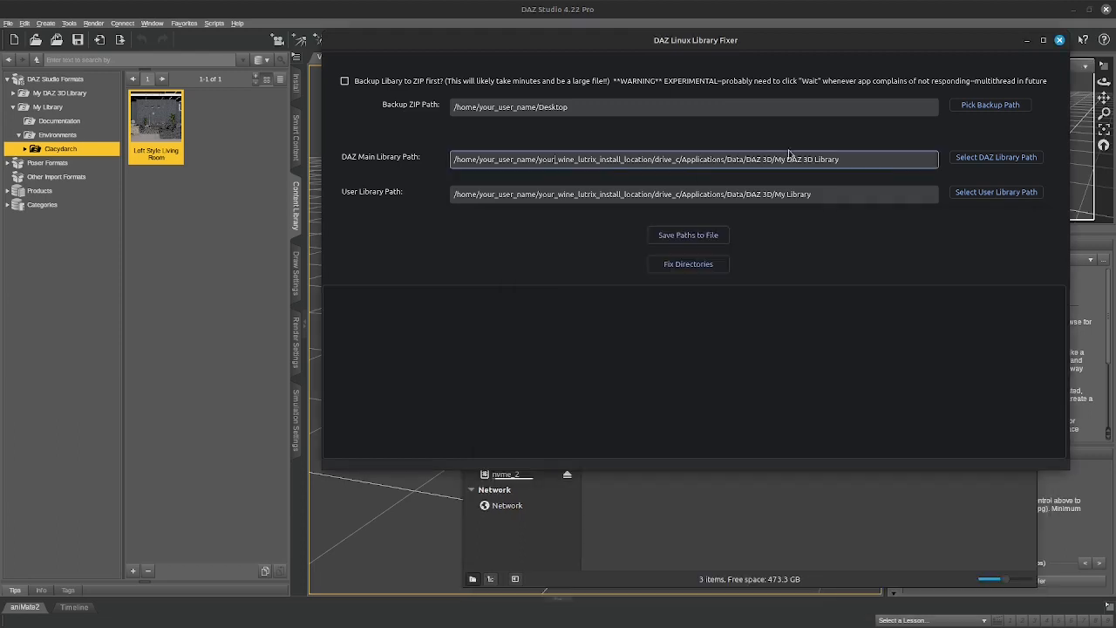
- Review the placeholder DAZ main and user library paths, and close the DAZ Linux Library Fixer window
{"action": "left_click_drag", "start_coordinate": [861, 161], "coordinate": [451, 166]}
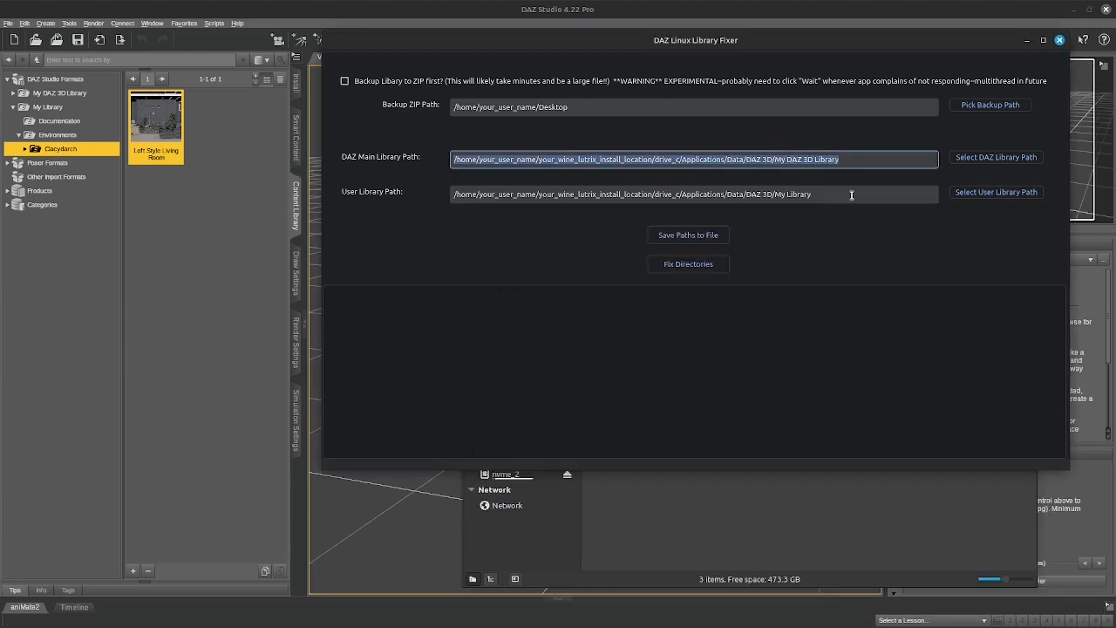
{"action": "left_click_drag", "start_coordinate": [852, 194], "coordinate": [421, 195]}
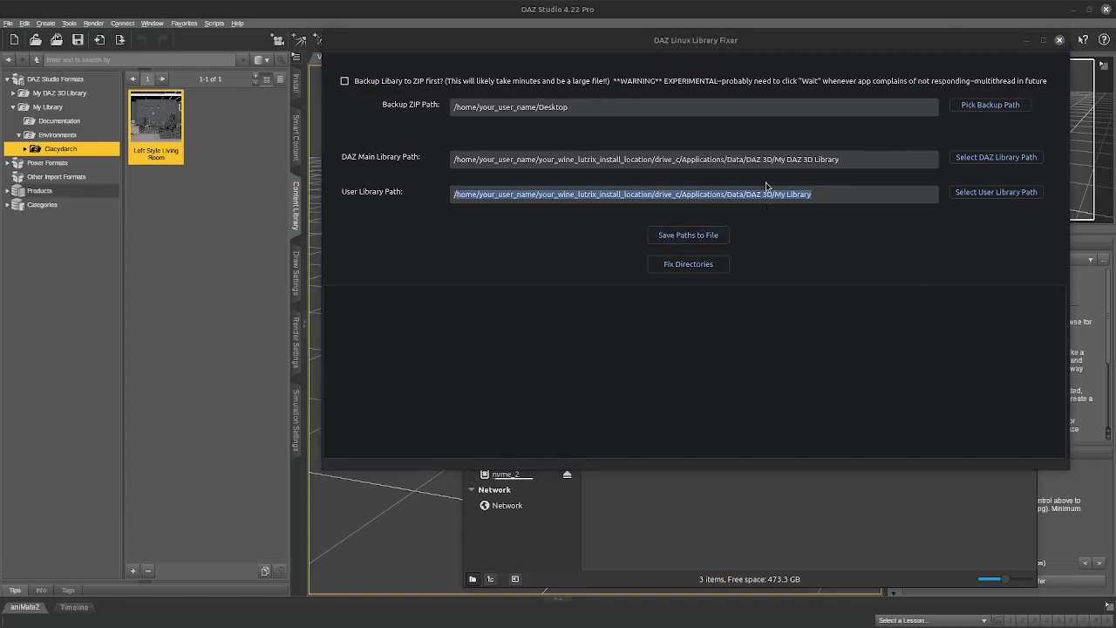
{"action": "left_click", "coordinate": [1060, 41]}
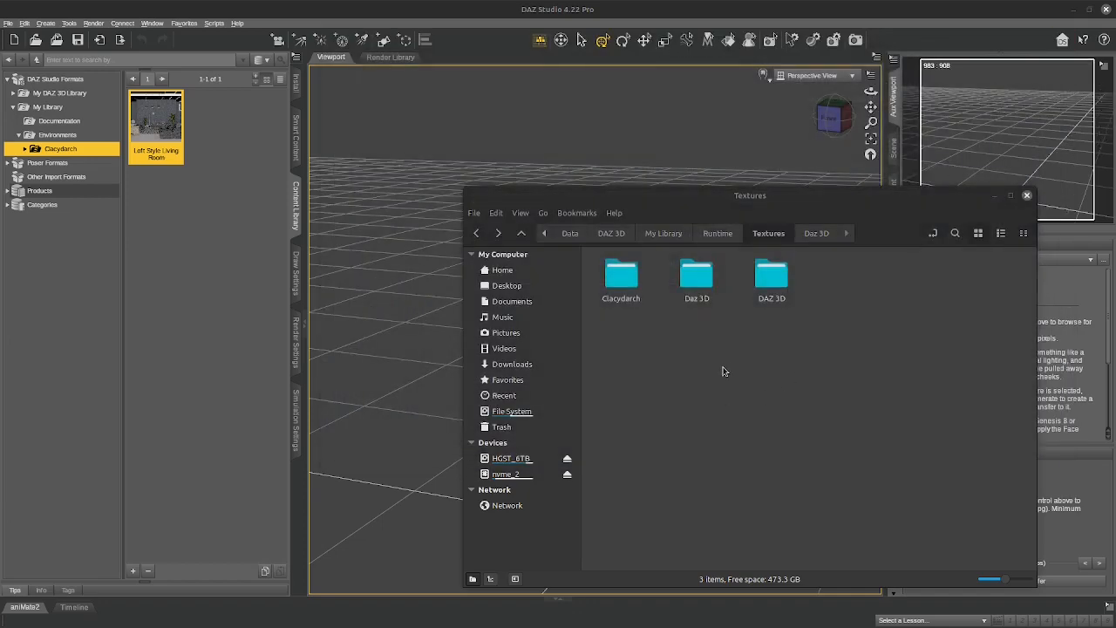
- Launch daz_linux_casefix again from the folder holding LibraryPaths.pkl, and move its window to the middle of the screen
{"action": "key", "text": "alt+Tab"}
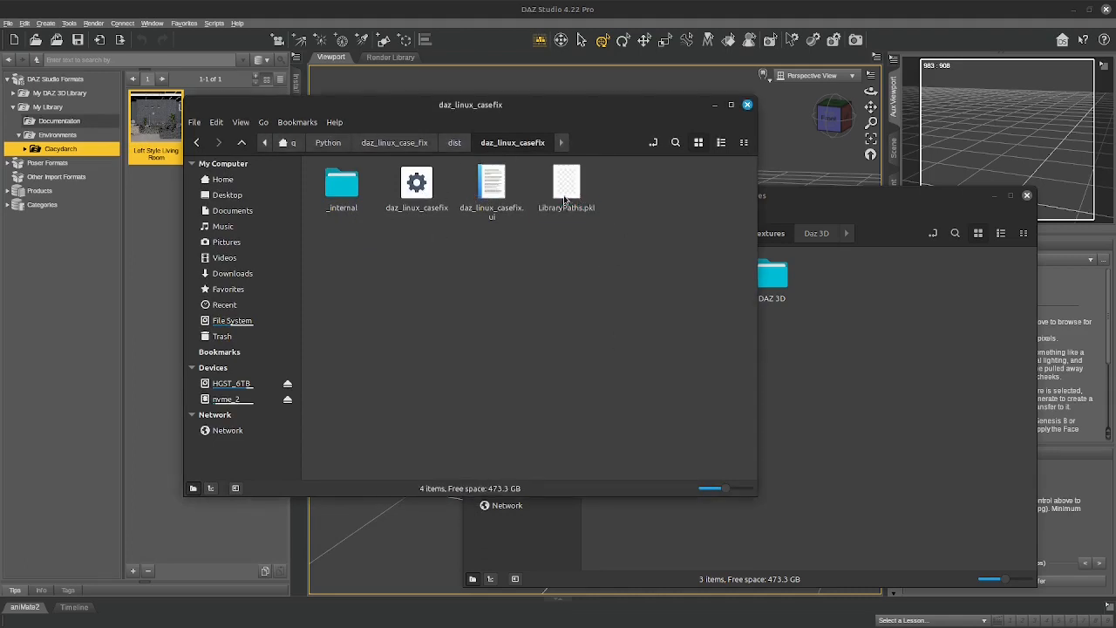
{"action": "left_click", "coordinate": [564, 201]}
{"action": "double_click", "coordinate": [411, 197]}
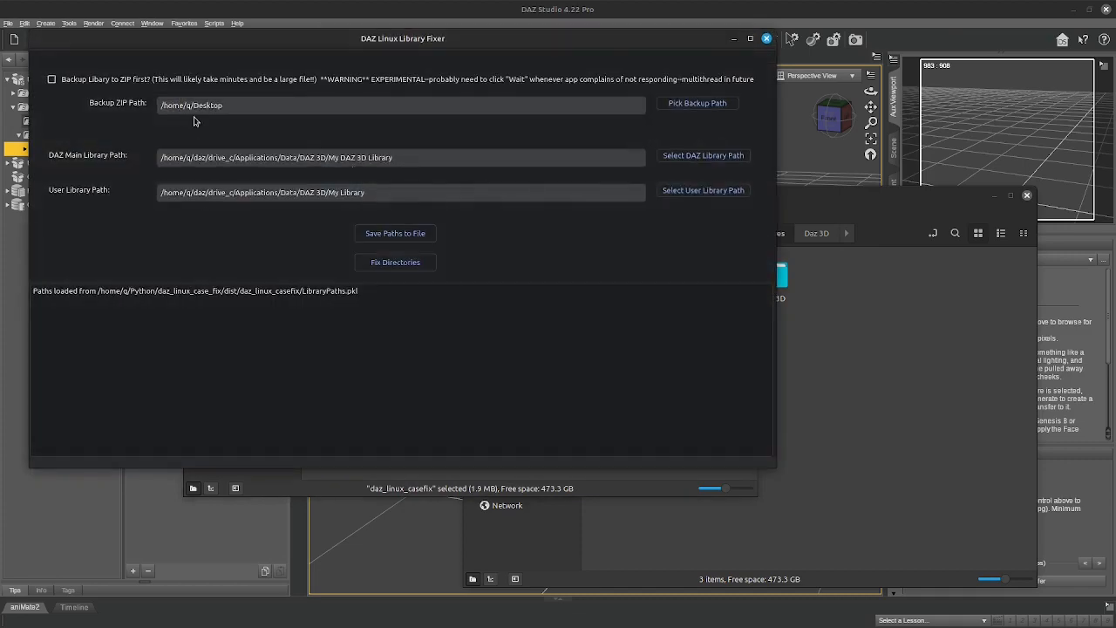
{"action": "left_click_drag", "start_coordinate": [490, 41], "coordinate": [635, 42]}
{"action": "left_click", "coordinate": [927, 349]}
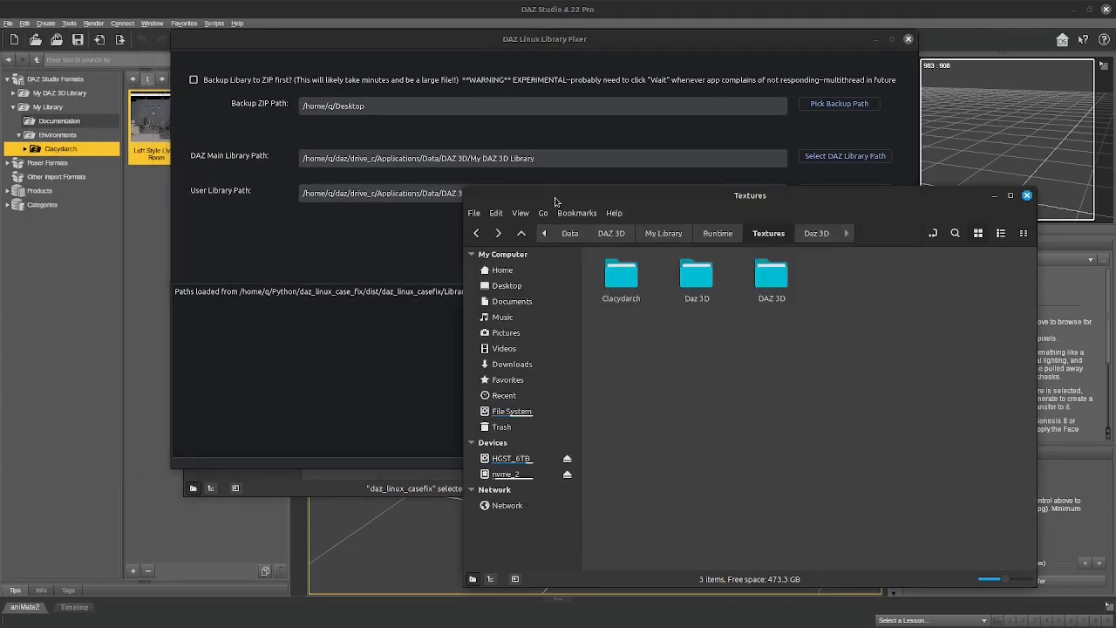
{"action": "left_click", "coordinate": [365, 221]}
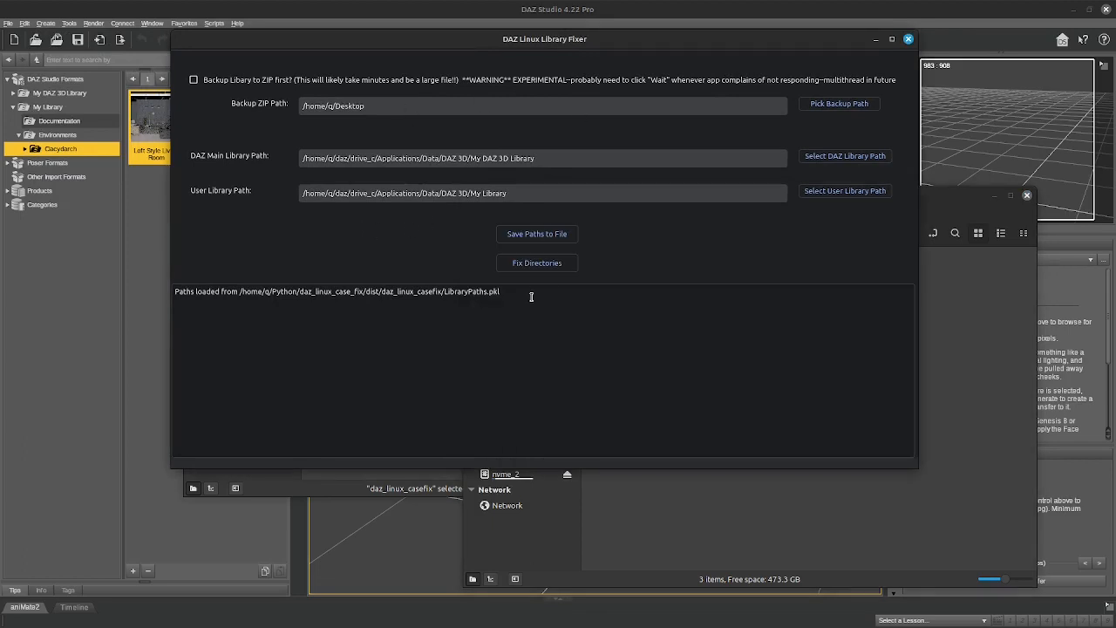
- Run the directory fix with the library paths loaded from file, and check My Library's Textures folder
{"action": "left_click", "coordinate": [524, 266]}
{"action": "left_click", "coordinate": [796, 501]}
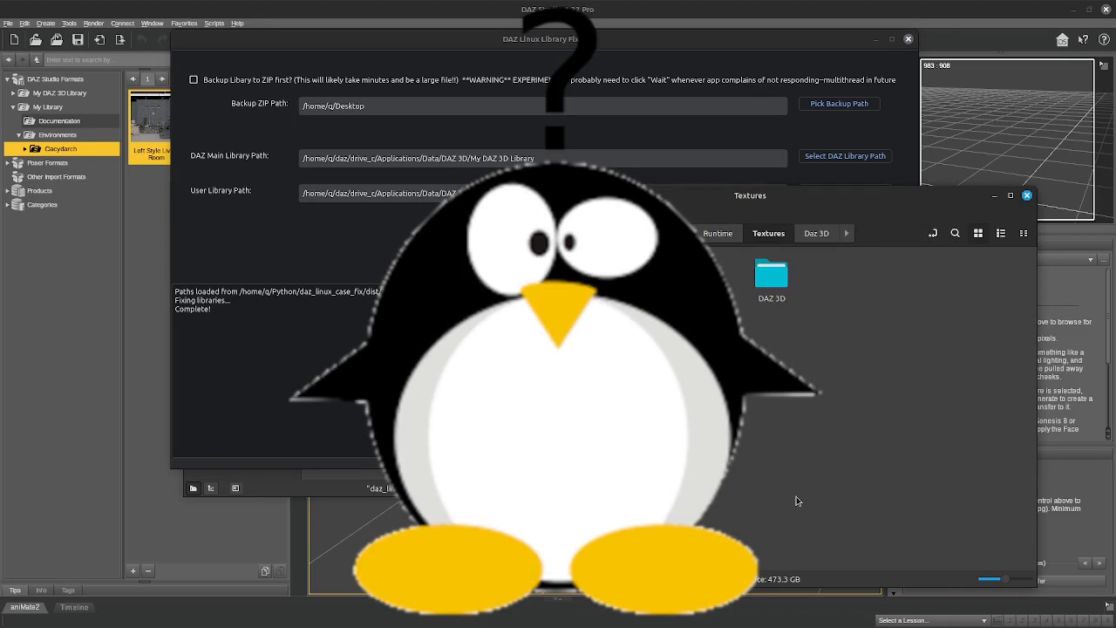
{"action": "left_click", "coordinate": [421, 408]}
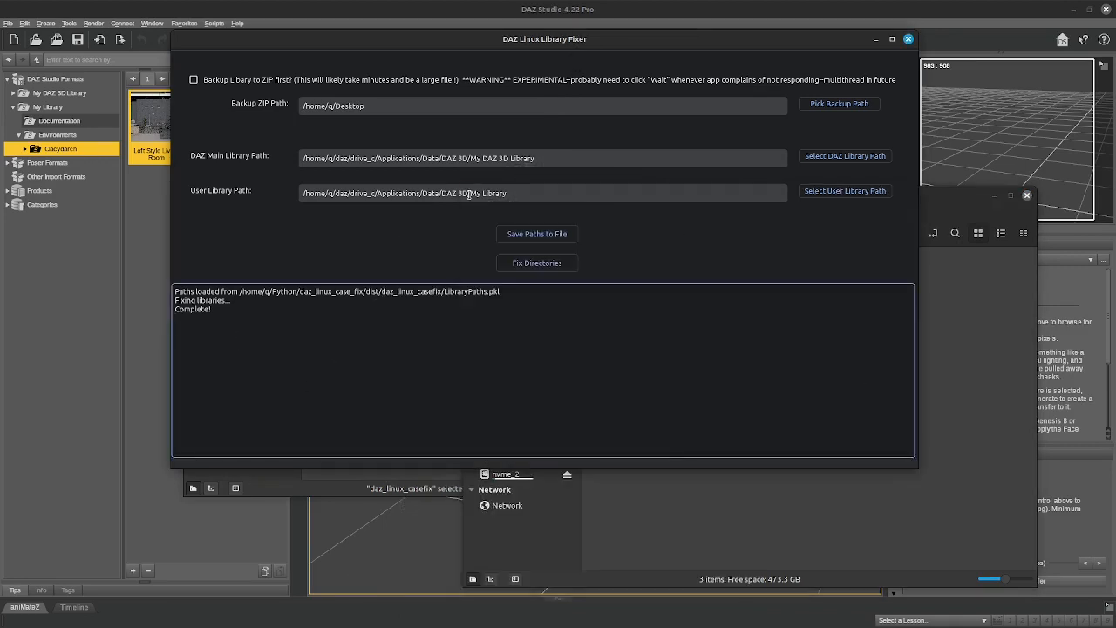
- Change the daz folder to daz-2 in both the main and user library paths, and run the directory fix
{"action": "left_click", "coordinate": [349, 158]}
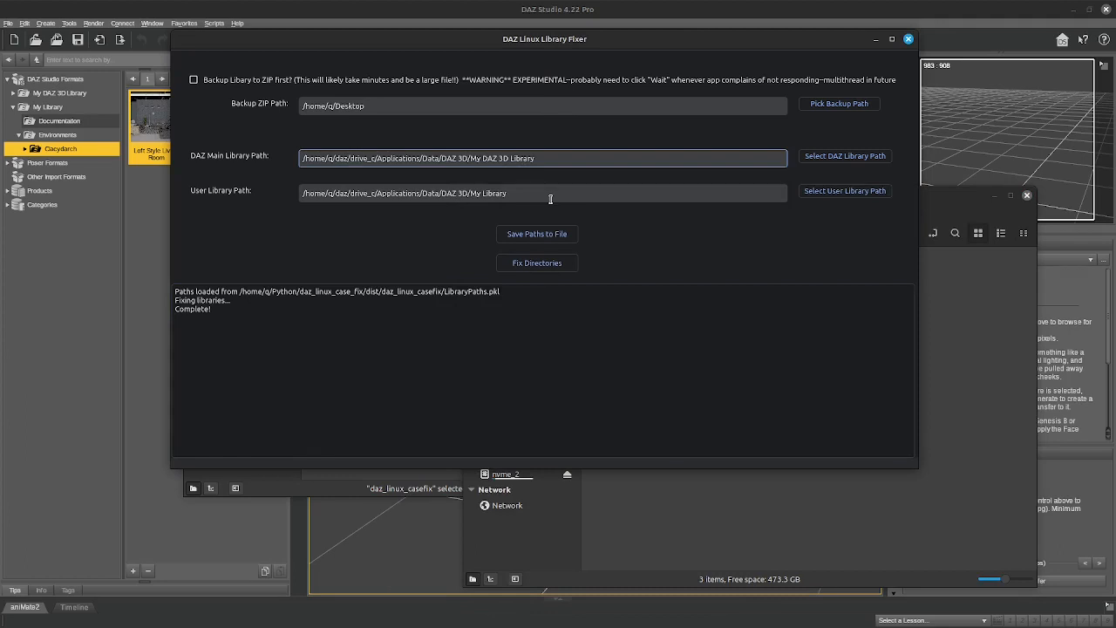
{"action": "type", "text": "-2"}
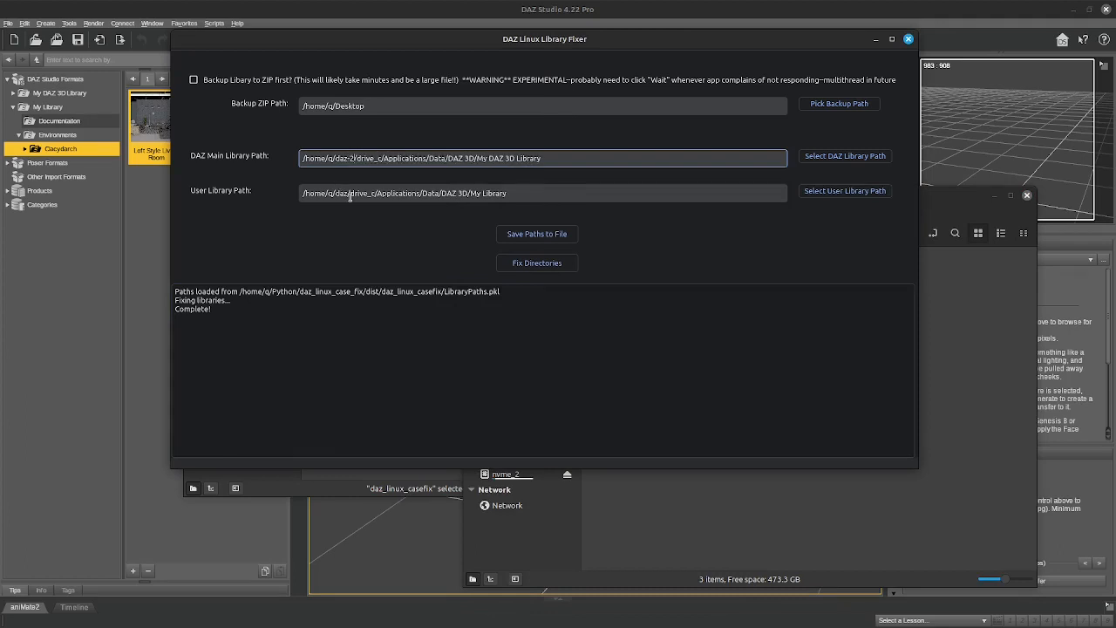
{"action": "left_click", "coordinate": [349, 194]}
{"action": "type", "text": "-2"}
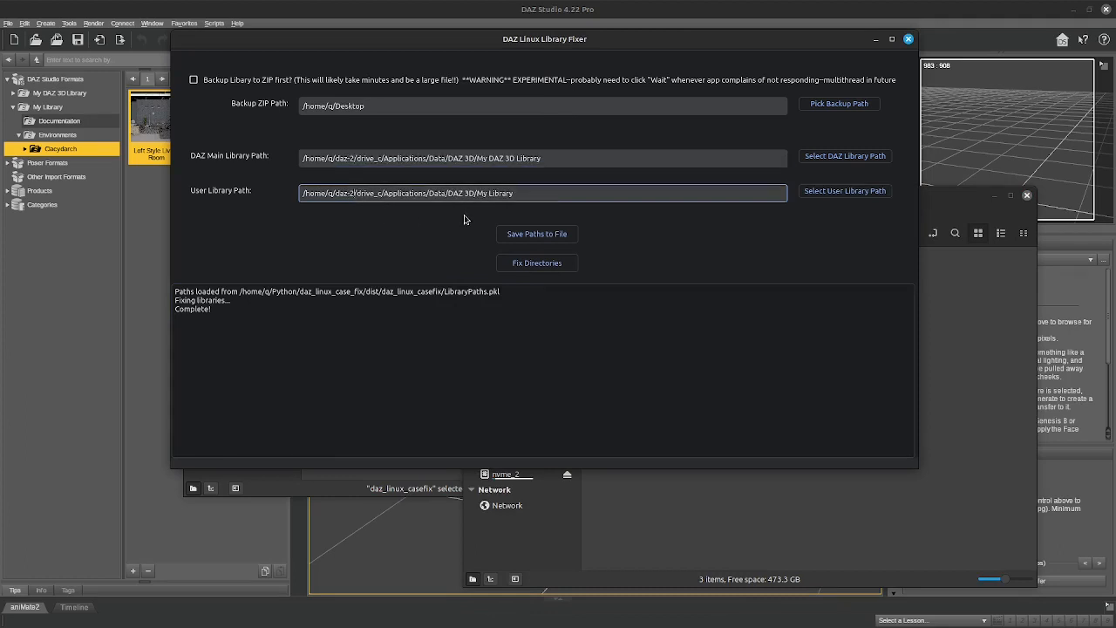
{"action": "left_click", "coordinate": [562, 263]}
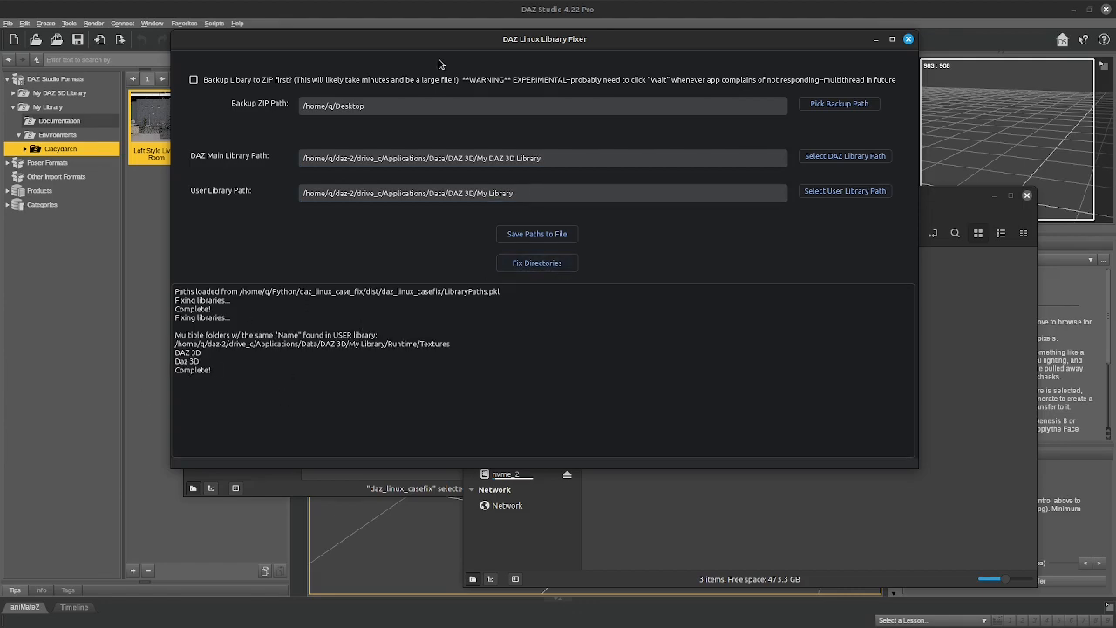
- Examine the fixer's log, the contents of the Daz 3D folder and its parent Textures folder for merged duplicates
{"action": "left_click_drag", "start_coordinate": [356, 40], "coordinate": [252, 41]}
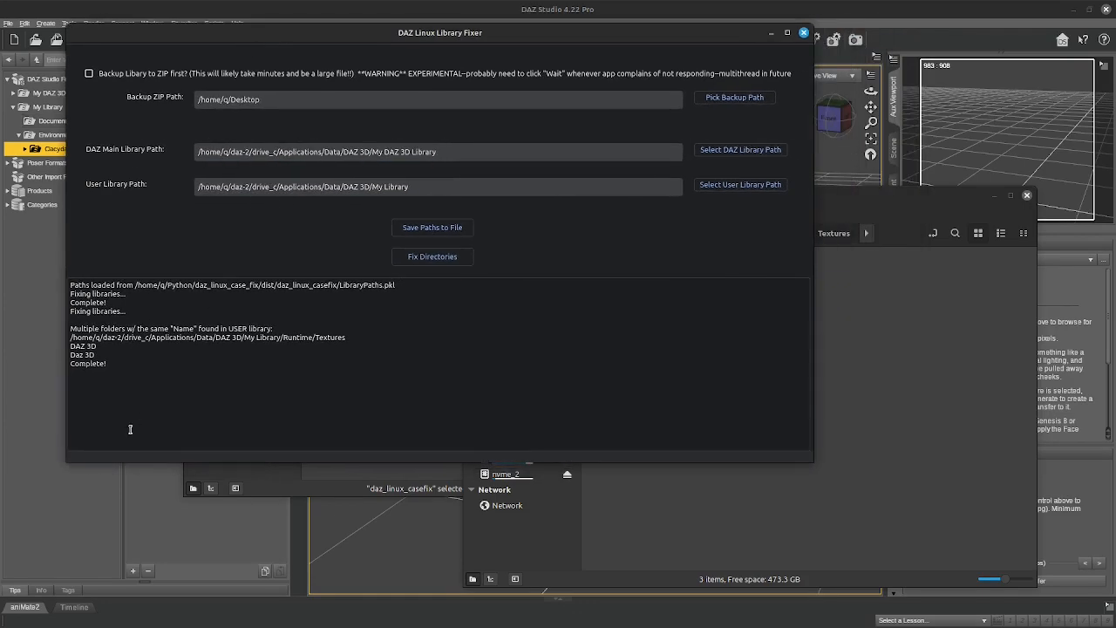
{"action": "left_click", "coordinate": [112, 358]}
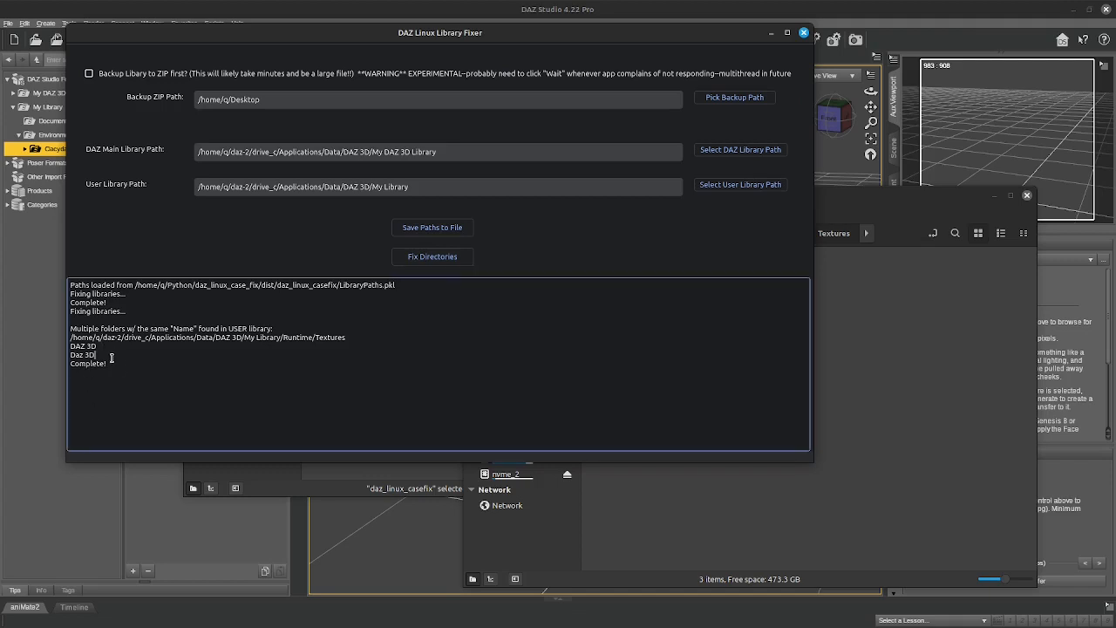
{"action": "left_click", "coordinate": [1033, 453]}
{"action": "double_click", "coordinate": [698, 274]}
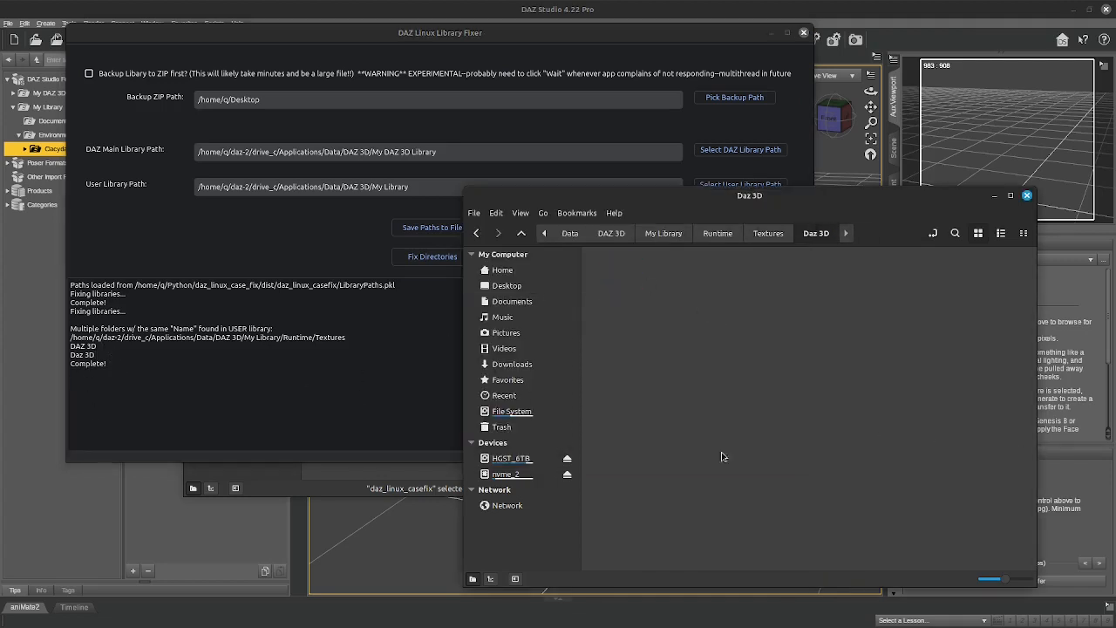
{"action": "left_click_drag", "start_coordinate": [759, 326], "coordinate": [614, 272]}
{"action": "left_click", "coordinate": [743, 403]}
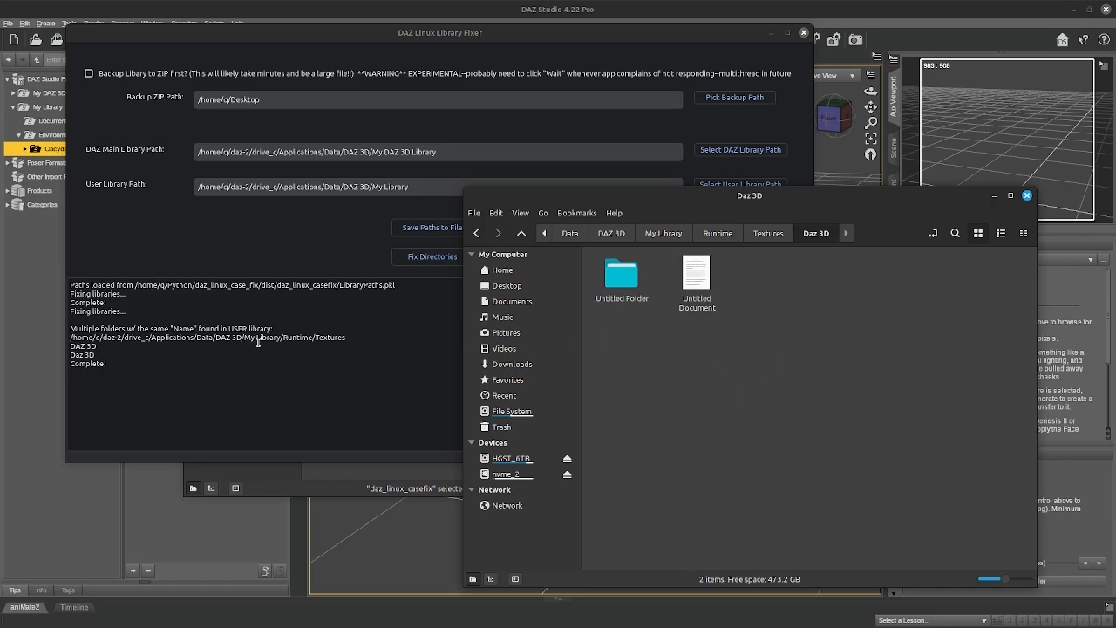
{"action": "left_click", "coordinate": [766, 233]}
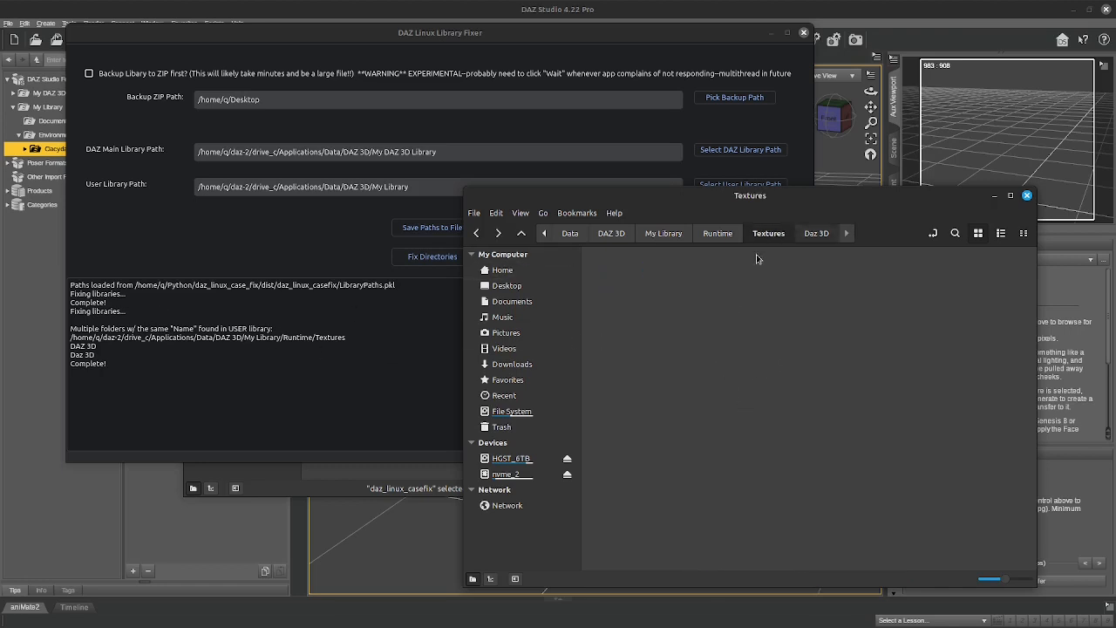
{"action": "left_click", "coordinate": [696, 276]}
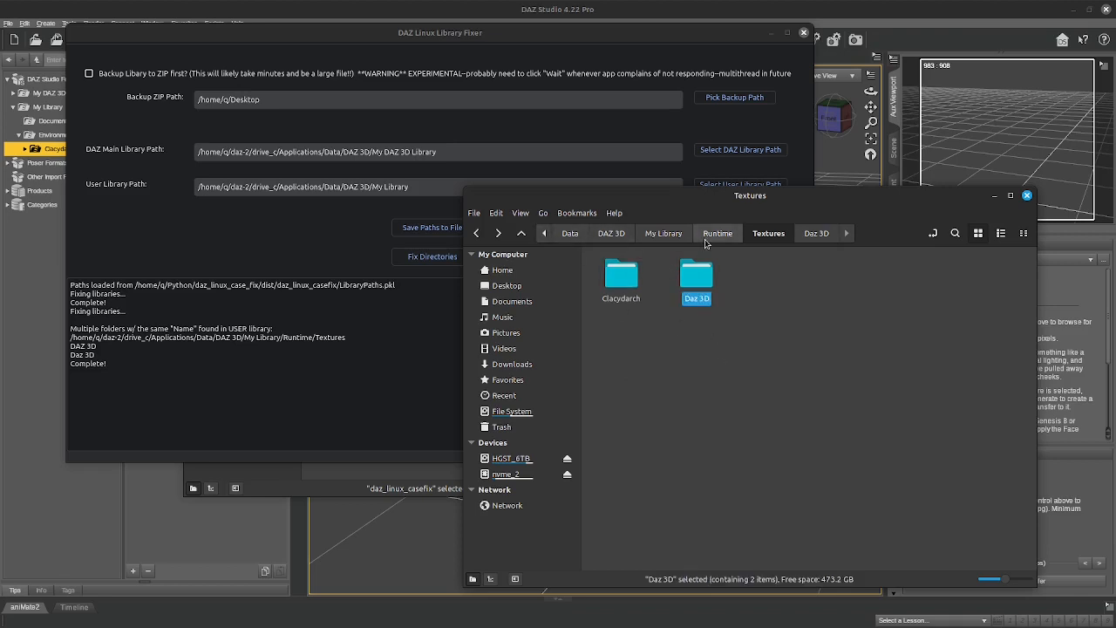
{"action": "left_click", "coordinate": [277, 149]}
{"action": "left_click", "coordinate": [928, 299]}
{"action": "left_click_drag", "start_coordinate": [876, 202], "coordinate": [871, 193]}
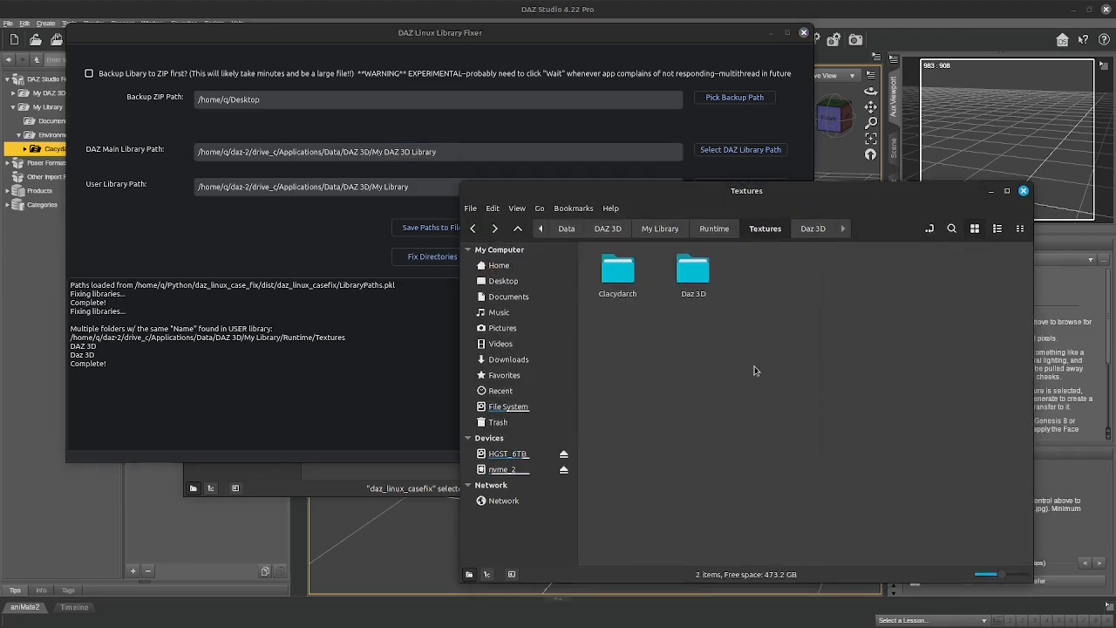
{"action": "left_click", "coordinate": [433, 153]}
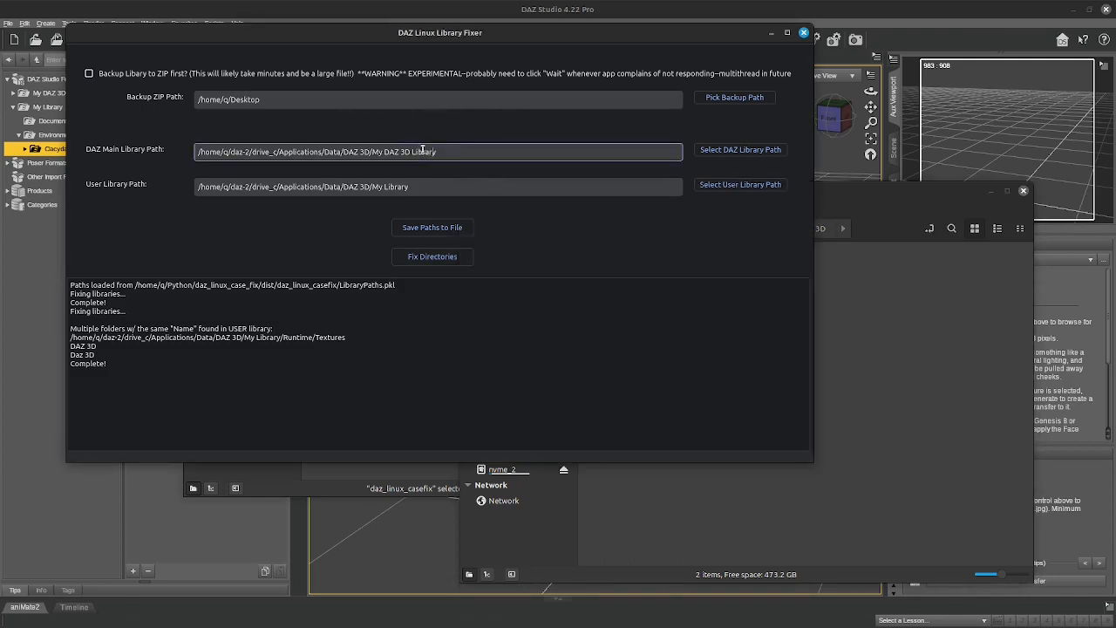
{"action": "left_click", "coordinate": [922, 323]}
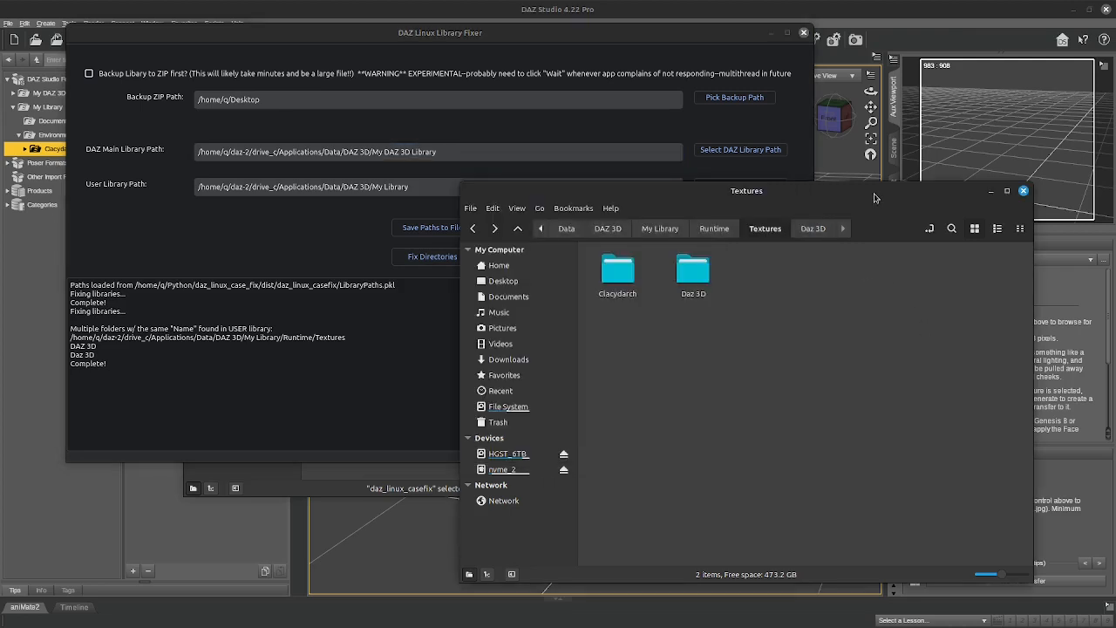
{"action": "left_click_drag", "start_coordinate": [873, 193], "coordinate": [883, 185]}
{"action": "left_click", "coordinate": [702, 273]}
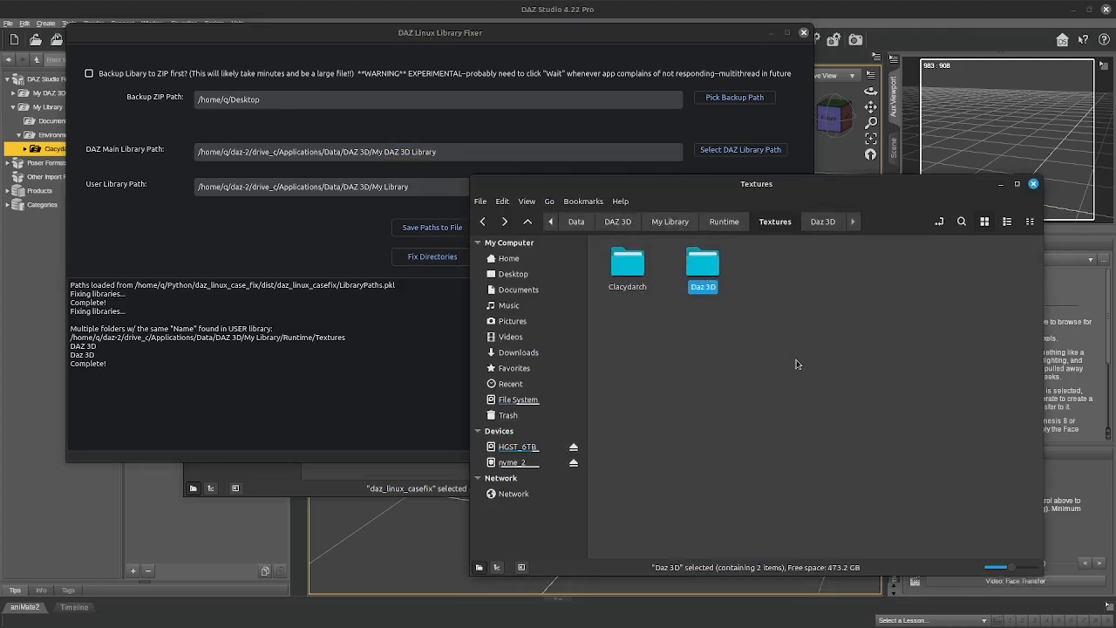
{"action": "left_click", "coordinate": [796, 365]}
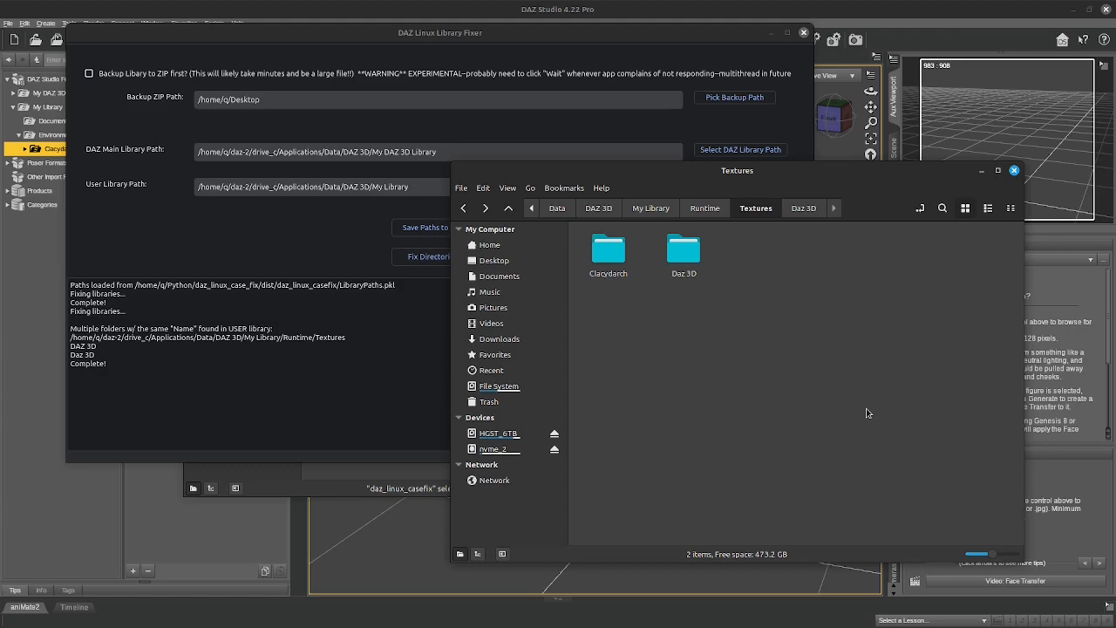
- Switch to Firefox and show the already open Diffeomorphic blog
{"action": "left_click", "coordinate": [641, 11]}
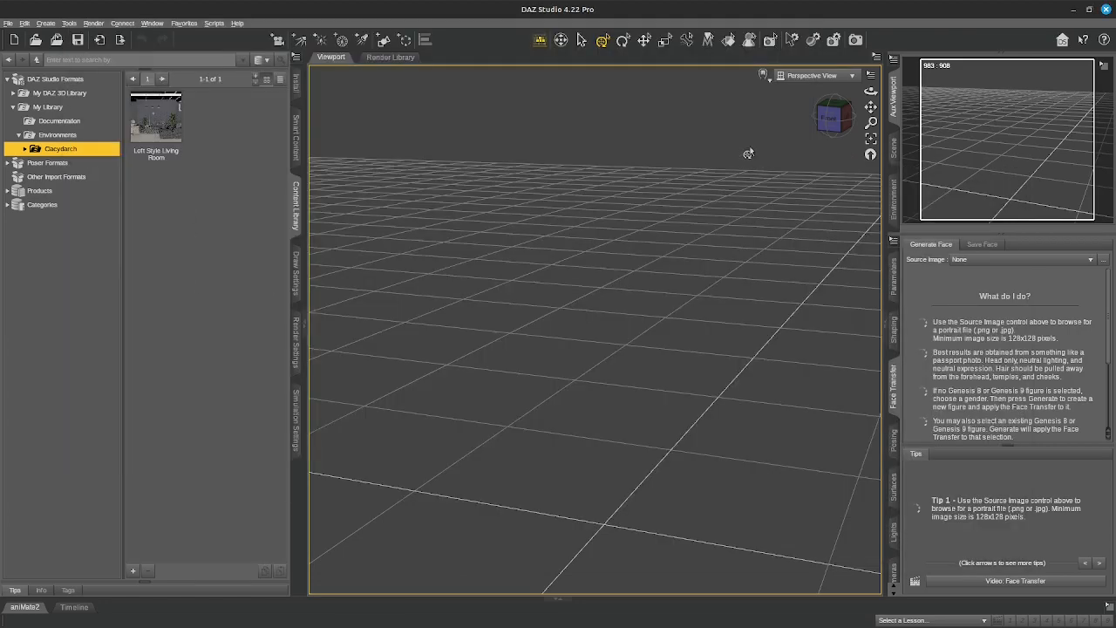
{"action": "key", "text": "alt+Tab"}
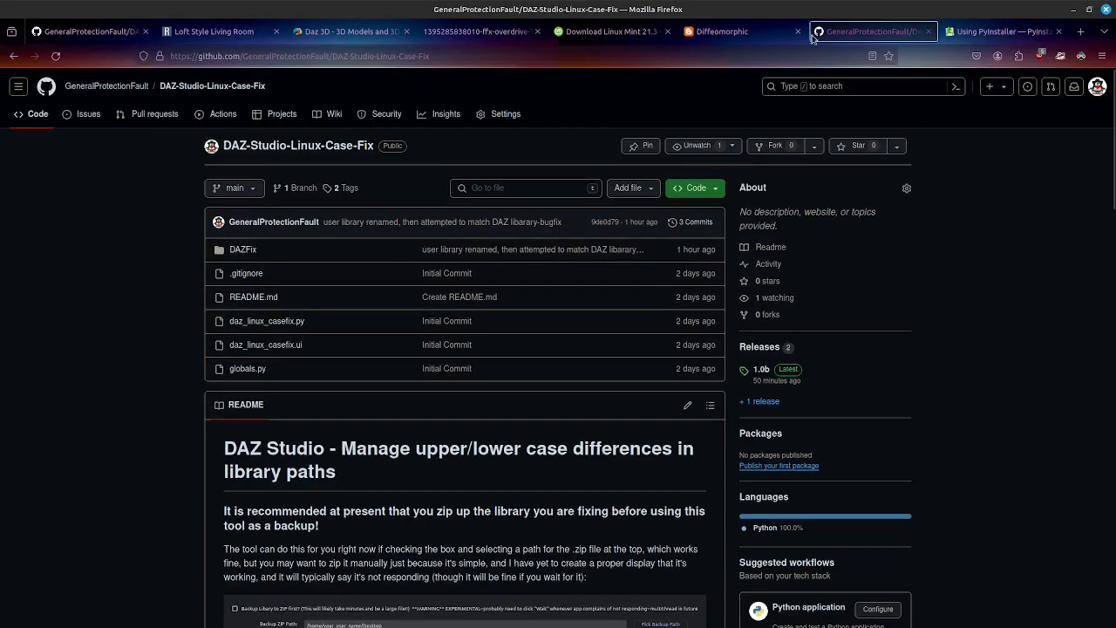
{"action": "left_click", "coordinate": [738, 33]}
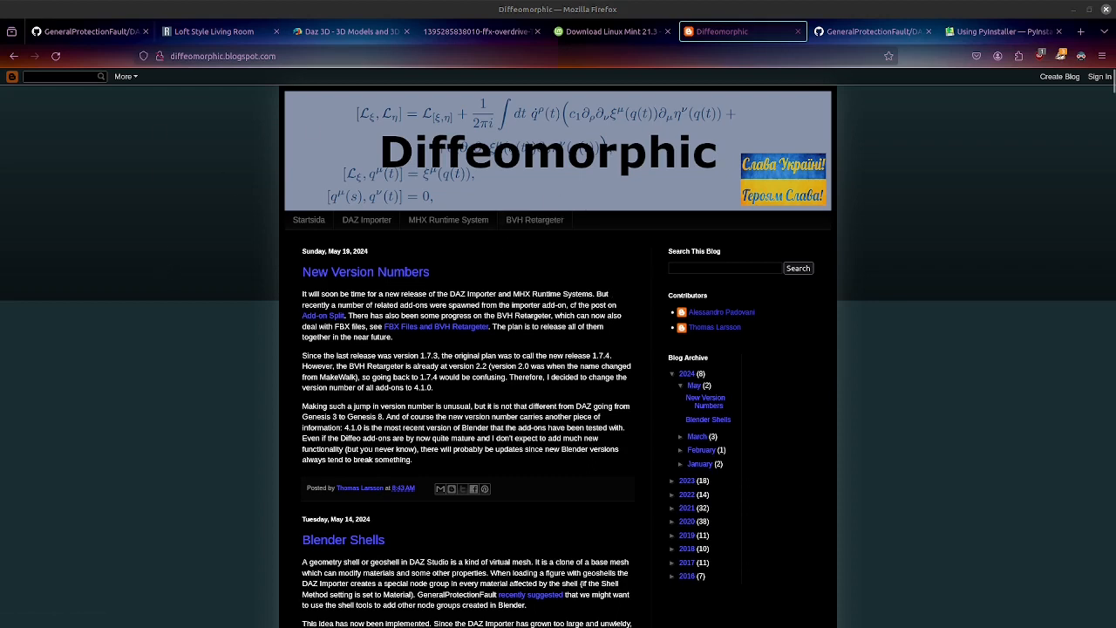
- Bring the My Library folder window over the browser and create a folder named Scripts in it
{"action": "left_click_drag", "start_coordinate": [0, 99], "coordinate": [829, 107]}
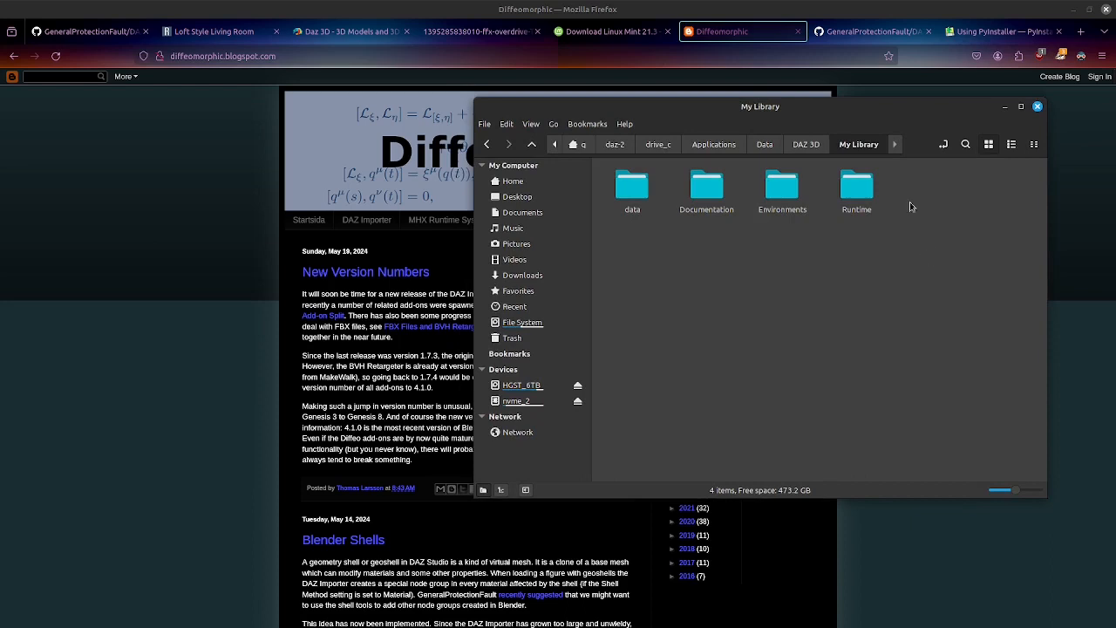
{"action": "key", "text": "ctrl+shift+n"}
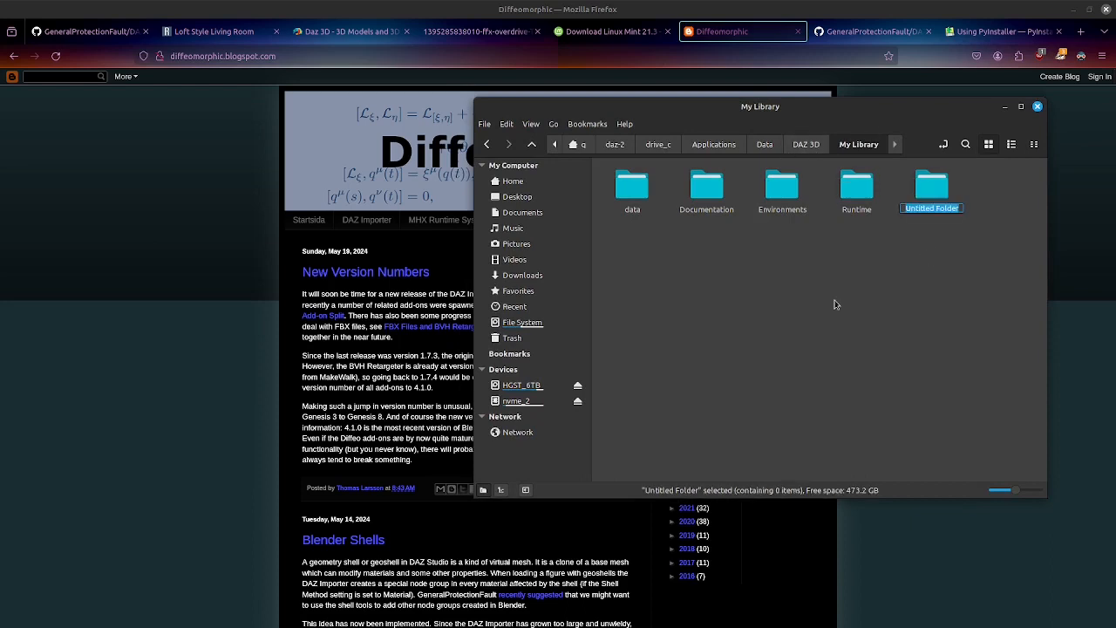
{"action": "type", "text": "Scripts"}
{"action": "key", "text": "Return"}
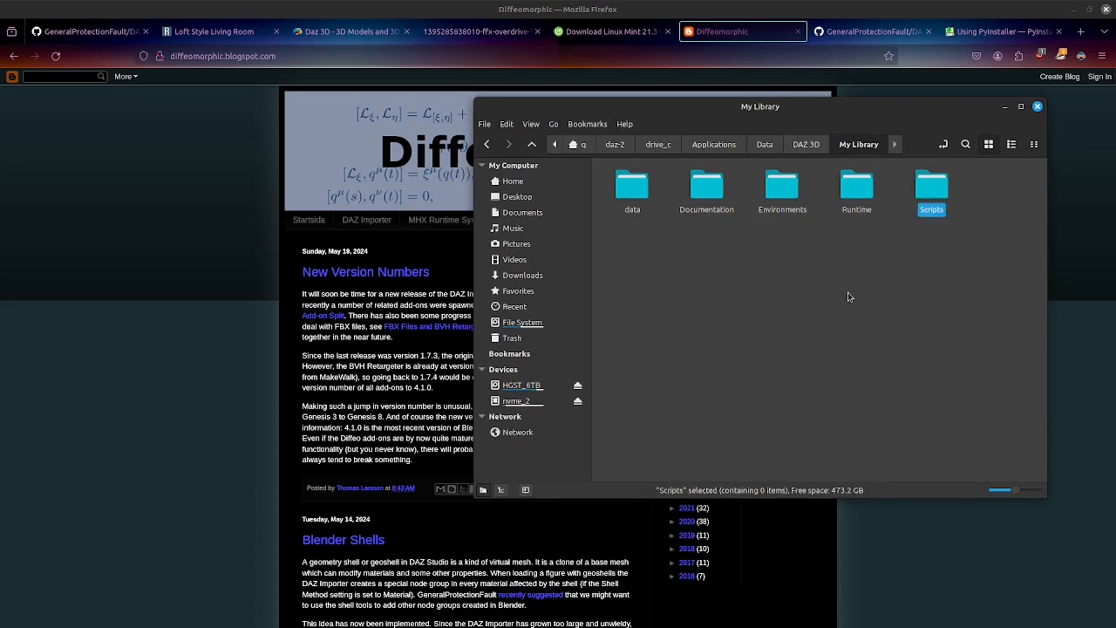
- Open My Library's Scripts folder and place the Dipheomorphic folder window beside it, pointing out import_daz and import_daz.zip
{"action": "double_click", "coordinate": [936, 194]}
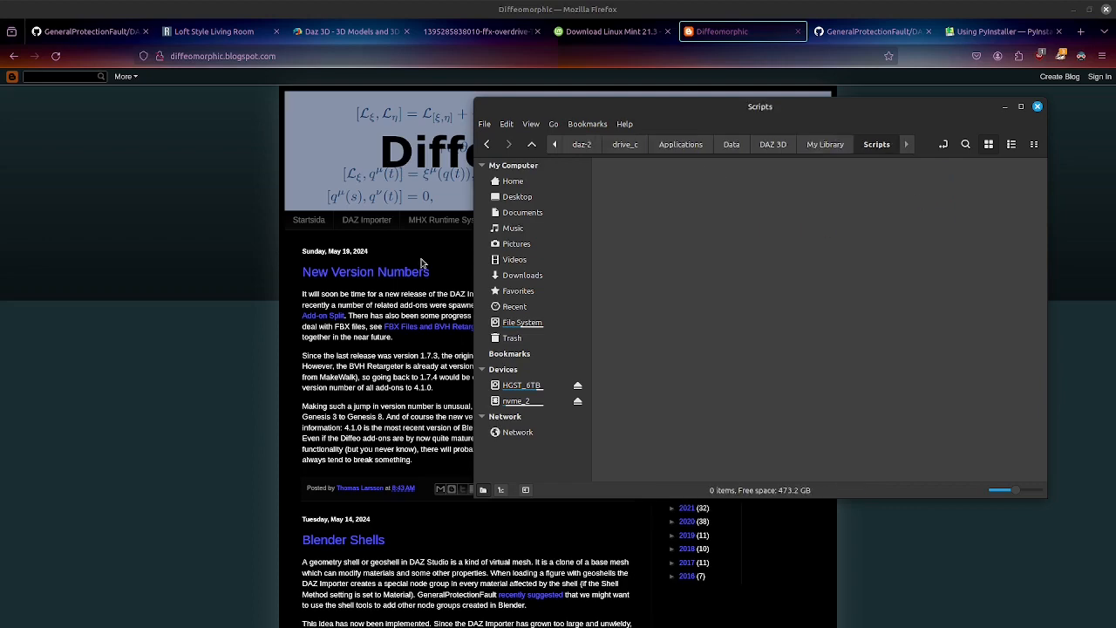
{"action": "left_click_drag", "start_coordinate": [456, 168], "coordinate": [387, 96]}
{"action": "left_click_drag", "start_coordinate": [699, 111], "coordinate": [738, 118]}
{"action": "left_click", "coordinate": [305, 394]}
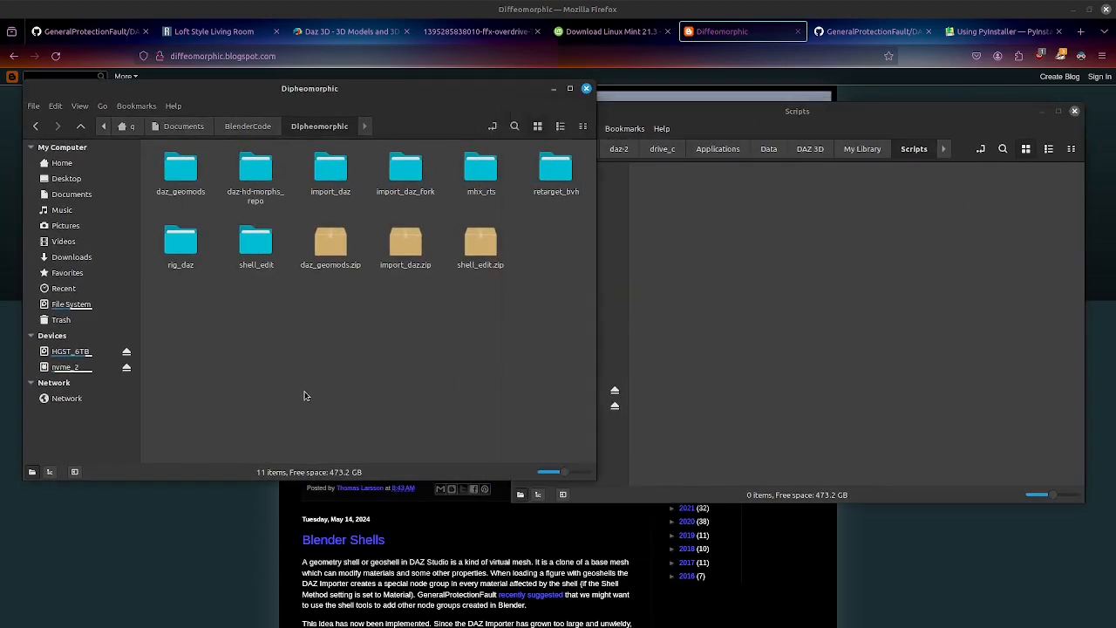
{"action": "left_click", "coordinate": [329, 187]}
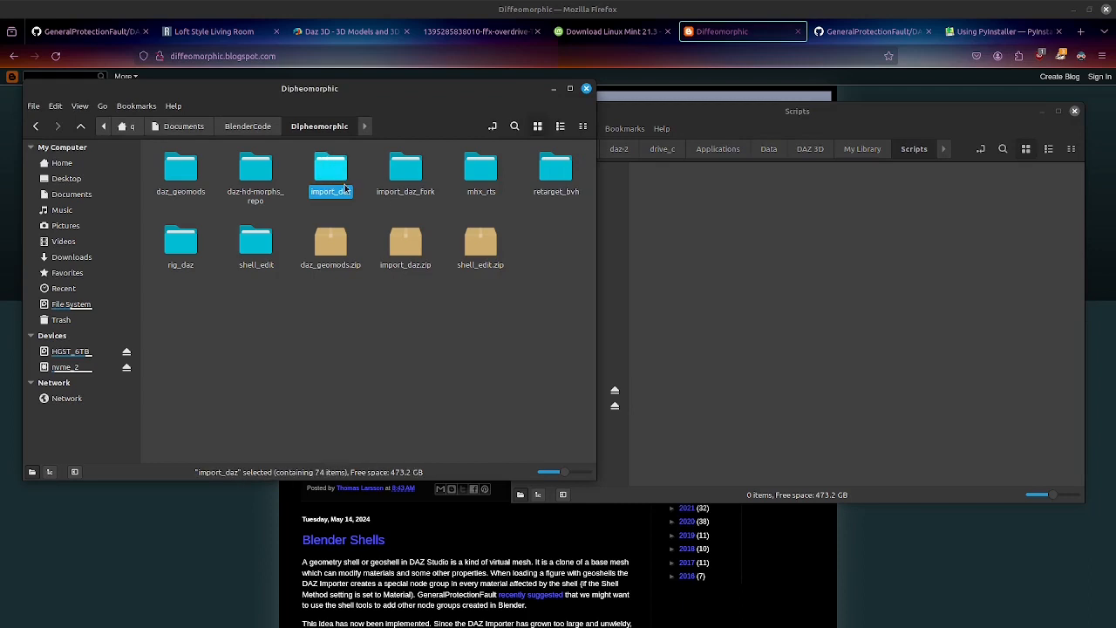
{"action": "left_click", "coordinate": [404, 249]}
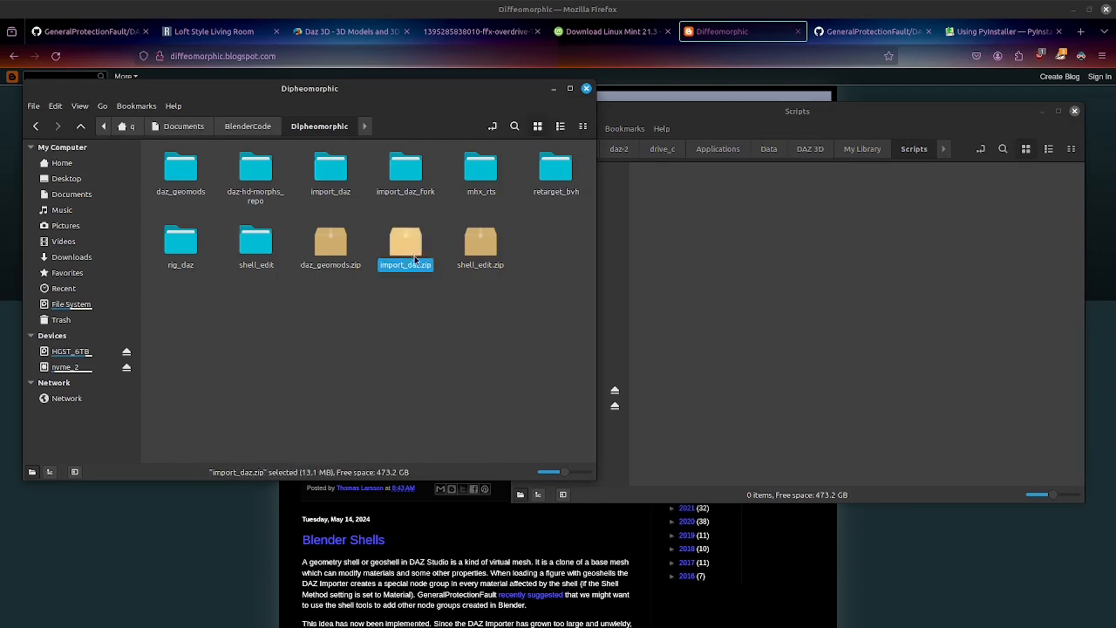
- Copy the Diffeomorphic folder and diffeomorphic.png from import_daz/to_daz_studio/Scripts into My Library's Scripts folder
{"action": "double_click", "coordinate": [331, 179]}
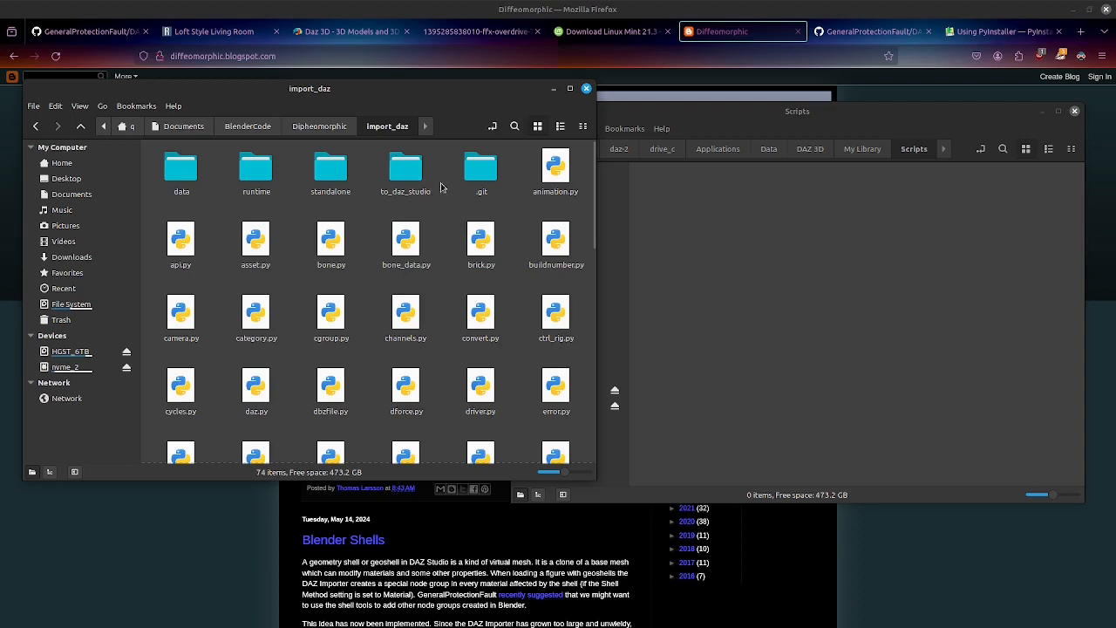
{"action": "double_click", "coordinate": [413, 174]}
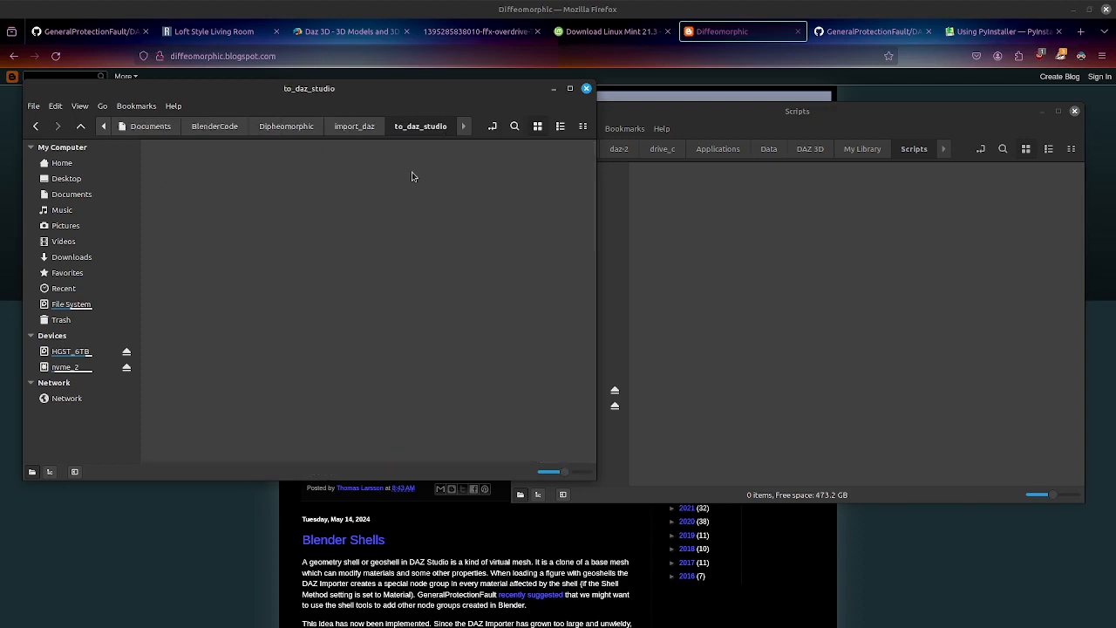
{"action": "double_click", "coordinate": [178, 175]}
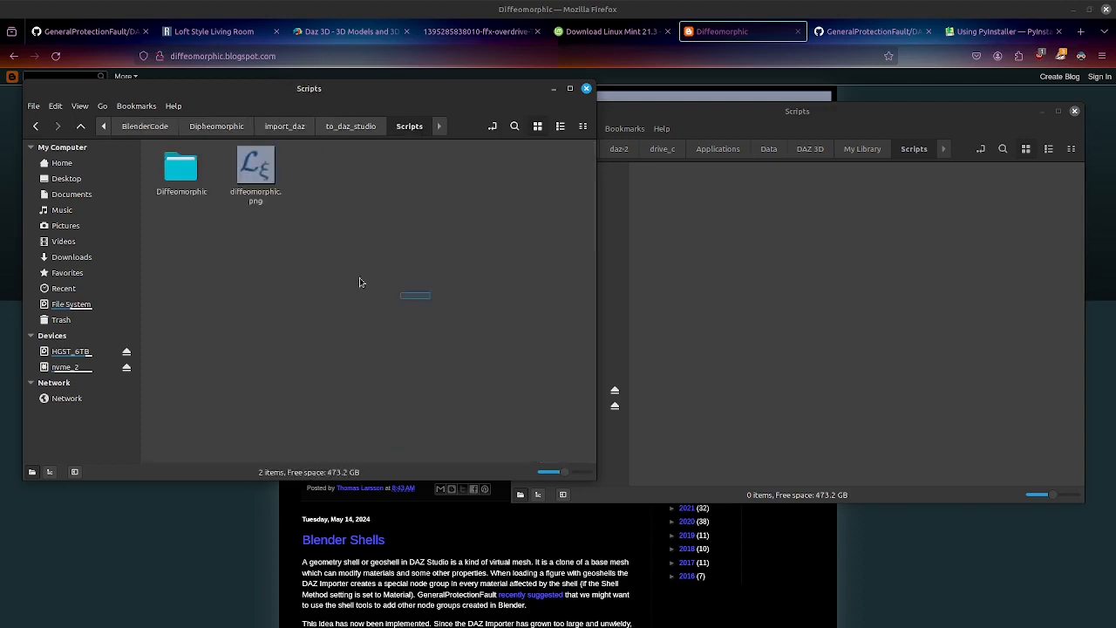
{"action": "left_click_drag", "start_coordinate": [324, 300], "coordinate": [151, 150]}
{"action": "key", "text": "ctrl+c"}
{"action": "left_click", "coordinate": [968, 266]}
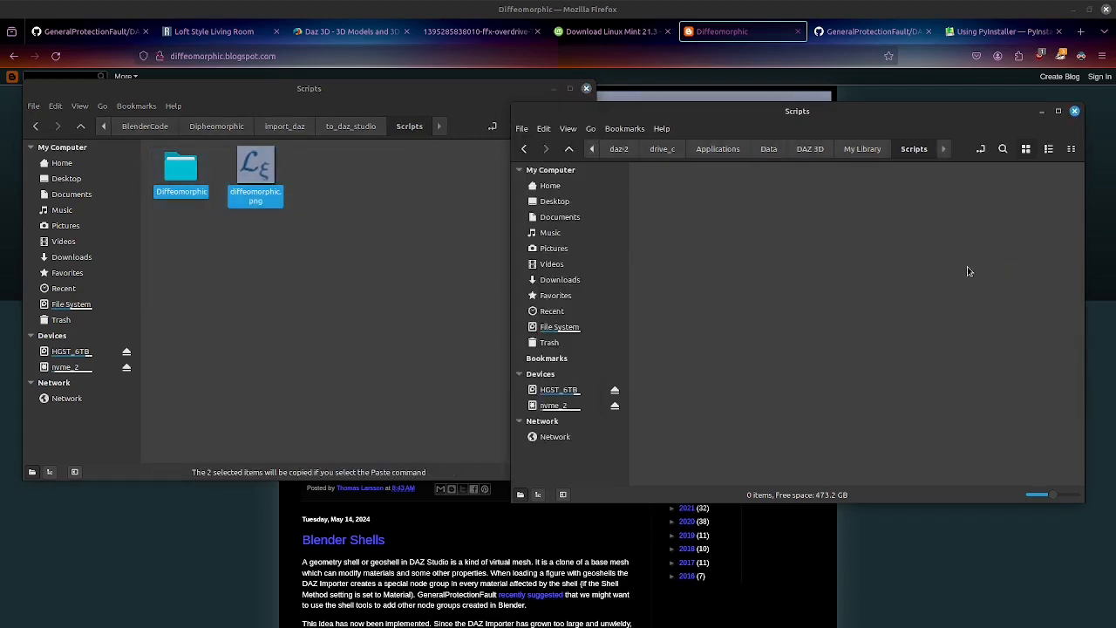
{"action": "key", "text": "ctrl+v"}
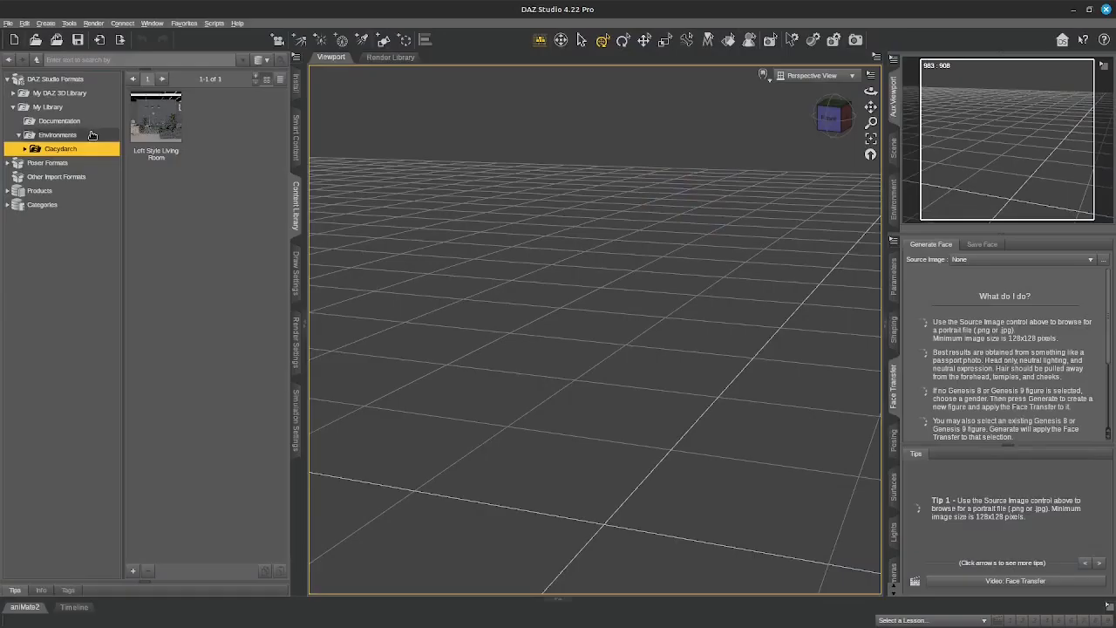
- In DAZ Studio, refresh My Library in the content library and open its Scripts > Diffeomorphic folder
{"action": "left_click", "coordinate": [53, 150]}
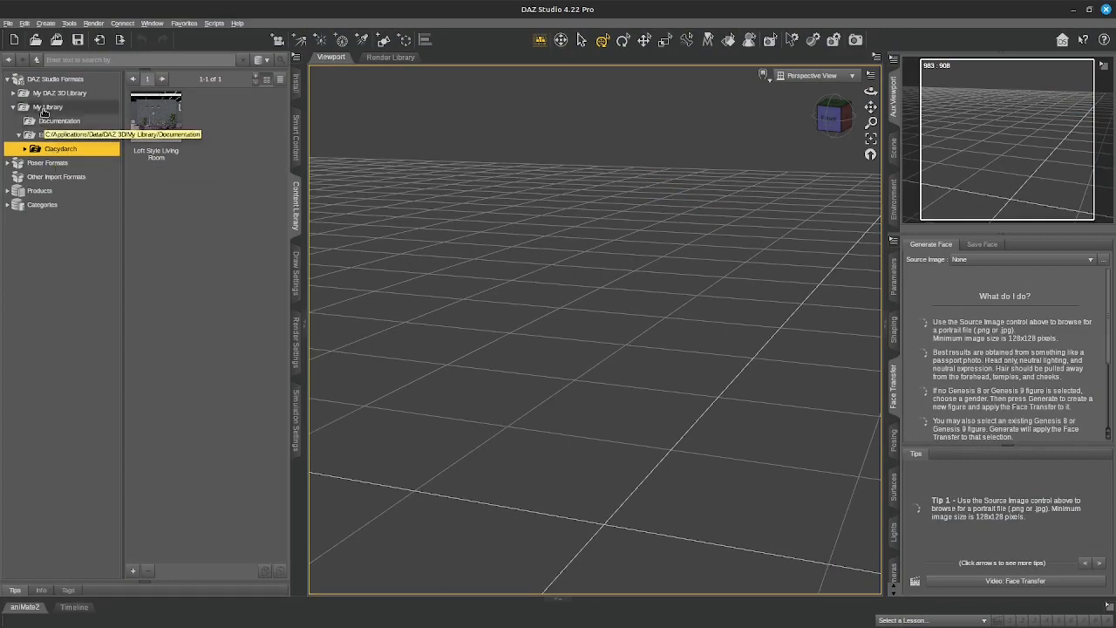
{"action": "right_click", "coordinate": [46, 108]}
{"action": "left_click", "coordinate": [85, 191]}
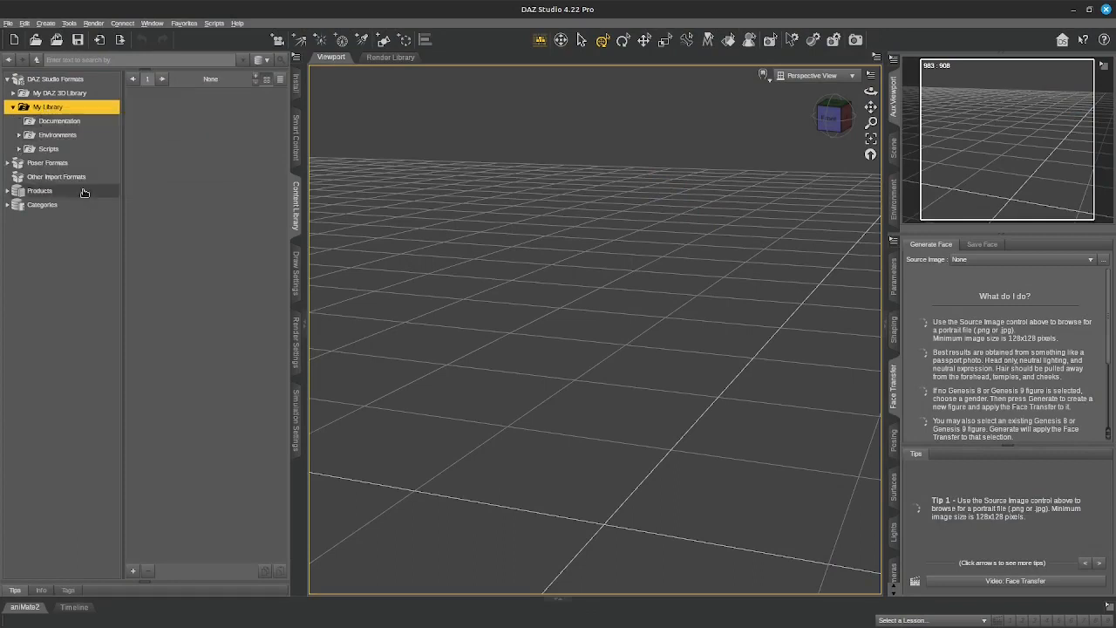
{"action": "left_click", "coordinate": [20, 149]}
{"action": "left_click", "coordinate": [48, 149]}
{"action": "left_click", "coordinate": [59, 163]}
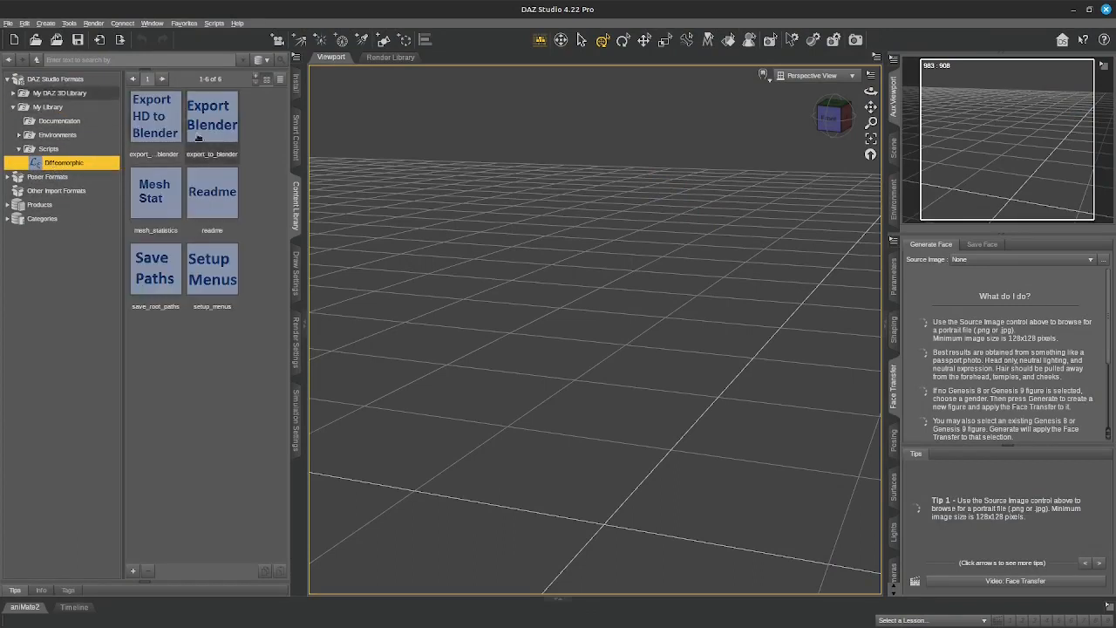
- Run the setup_menus script and check that the Blender export commands are available
{"action": "double_click", "coordinate": [211, 276]}
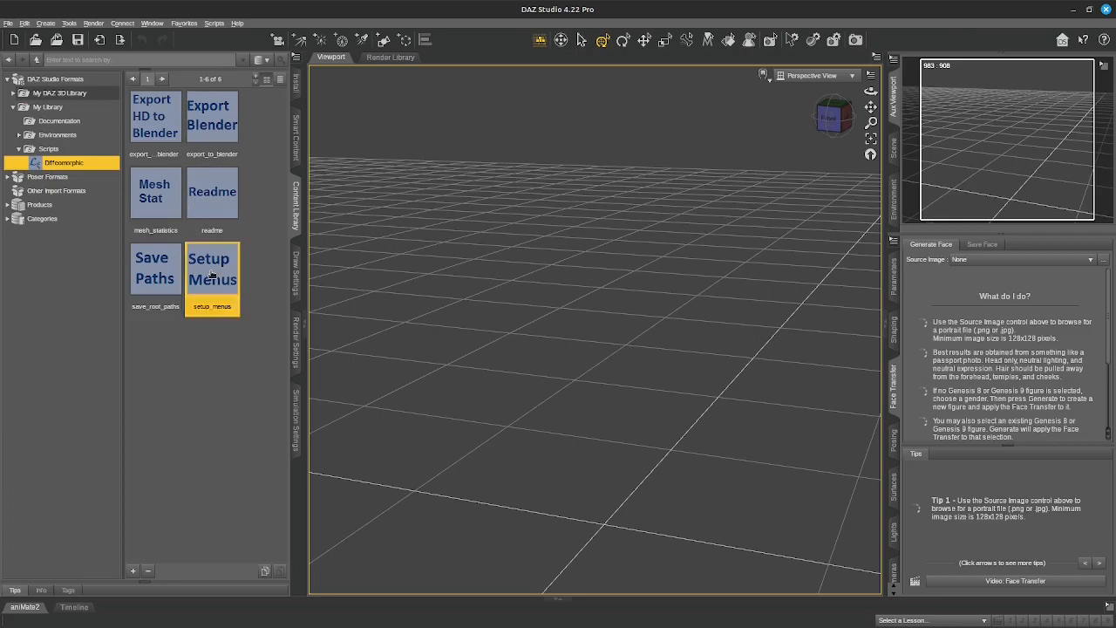
{"action": "left_click", "coordinate": [559, 334]}
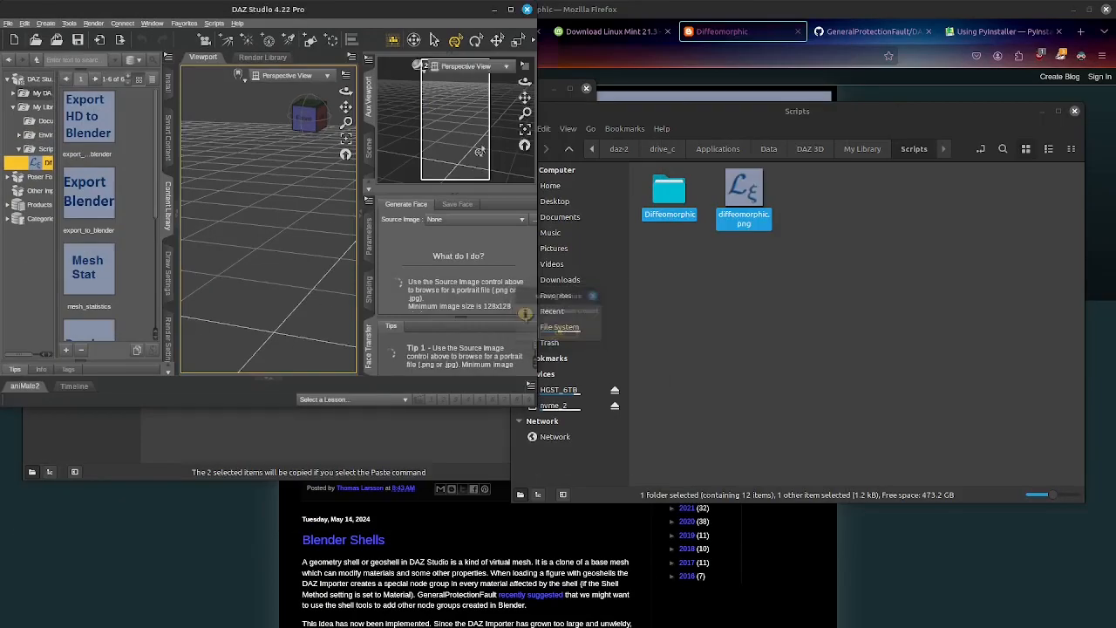
{"action": "double_click", "coordinate": [442, 9]}
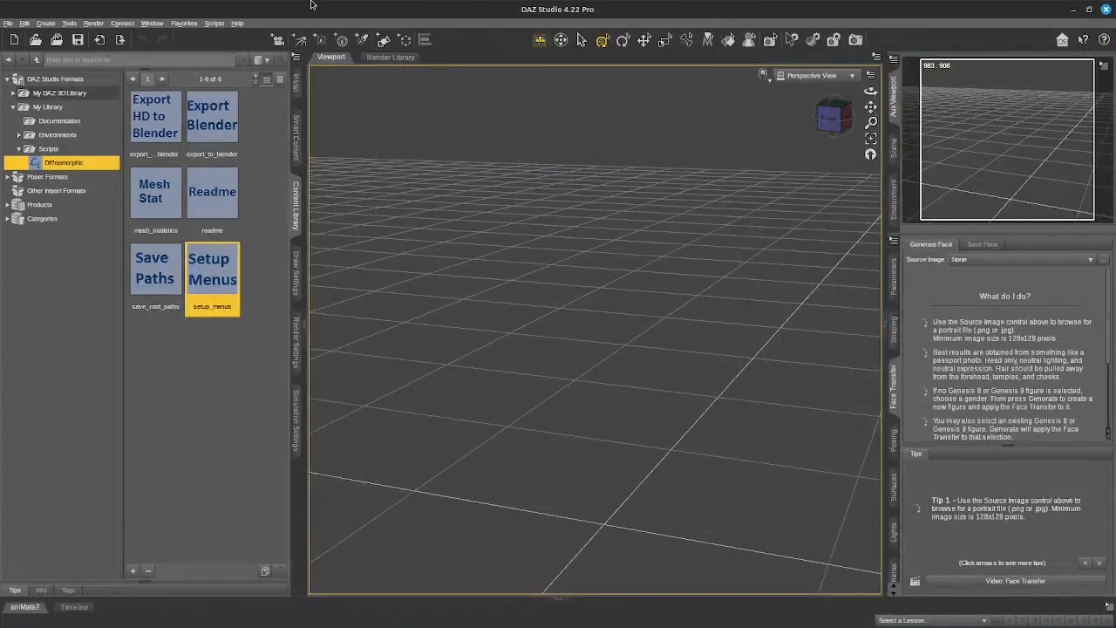
{"action": "left_click", "coordinate": [24, 23]}
{"action": "mouse_move", "coordinate": [8, 22]}
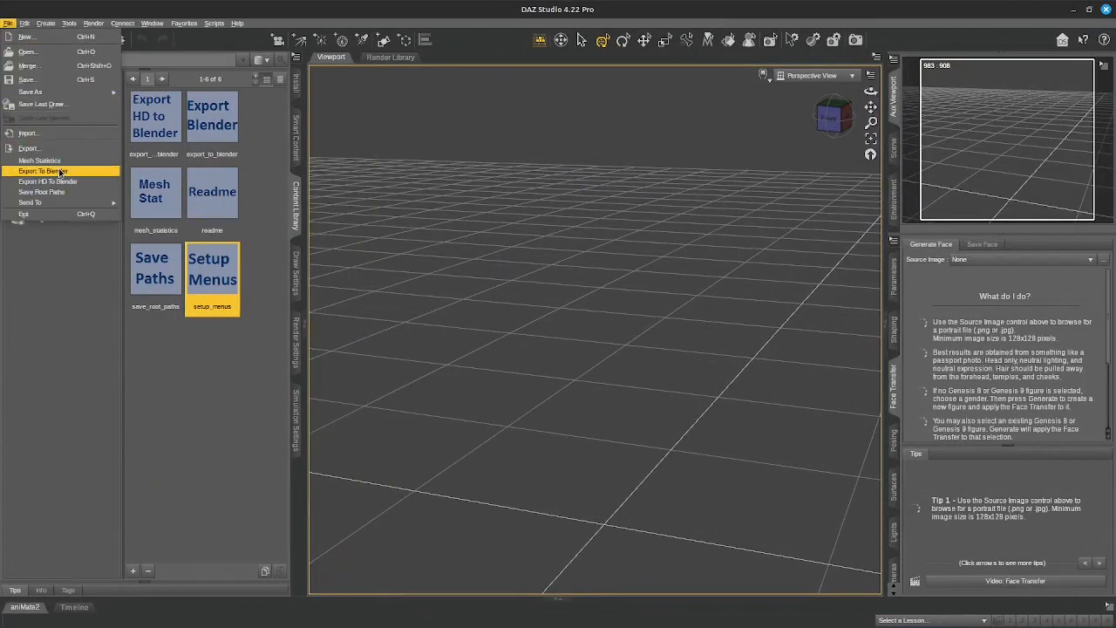
{"action": "left_click", "coordinate": [183, 410]}
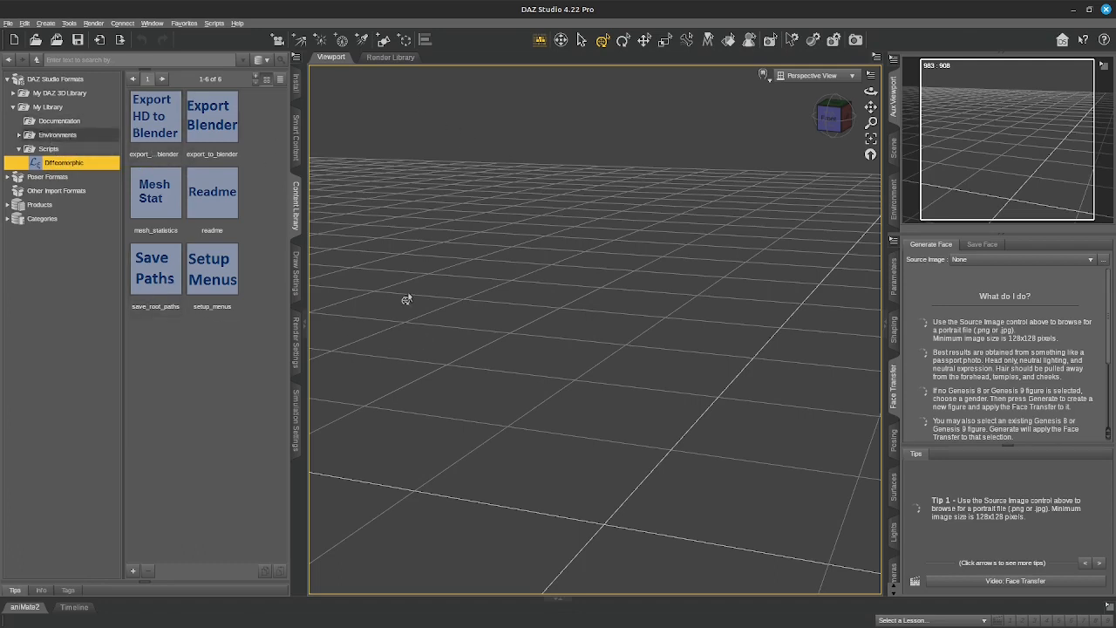
- Load the Loft Style Living Room scene from My Library's Environments folder
{"action": "left_click", "coordinate": [61, 136]}
{"action": "left_click", "coordinate": [18, 135]}
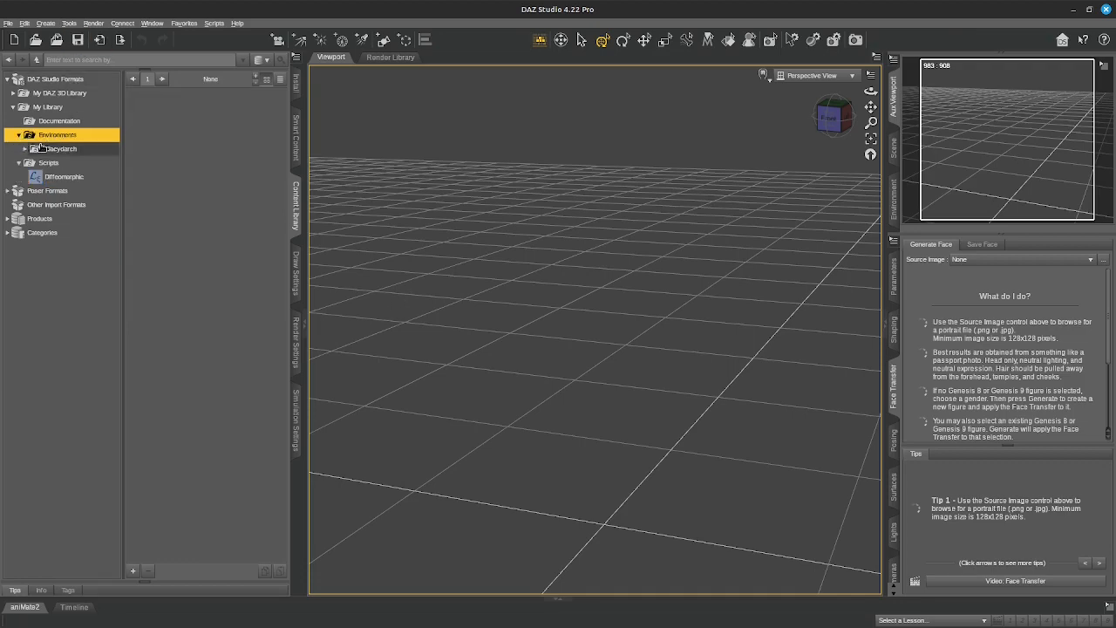
{"action": "left_click", "coordinate": [60, 149]}
{"action": "double_click", "coordinate": [161, 116]}
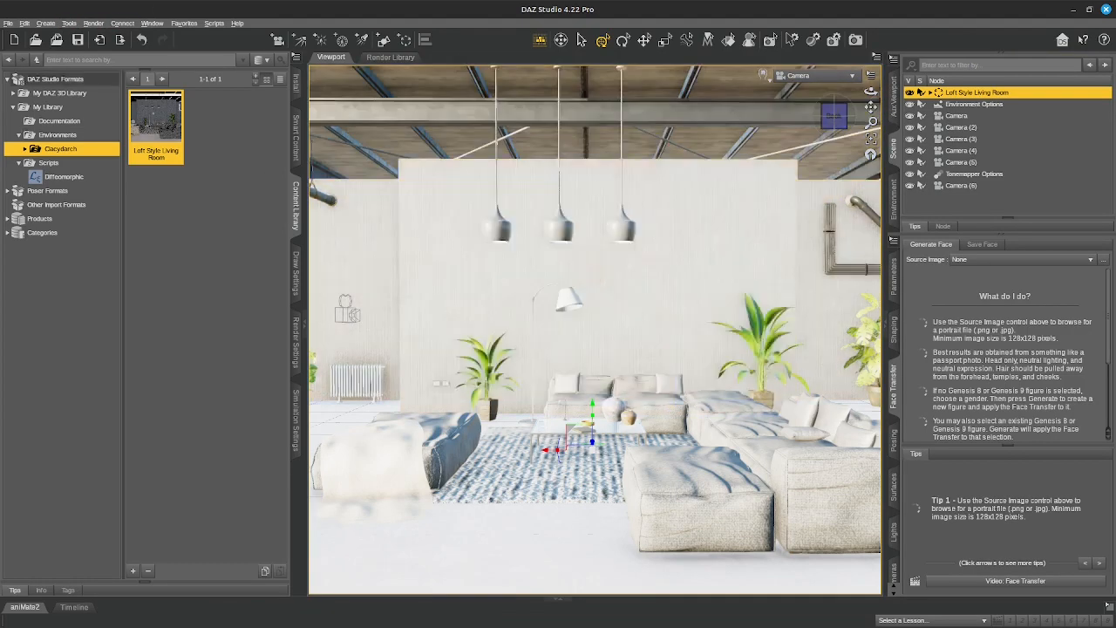
- Save the living room scene as a DSON user file named Loft in the Scenes folder
{"action": "left_click", "coordinate": [8, 23]}
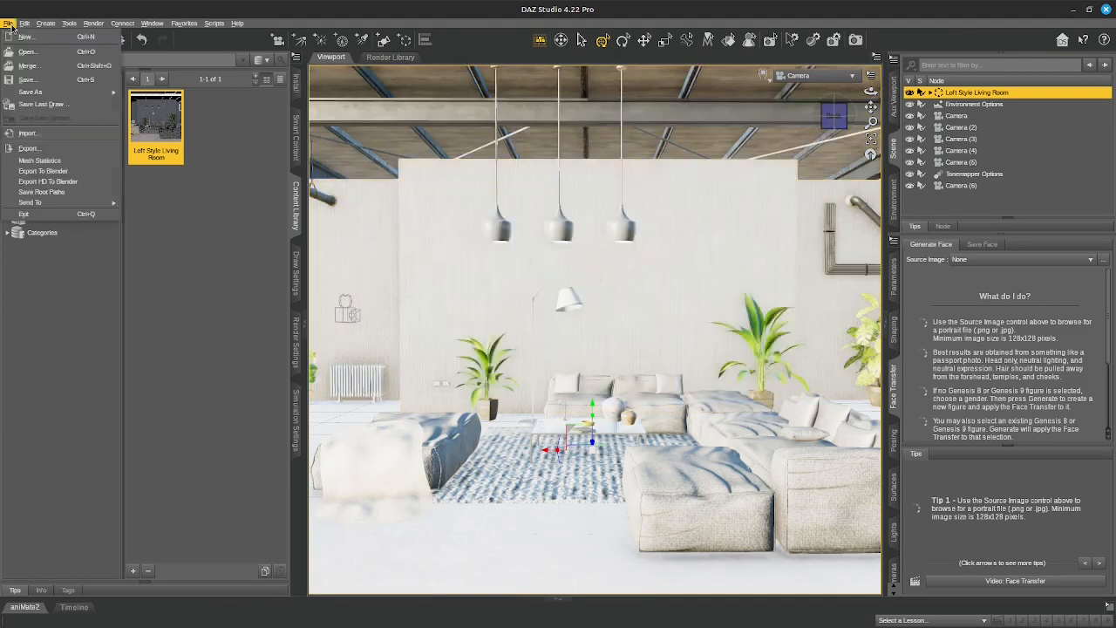
{"action": "left_click", "coordinate": [203, 234]}
{"action": "left_click", "coordinate": [8, 23]}
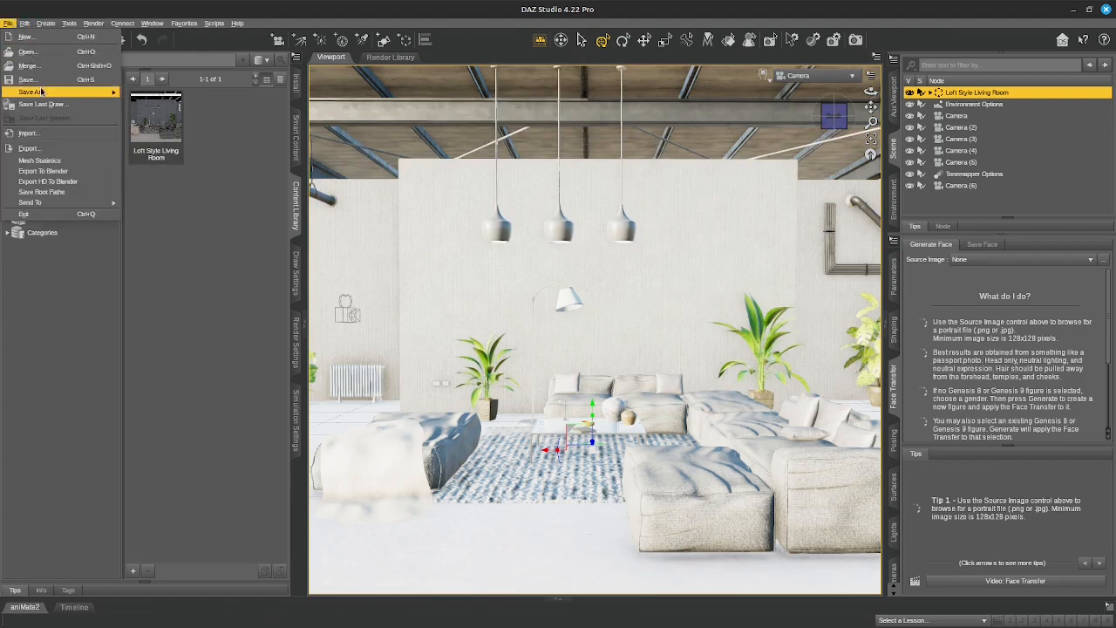
{"action": "mouse_move", "coordinate": [41, 92]}
{"action": "left_click", "coordinate": [143, 94]}
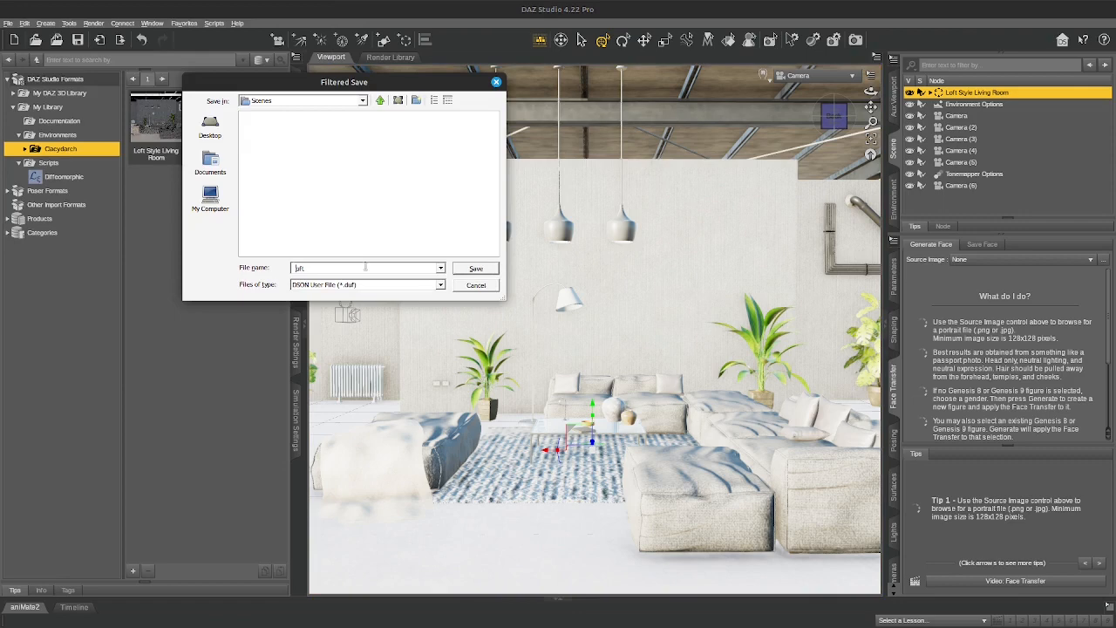
{"action": "left_click", "coordinate": [491, 270]}
{"action": "left_click", "coordinate": [537, 370]}
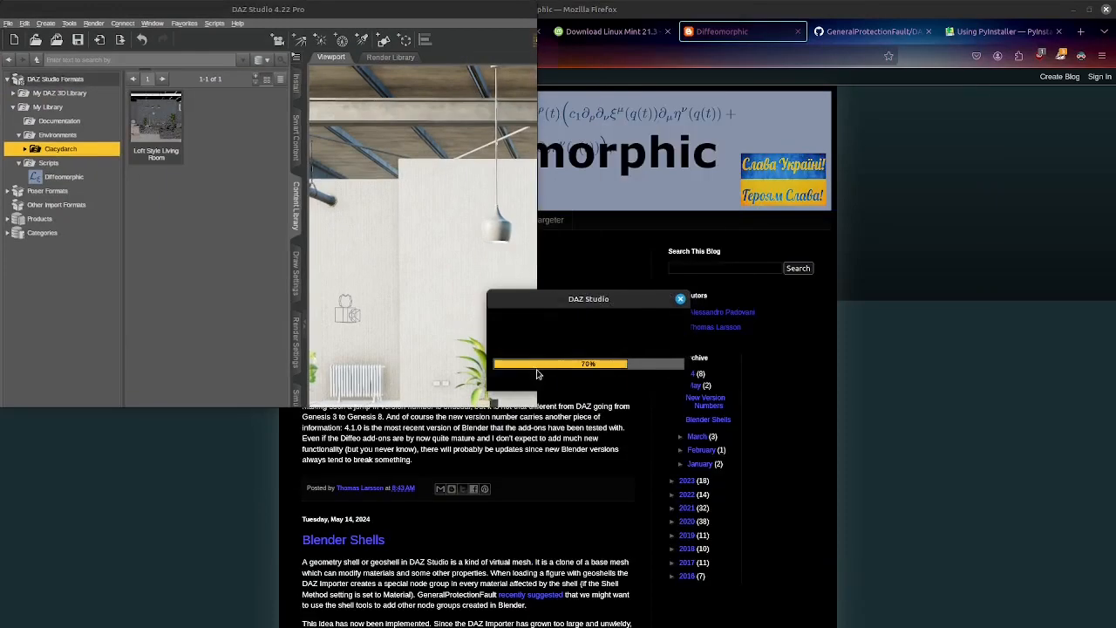
{"action": "double_click", "coordinate": [461, 13]}
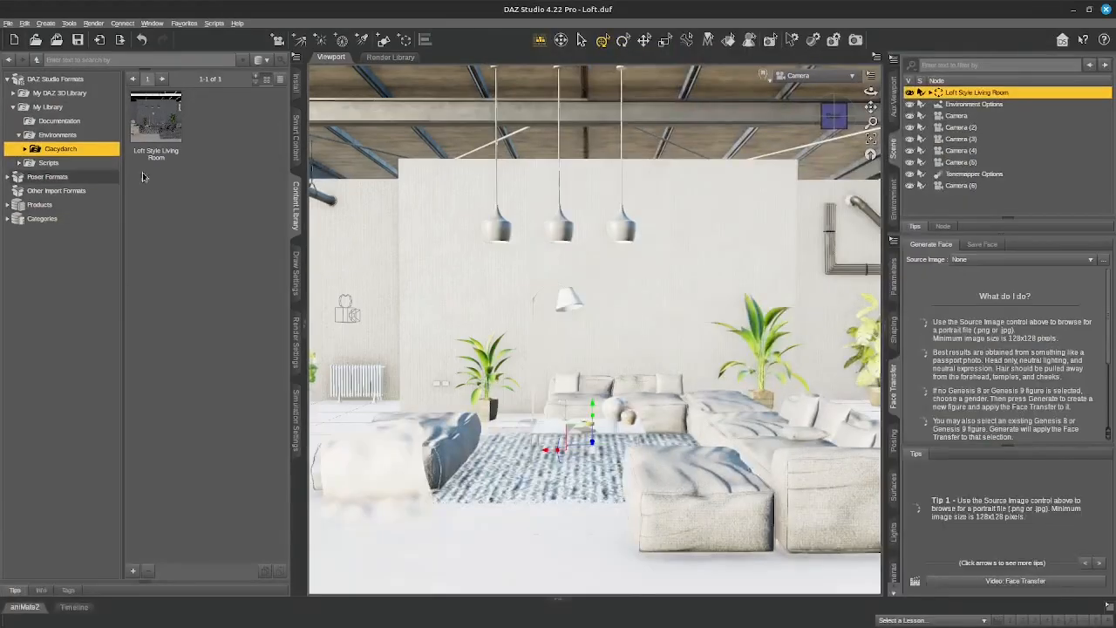
- Export the scene to Blender as Loft.dbz in the Scenes folder
{"action": "left_click", "coordinate": [12, 24]}
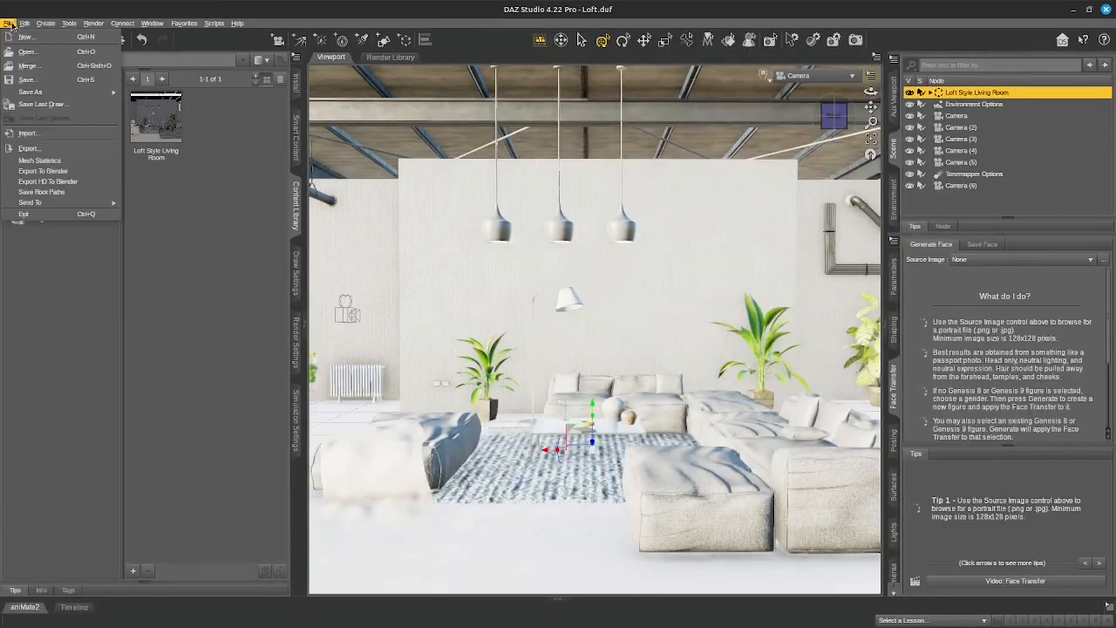
{"action": "left_click", "coordinate": [17, 182]}
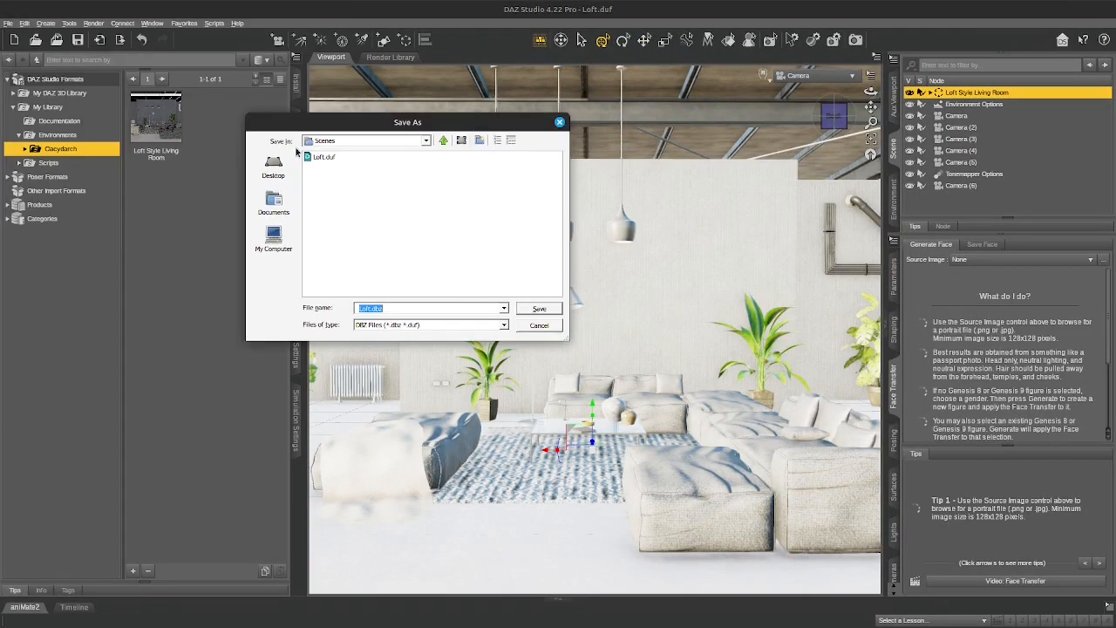
{"action": "left_click", "coordinate": [538, 308]}
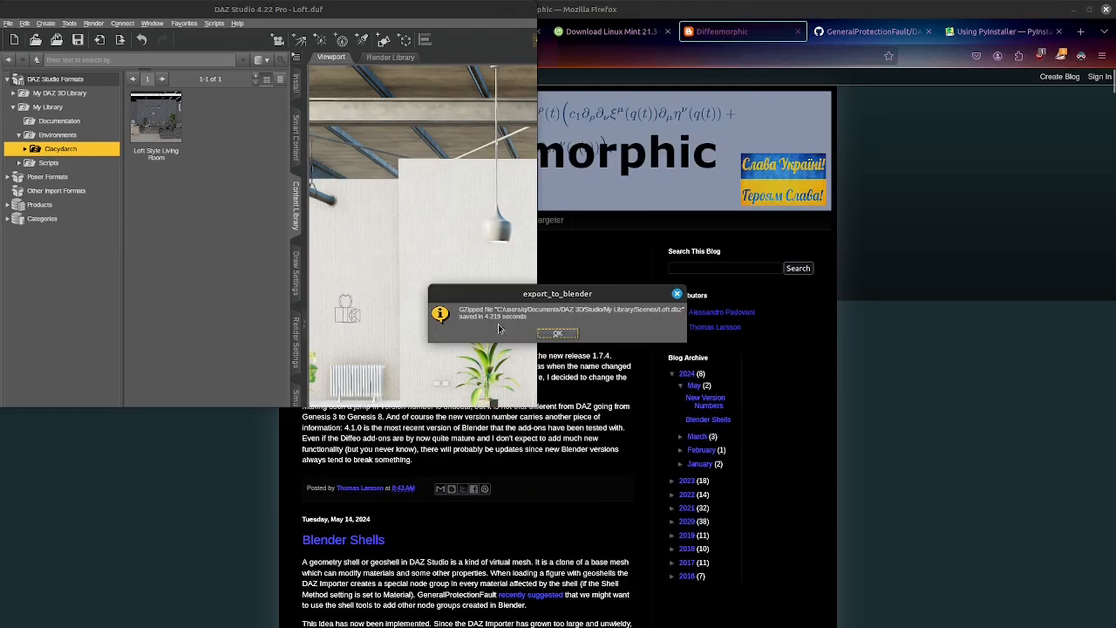
{"action": "left_click", "coordinate": [557, 335]}
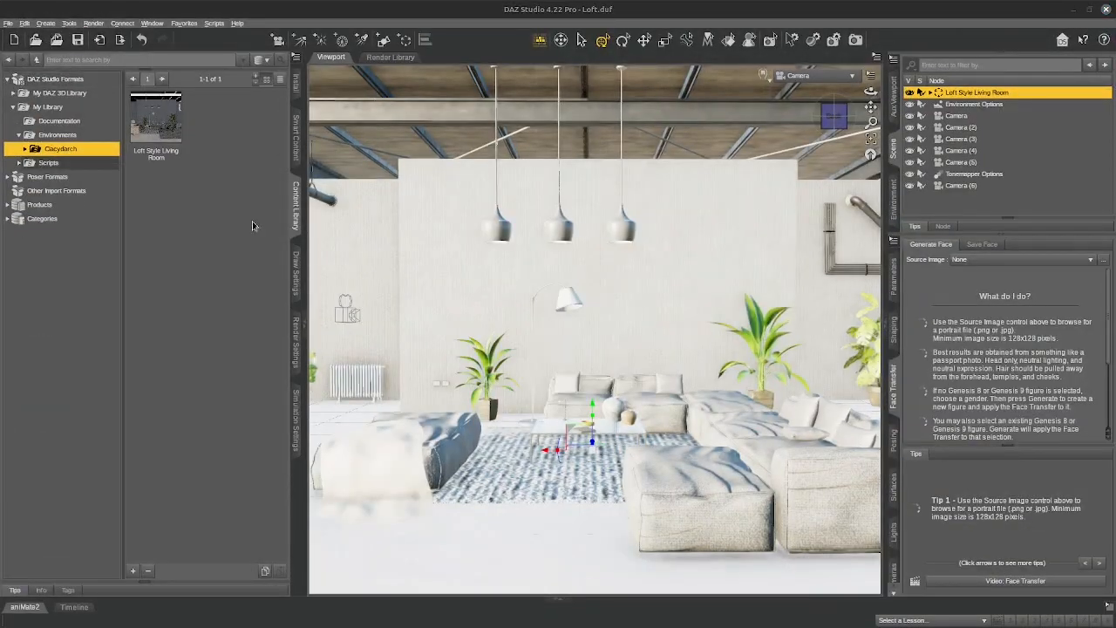
- Switch to Blender and look through the DAZ Setup and DAZ Runtime tools in the 3D view
{"action": "left_click", "coordinate": [1074, 9]}
{"action": "left_click_drag", "start_coordinate": [1115, 80], "coordinate": [547, 2]}
{"action": "left_click", "coordinate": [549, 262]}
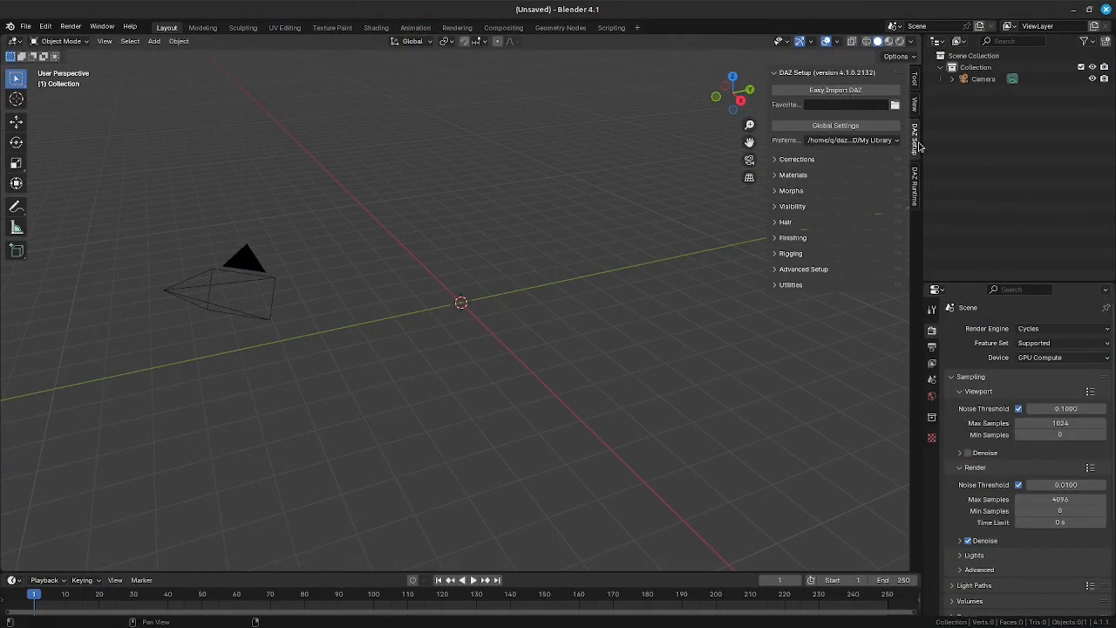
{"action": "left_click", "coordinate": [916, 190]}
{"action": "left_click", "coordinate": [917, 155]}
{"action": "left_click", "coordinate": [914, 181]}
{"action": "left_click", "coordinate": [914, 148]}
- Browse for an add-on to install, select import_daz.zip in Documents/BlenderCode/Dipheomorphic, and leave the preferences without installing it
{"action": "left_click", "coordinate": [45, 26]}
{"action": "left_click", "coordinate": [74, 176]}
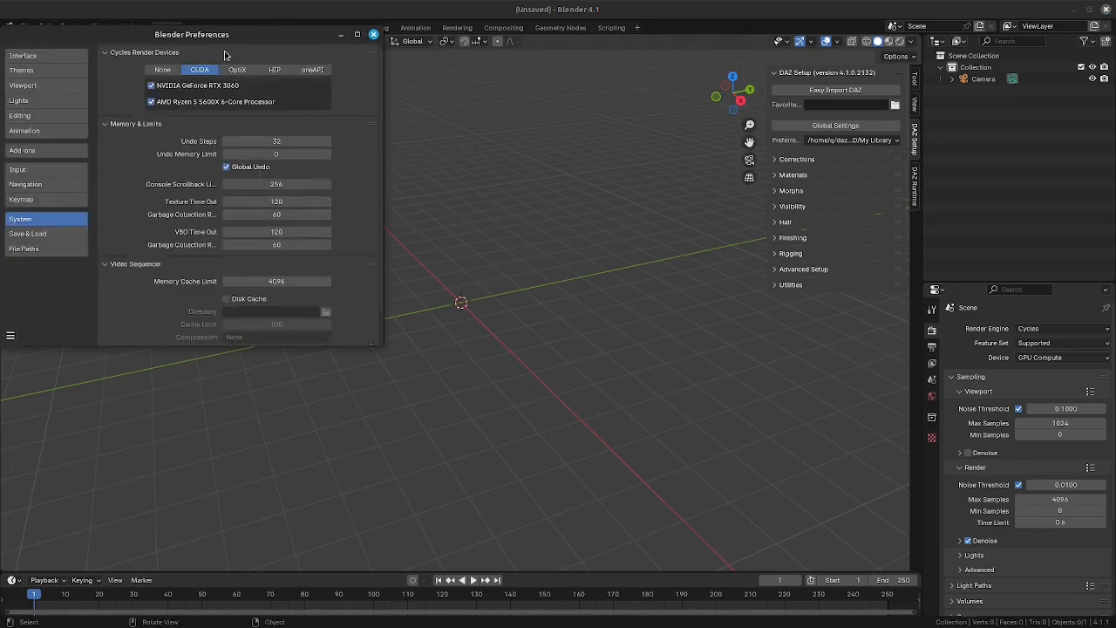
{"action": "left_click", "coordinate": [197, 178]}
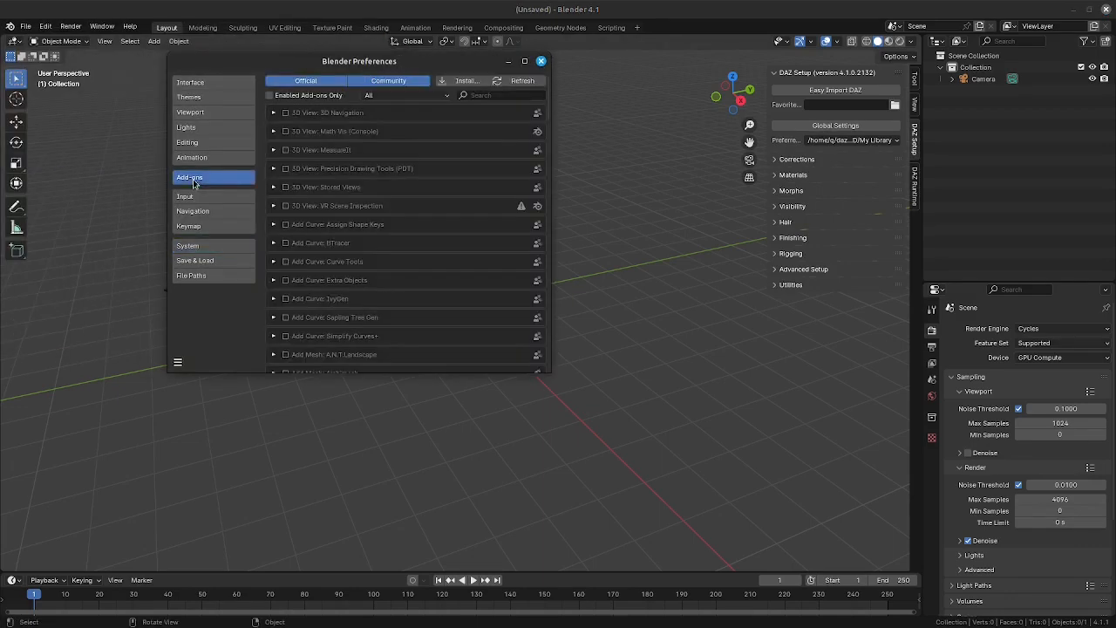
{"action": "left_click", "coordinate": [465, 82]}
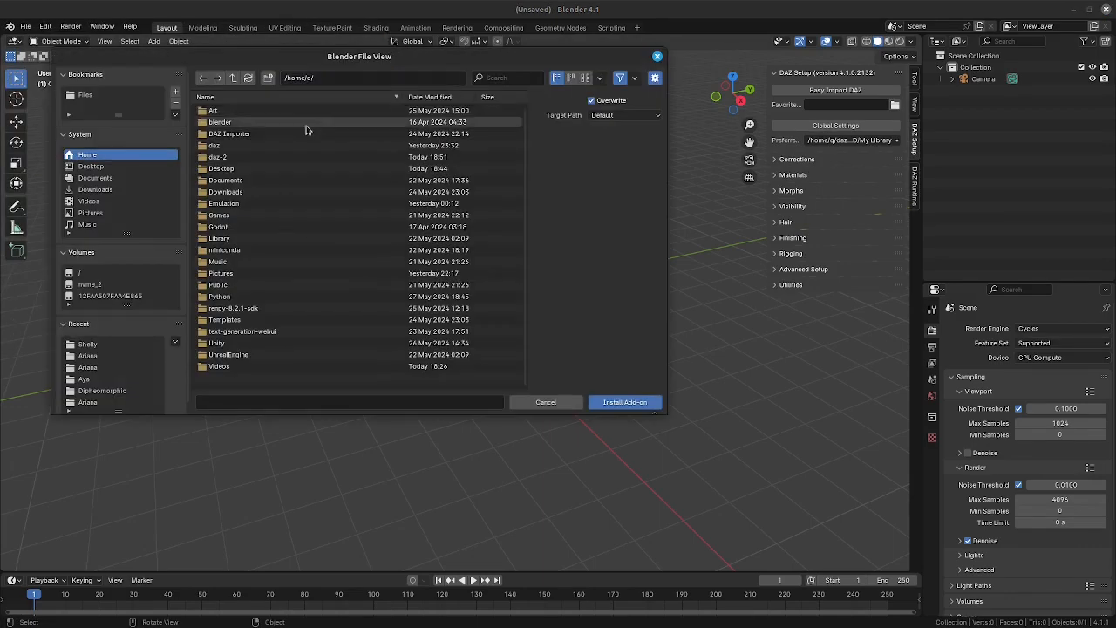
{"action": "left_click", "coordinate": [95, 178]}
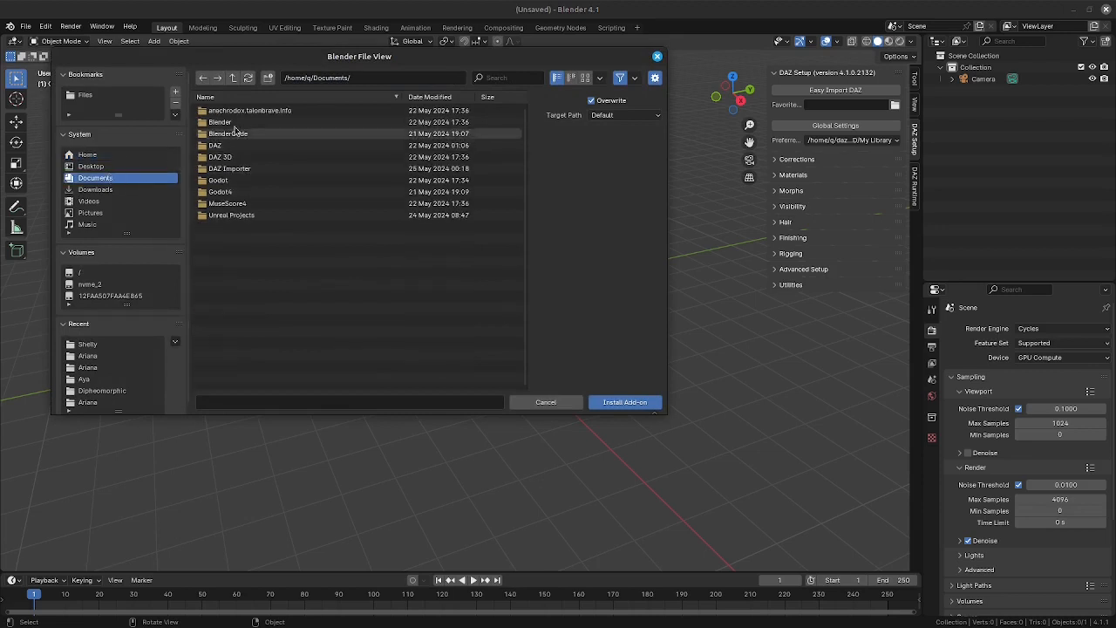
{"action": "left_click", "coordinate": [233, 135]}
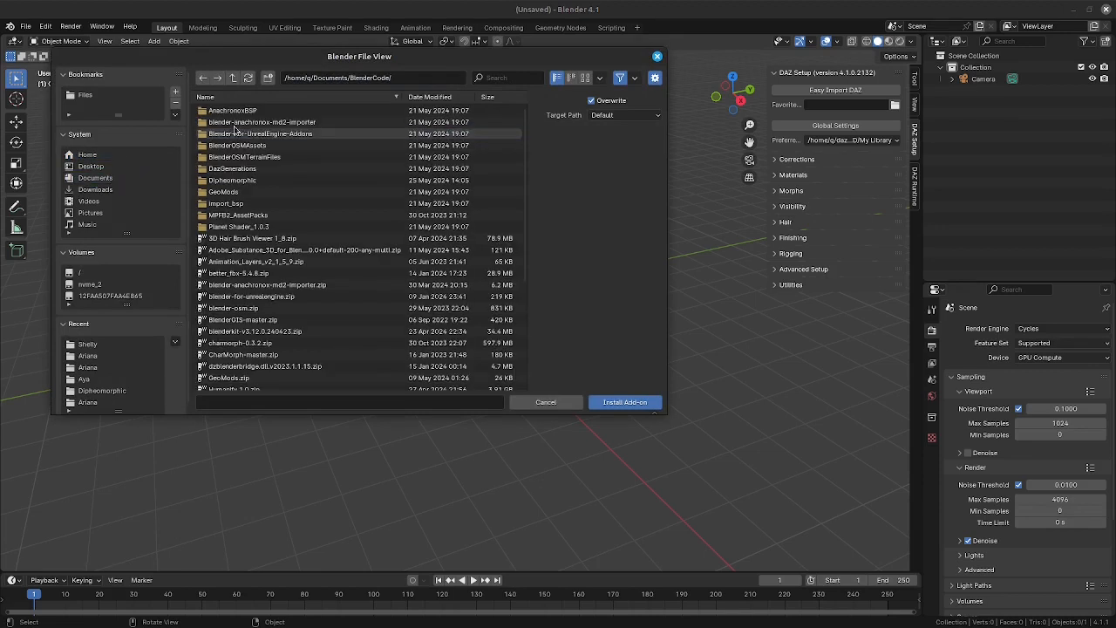
{"action": "left_click", "coordinate": [250, 180]}
{"action": "left_click", "coordinate": [250, 181]}
{"action": "left_click", "coordinate": [262, 215]}
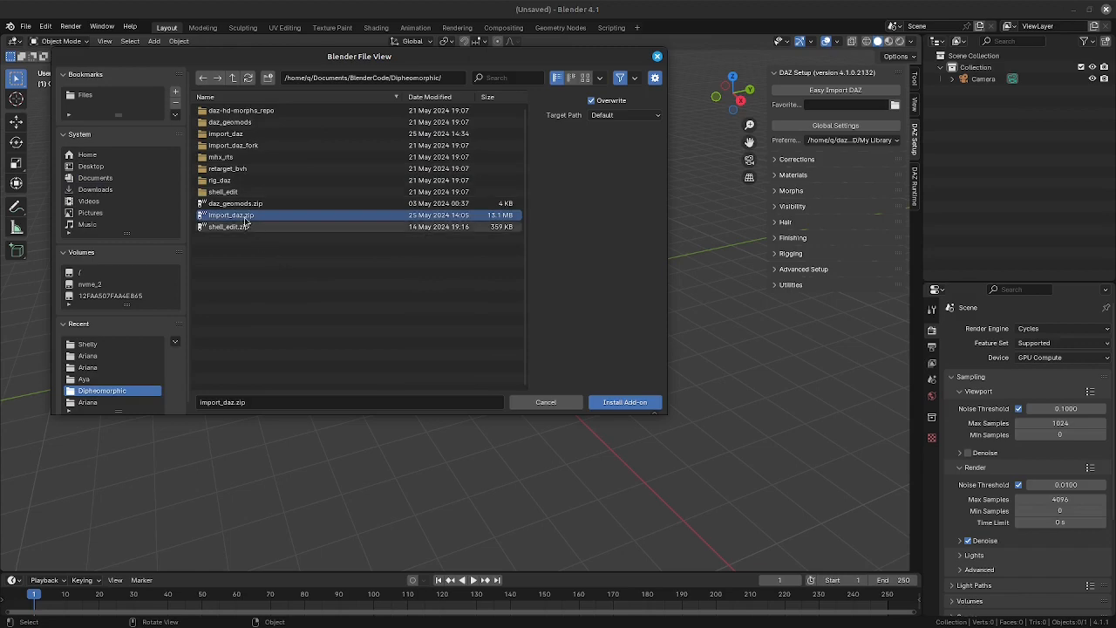
{"action": "left_click", "coordinate": [546, 402]}
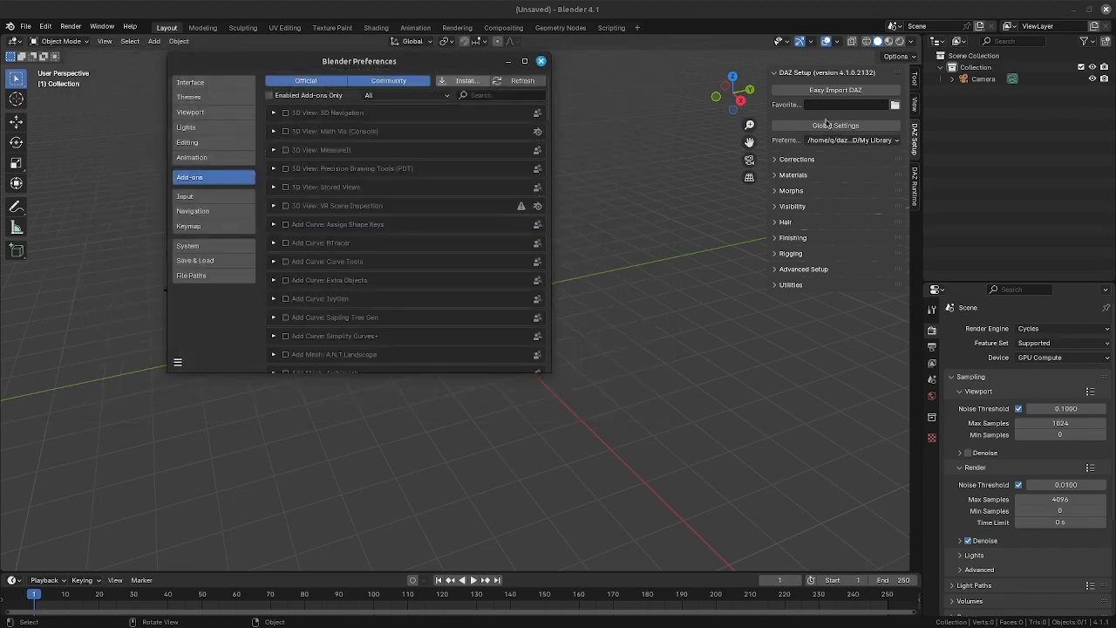
{"action": "left_click", "coordinate": [541, 61]}
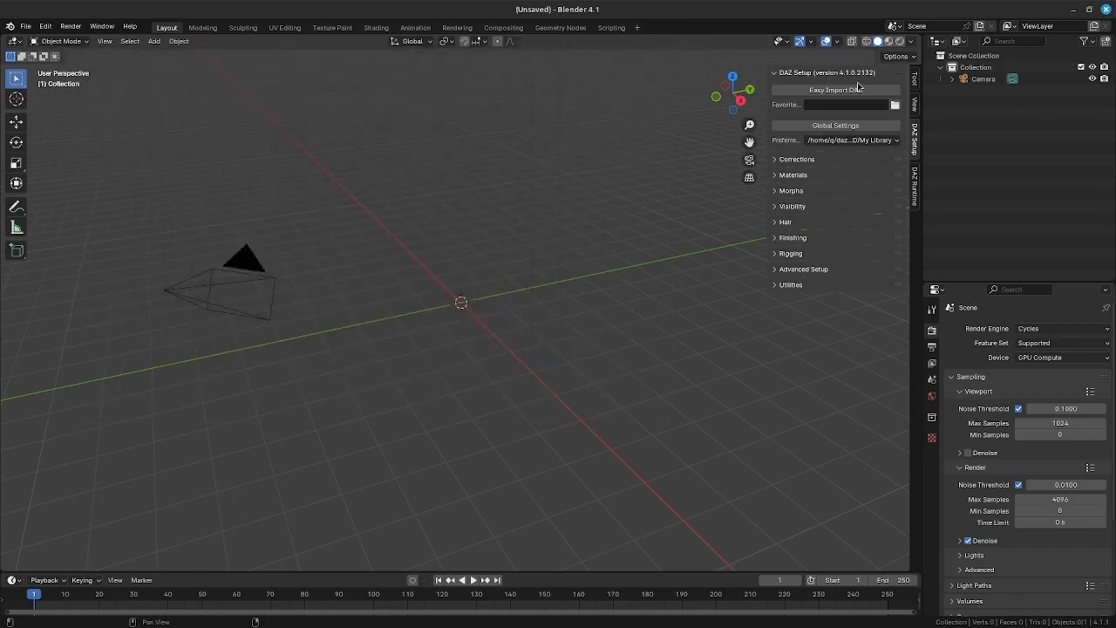
- Open the Global Settings of DAZ Setup, and switch to DAZ Studio to display the Diffeomorphic scripts in My Library
{"action": "left_click", "coordinate": [829, 125]}
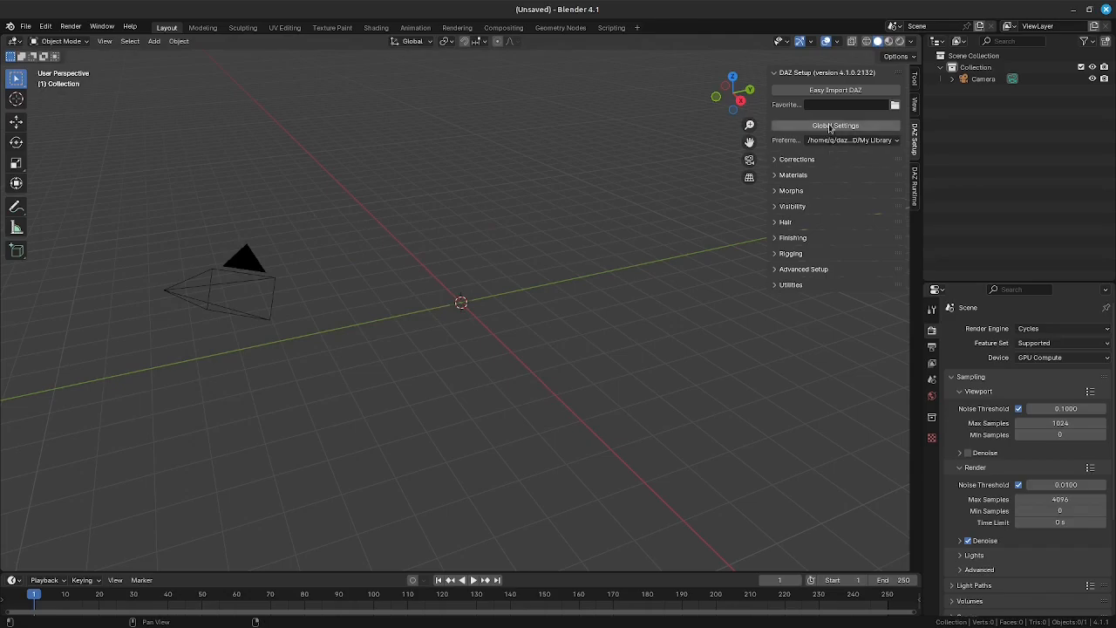
{"action": "left_click_drag", "start_coordinate": [435, 93], "coordinate": [404, 59]}
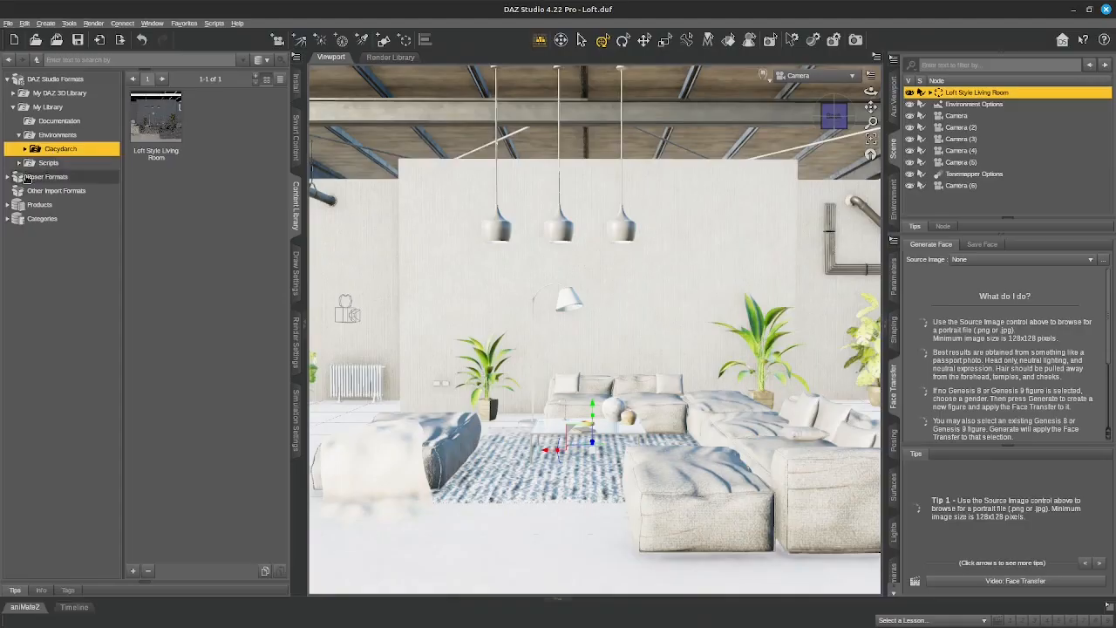
{"action": "left_click", "coordinate": [19, 134]}
{"action": "left_click", "coordinate": [19, 163]}
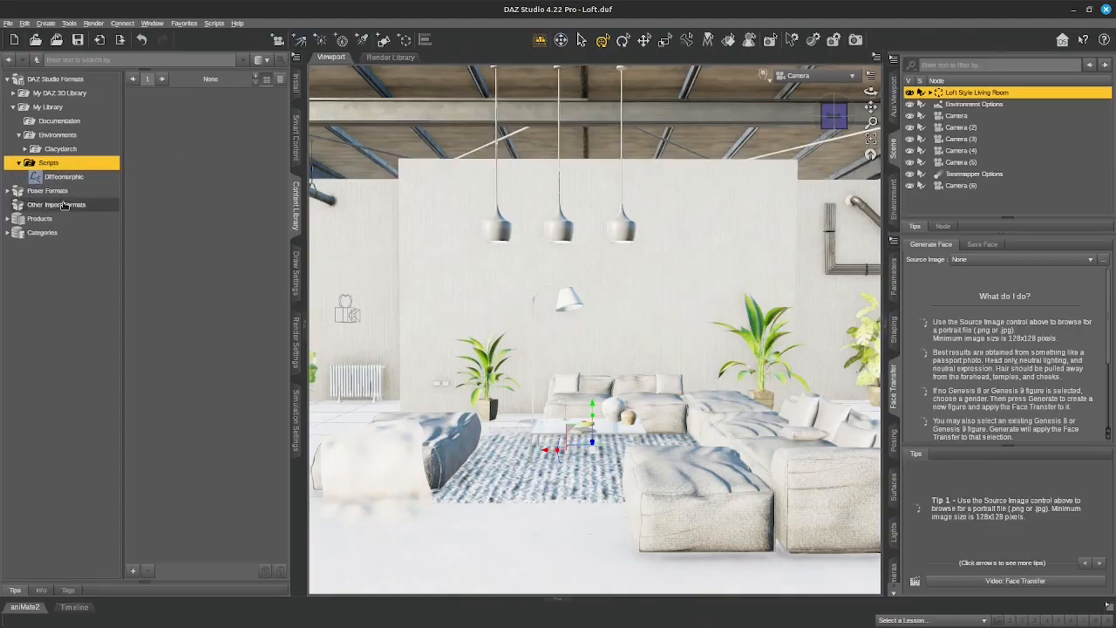
{"action": "left_click", "coordinate": [61, 176]}
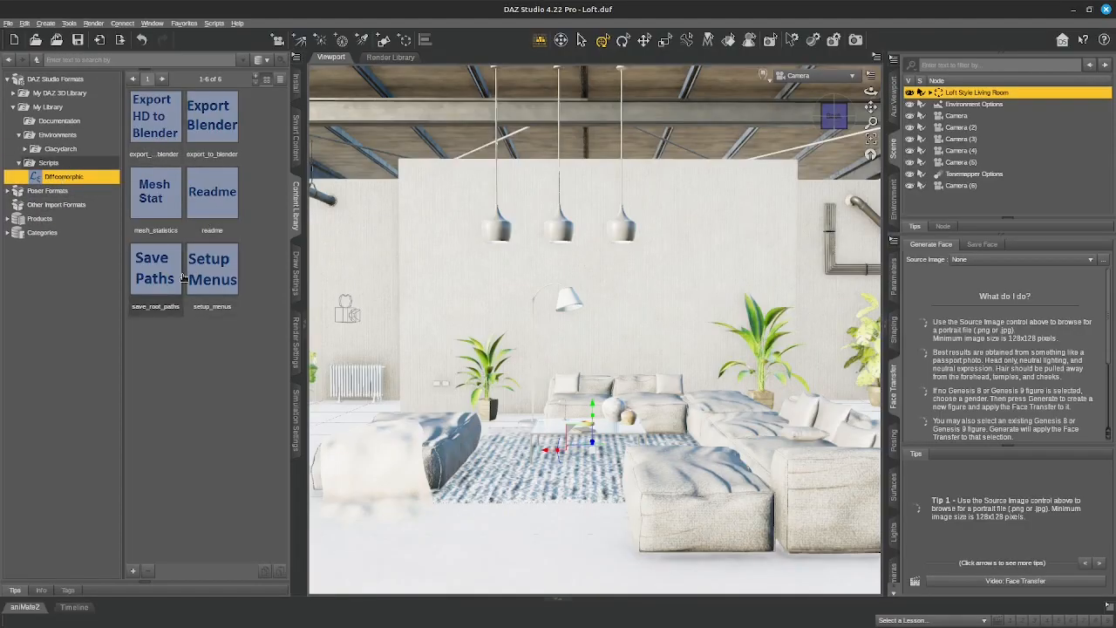
{"action": "mouse_move", "coordinate": [157, 294]}
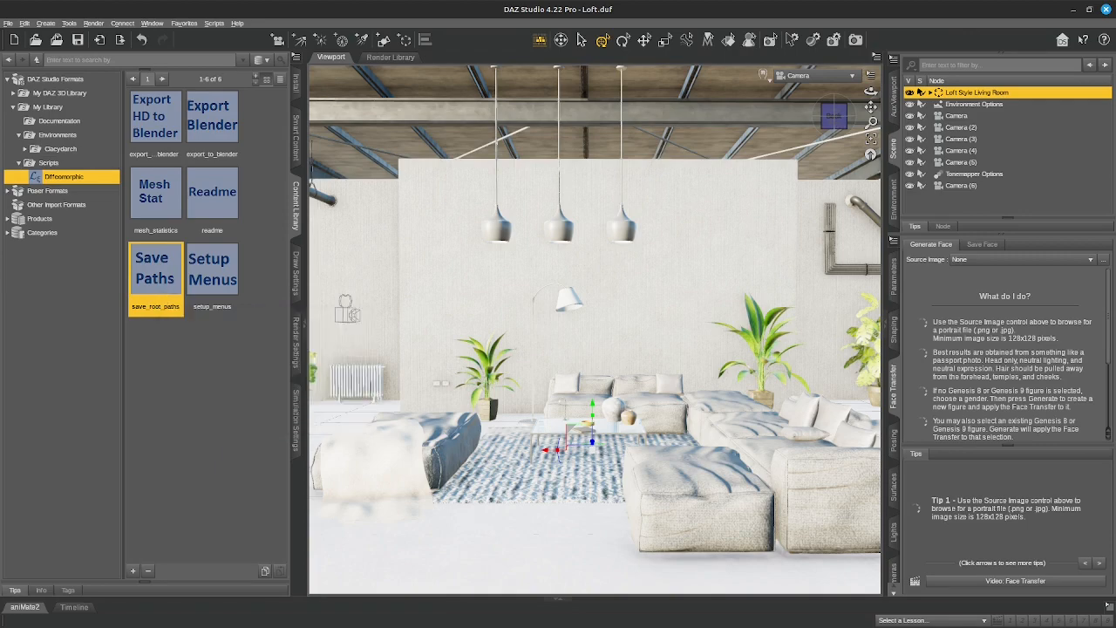
- Look at the drive_c and daz-2 folders in the file manager, and return to Blender's Global Settings
{"action": "left_click_drag", "start_coordinate": [0, 76], "coordinate": [435, 47]}
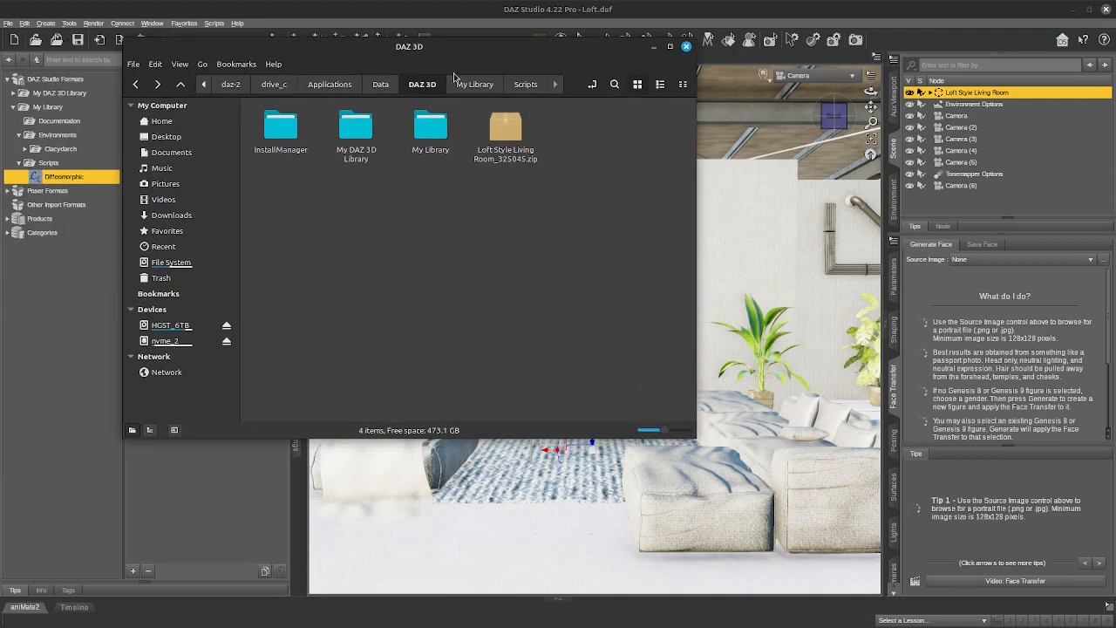
{"action": "left_click", "coordinate": [276, 86]}
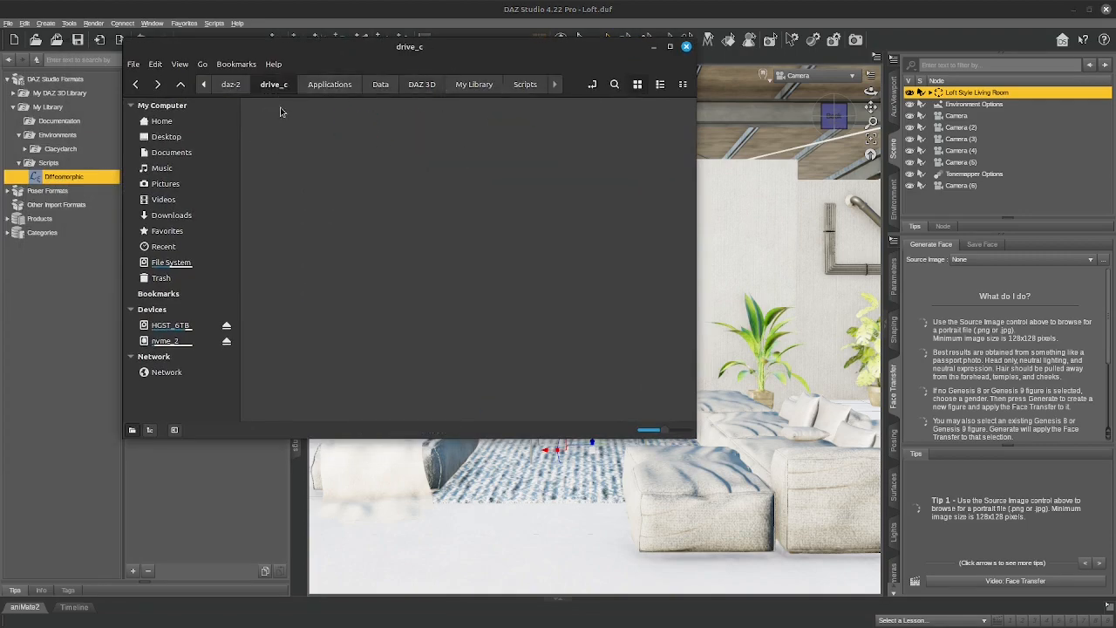
{"action": "left_click", "coordinate": [230, 85]}
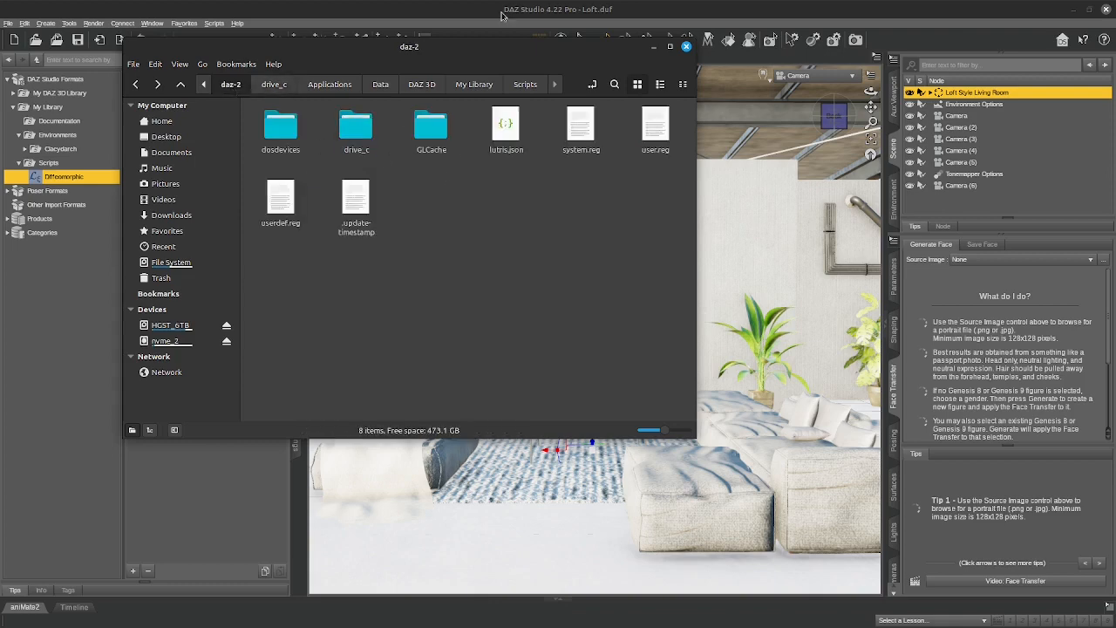
{"action": "left_click_drag", "start_coordinate": [503, 43], "coordinate": [0, 100]}
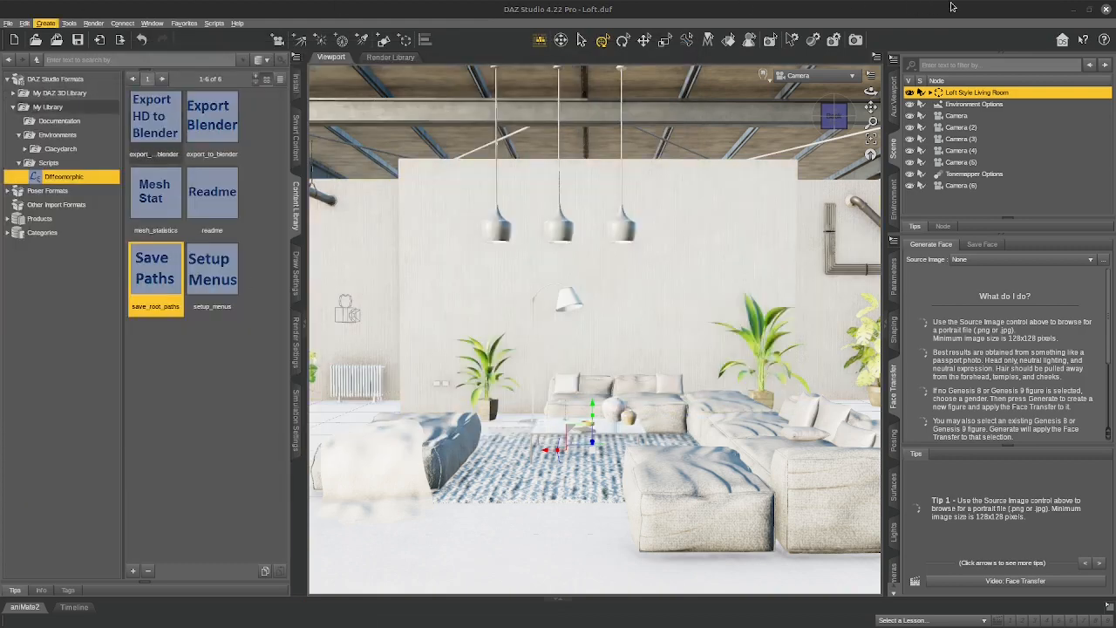
{"action": "left_click", "coordinate": [1073, 9]}
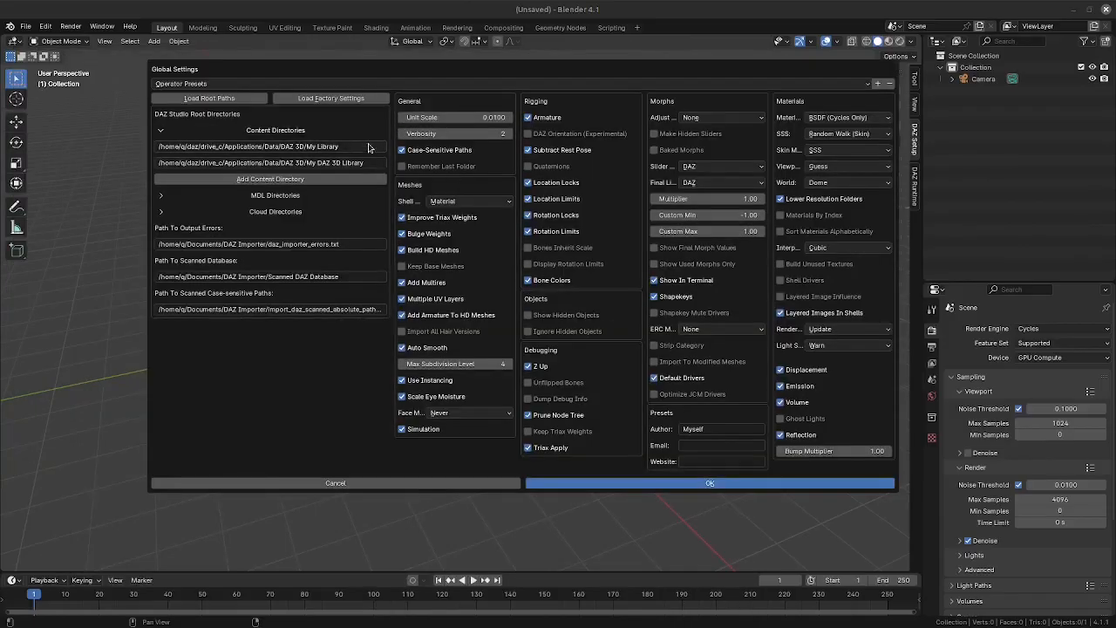
- Replace the first content directory with the My Library path copied from the file manager, /home/q/daz-2/drive_c/Applications/Data/DAZ 3D/My Library
{"action": "left_click", "coordinate": [340, 146]}
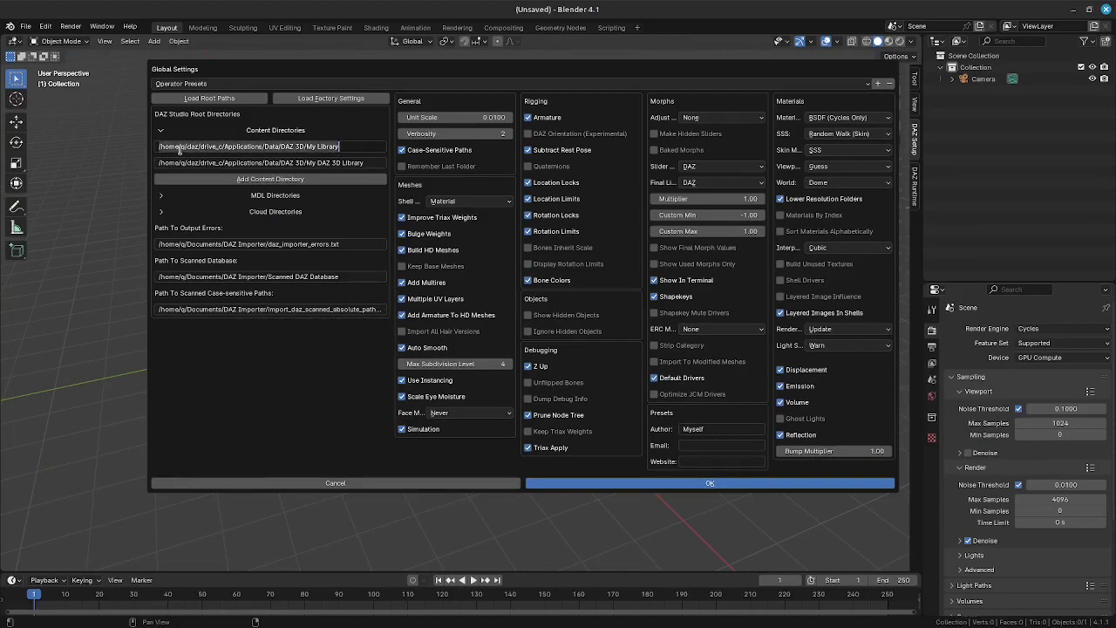
{"action": "left_click", "coordinate": [197, 147]}
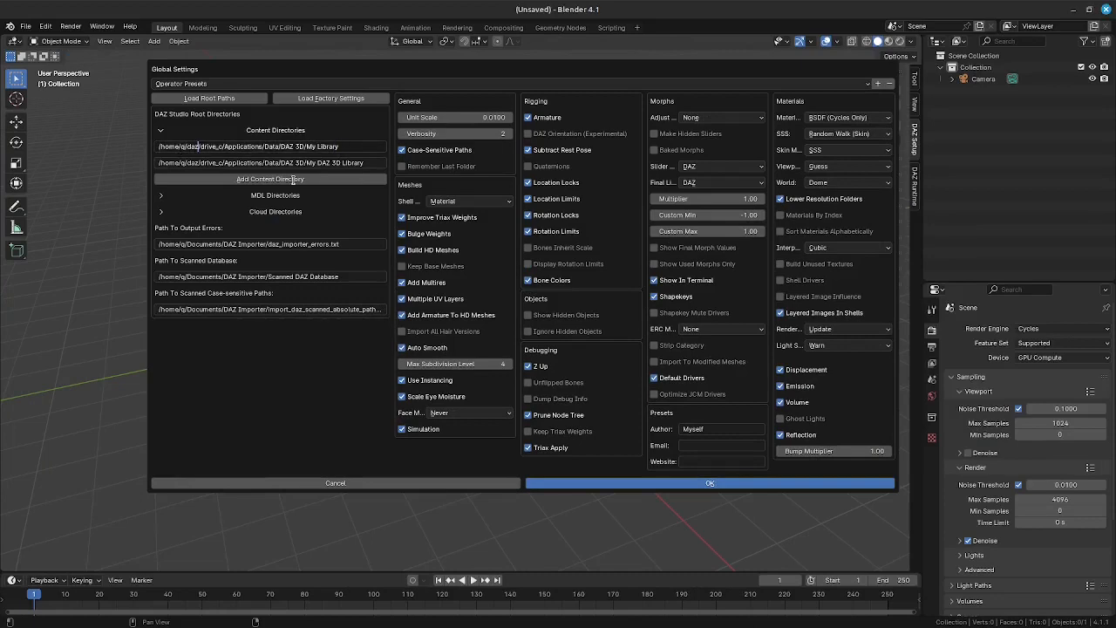
{"action": "key", "text": "alt+Tab"}
{"action": "left_click_drag", "start_coordinate": [664, 173], "coordinate": [938, 89]}
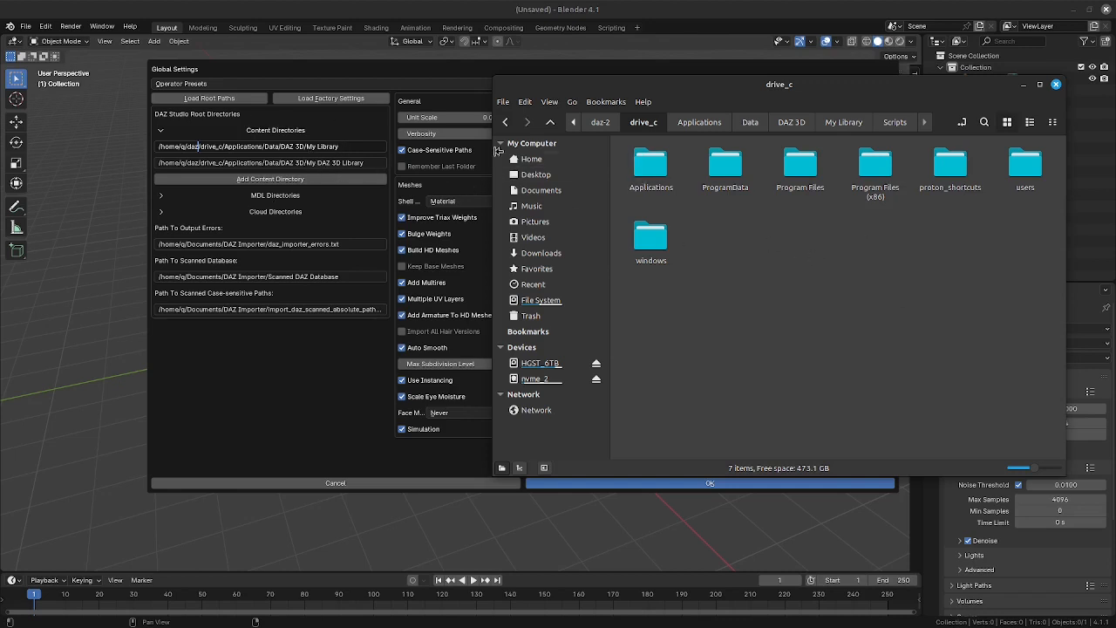
{"action": "left_click", "coordinate": [845, 123]}
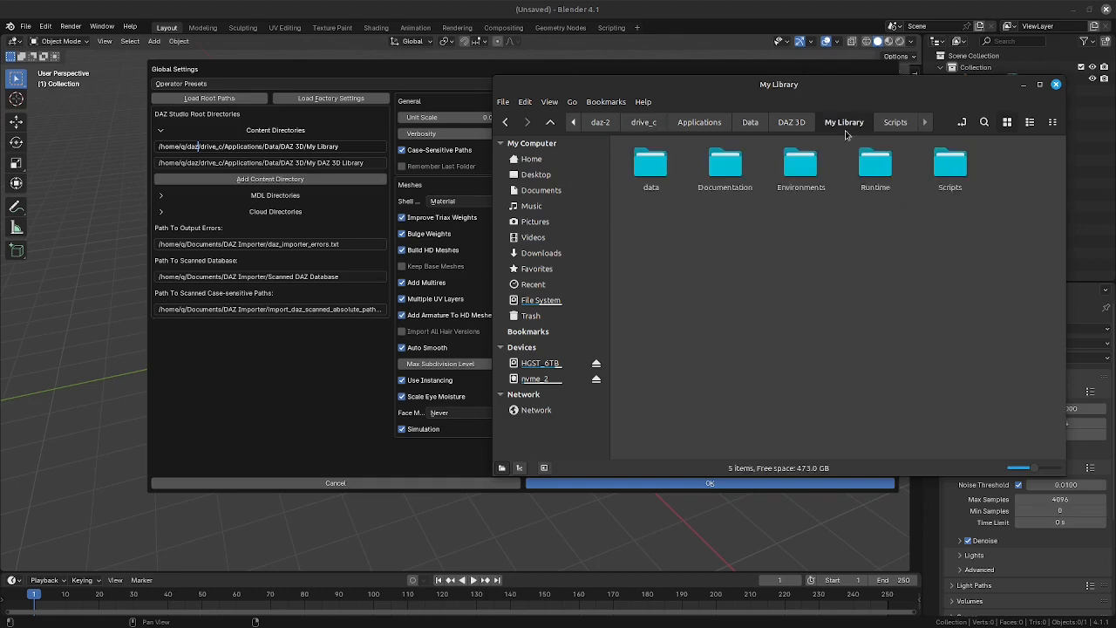
{"action": "left_click", "coordinate": [961, 123]}
{"action": "key", "text": "ctrl+c"}
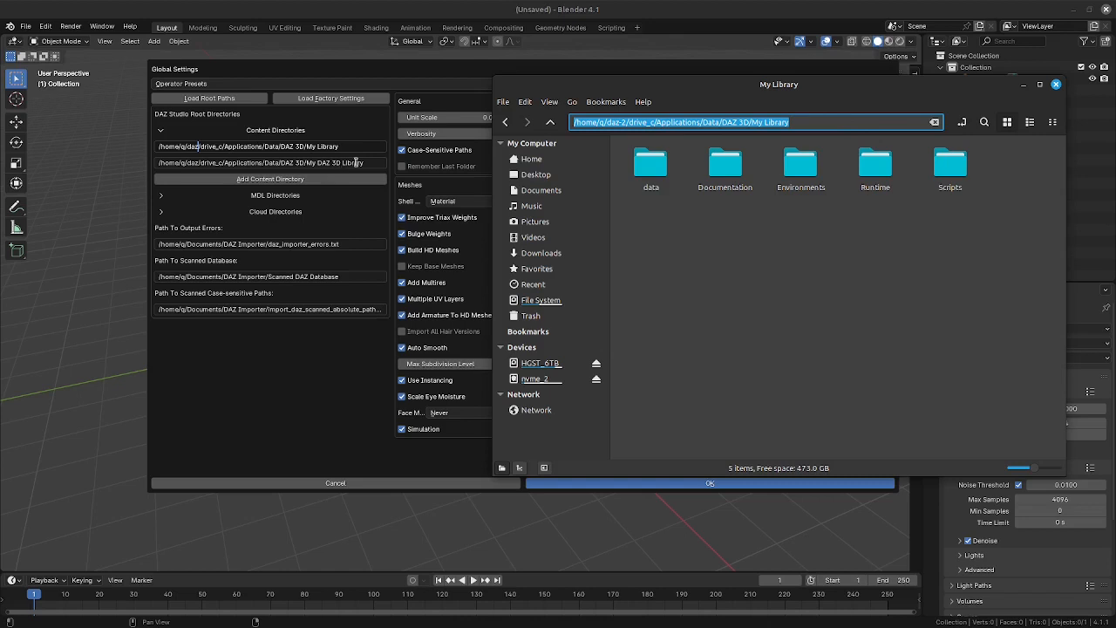
{"action": "left_click_drag", "start_coordinate": [351, 148], "coordinate": [115, 164]}
{"action": "key", "text": "ctrl+v"}
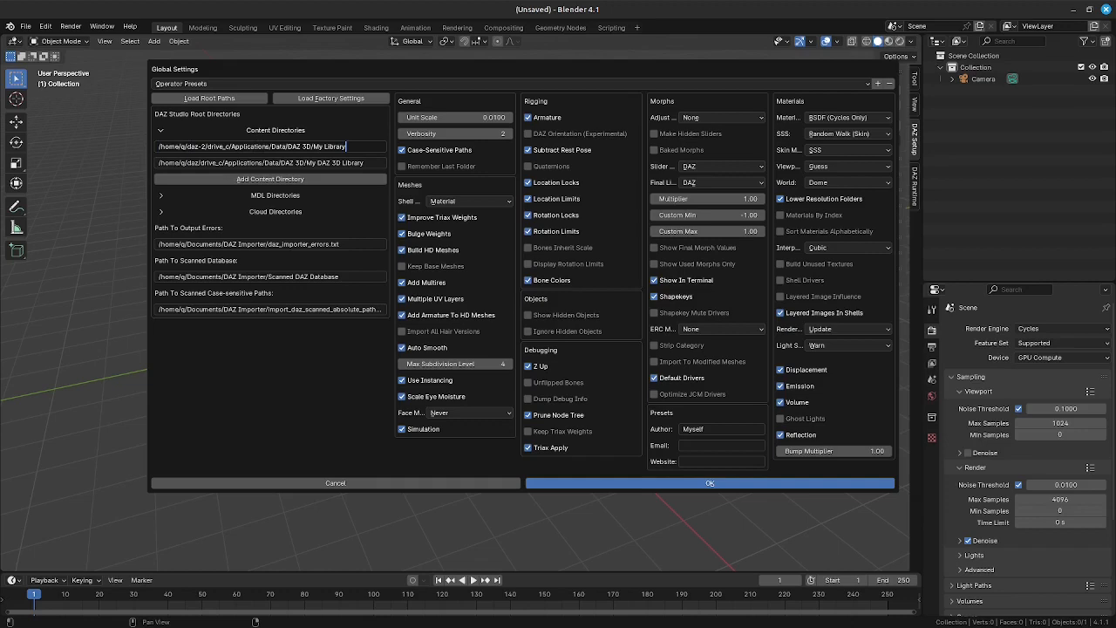
- Replace the second content directory with the copied path /home/q/daz-2/drive_c/Applications/Data/DAZ 3D/My DAZ 3D Library and accept the Global Settings
{"action": "key", "text": "alt+Tab"}
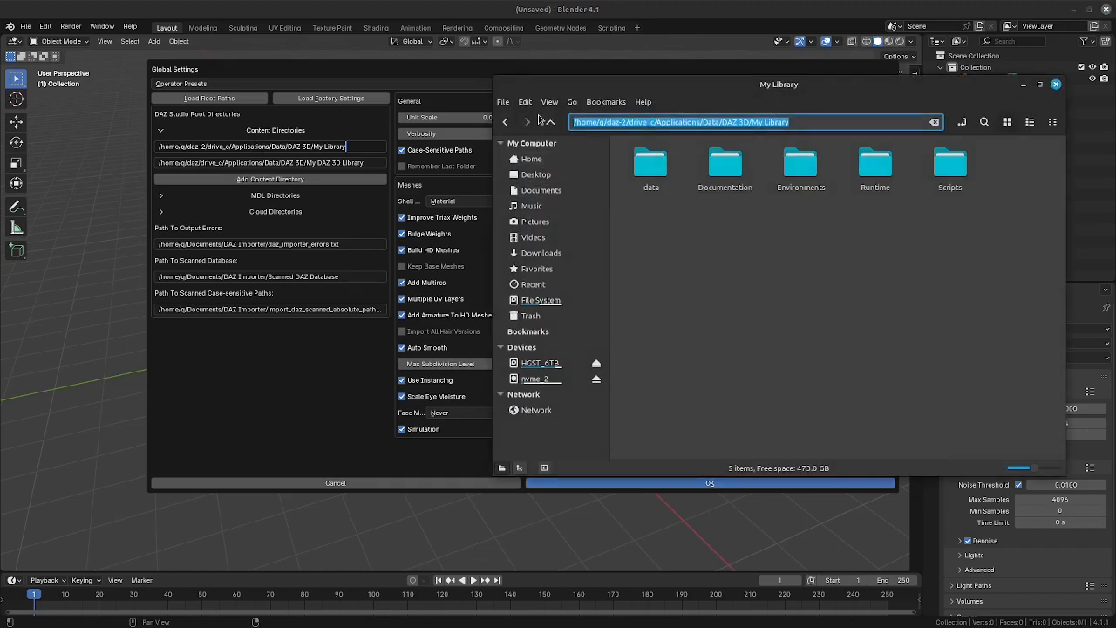
{"action": "left_click", "coordinate": [550, 122]}
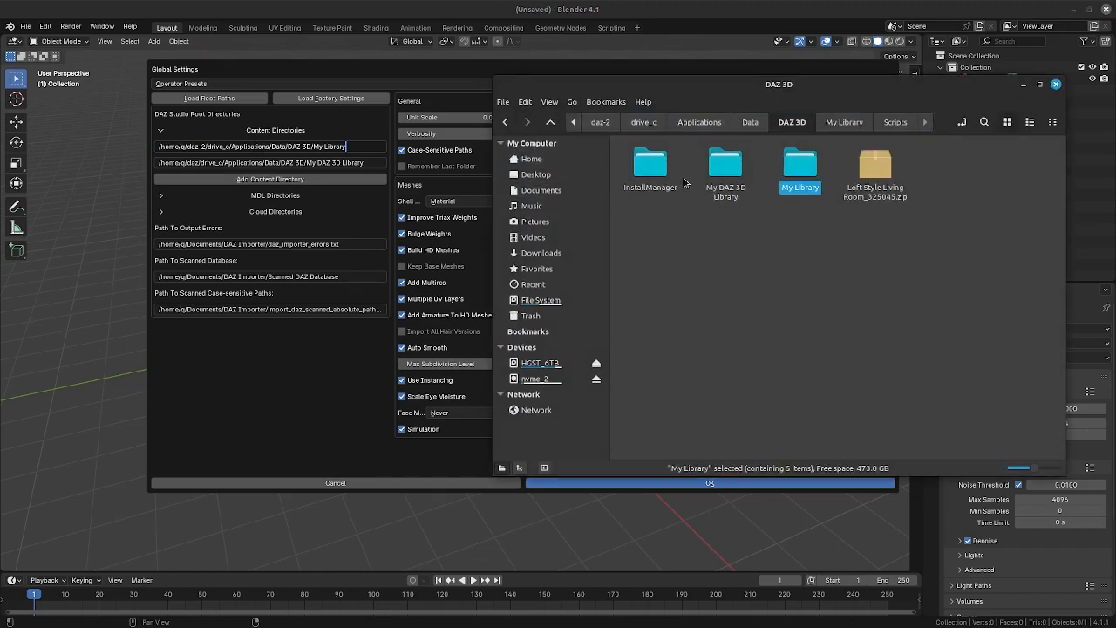
{"action": "double_click", "coordinate": [726, 170]}
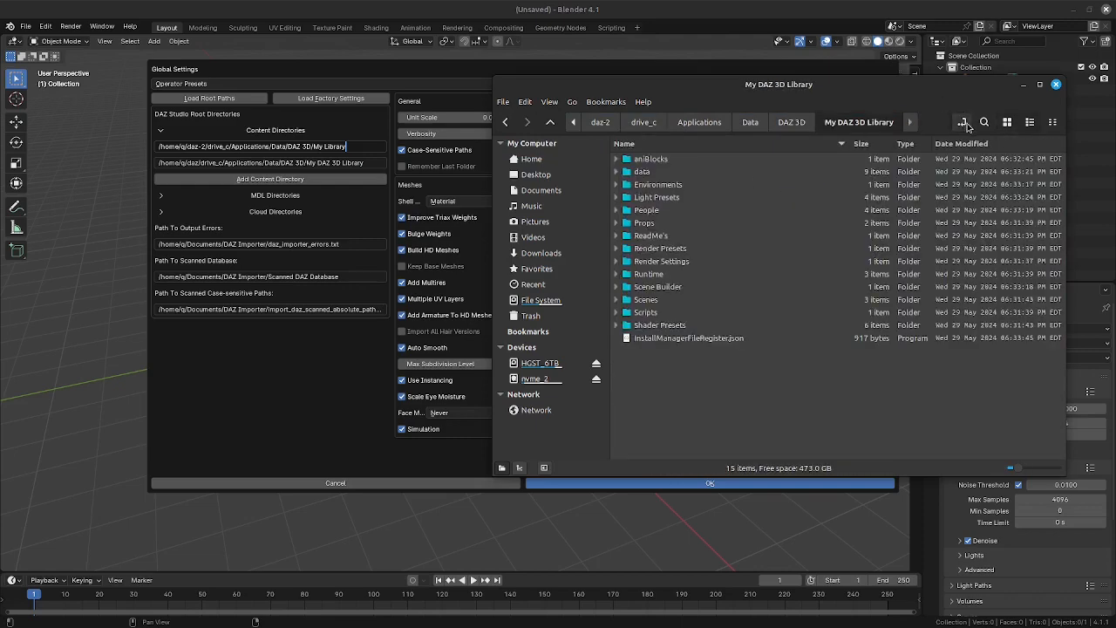
{"action": "left_click", "coordinate": [963, 123]}
{"action": "key", "text": "ctrl+c"}
{"action": "left_click", "coordinate": [352, 167]}
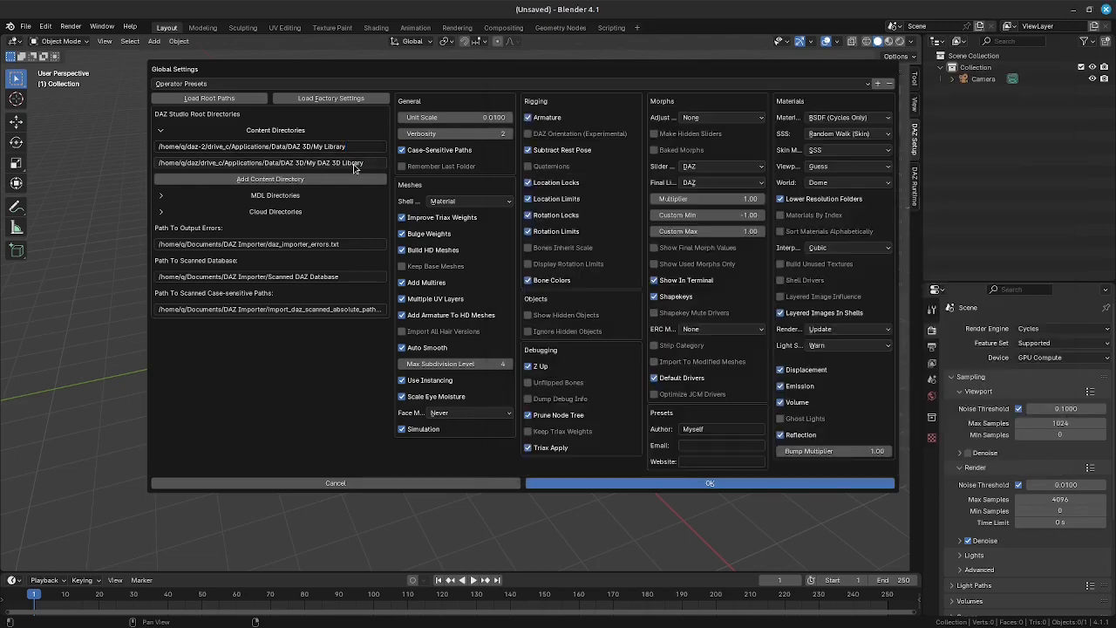
{"action": "double_click", "coordinate": [370, 164]}
{"action": "key", "text": "ctrl+v"}
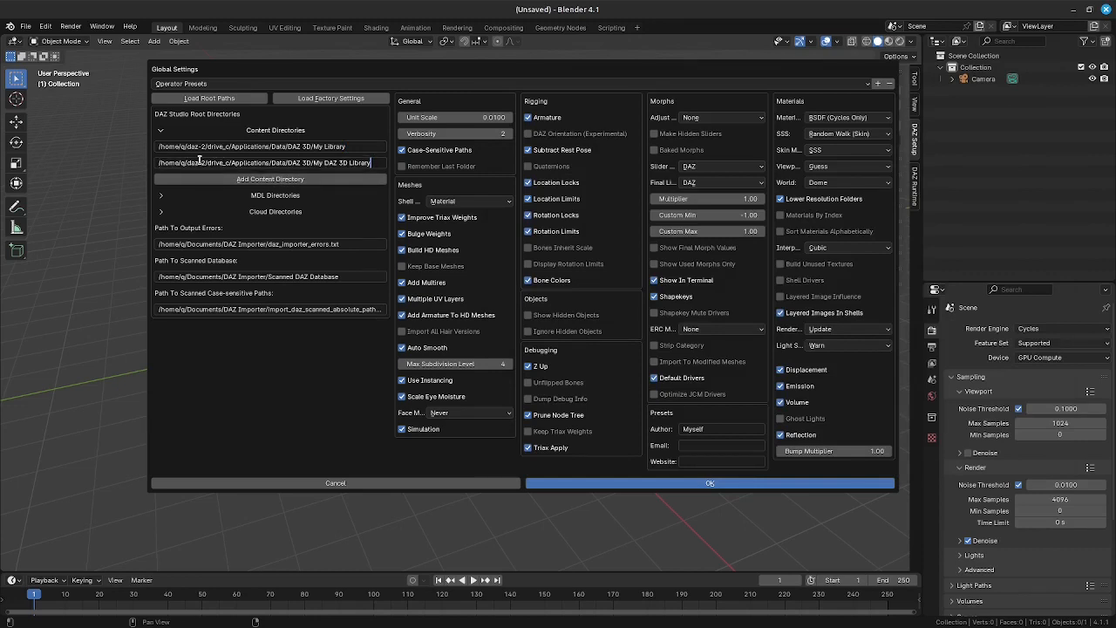
{"action": "left_click_drag", "start_coordinate": [202, 162], "coordinate": [205, 162]}
{"action": "key", "text": "Return"}
{"action": "left_click", "coordinate": [600, 482]}
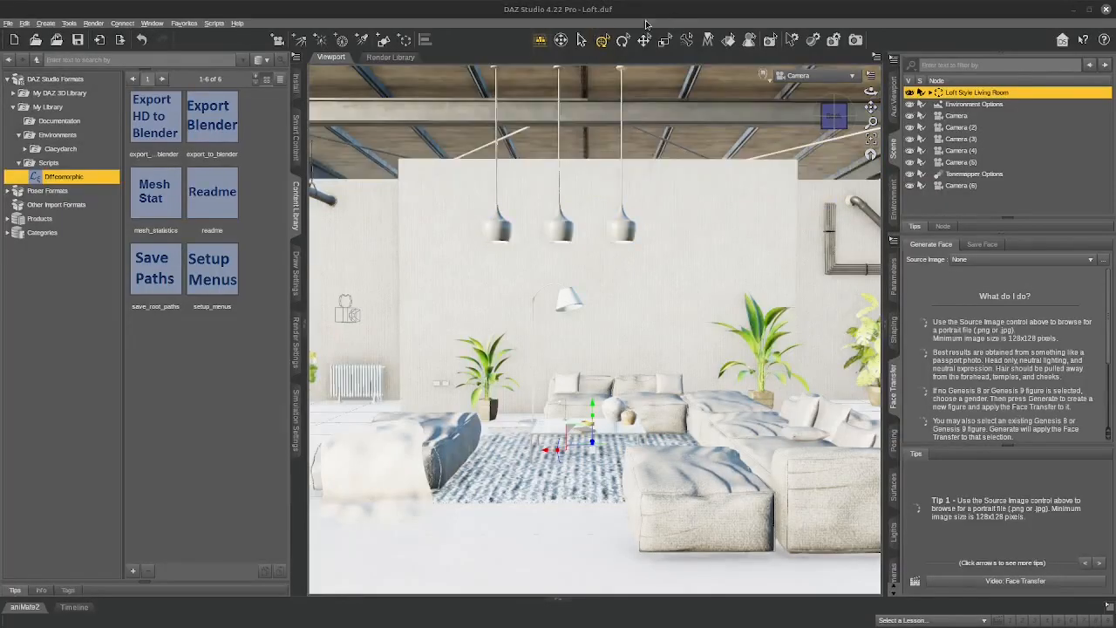
- Open the Save As dialog for the Loft scene in DAZ Studio to check which folder it is saved in
{"action": "left_click", "coordinate": [7, 23]}
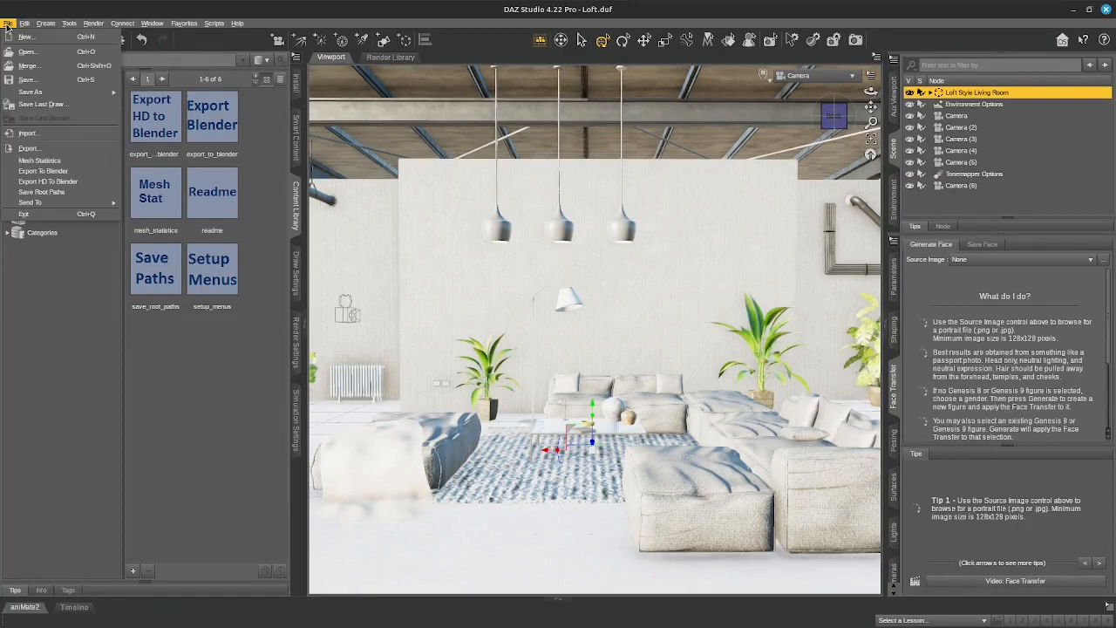
{"action": "mouse_move", "coordinate": [24, 23]}
{"action": "left_click", "coordinate": [347, 29]}
{"action": "left_click", "coordinate": [7, 22]}
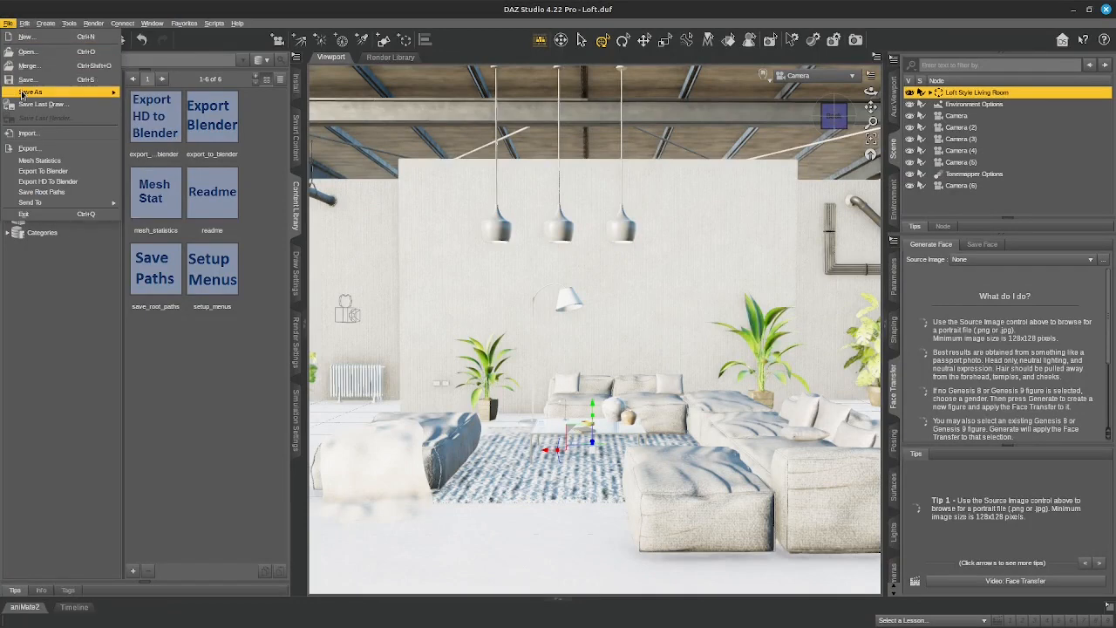
{"action": "mouse_move", "coordinate": [21, 93]}
{"action": "left_click", "coordinate": [144, 95]}
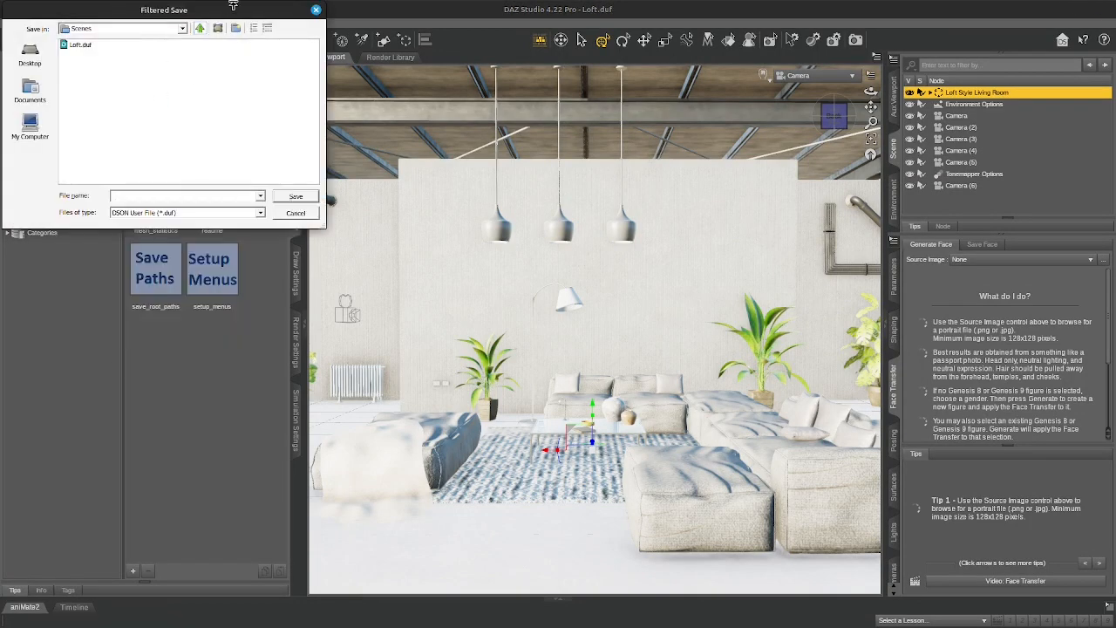
{"action": "left_click_drag", "start_coordinate": [233, 7], "coordinate": [448, 85]}
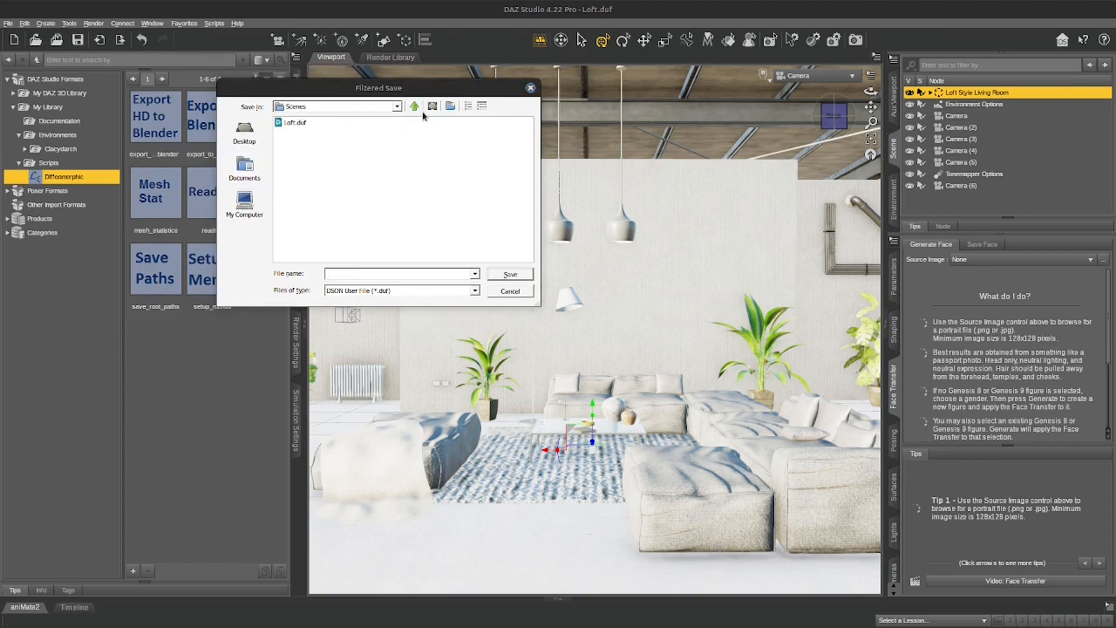
{"action": "left_click_drag", "start_coordinate": [431, 88], "coordinate": [479, 123]}
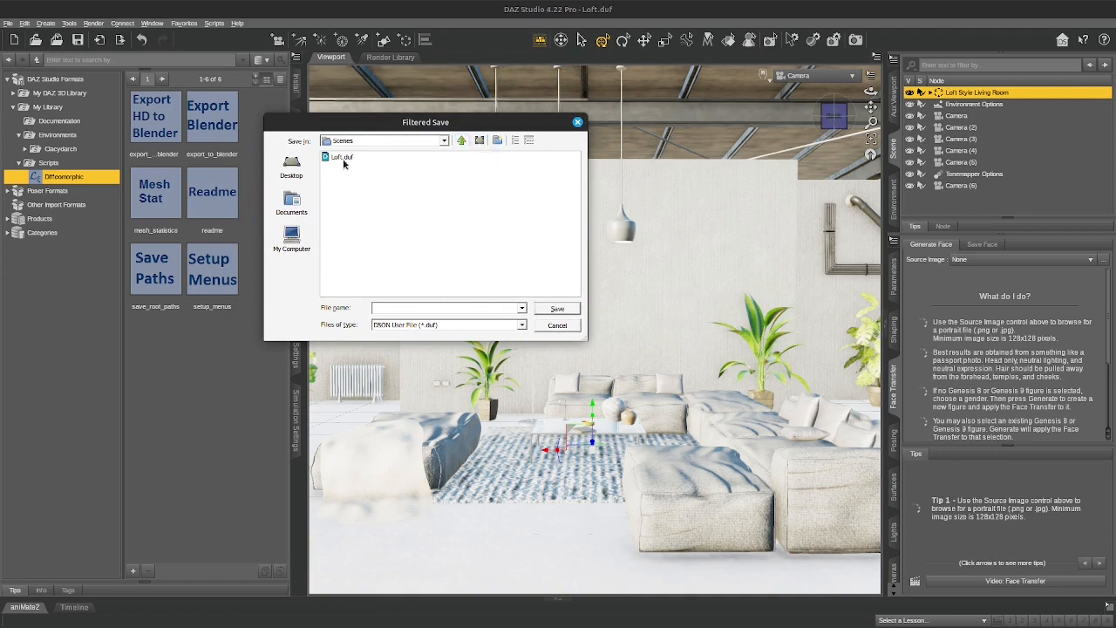
- Browse the save dialog up to the C: drive and down through users to the Documents/DAZ 3D/Studio folder
{"action": "left_click", "coordinate": [462, 141]}
{"action": "left_click", "coordinate": [462, 142]}
{"action": "left_click", "coordinate": [462, 140]}
{"action": "left_click", "coordinate": [461, 140]}
{"action": "left_click", "coordinate": [461, 140]}
{"action": "left_click", "coordinate": [462, 141]}
{"action": "left_click", "coordinate": [462, 140]}
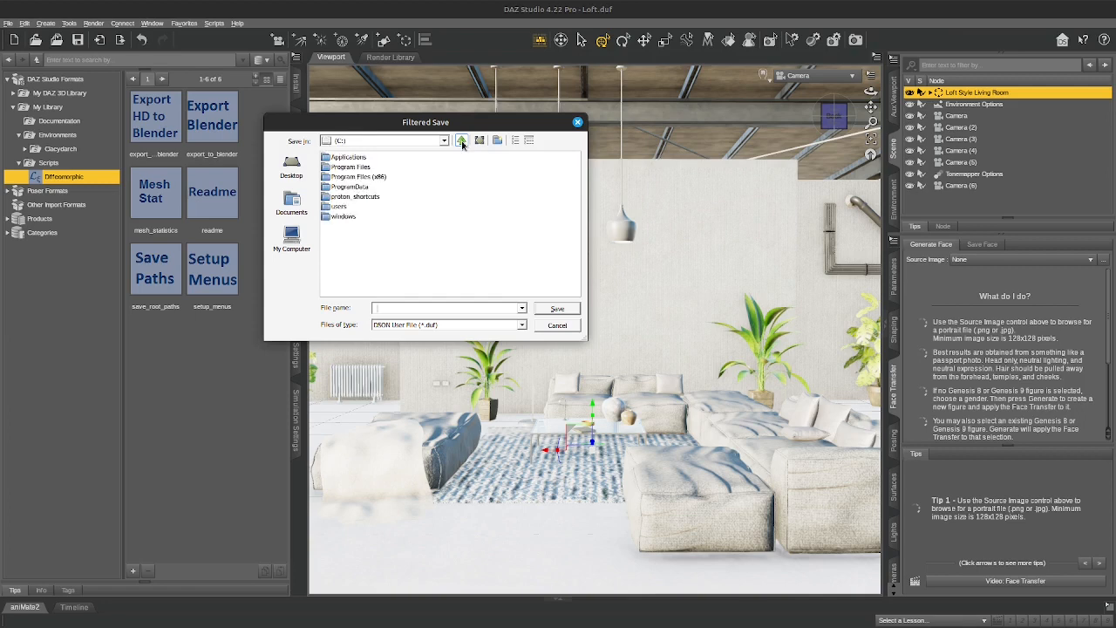
{"action": "double_click", "coordinate": [337, 207]}
{"action": "double_click", "coordinate": [335, 167]}
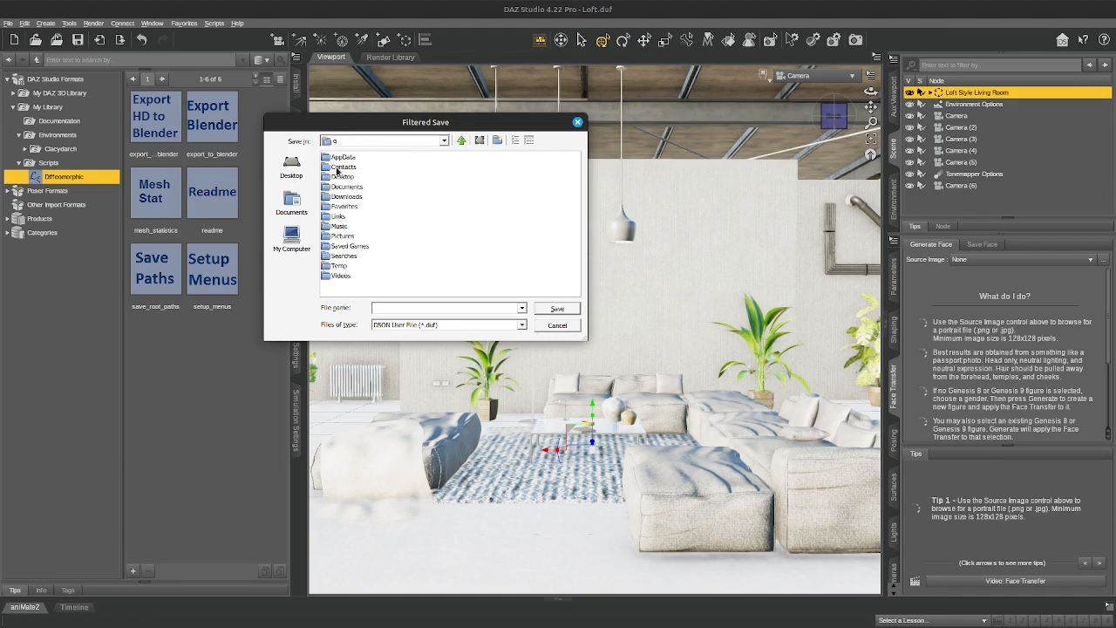
{"action": "double_click", "coordinate": [340, 186]}
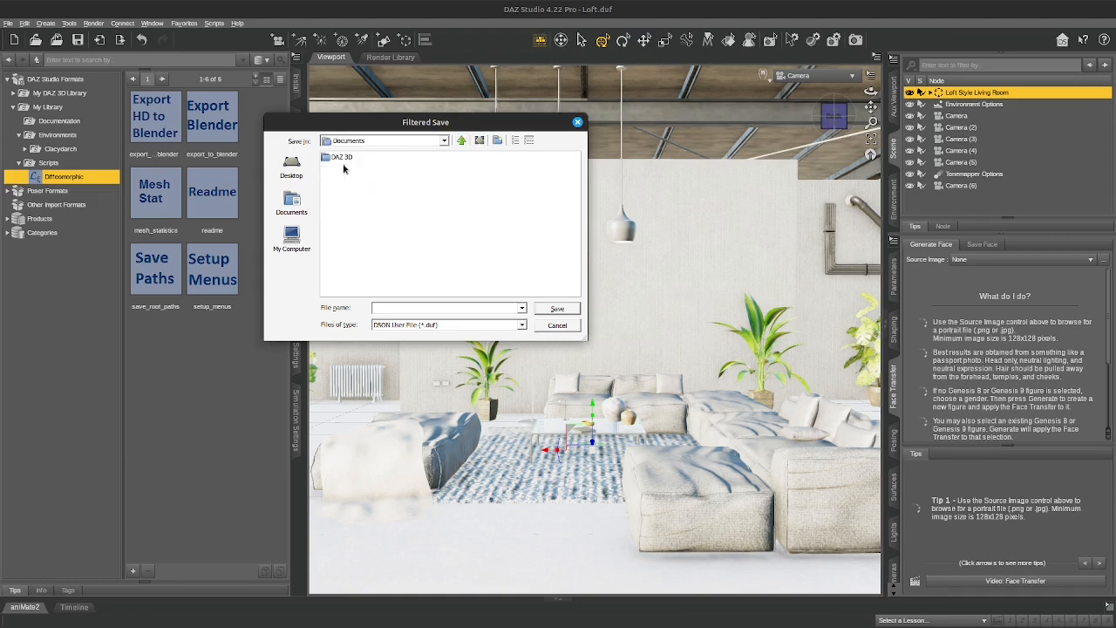
{"action": "double_click", "coordinate": [343, 157]}
{"action": "double_click", "coordinate": [340, 158]}
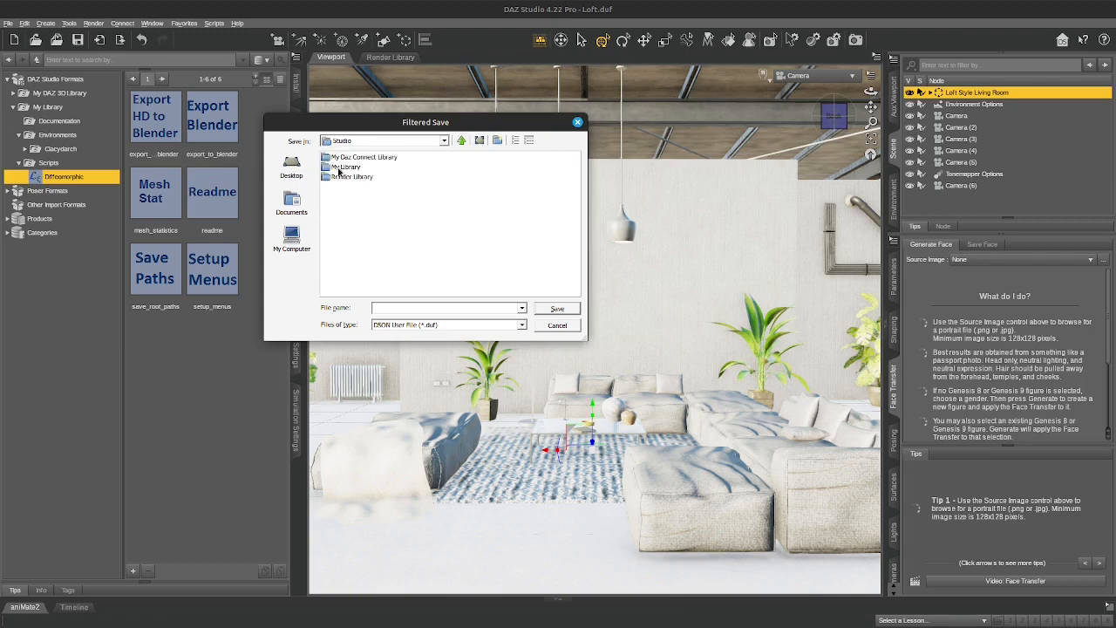
- Look inside My Daz Connect Library and the Scenes folder of My Library, and cancel the save dialog
{"action": "left_click", "coordinate": [355, 166]}
{"action": "left_click", "coordinate": [363, 158]}
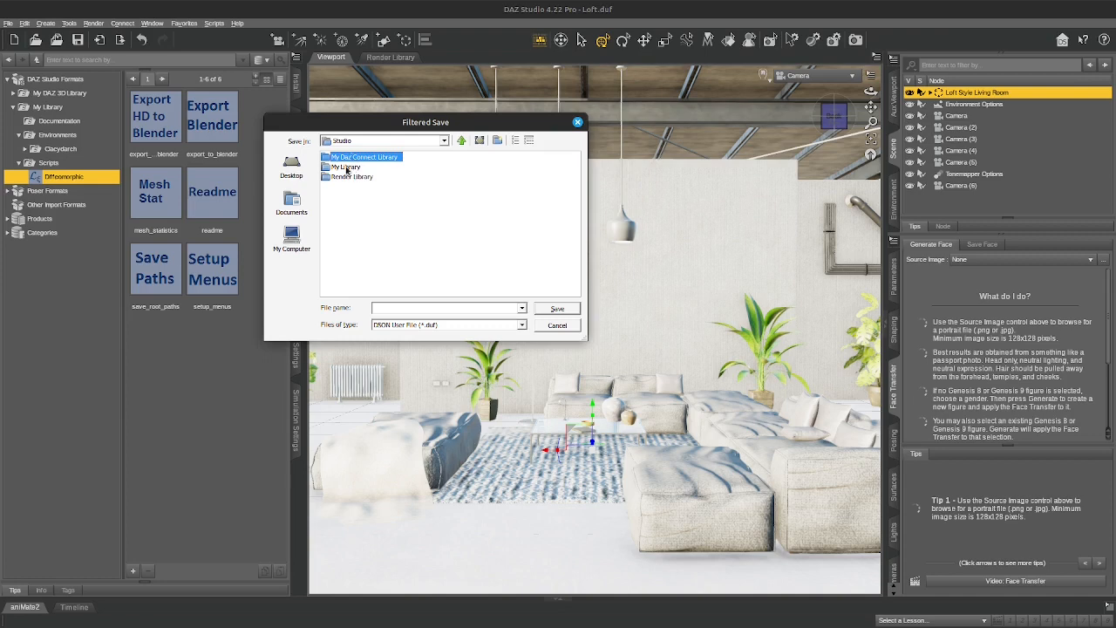
{"action": "left_click", "coordinate": [346, 167]}
{"action": "double_click", "coordinate": [347, 157]}
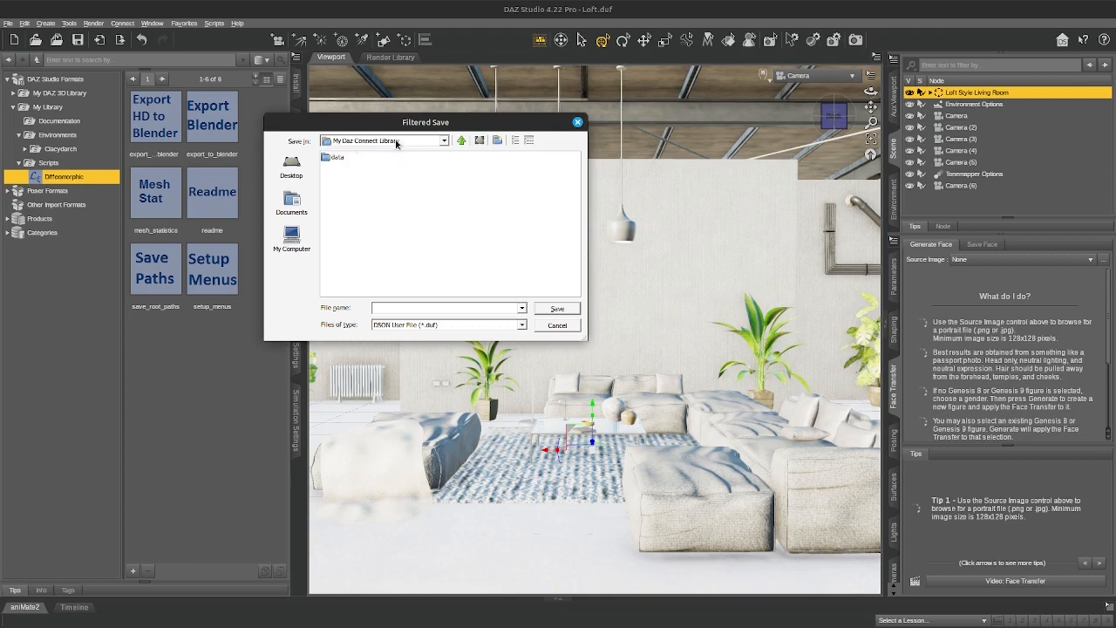
{"action": "left_click", "coordinate": [462, 140]}
{"action": "double_click", "coordinate": [353, 168]}
{"action": "double_click", "coordinate": [340, 158]}
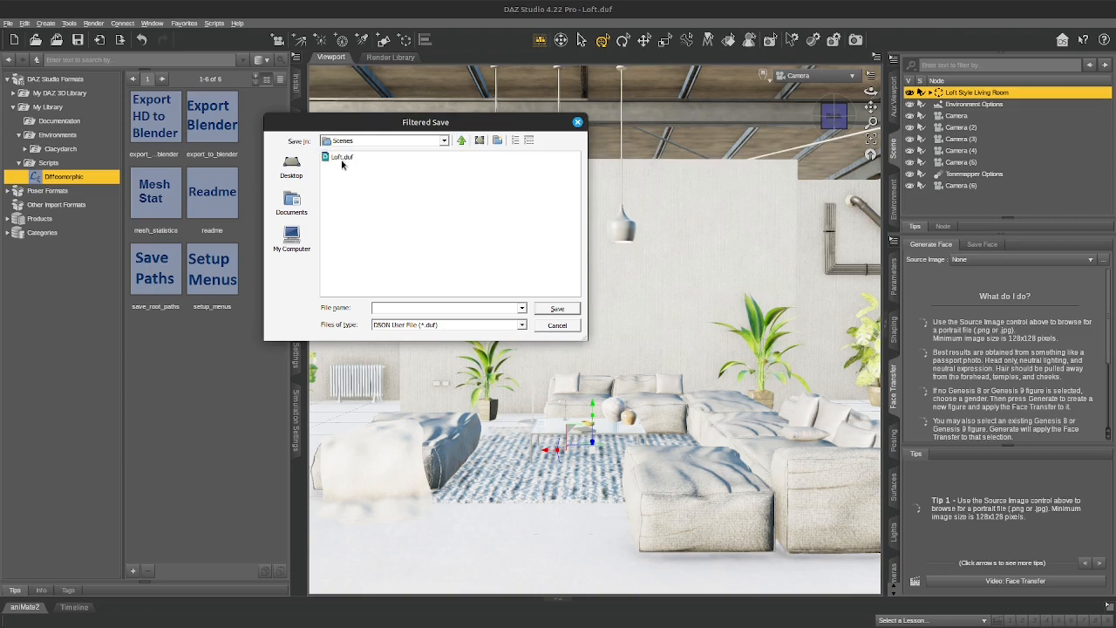
{"action": "left_click", "coordinate": [557, 326]}
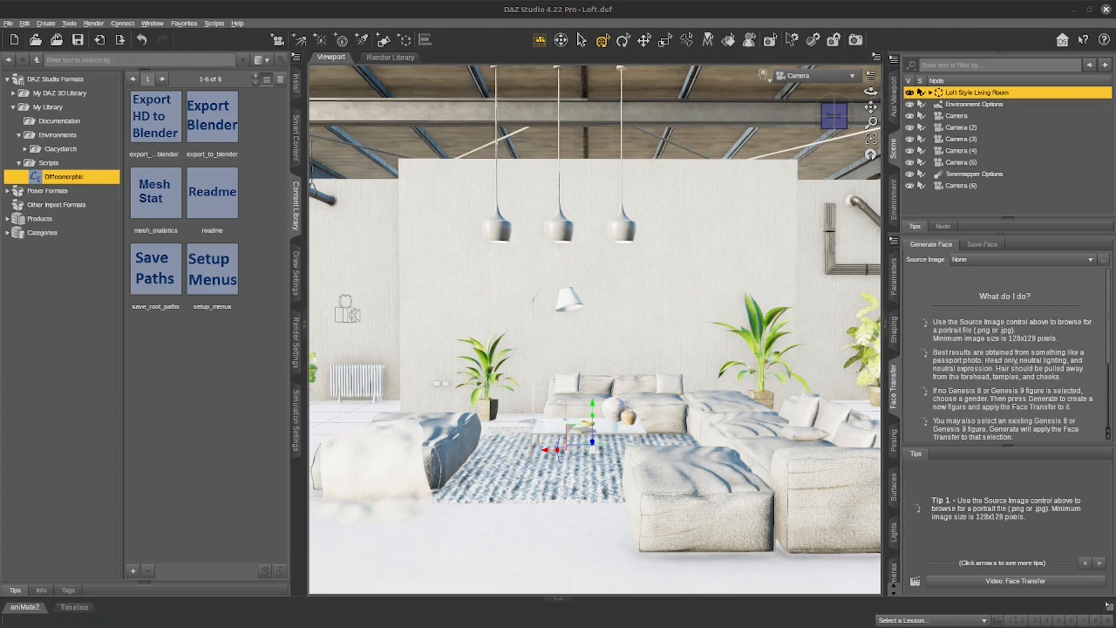
- Switch to Blender, start Easy Import DAZ and set Mesh Fitting to Unmorphed Shared (Environments)
{"action": "key", "text": "alt+Tab"}
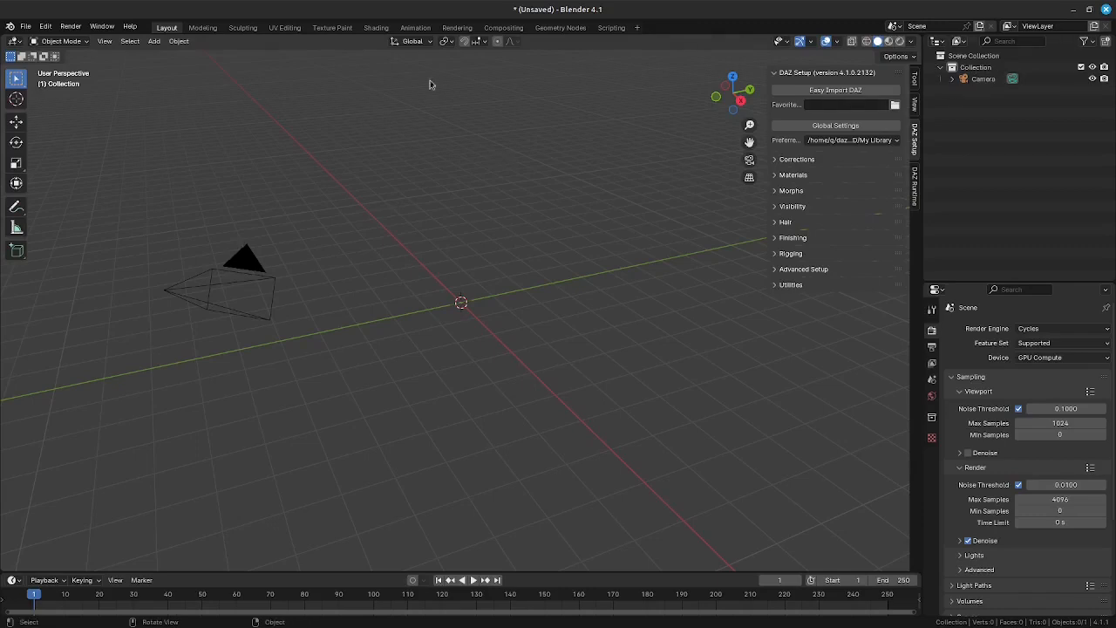
{"action": "left_click", "coordinate": [832, 91]}
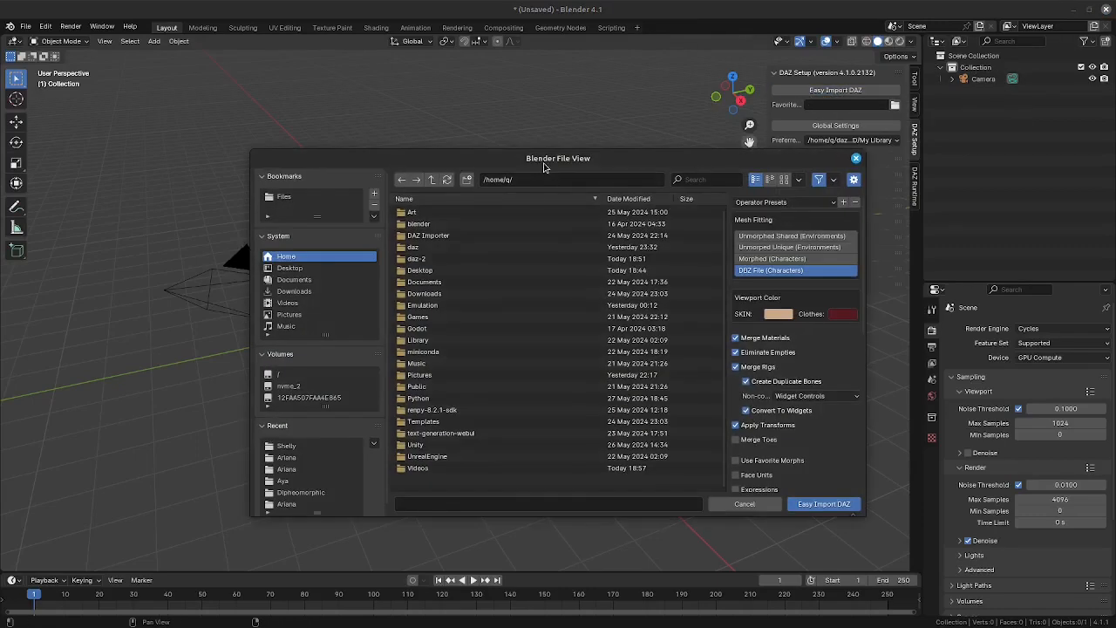
{"action": "left_click_drag", "start_coordinate": [689, 159], "coordinate": [521, 82]}
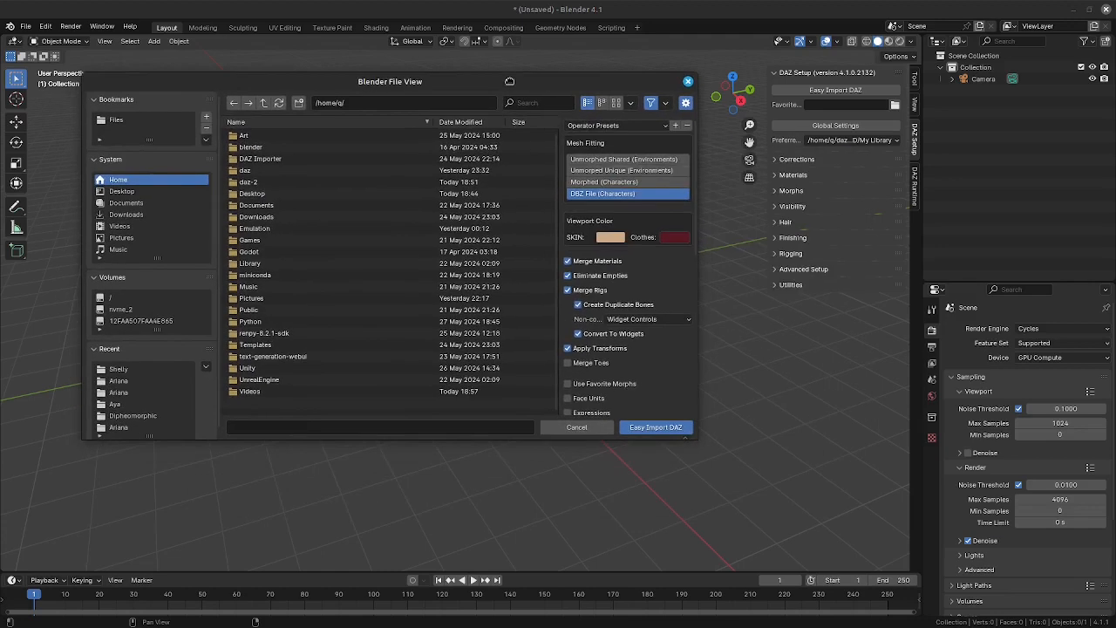
{"action": "left_click", "coordinate": [647, 161]}
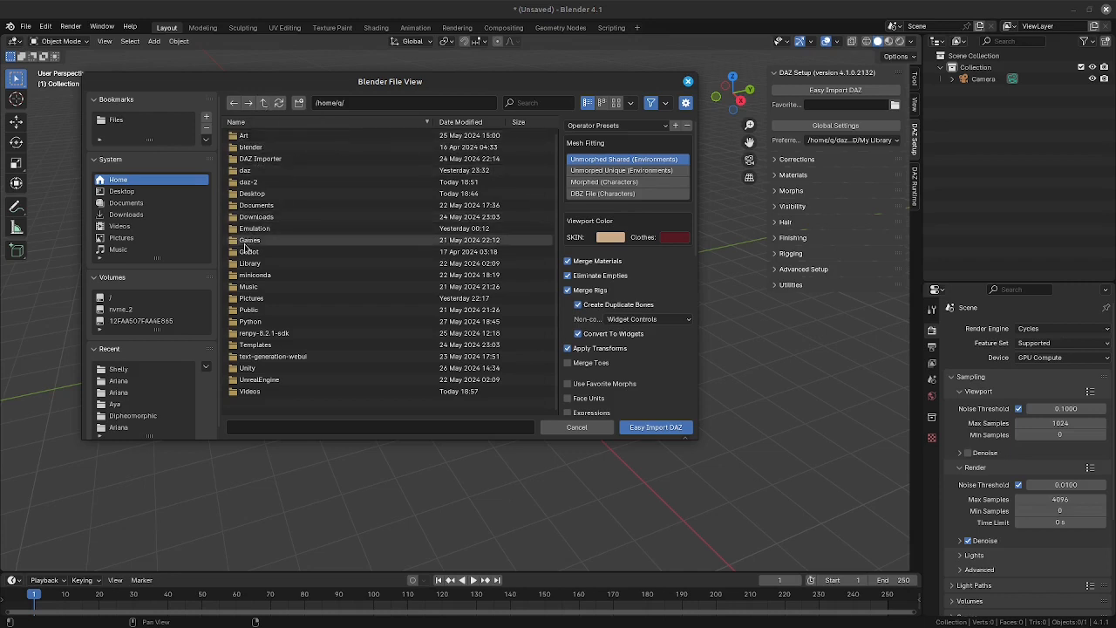
- Browse from daz-2/drive_c through the user's Documents/DAZ 3D/Studio/My Library to the Scenes folder
{"action": "double_click", "coordinate": [234, 181]}
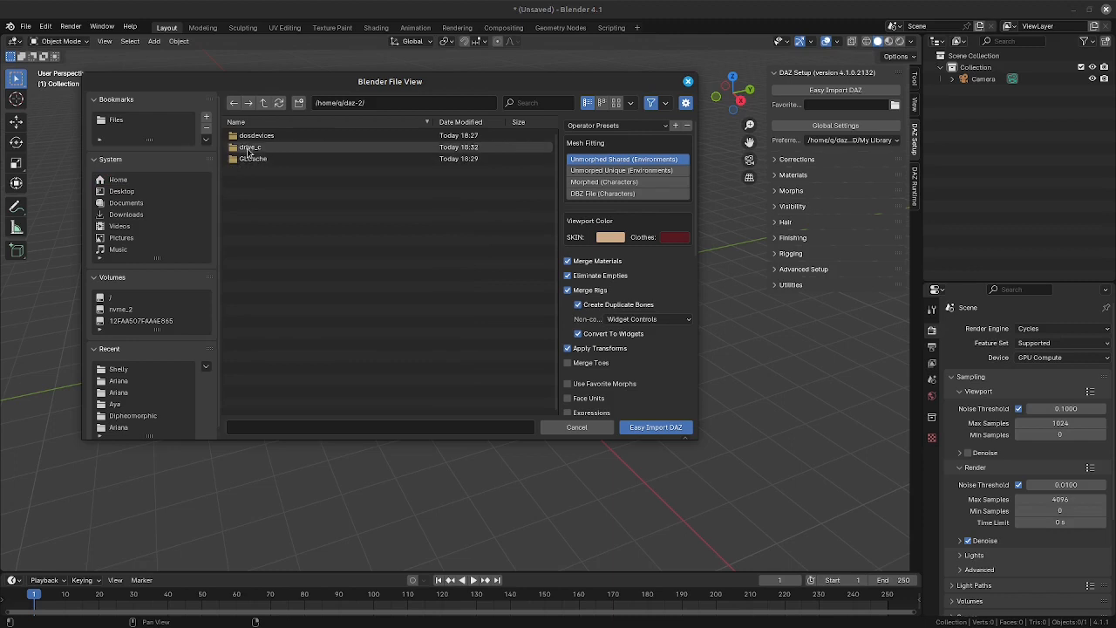
{"action": "double_click", "coordinate": [249, 147]}
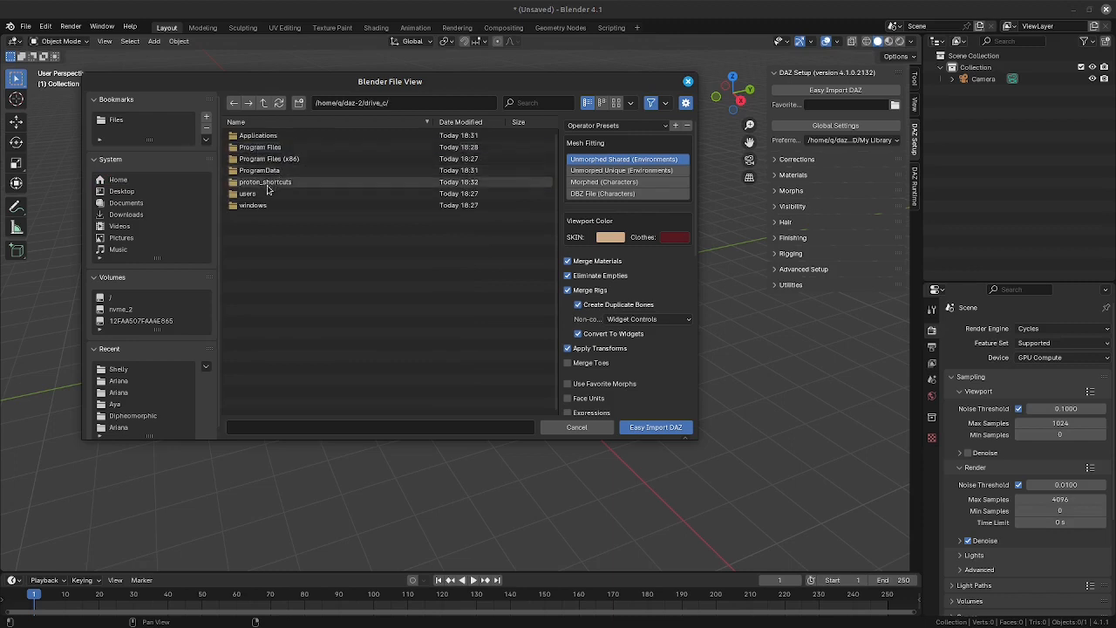
{"action": "double_click", "coordinate": [249, 193]}
{"action": "double_click", "coordinate": [259, 158]}
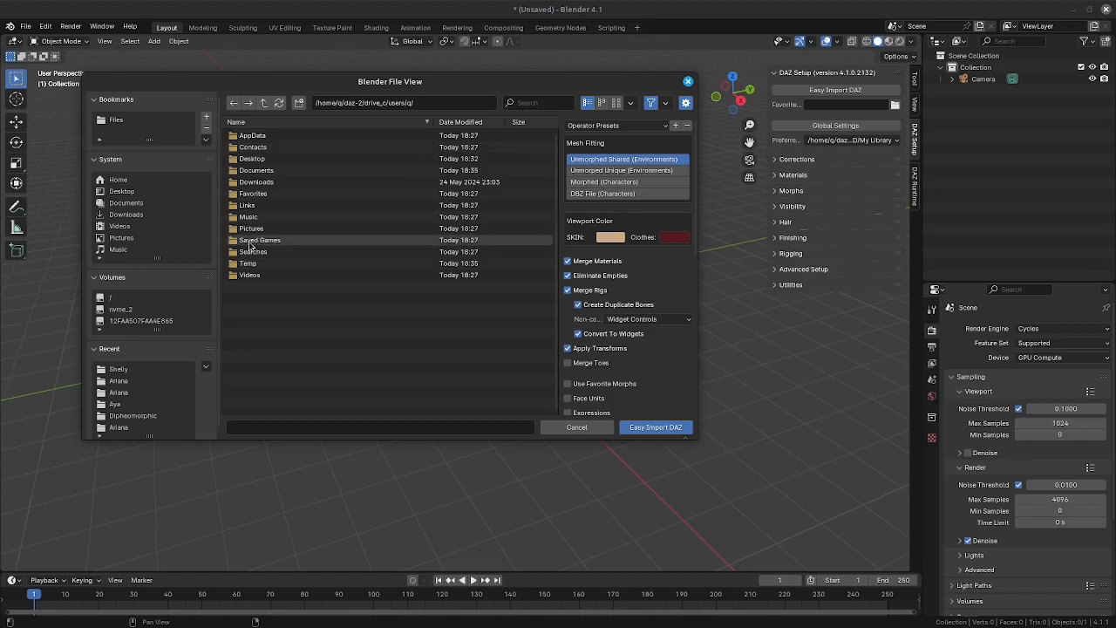
{"action": "double_click", "coordinate": [258, 170]}
{"action": "left_click", "coordinate": [262, 104]}
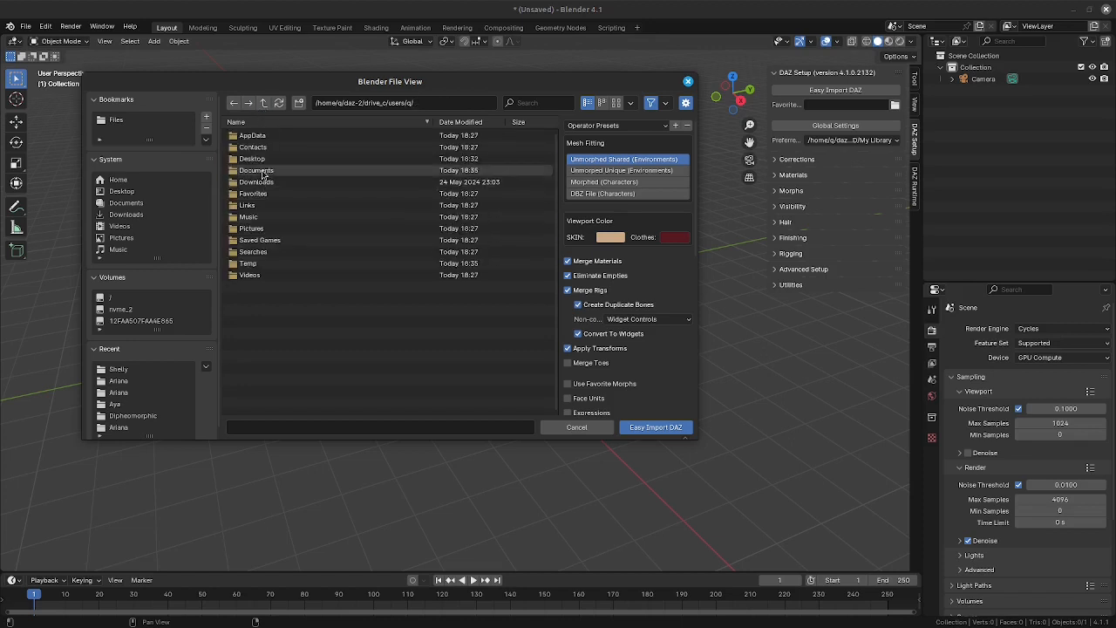
{"action": "double_click", "coordinate": [260, 171]}
{"action": "double_click", "coordinate": [256, 138]}
{"action": "double_click", "coordinate": [255, 137]}
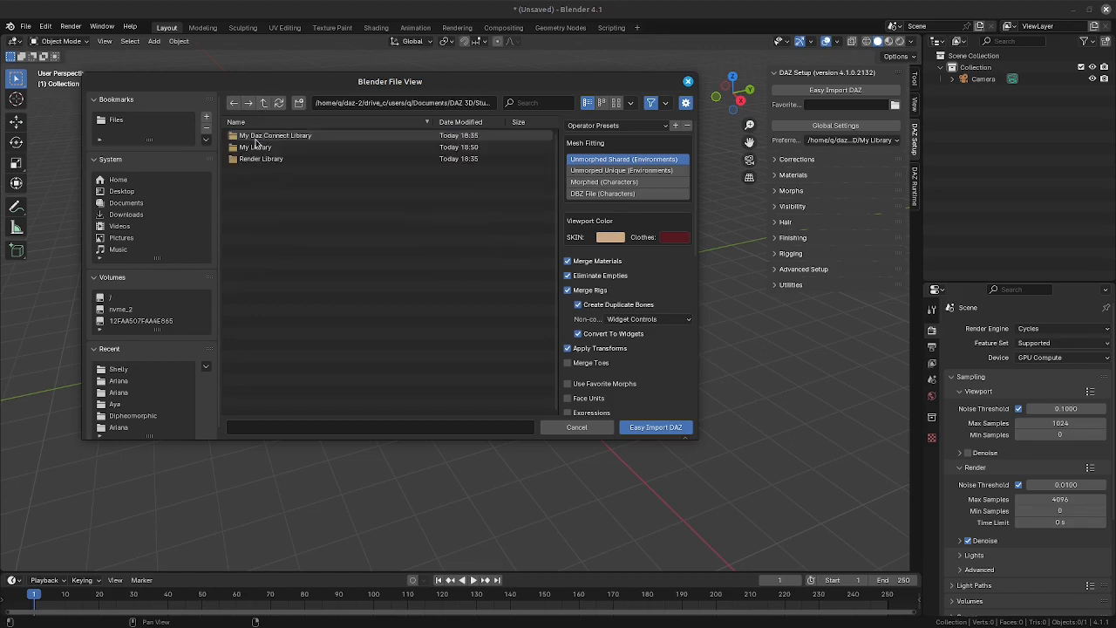
{"action": "double_click", "coordinate": [268, 146]}
{"action": "double_click", "coordinate": [251, 135]}
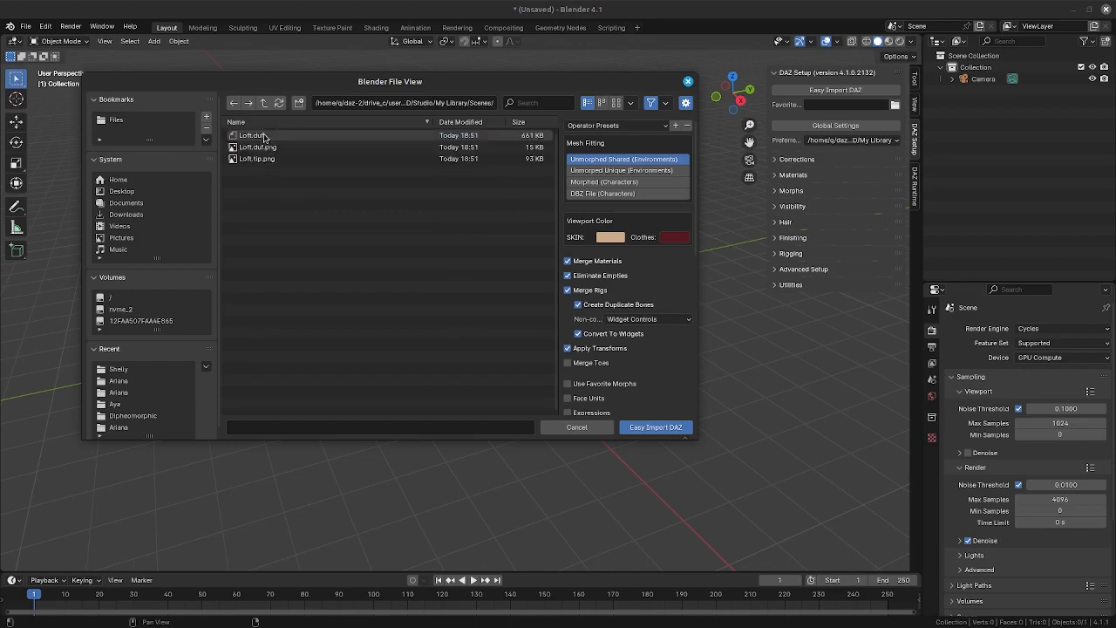
- Import Loft.duf from the Scenes folder and dismiss the Daz Importer dialog
{"action": "left_click", "coordinate": [251, 135]}
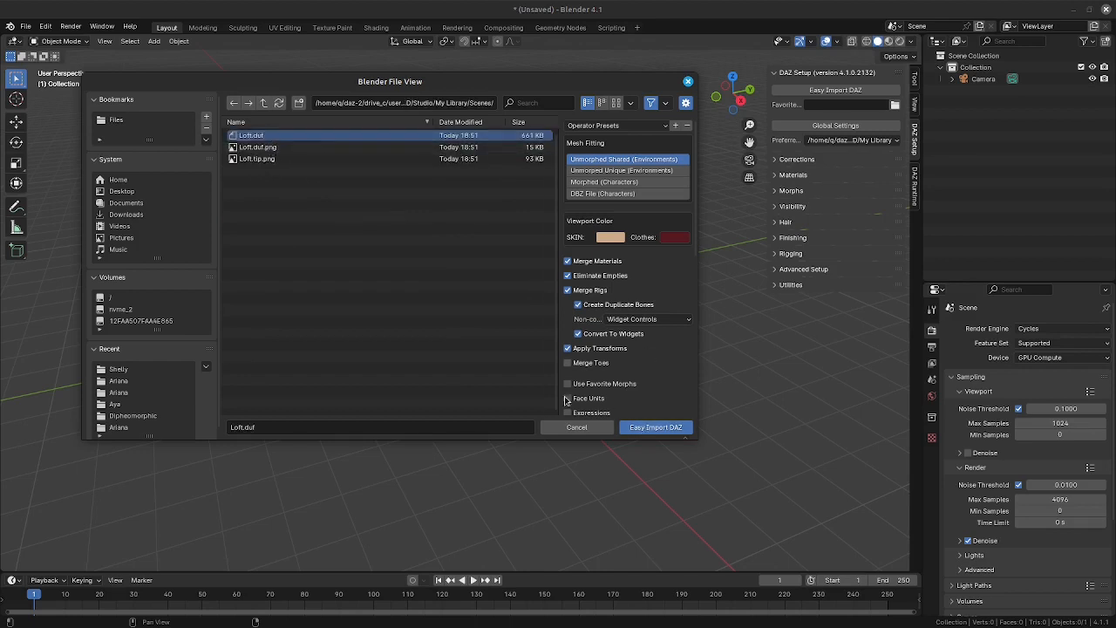
{"action": "left_click", "coordinate": [258, 157]}
{"action": "left_click", "coordinate": [271, 145]}
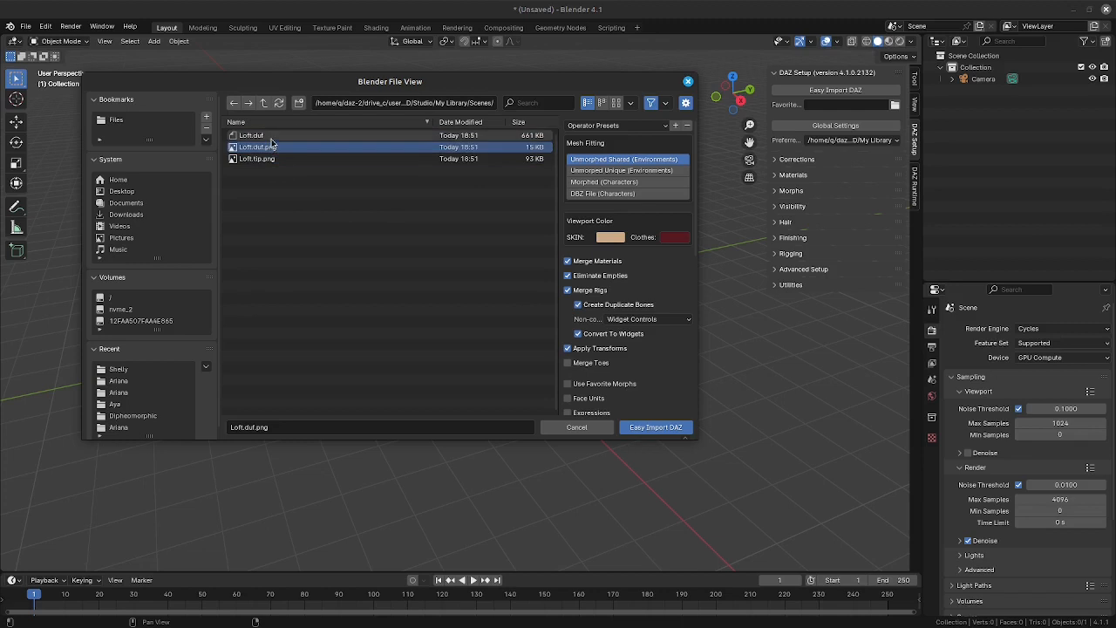
{"action": "left_click", "coordinate": [251, 135]}
{"action": "left_click", "coordinate": [659, 429]}
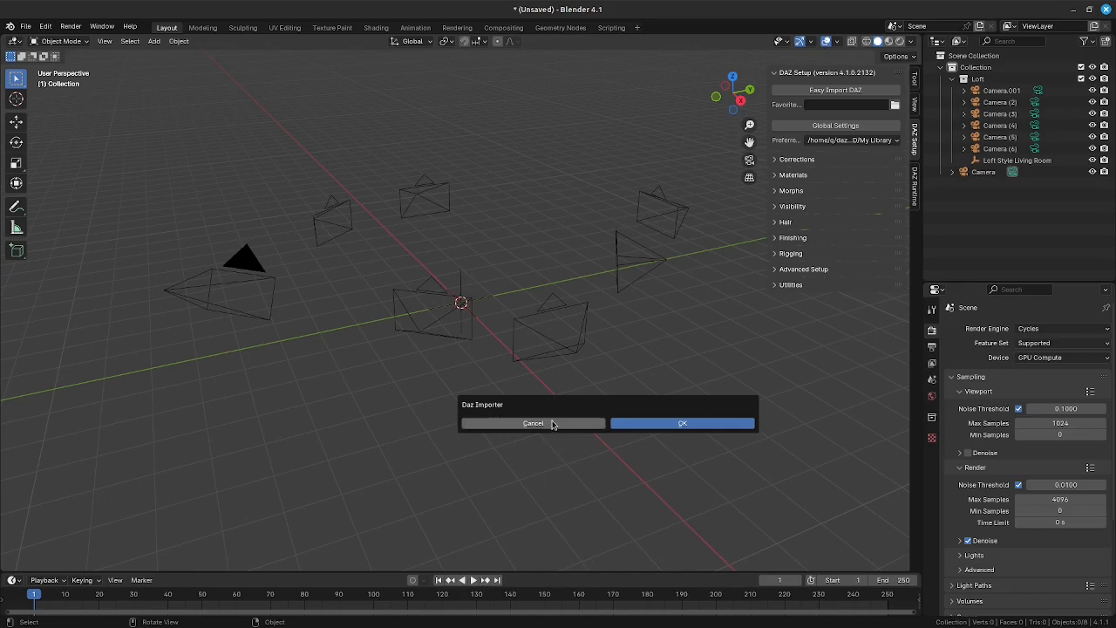
{"action": "left_click", "coordinate": [550, 426]}
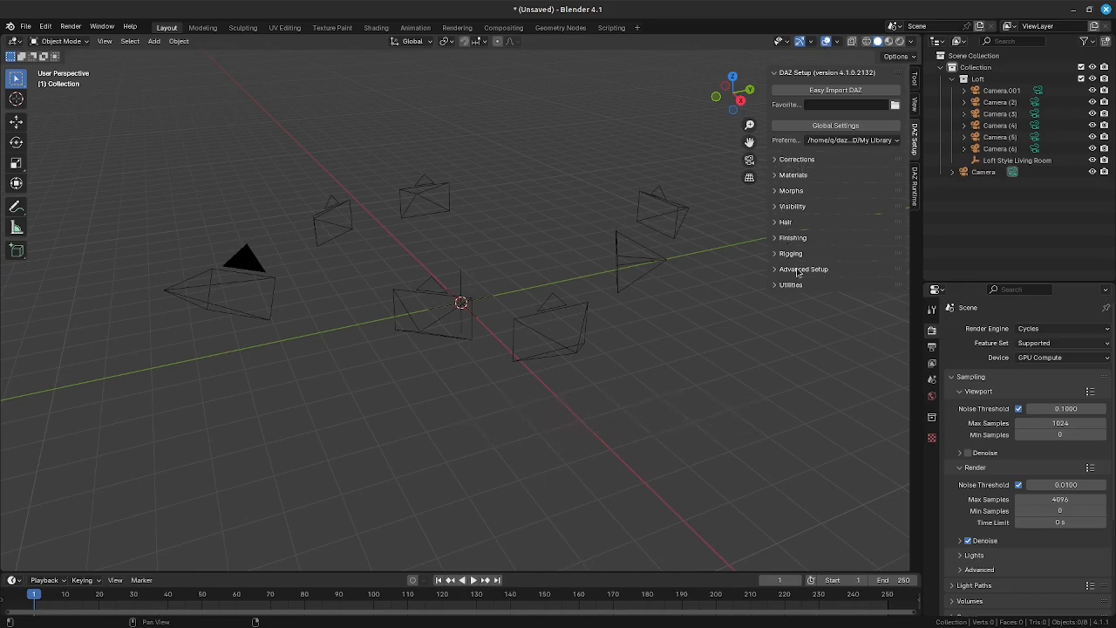
- Look into the Finishing section of DAZ Setup, expand Utilities and run Scan Absolute Paths
{"action": "left_click", "coordinate": [775, 239]}
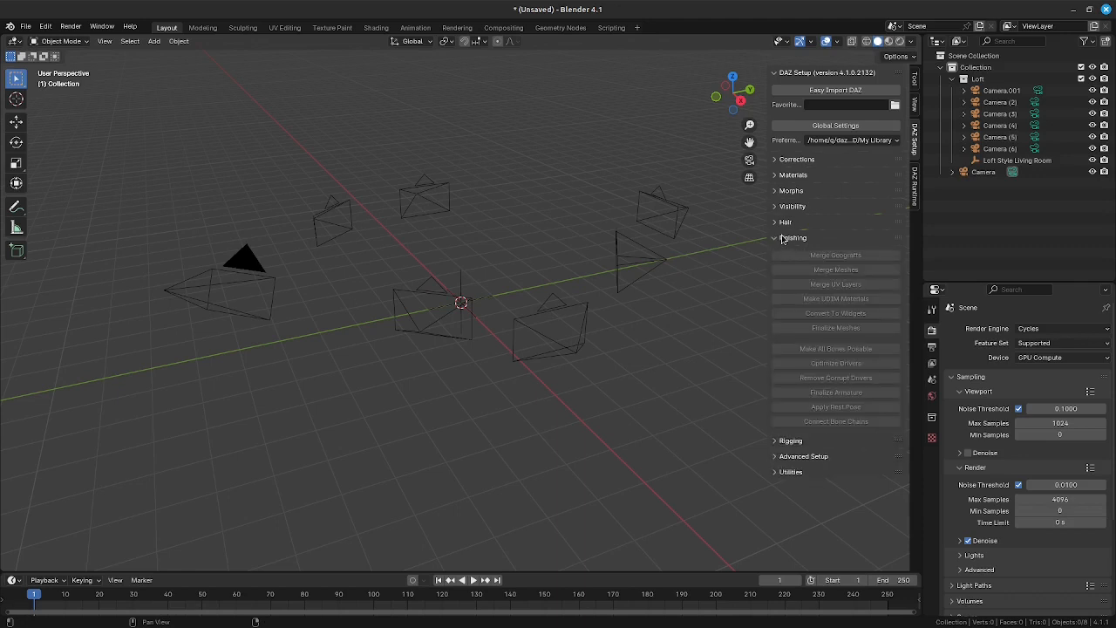
{"action": "left_click", "coordinate": [782, 239]}
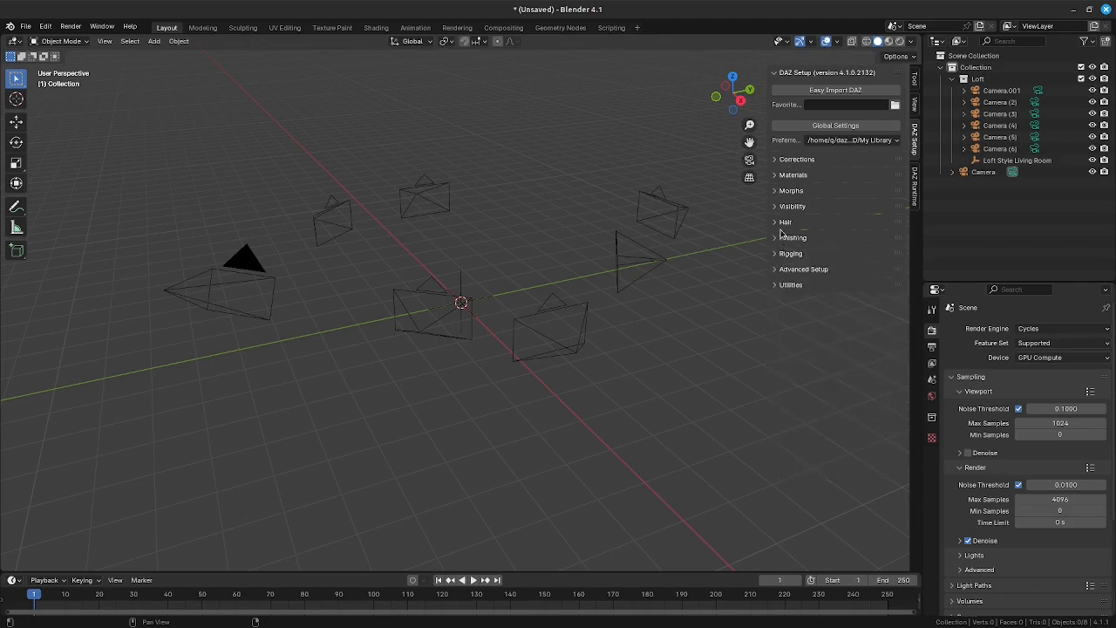
{"action": "left_click", "coordinate": [785, 287]}
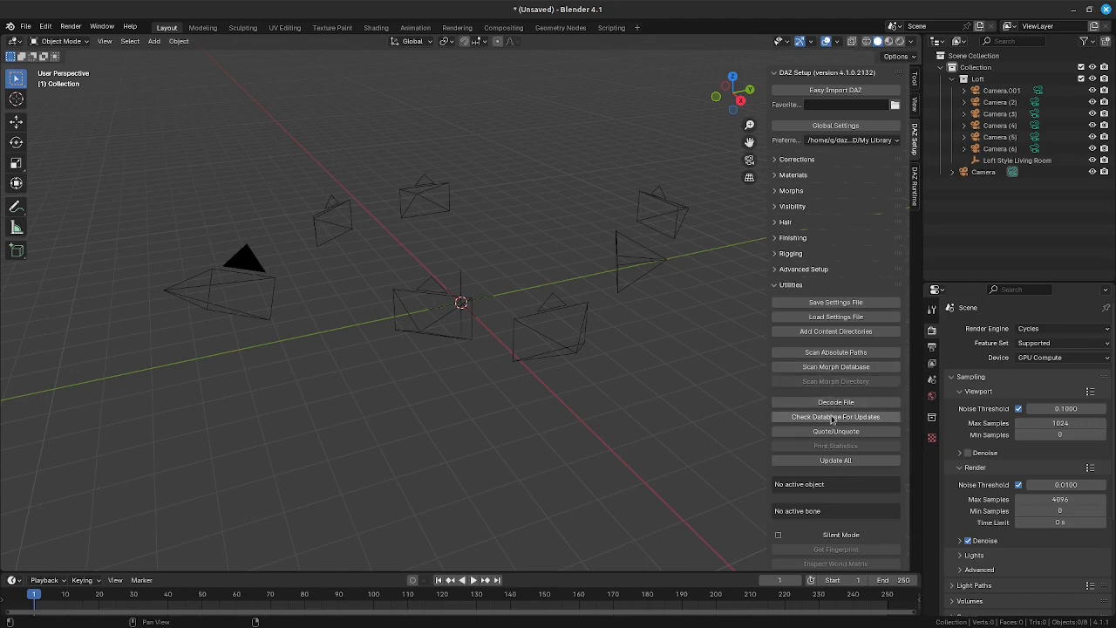
{"action": "left_click", "coordinate": [820, 352]}
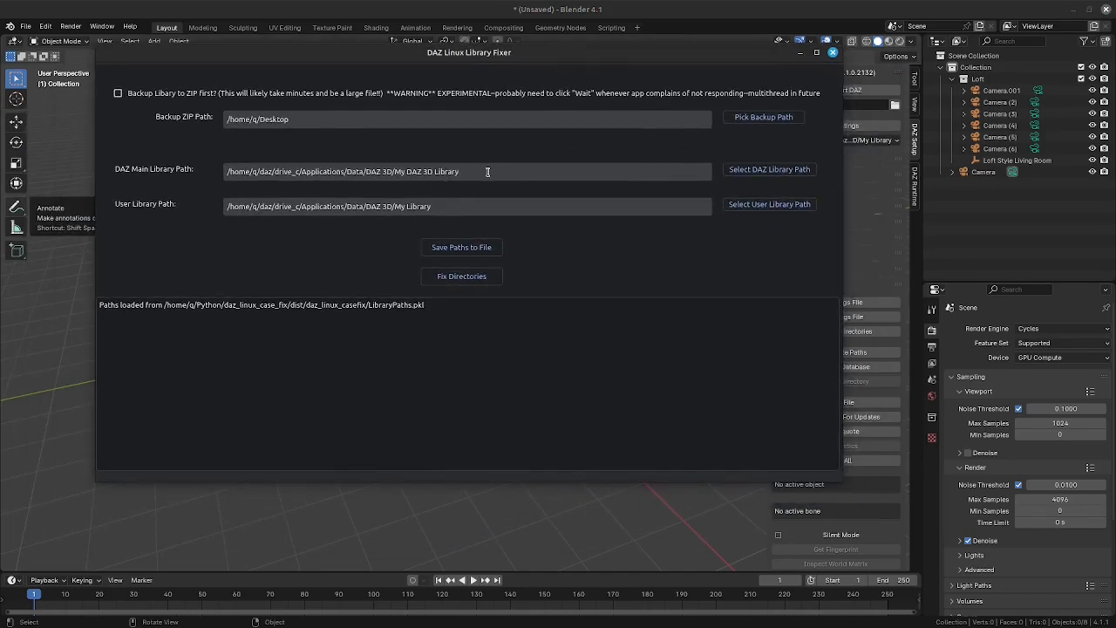
- Examine the main and user library paths in DAZ Linux Library Fixer and close it
{"action": "left_click", "coordinate": [487, 172]}
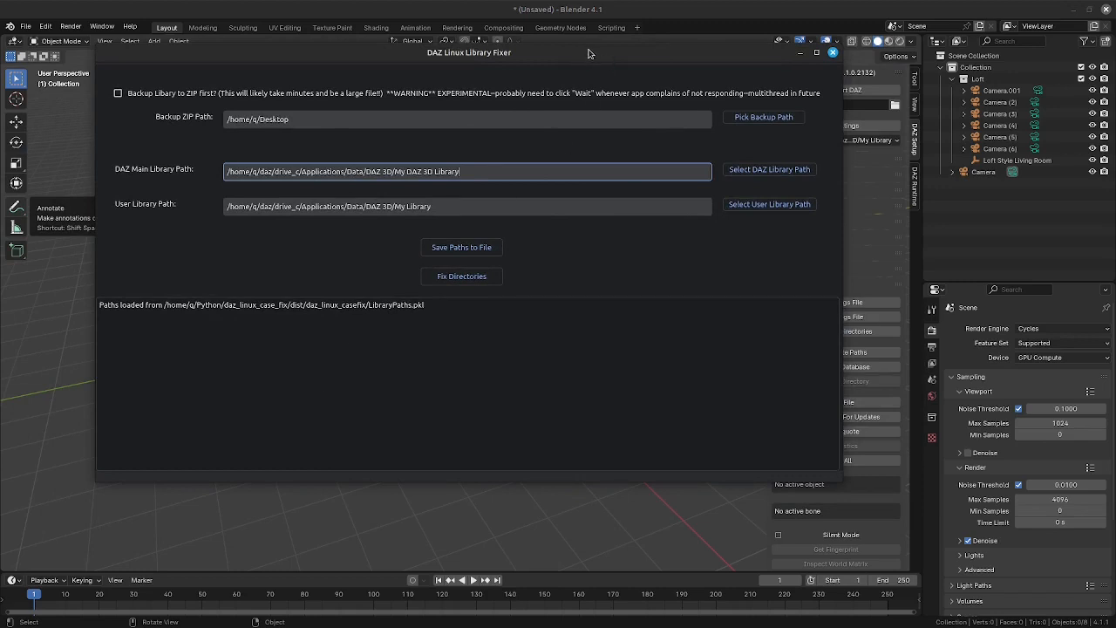
{"action": "left_click", "coordinate": [832, 52]}
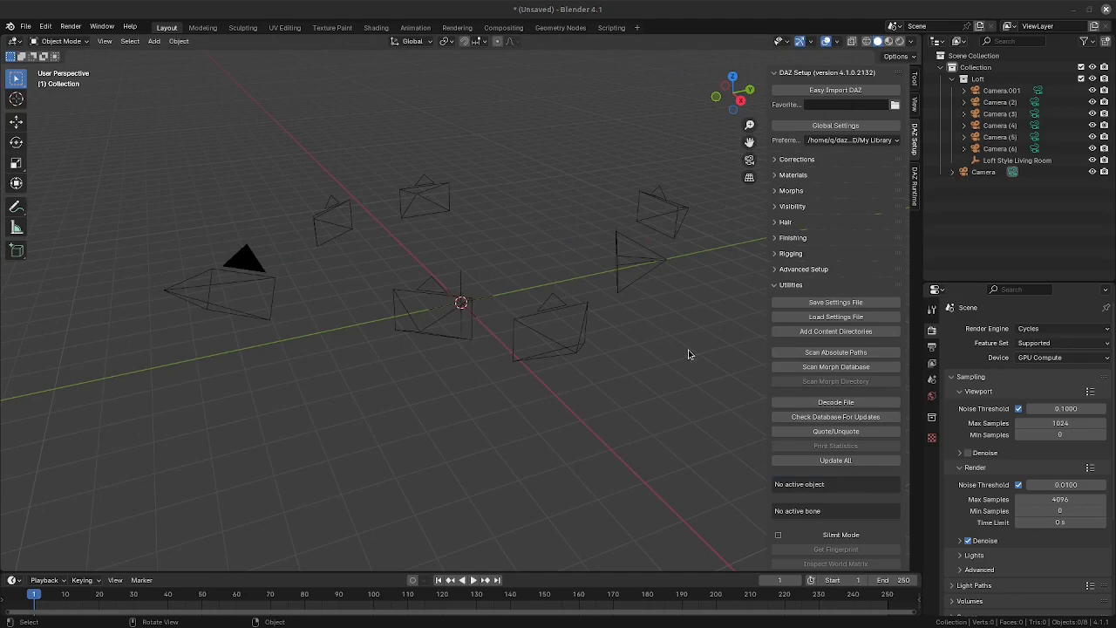
- Run Scan Absolute Paths again and reimport Loft.duf with Easy Import DAZ using Unmorphed Shared (Environments)
{"action": "left_click", "coordinate": [833, 354]}
{"action": "left_click", "coordinate": [832, 91]}
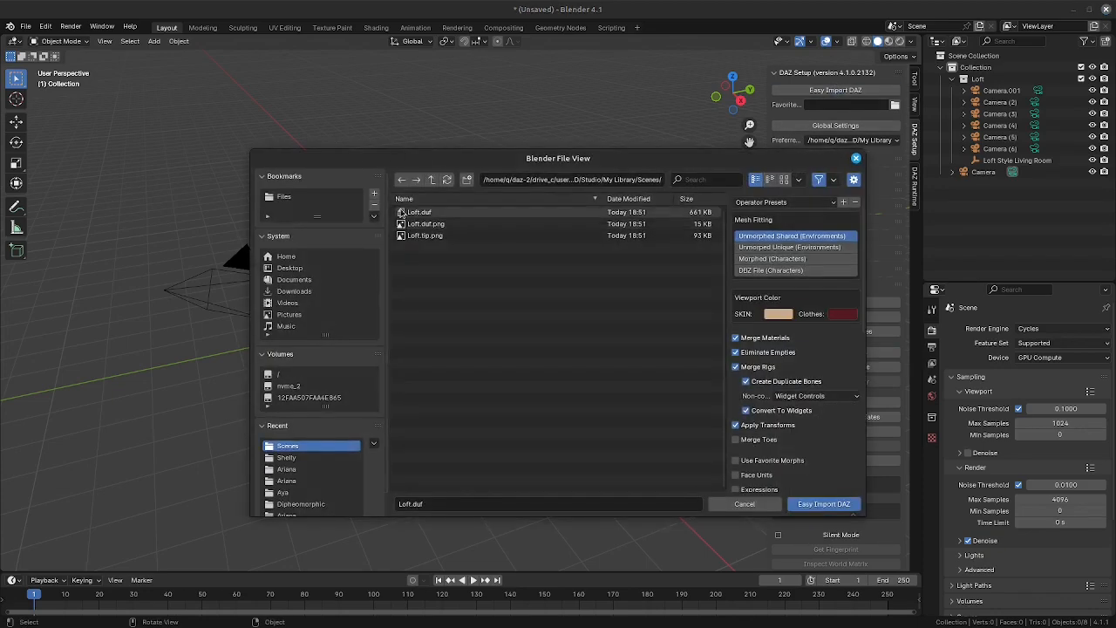
{"action": "key", "text": "Escape"}
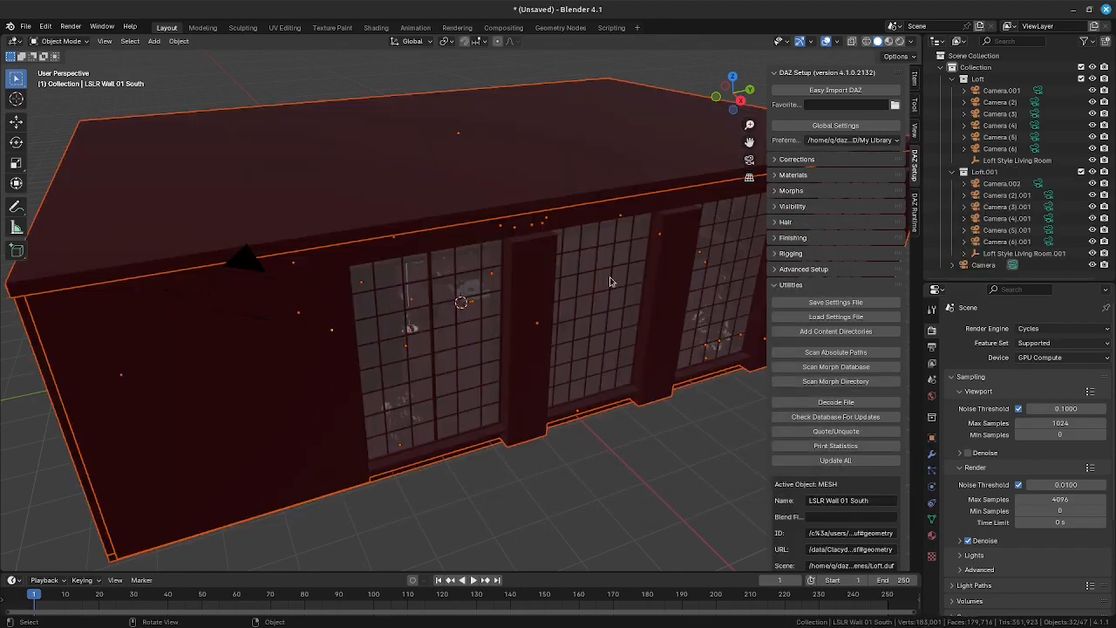
- Switch the viewport to rendered shading and inspect the imported loft from outside and inside
{"action": "scroll", "coordinate": [601, 277], "scroll_direction": "down", "scroll_amount": 3}
{"action": "middle_click_drag", "start_coordinate": [593, 300], "coordinate": [612, 300]}
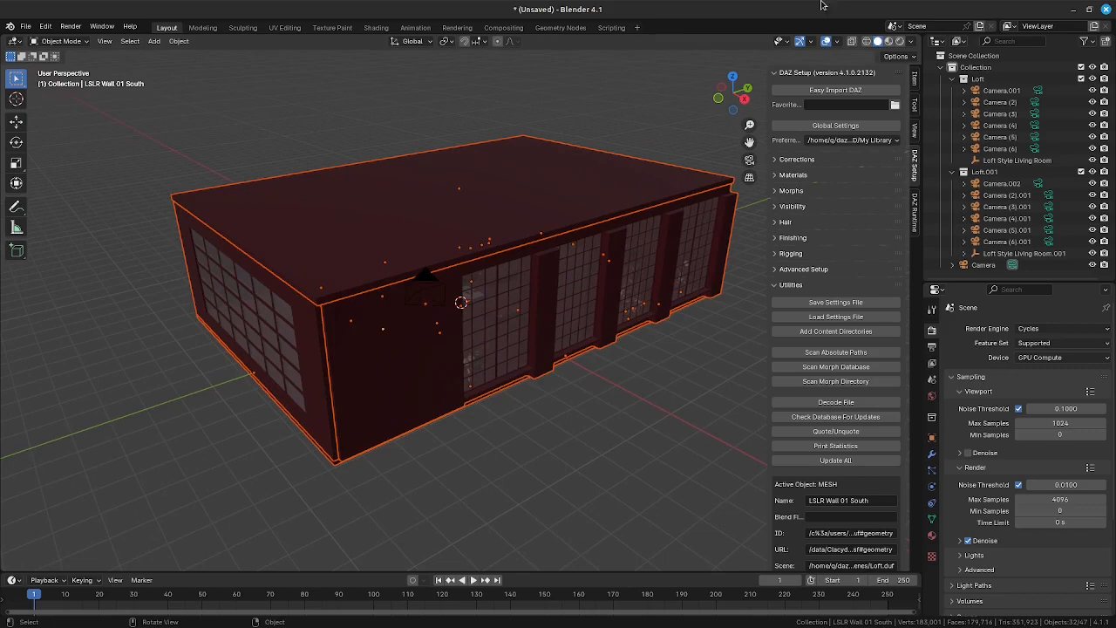
{"action": "left_click", "coordinate": [900, 42]}
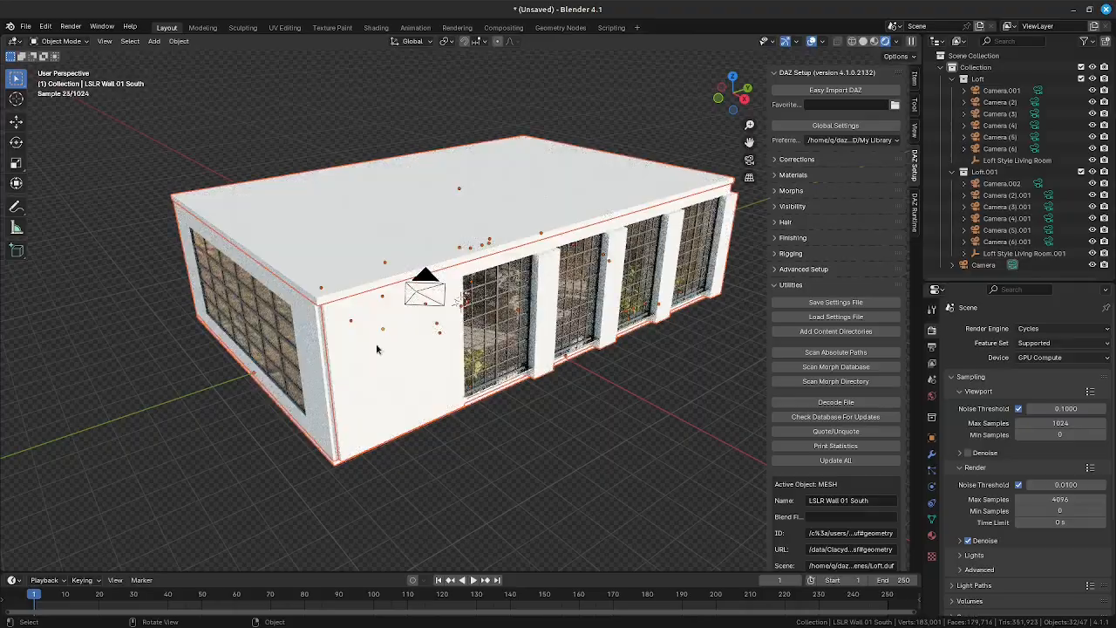
{"action": "middle_click_drag", "start_coordinate": [373, 373], "coordinate": [468, 404]}
{"action": "scroll", "coordinate": [495, 347], "scroll_direction": "up", "scroll_amount": 10}
{"action": "scroll", "coordinate": [442, 393], "scroll_direction": "up", "scroll_amount": 6}
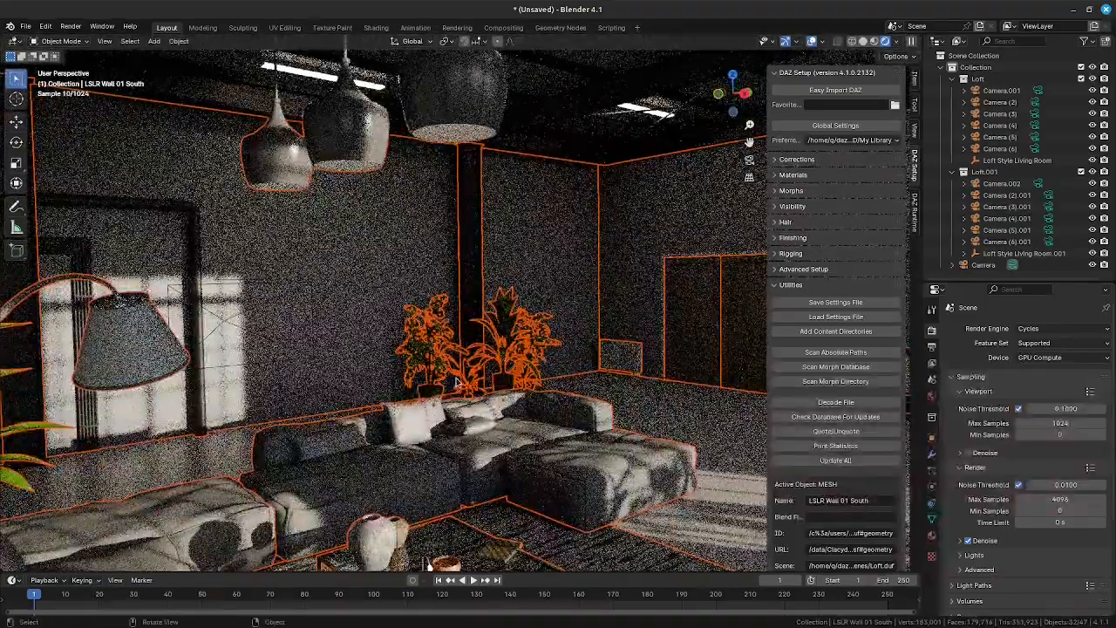
{"action": "middle_click_drag", "start_coordinate": [475, 382], "coordinate": [505, 251]}
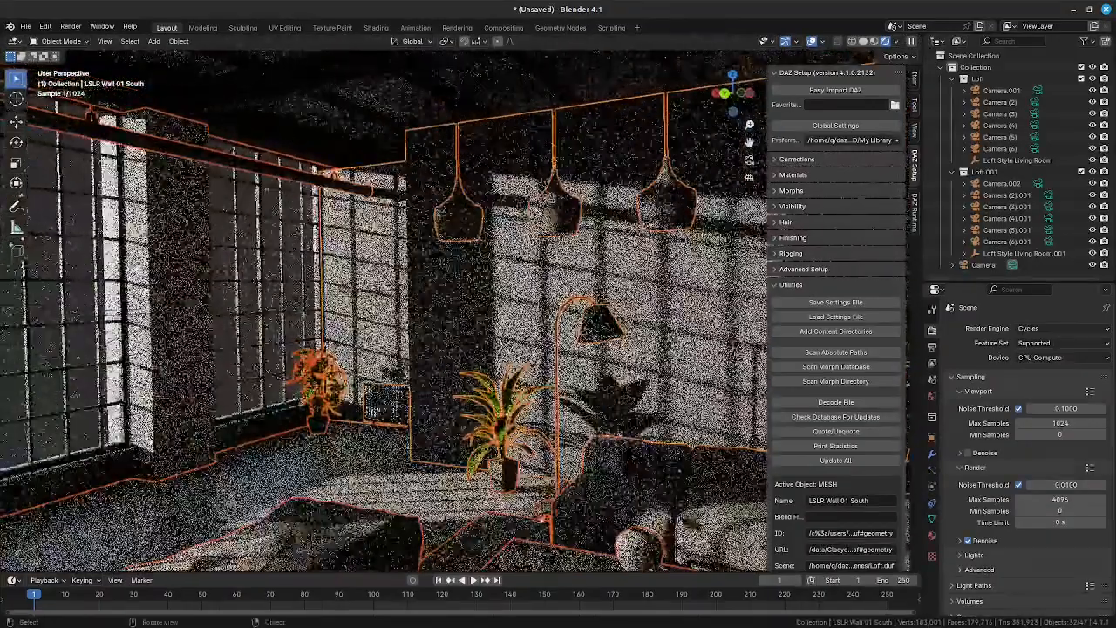